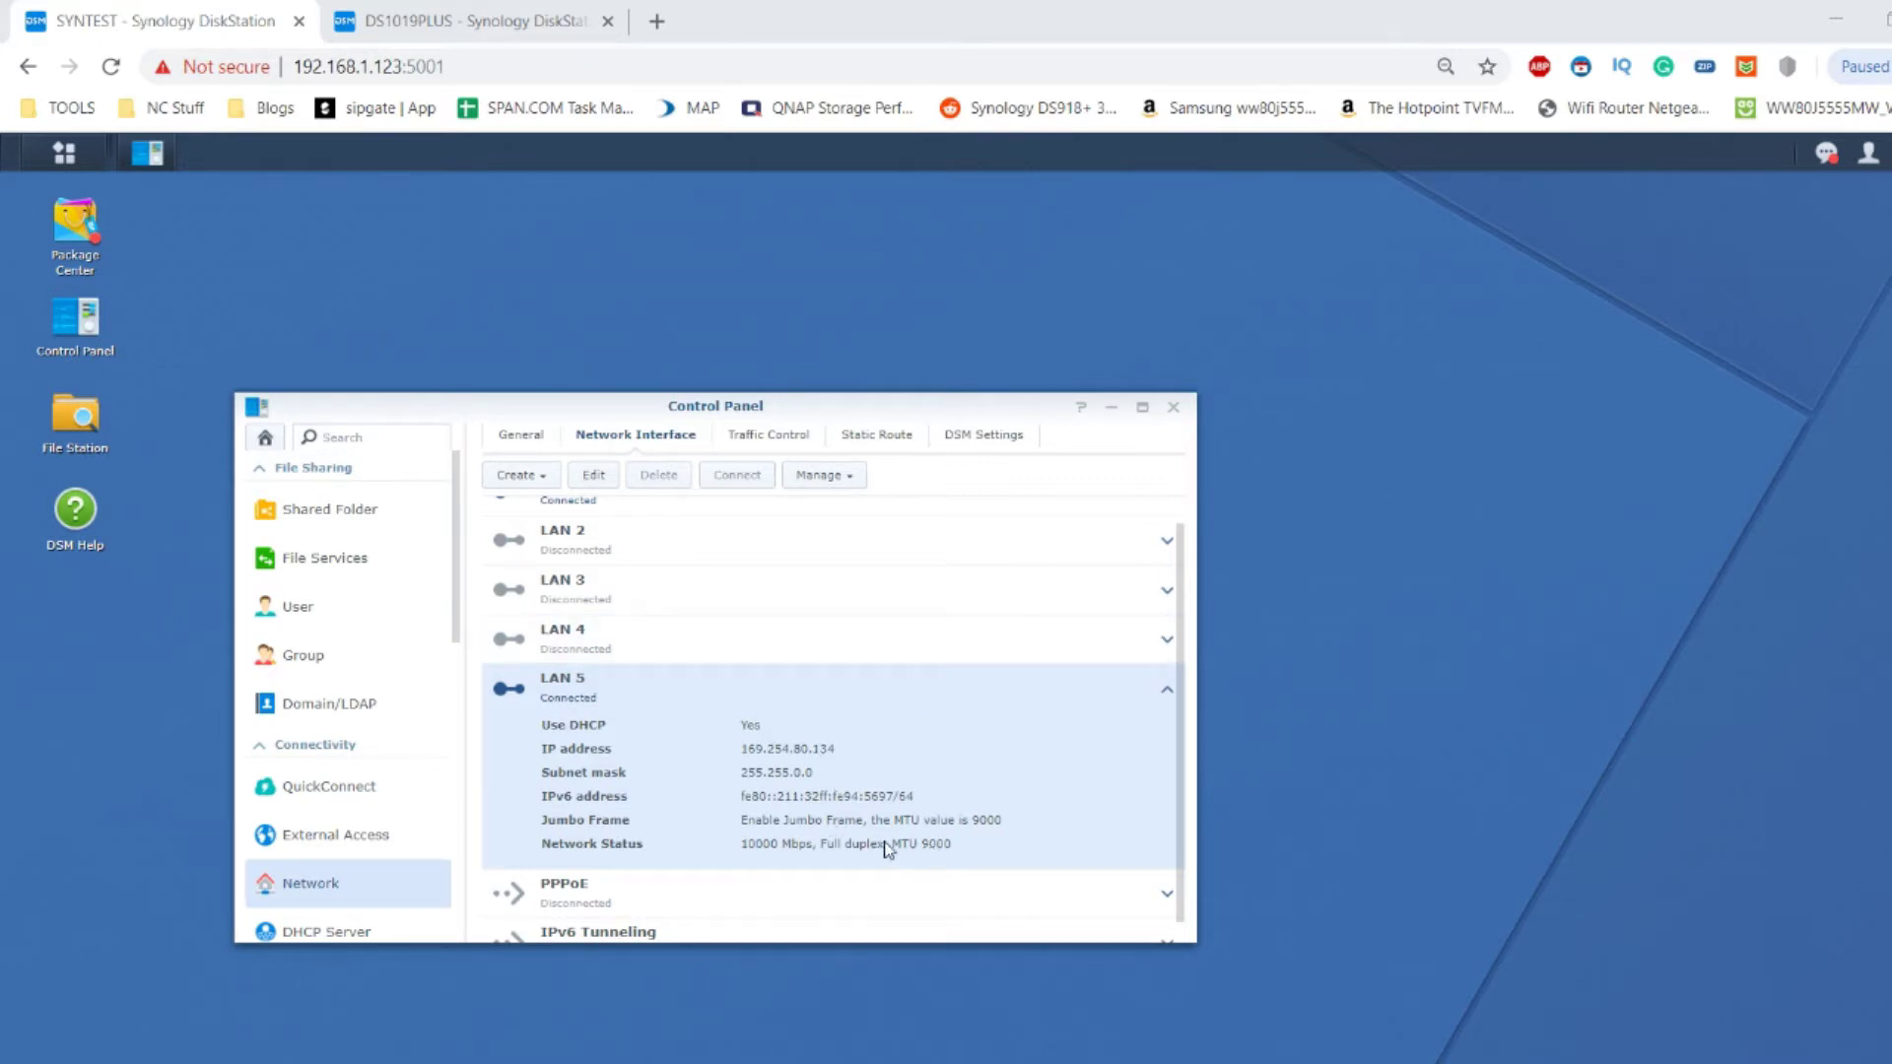
Close the Control Panel after reviewing LAN 5's 10000 Mbps link and MTU 9000.
left_click(1172, 408)
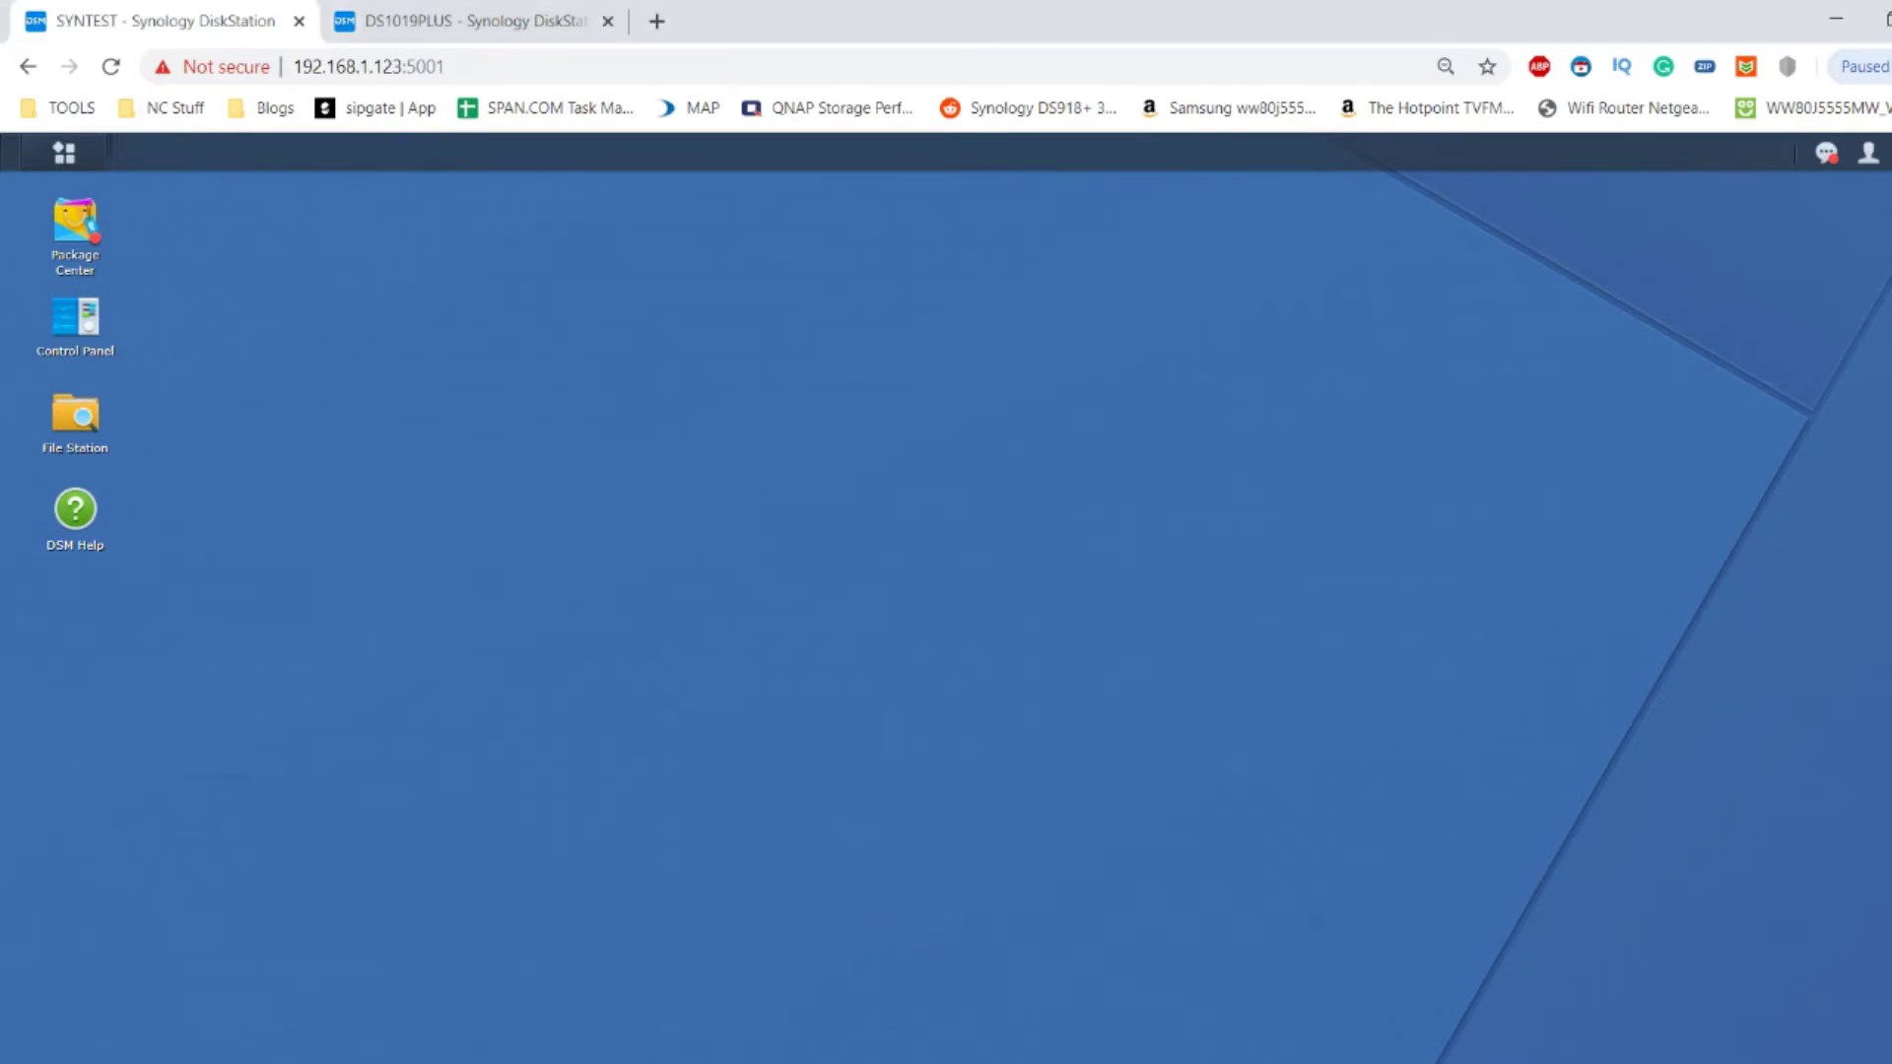
Confirm the Ethernet 4 Solo 10G adapter's Jumbo Packet is 9014 Bytes, then close its properties.
key("alt+Tab")
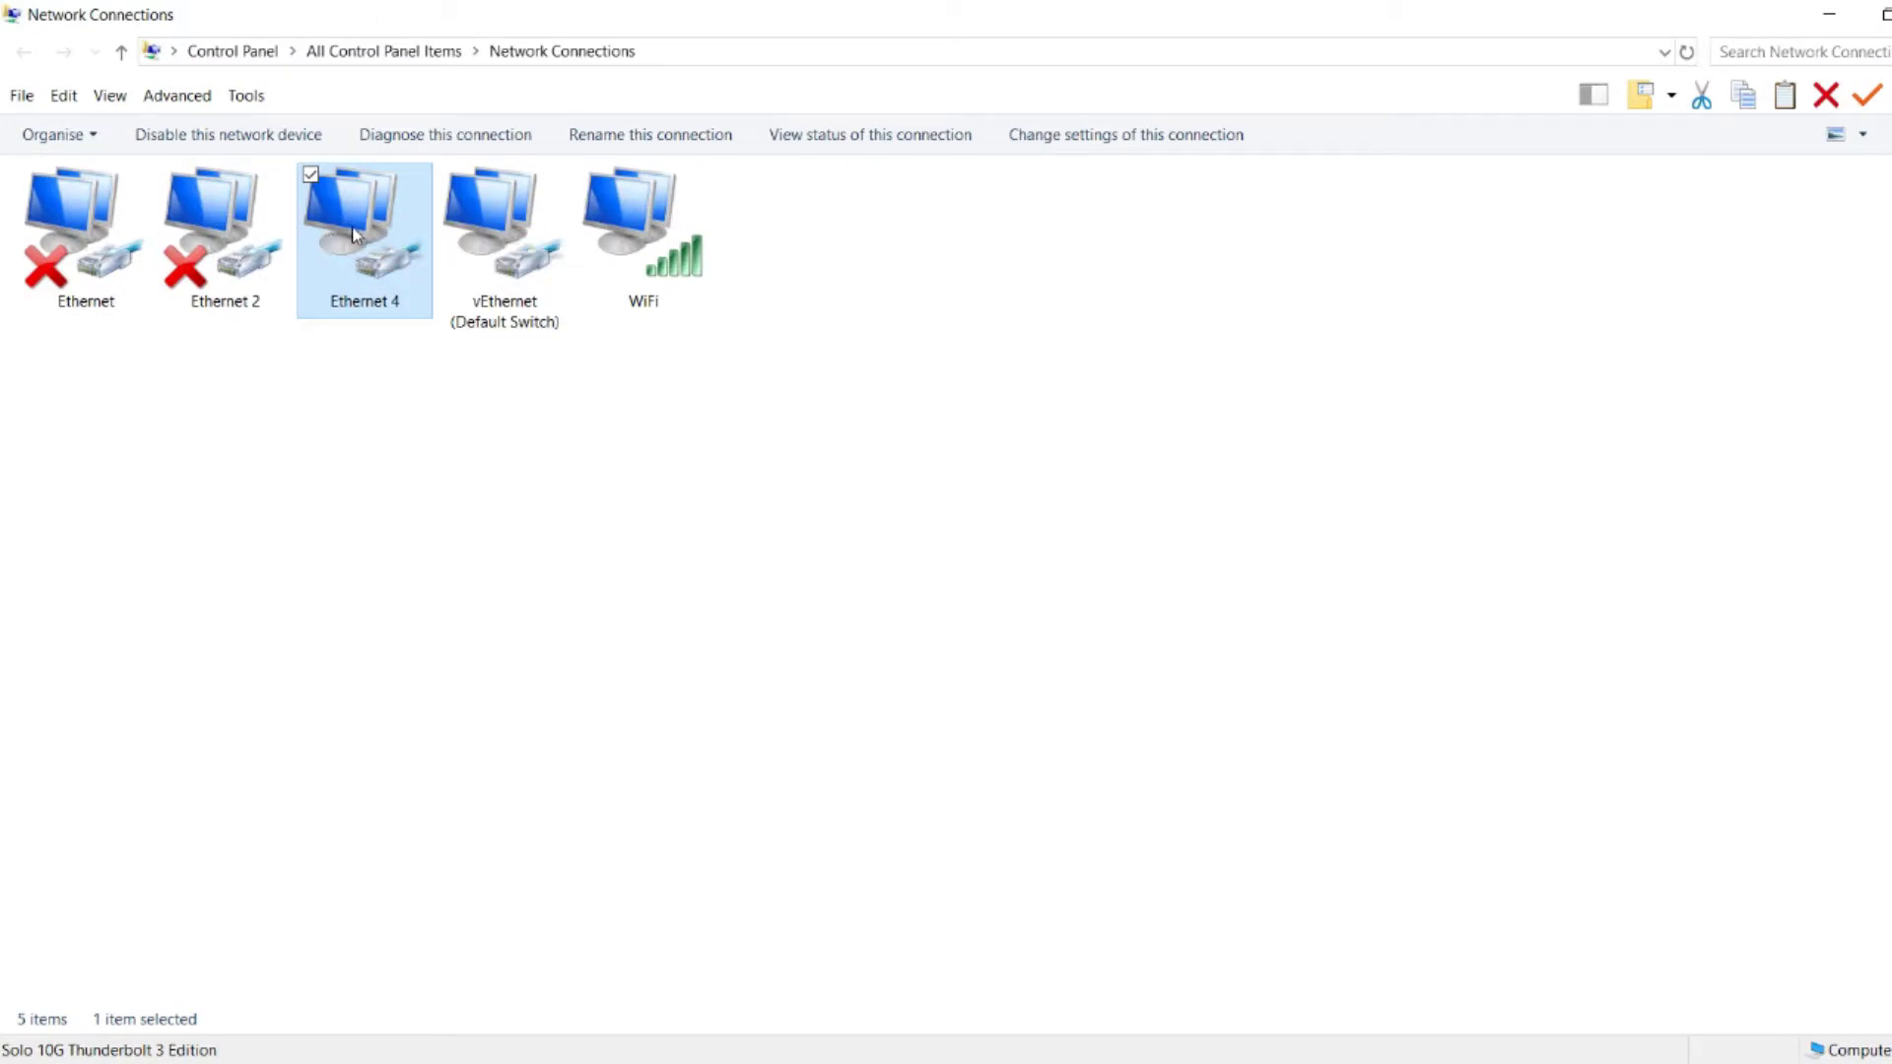
right_click(352, 234)
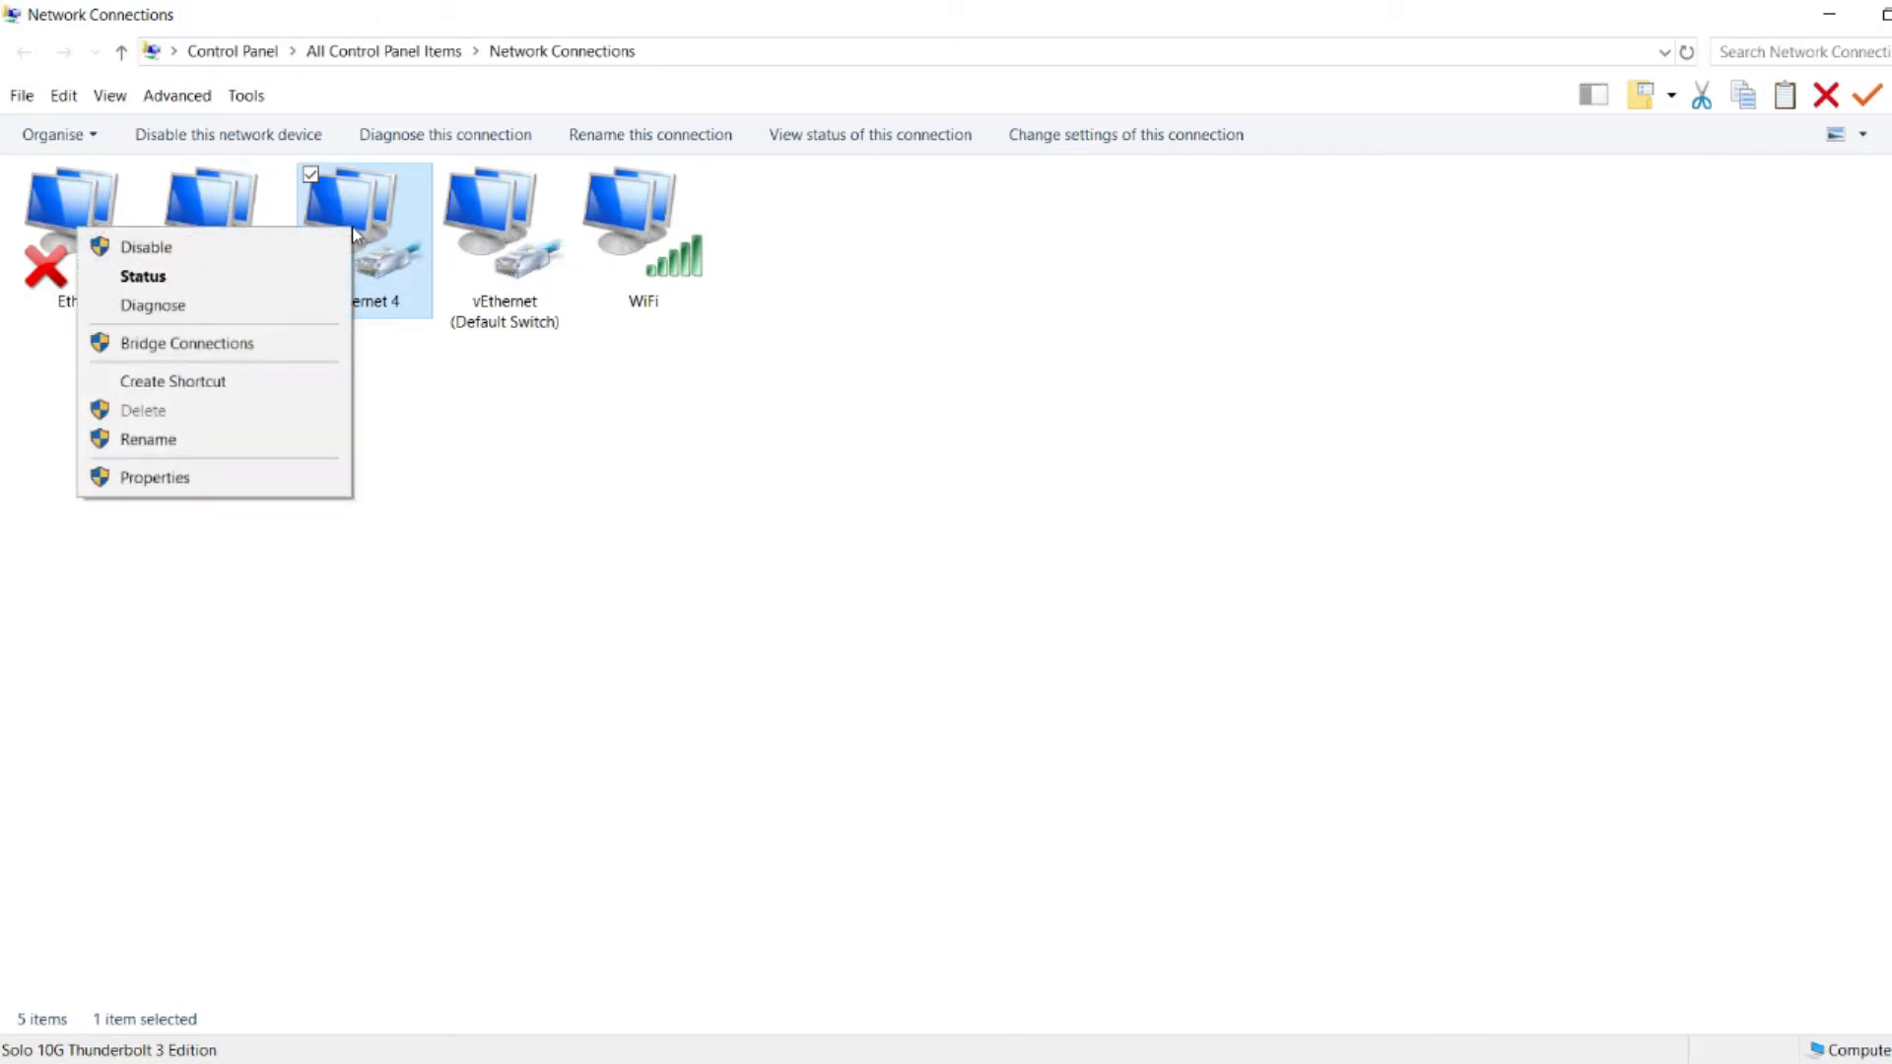
left_click(236, 479)
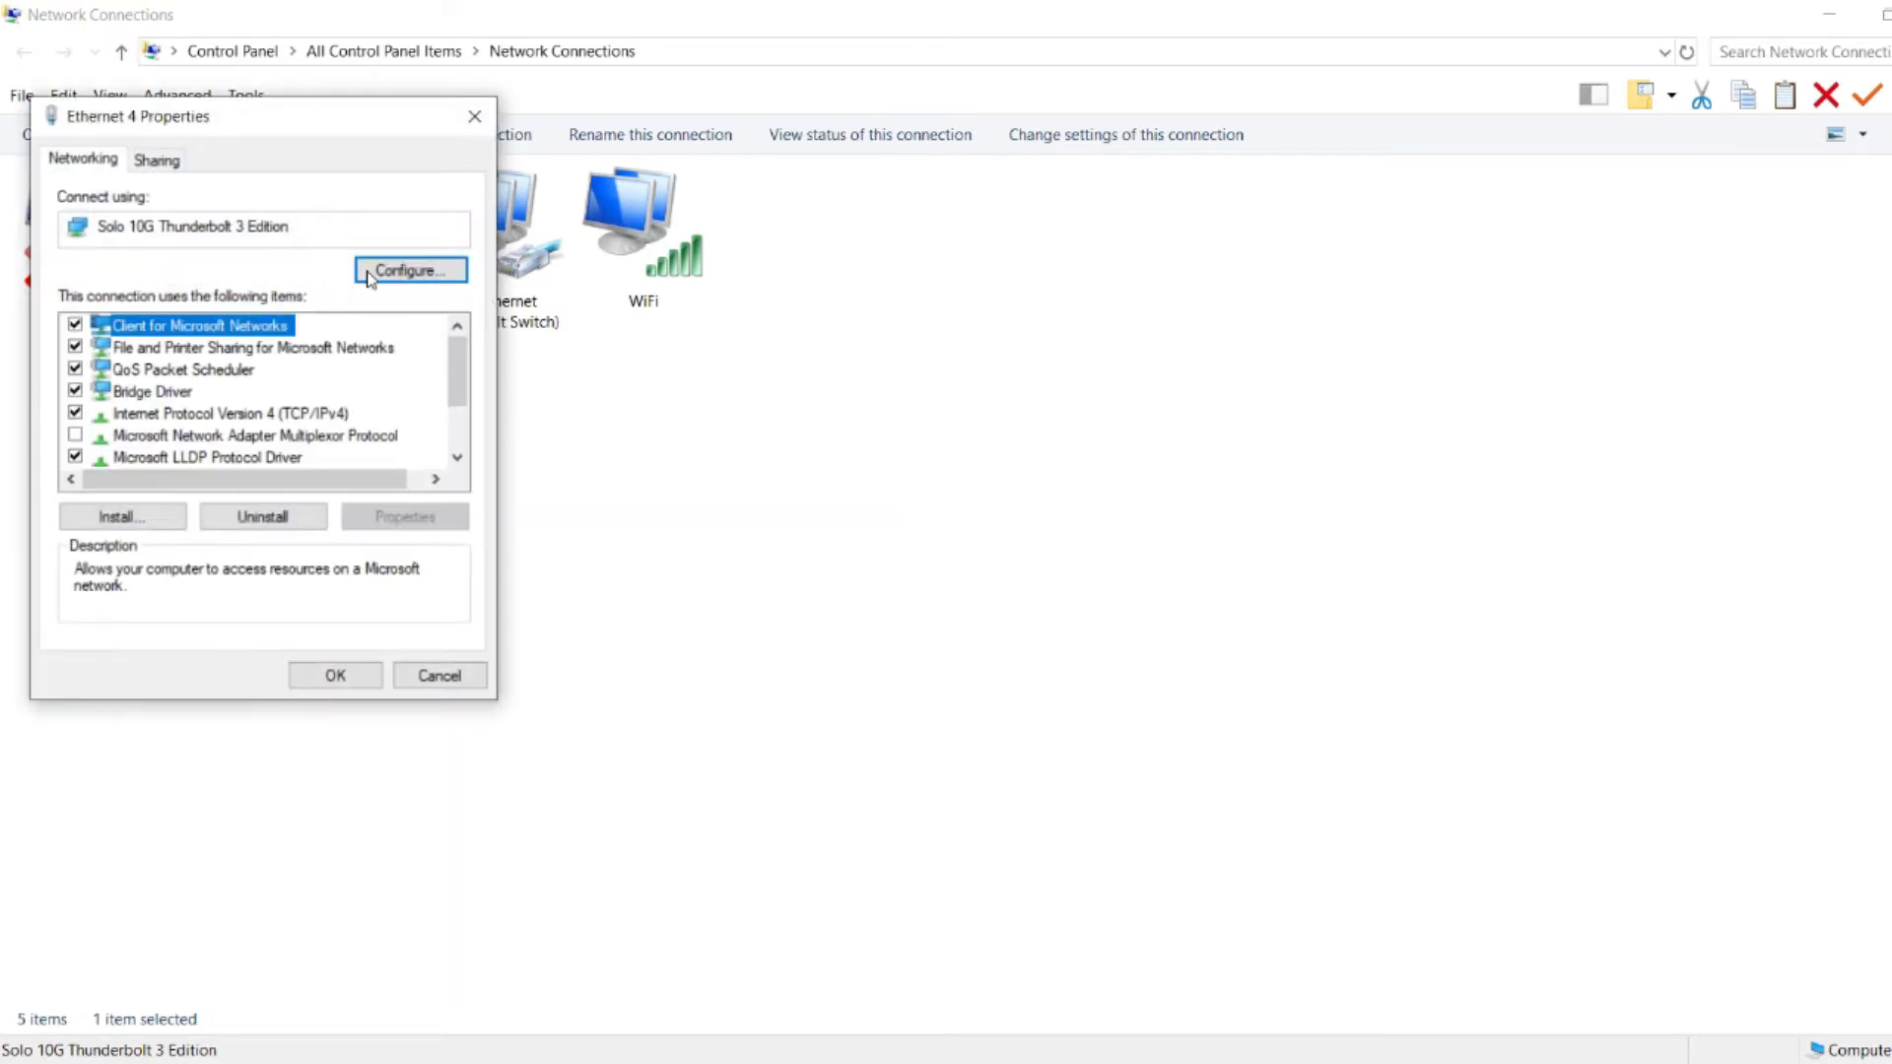
left_click(384, 274)
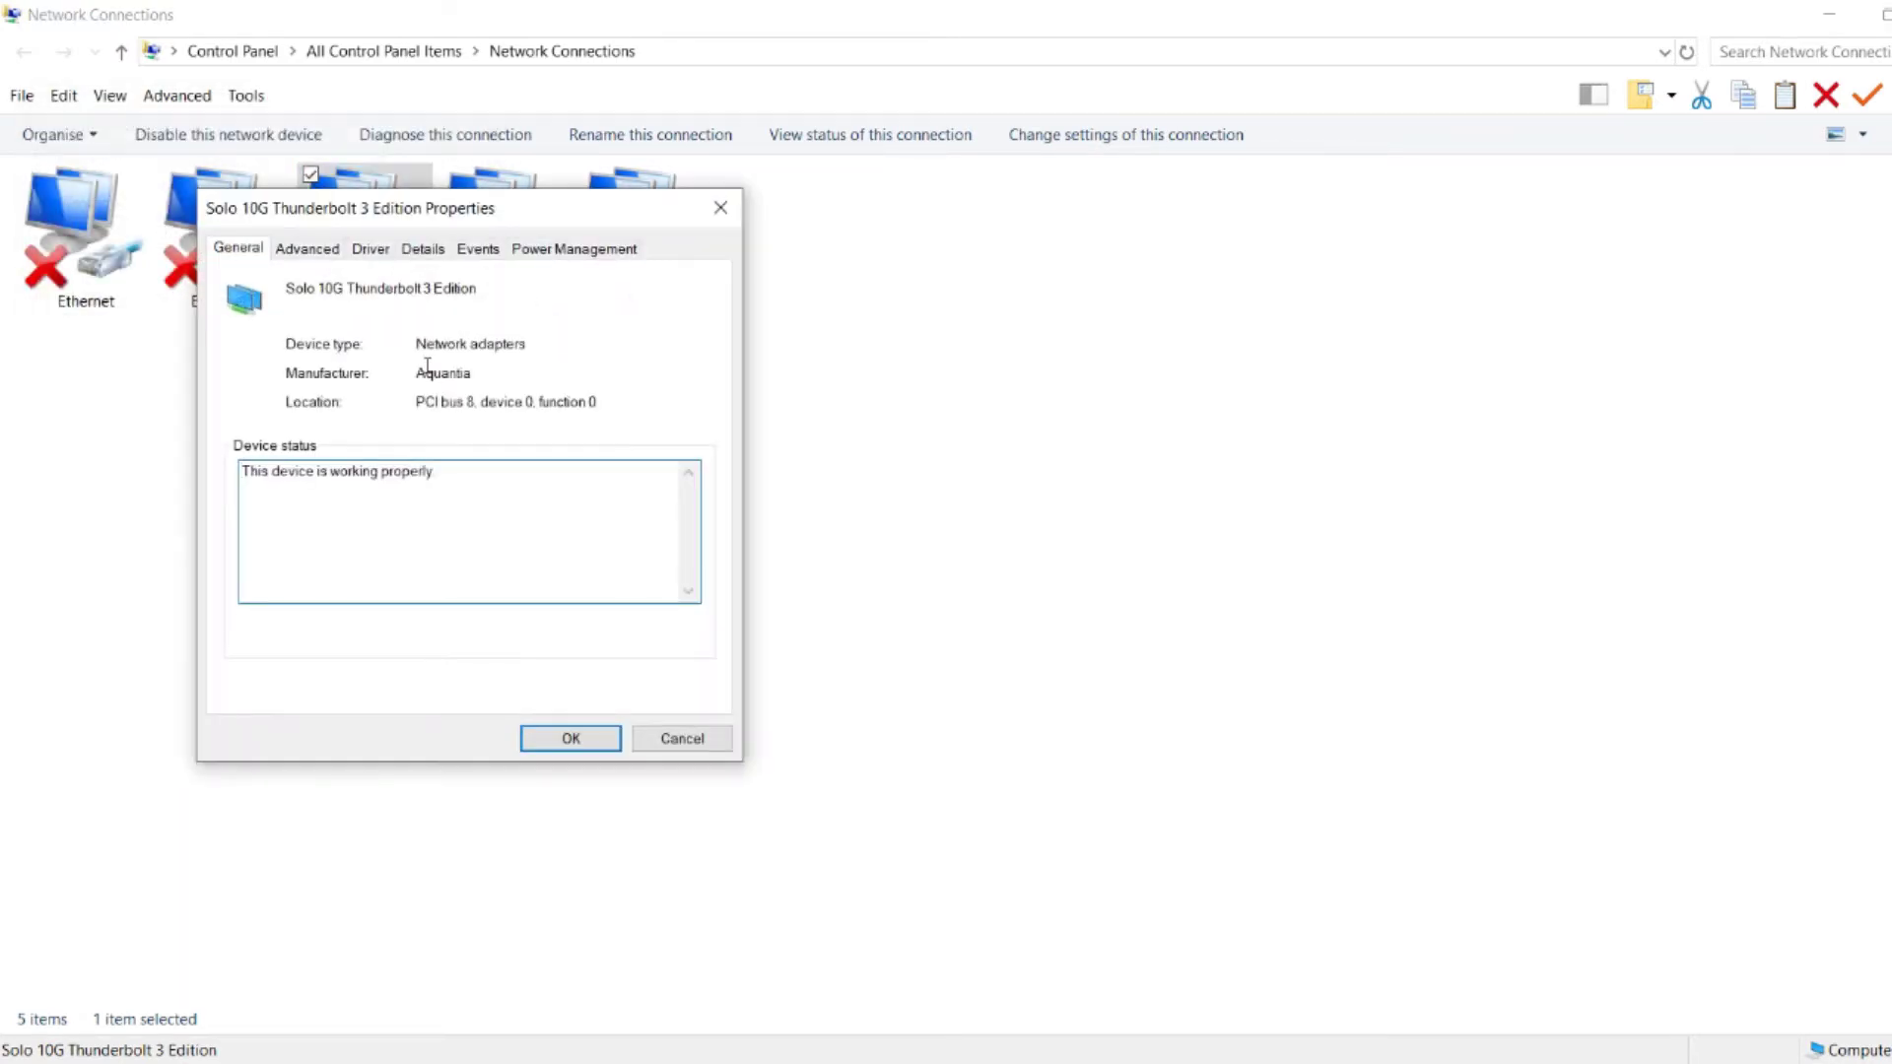
left_click(314, 252)
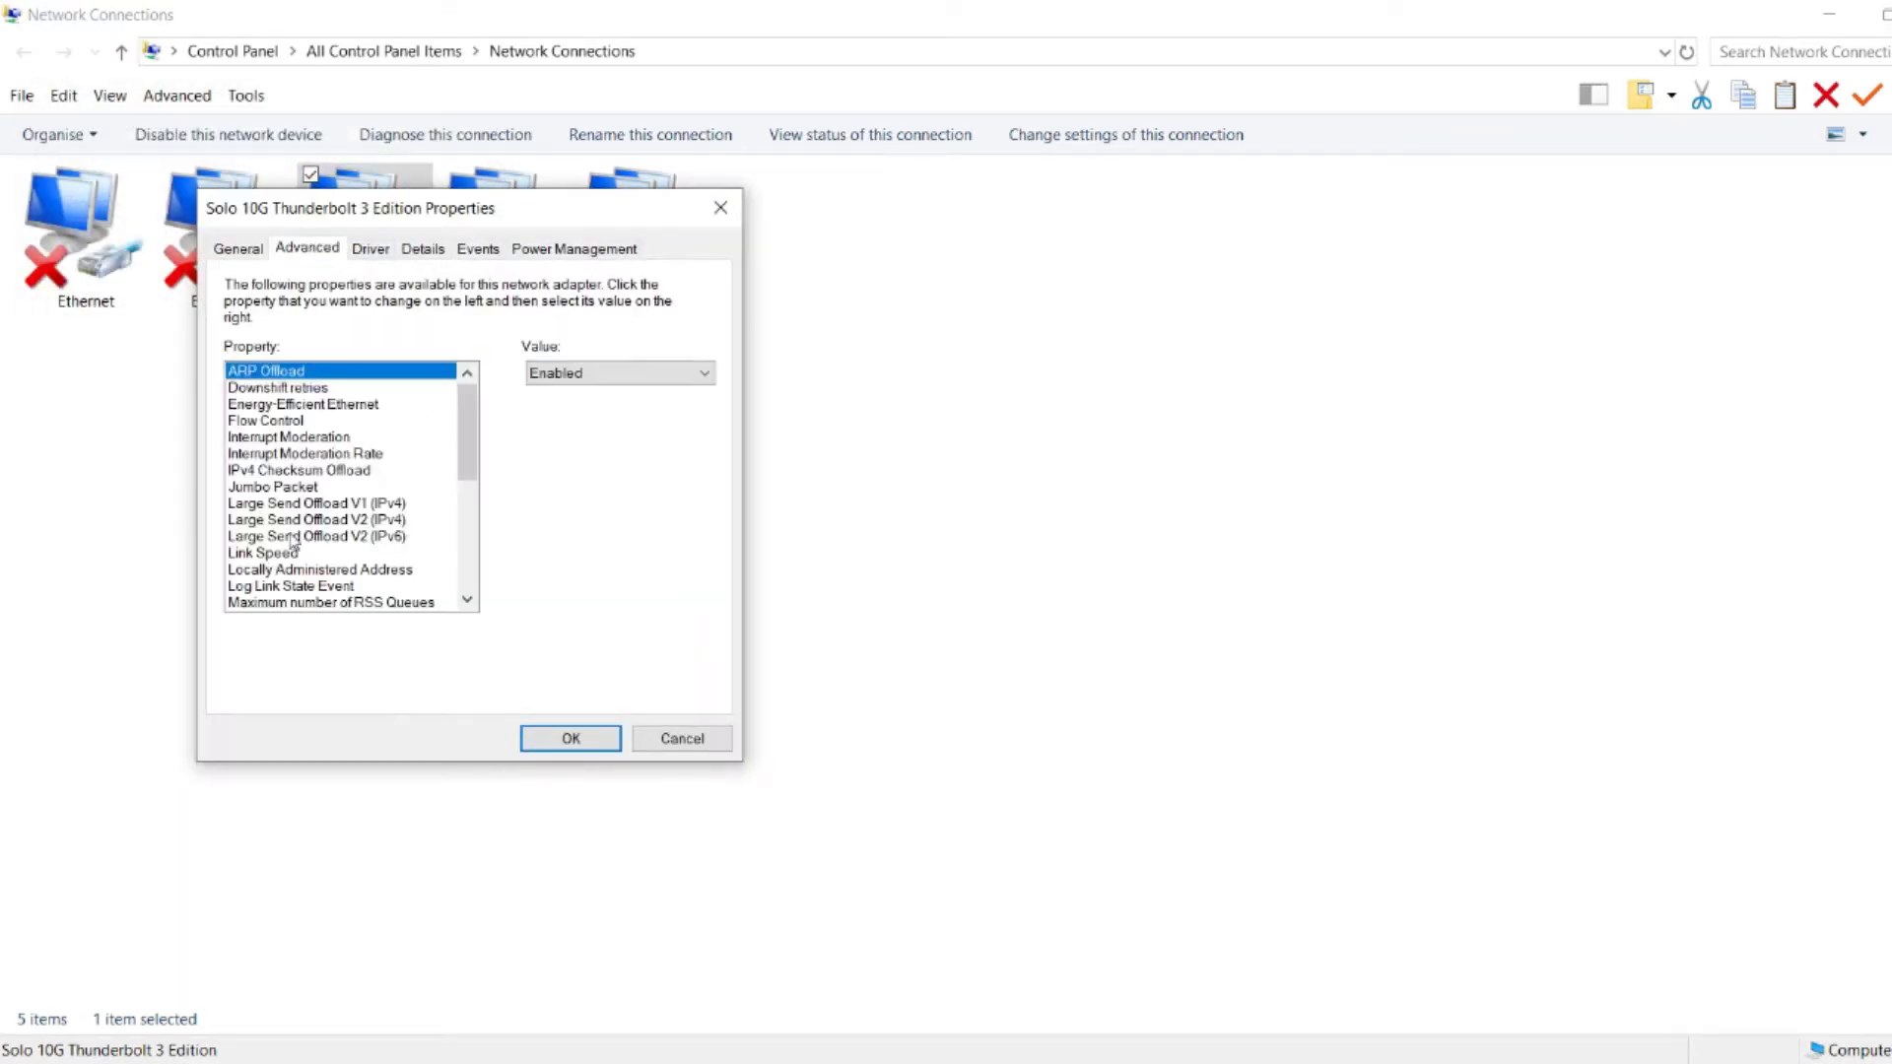
left_click(288, 487)
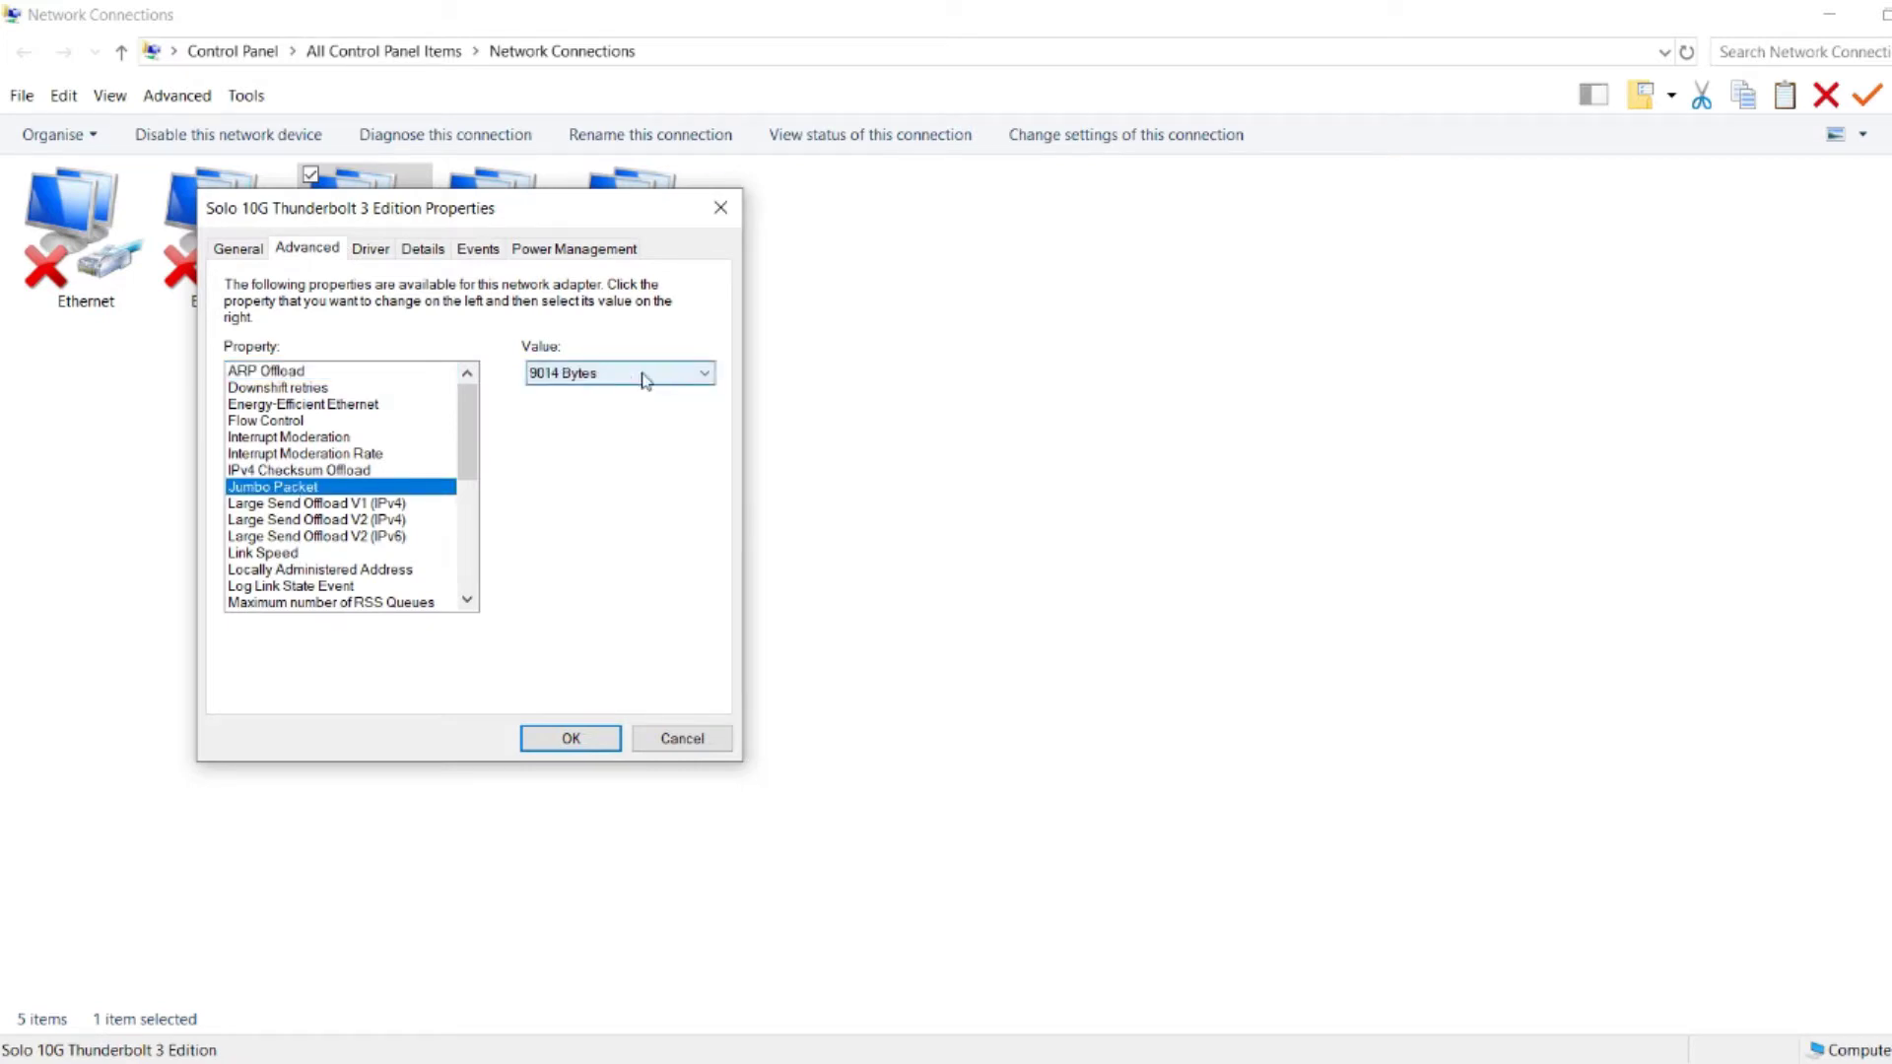
left_click(670, 741)
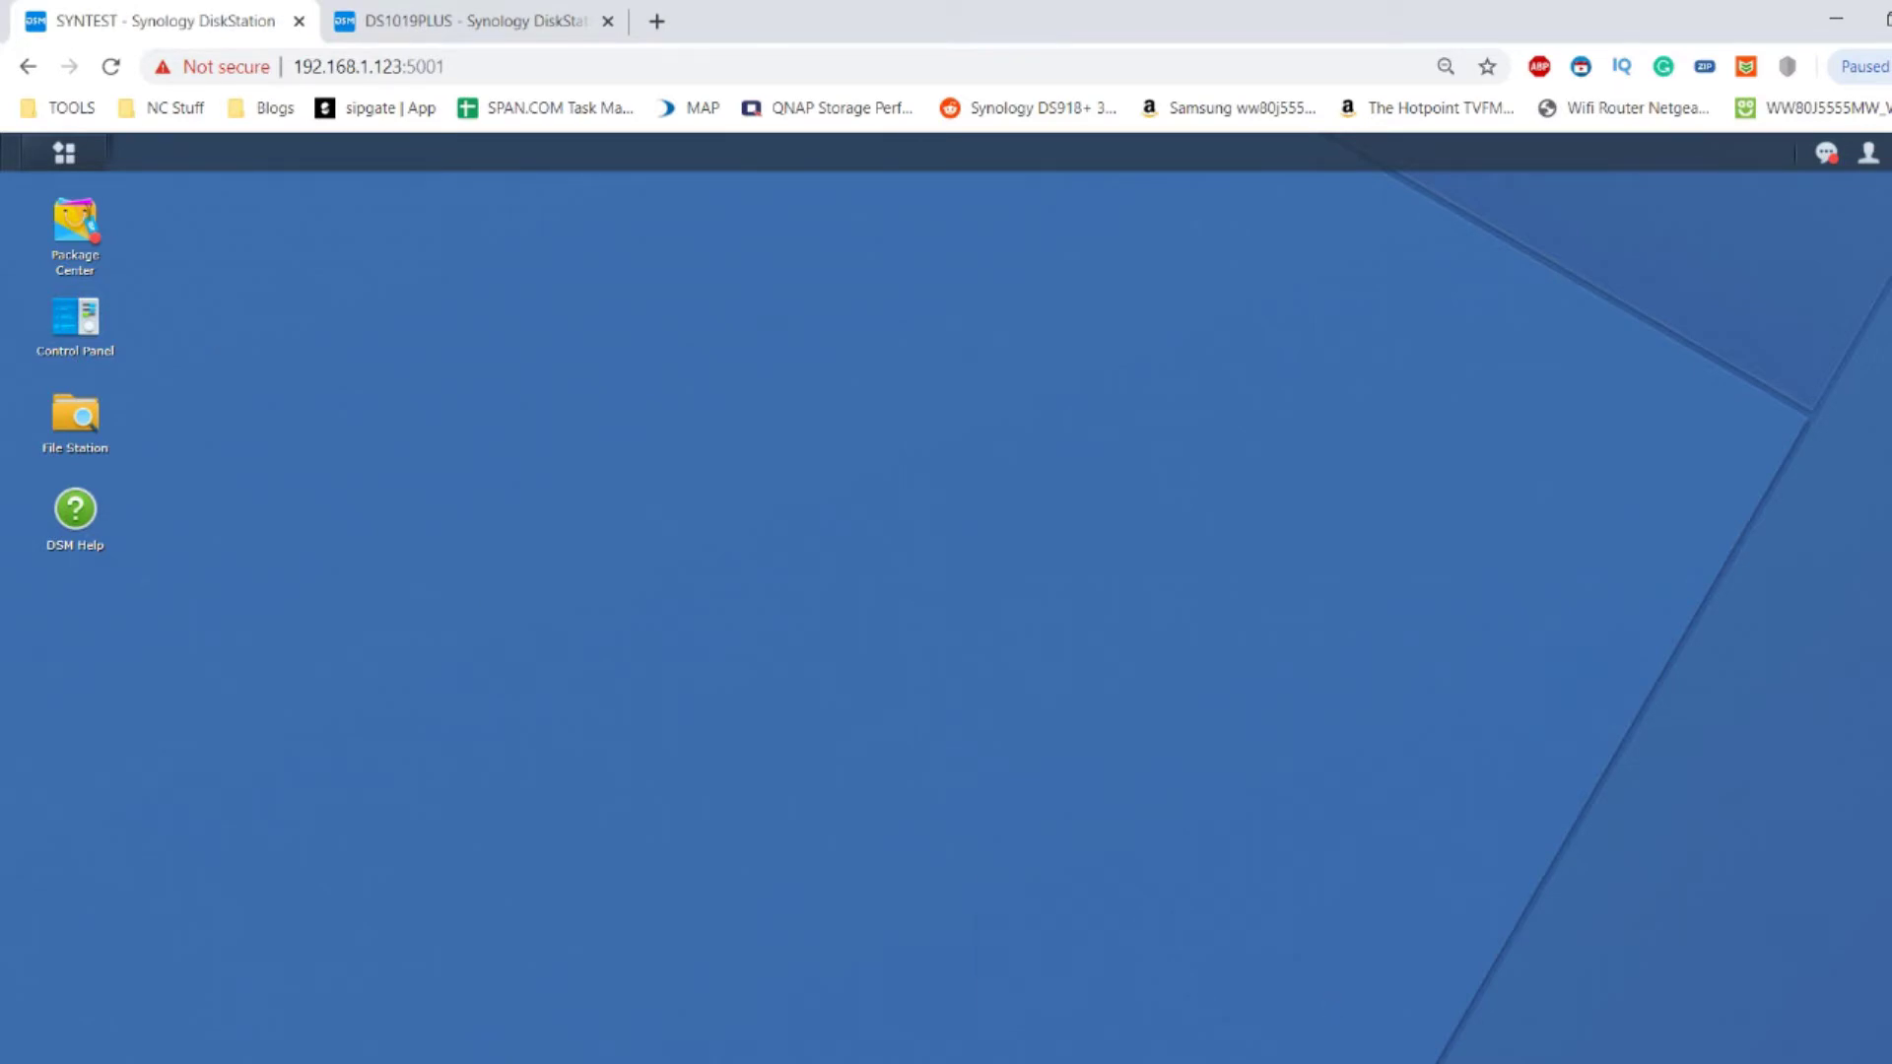
Bring up Synology Assistant and rescan, listing three servers including SYNTEST at 169.254.80.134.
mouse_move(1123, 1062)
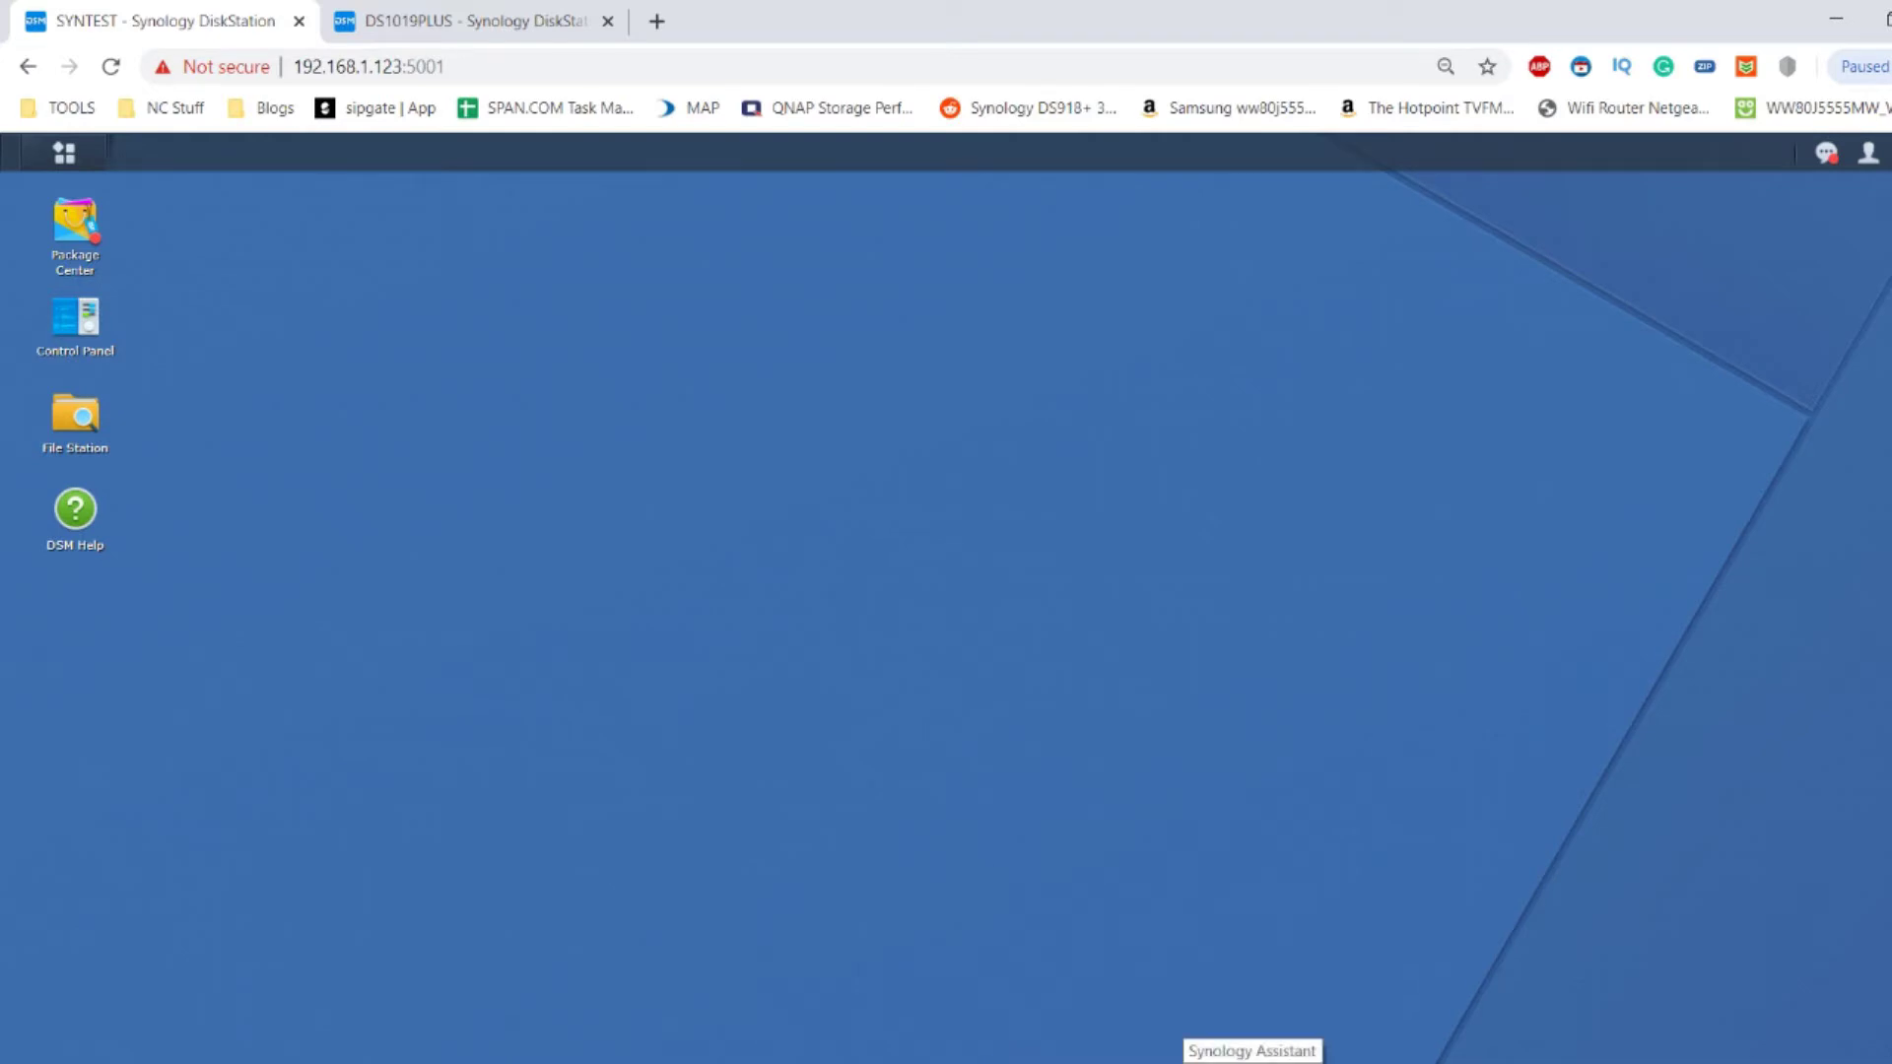
left_click(1251, 1063)
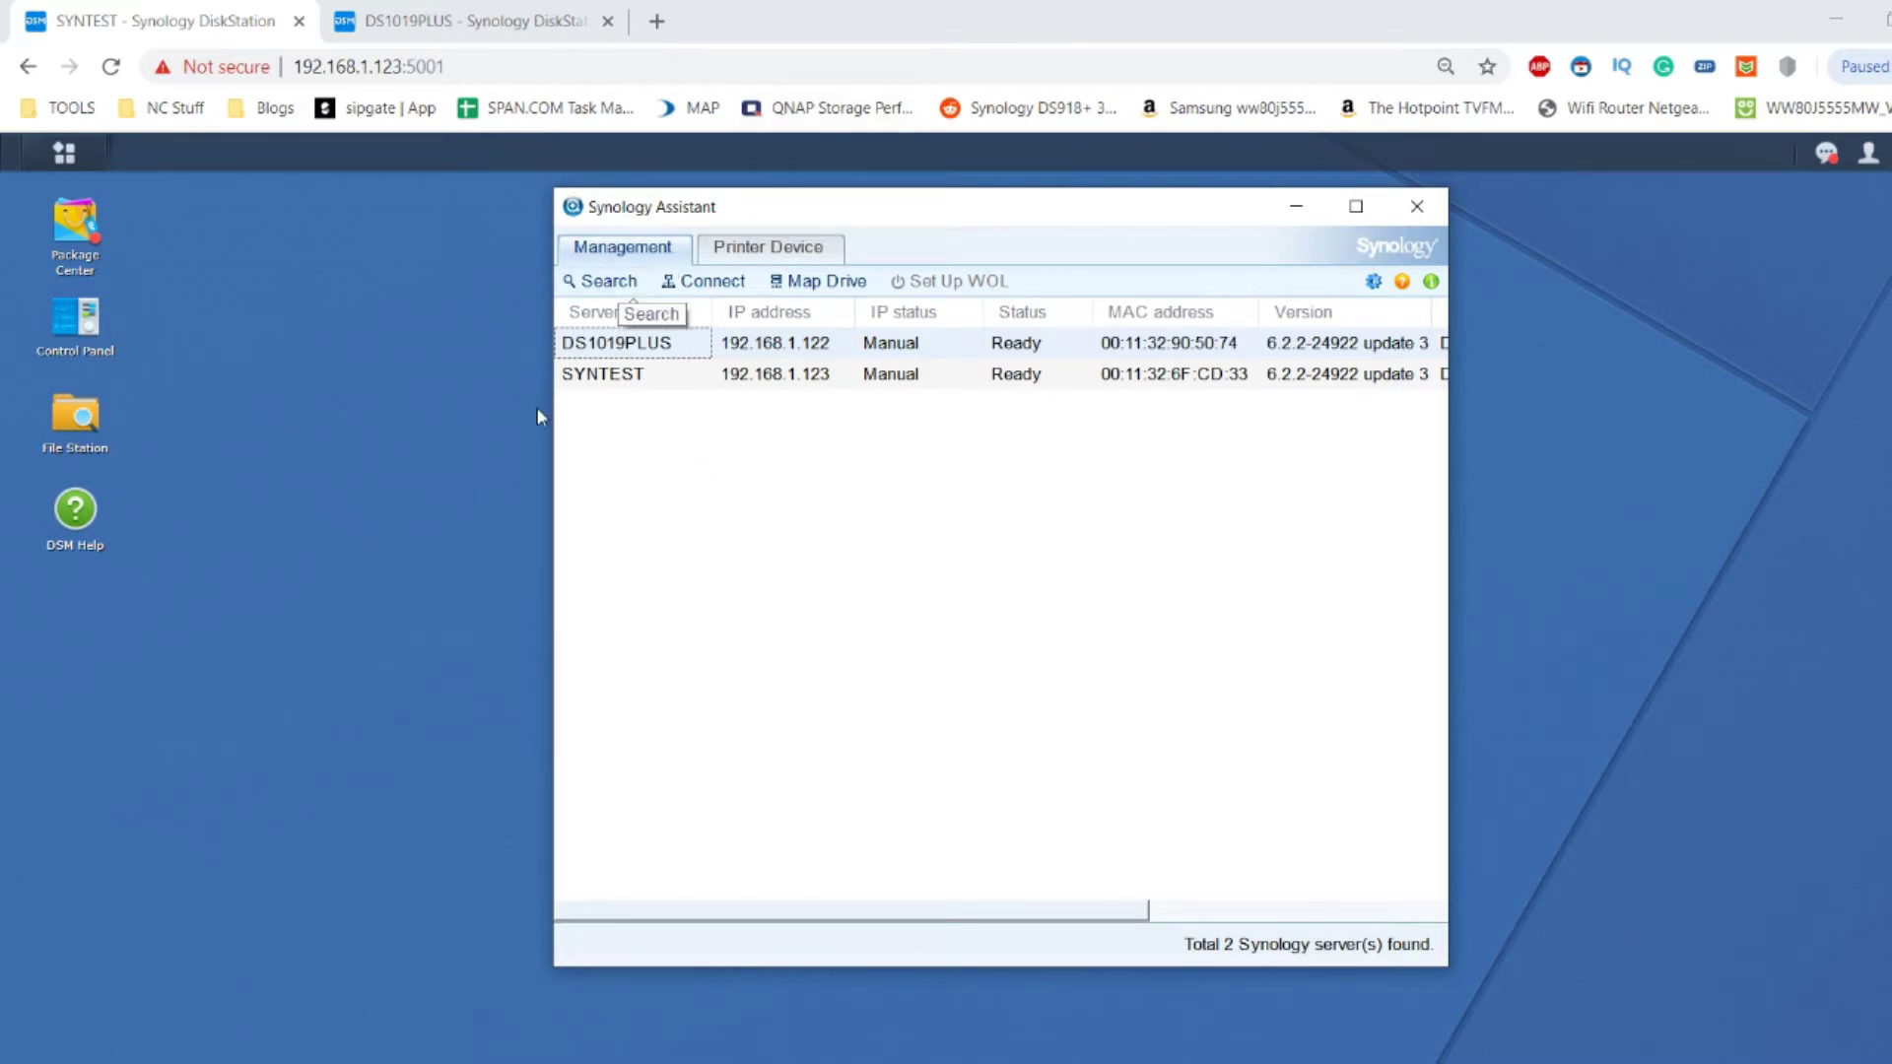
key("alt+Tab")
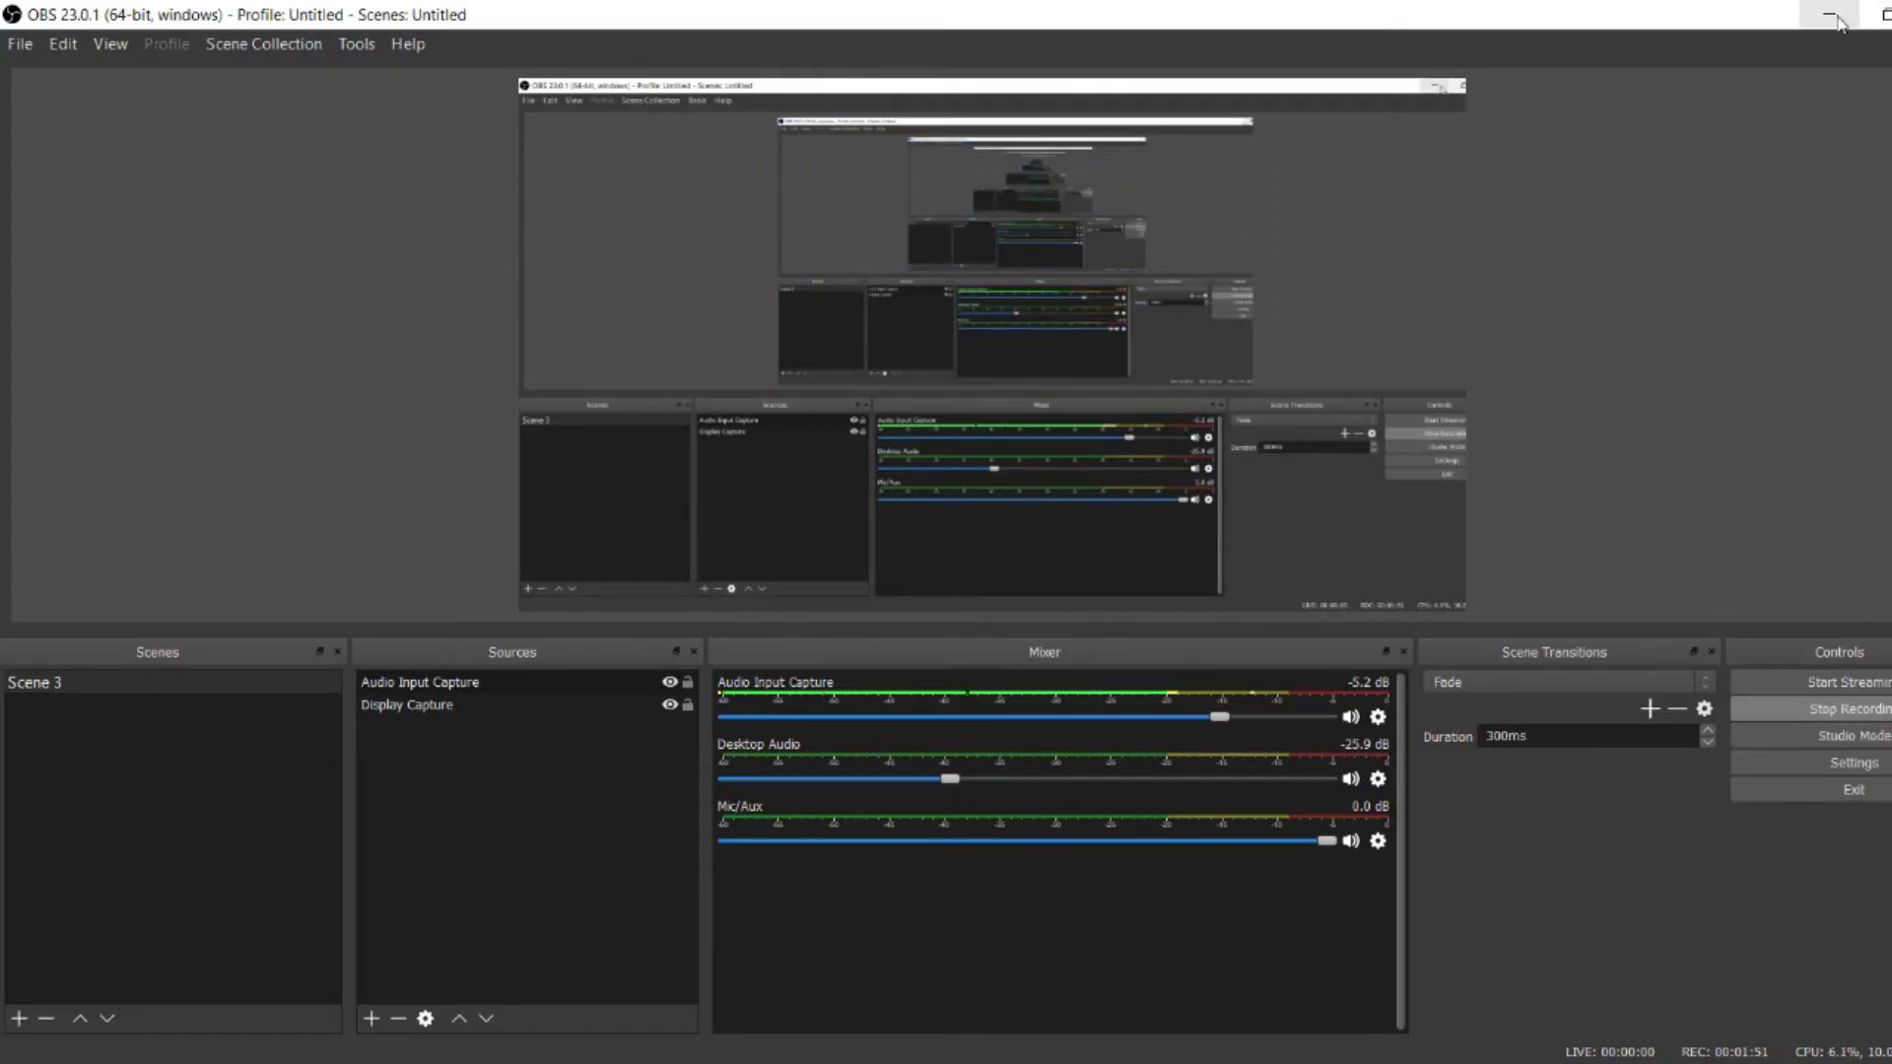
key("alt+Tab")
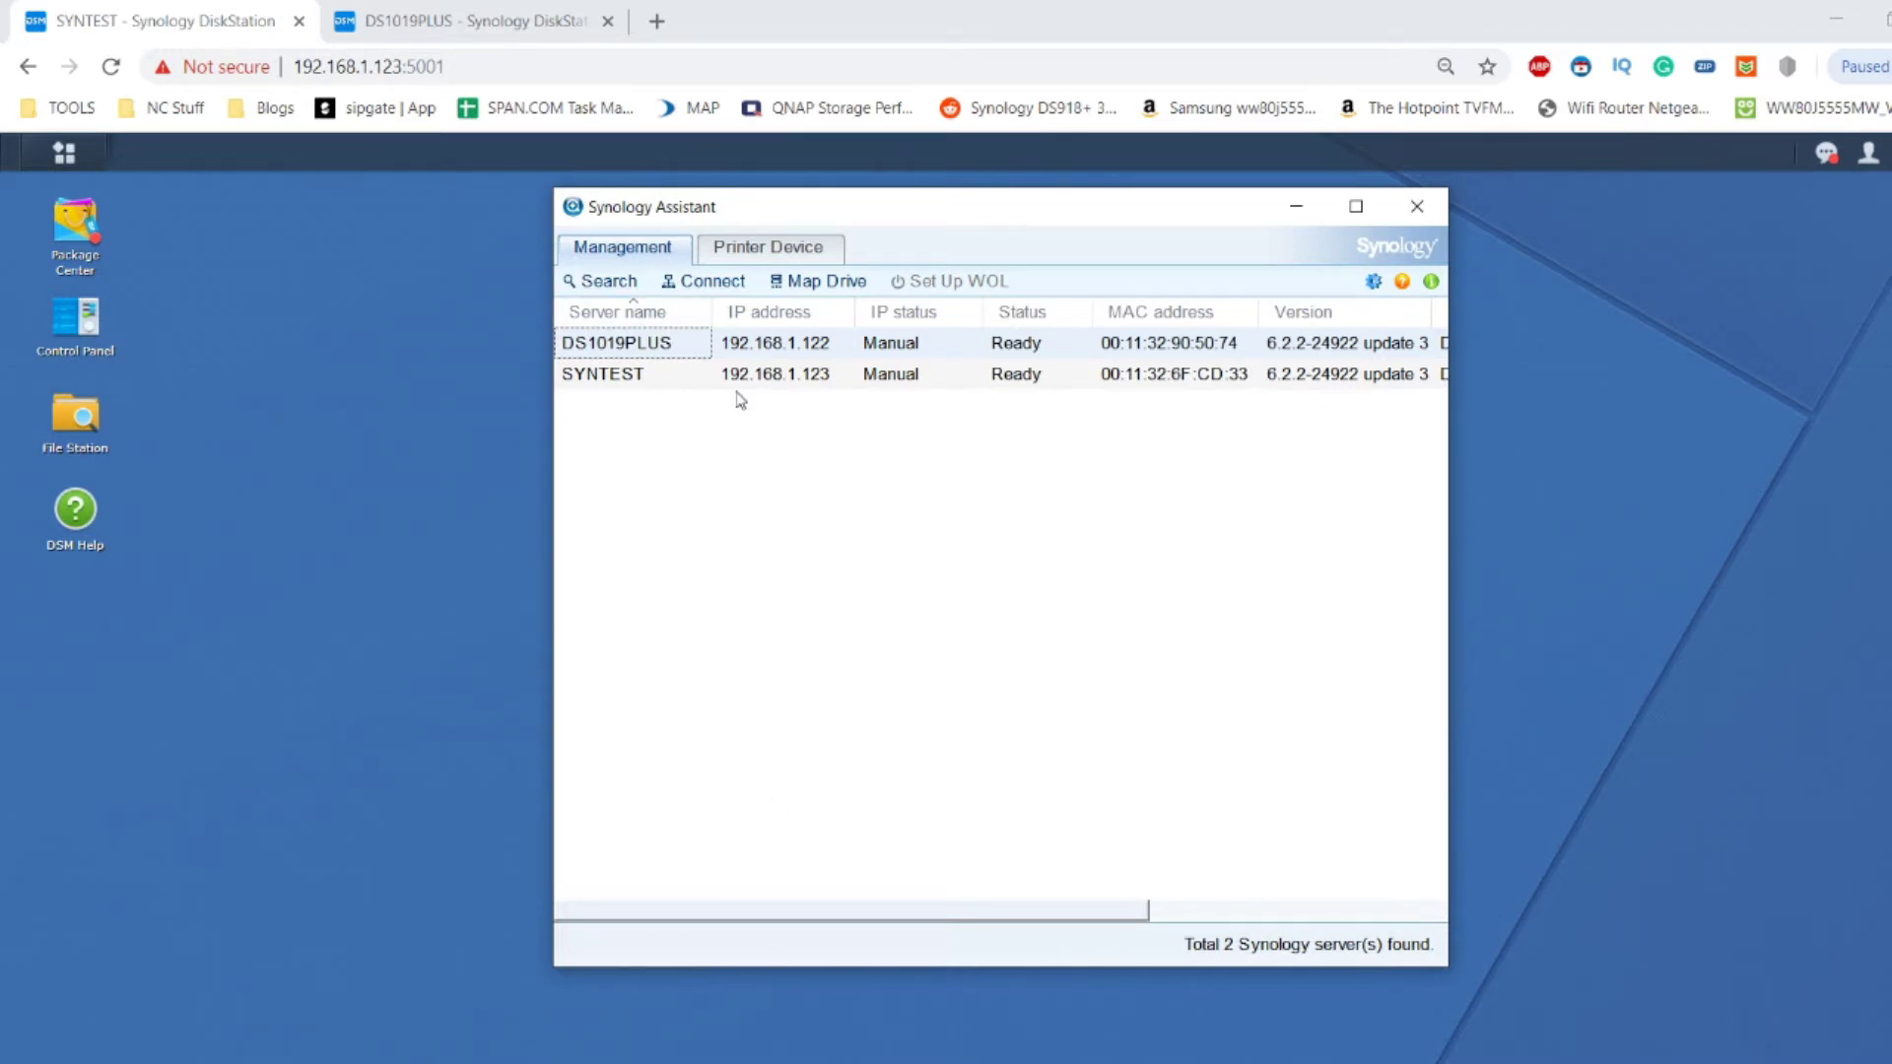
left_click(596, 286)
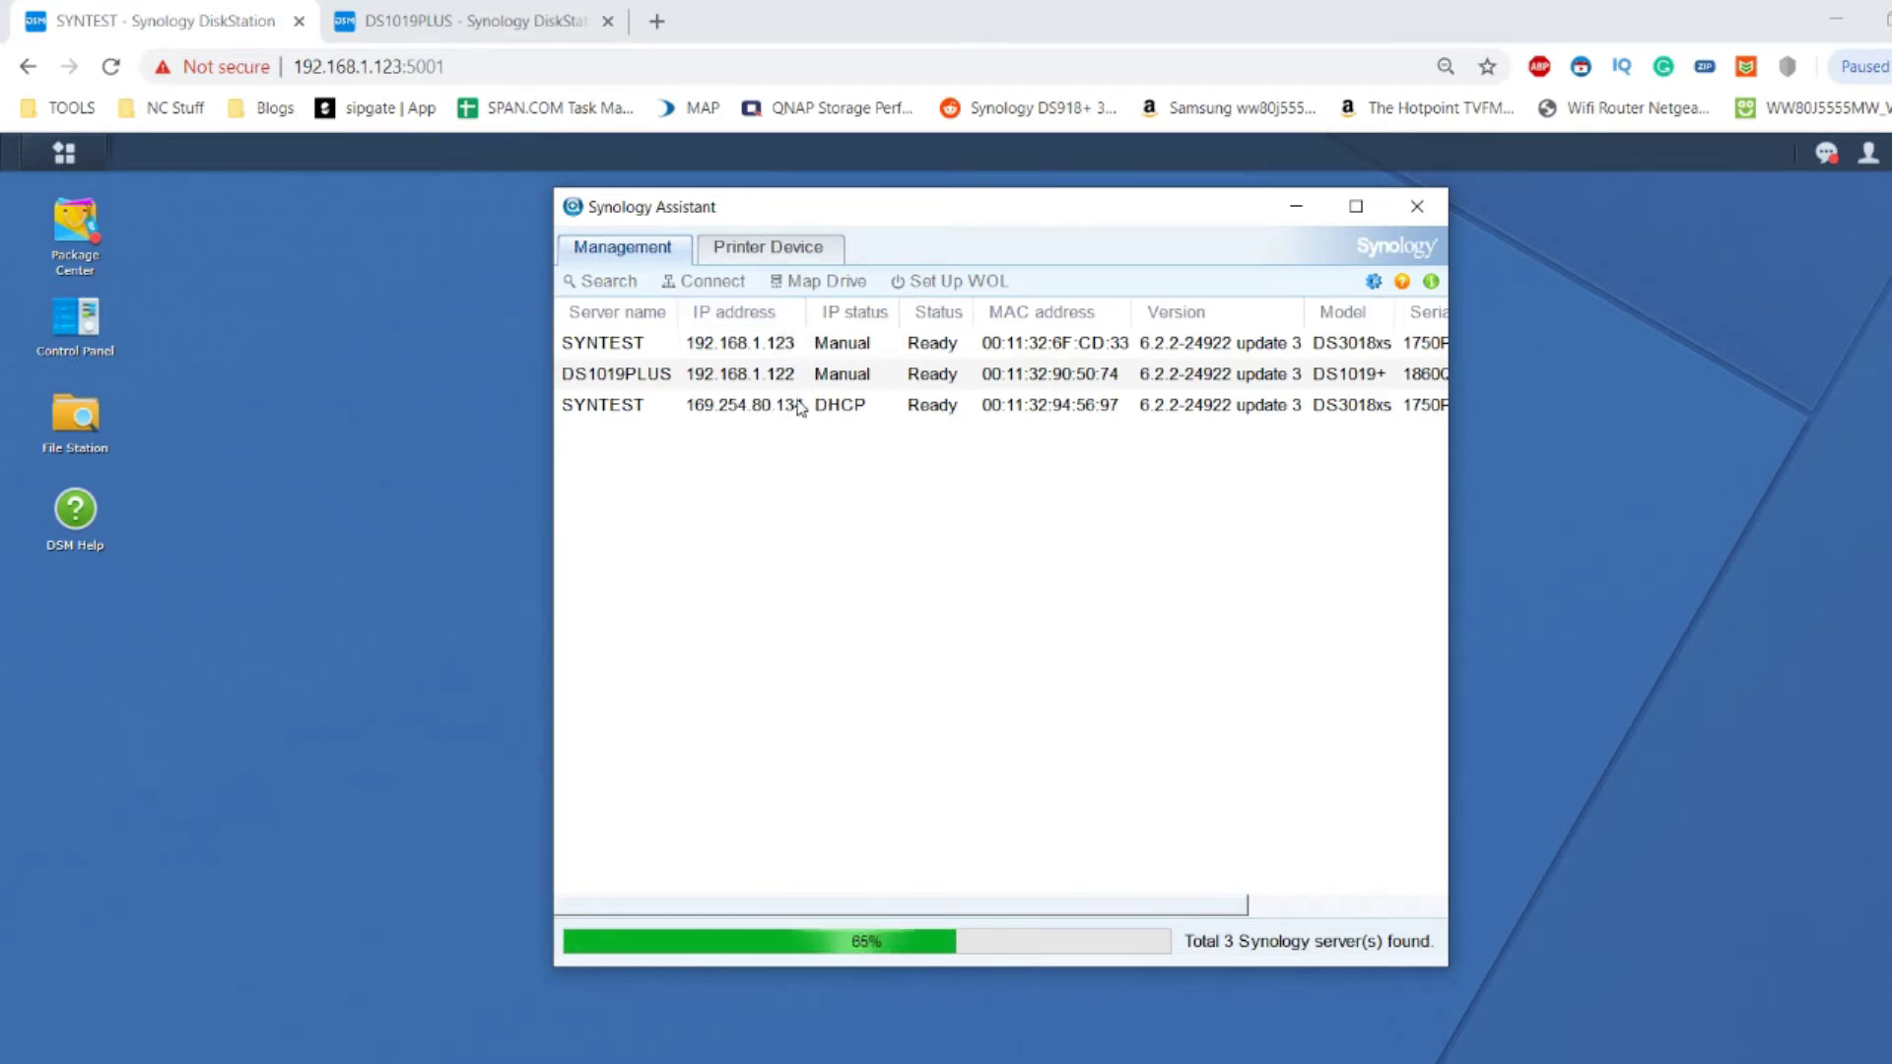
Start Map Drive on SYNTEST at 192.168.1.123 and log in with the admin account and password.
right_click(748, 346)
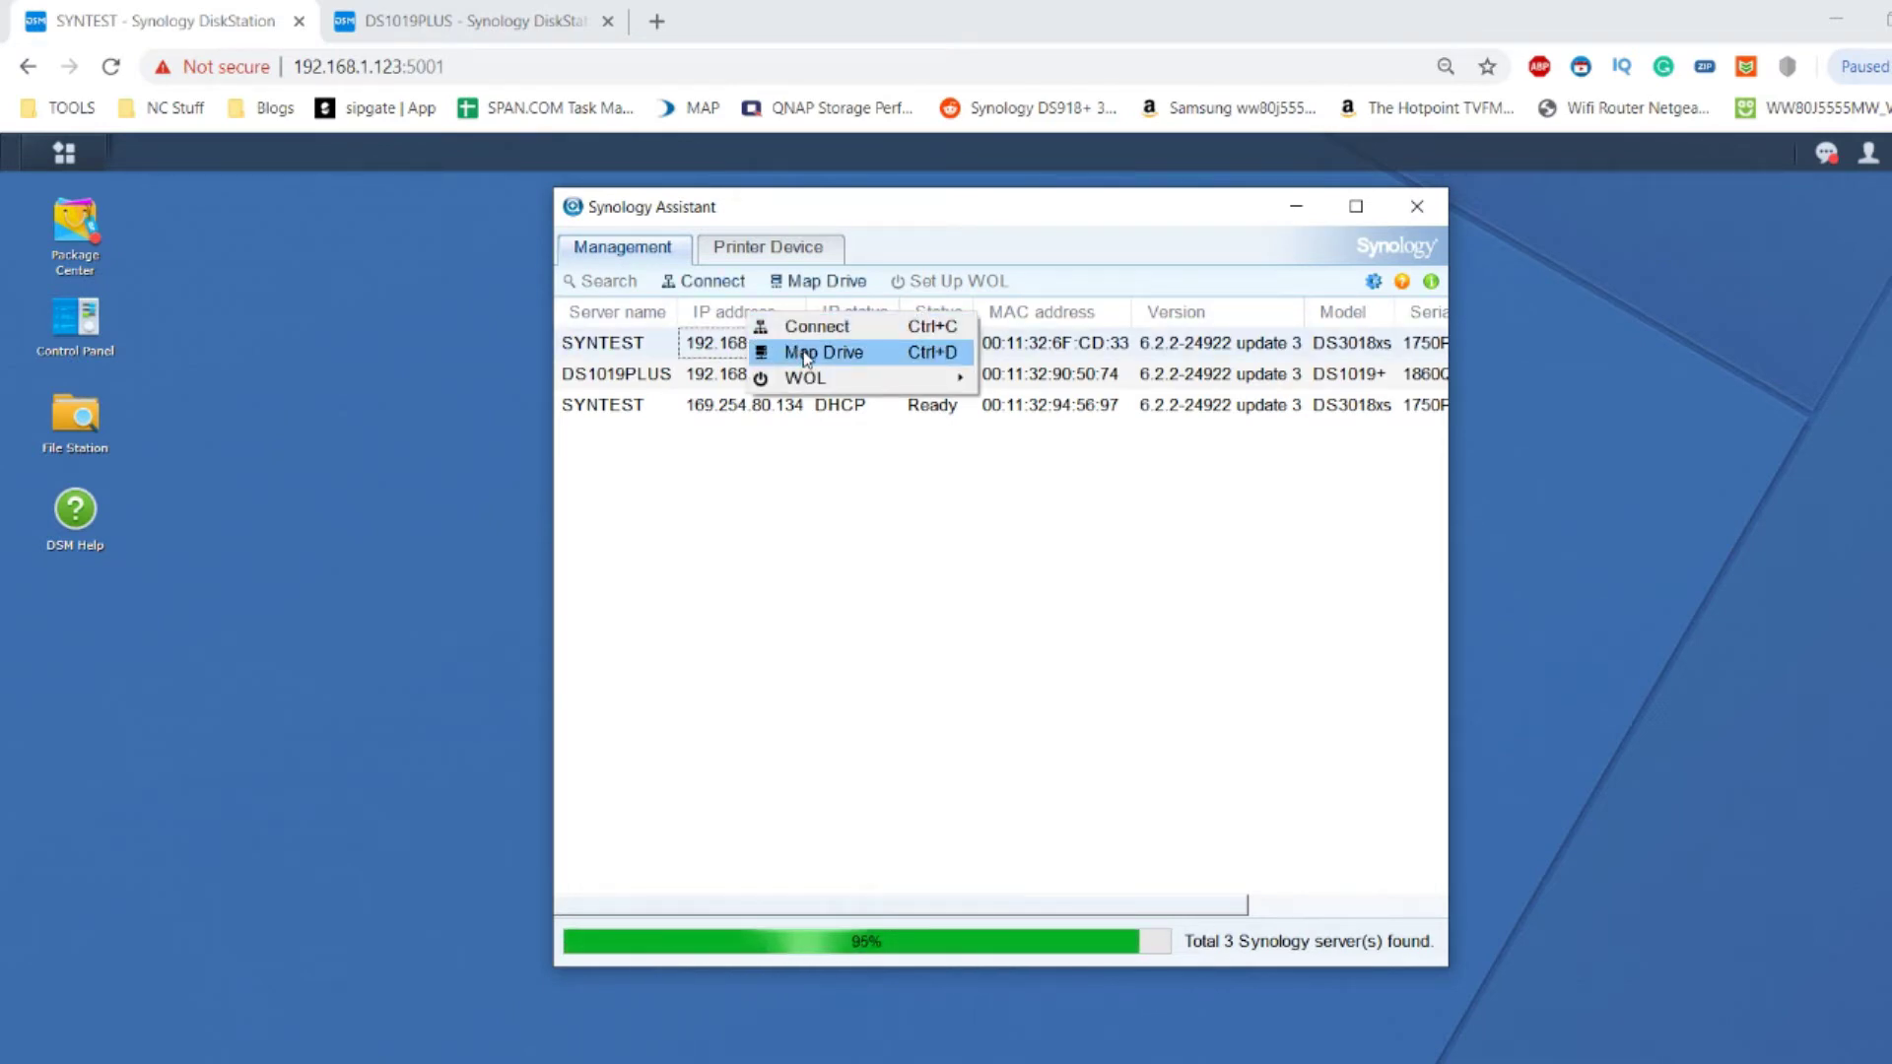
left_click(801, 353)
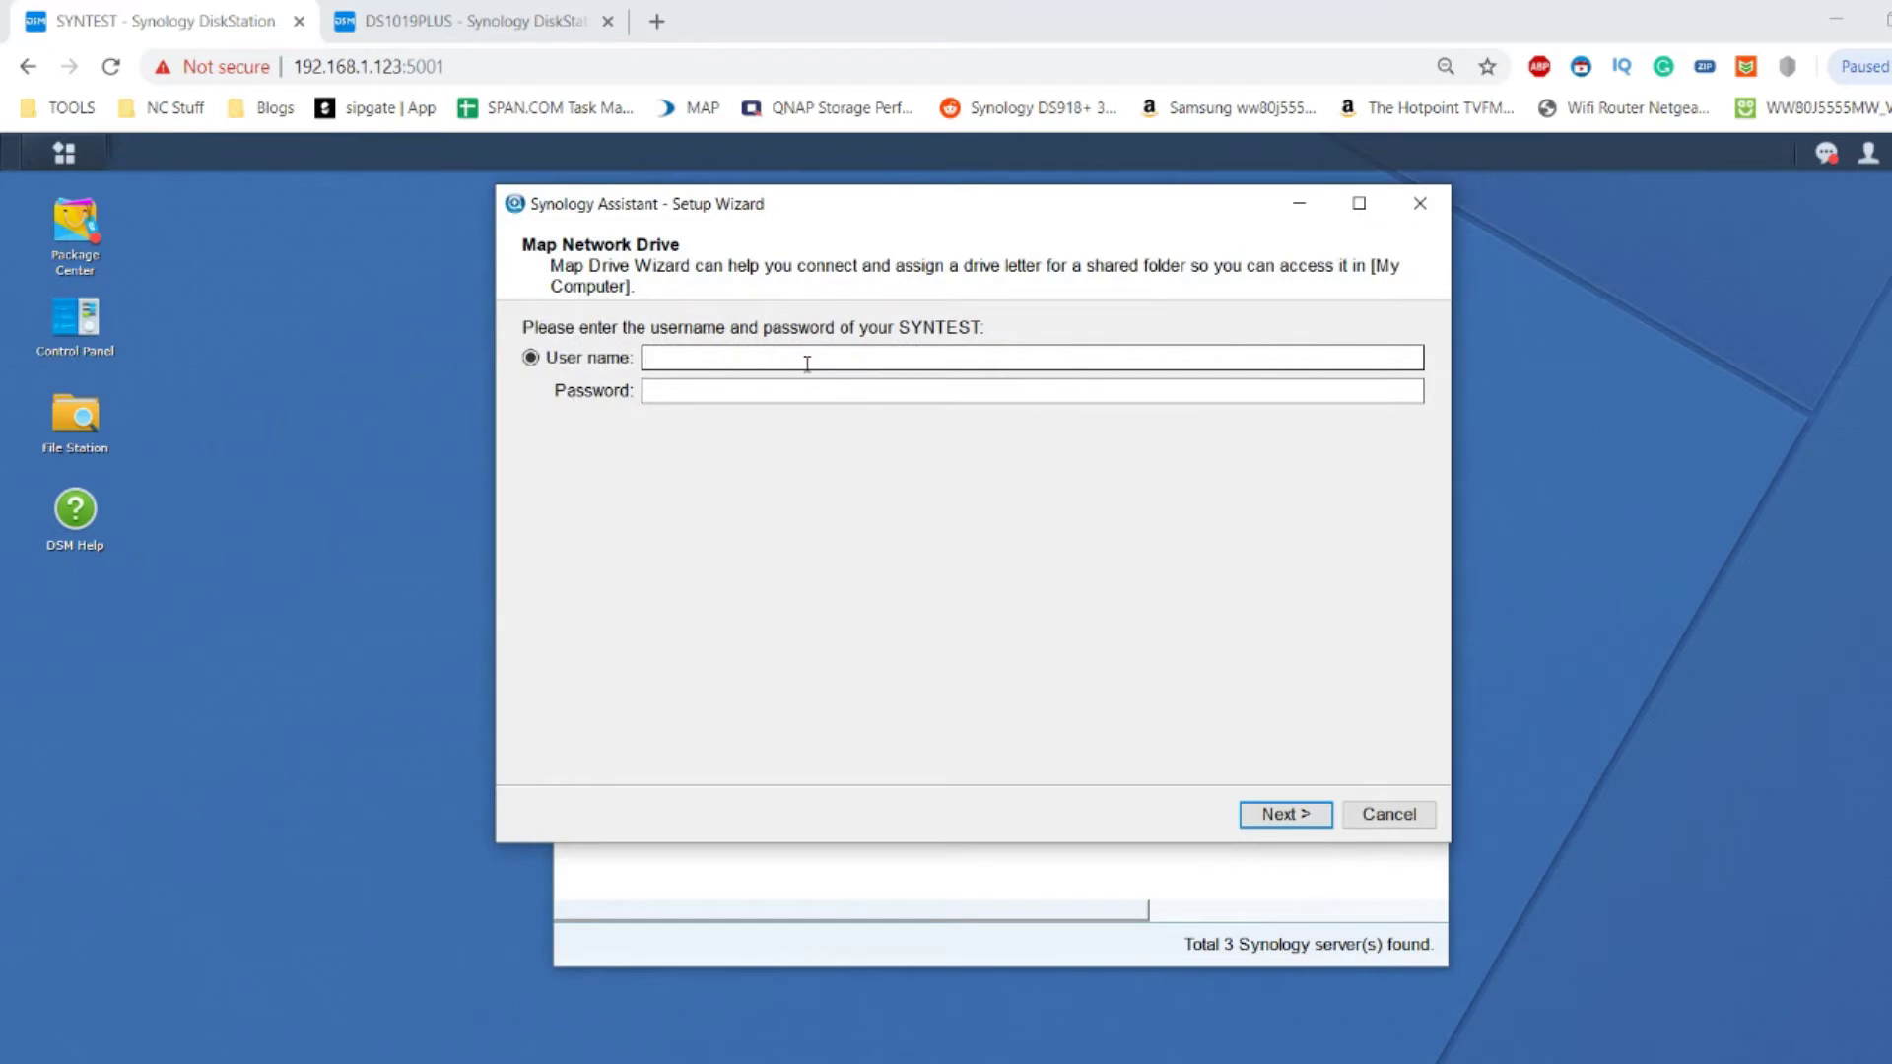
type("admin")
key("Tab")
type("**********")
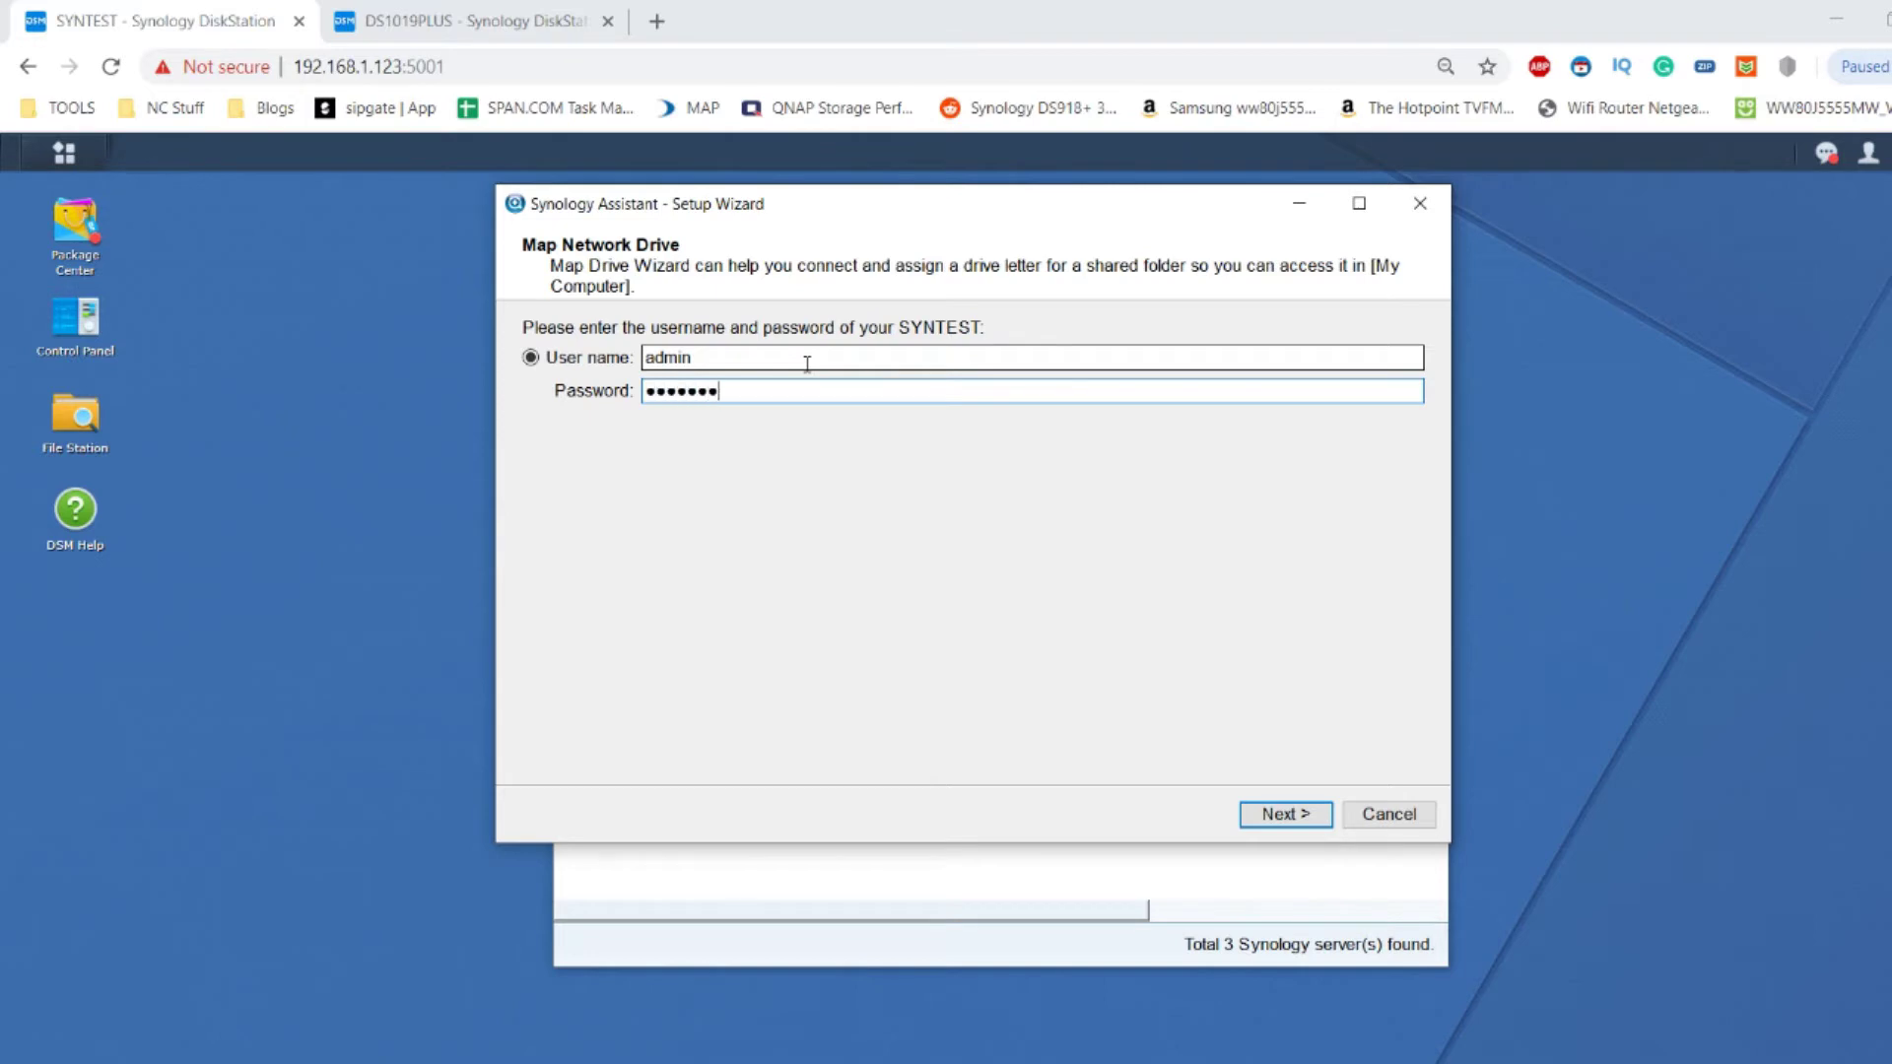
key("Return")
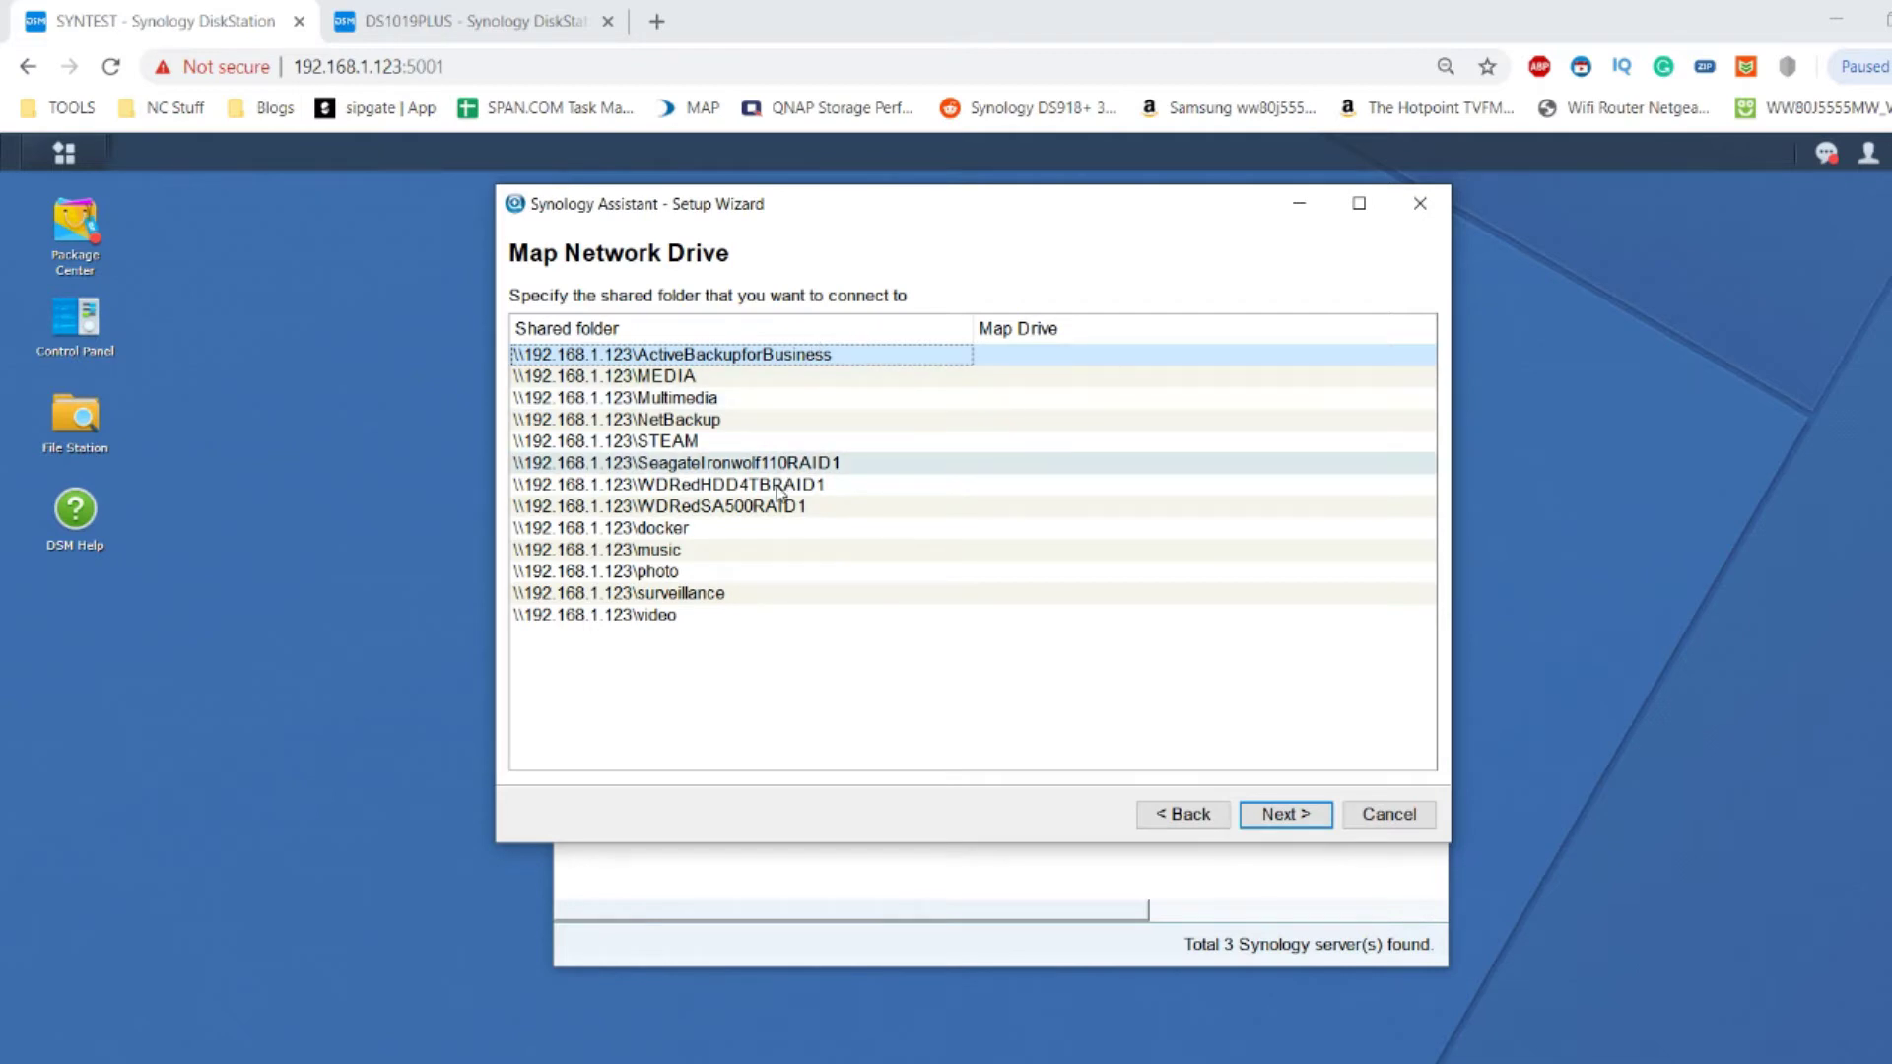
Choose the WDRedSA500RAID1 shared folder, assign it drive letter Q:, and finish the wizard.
left_click(740, 511)
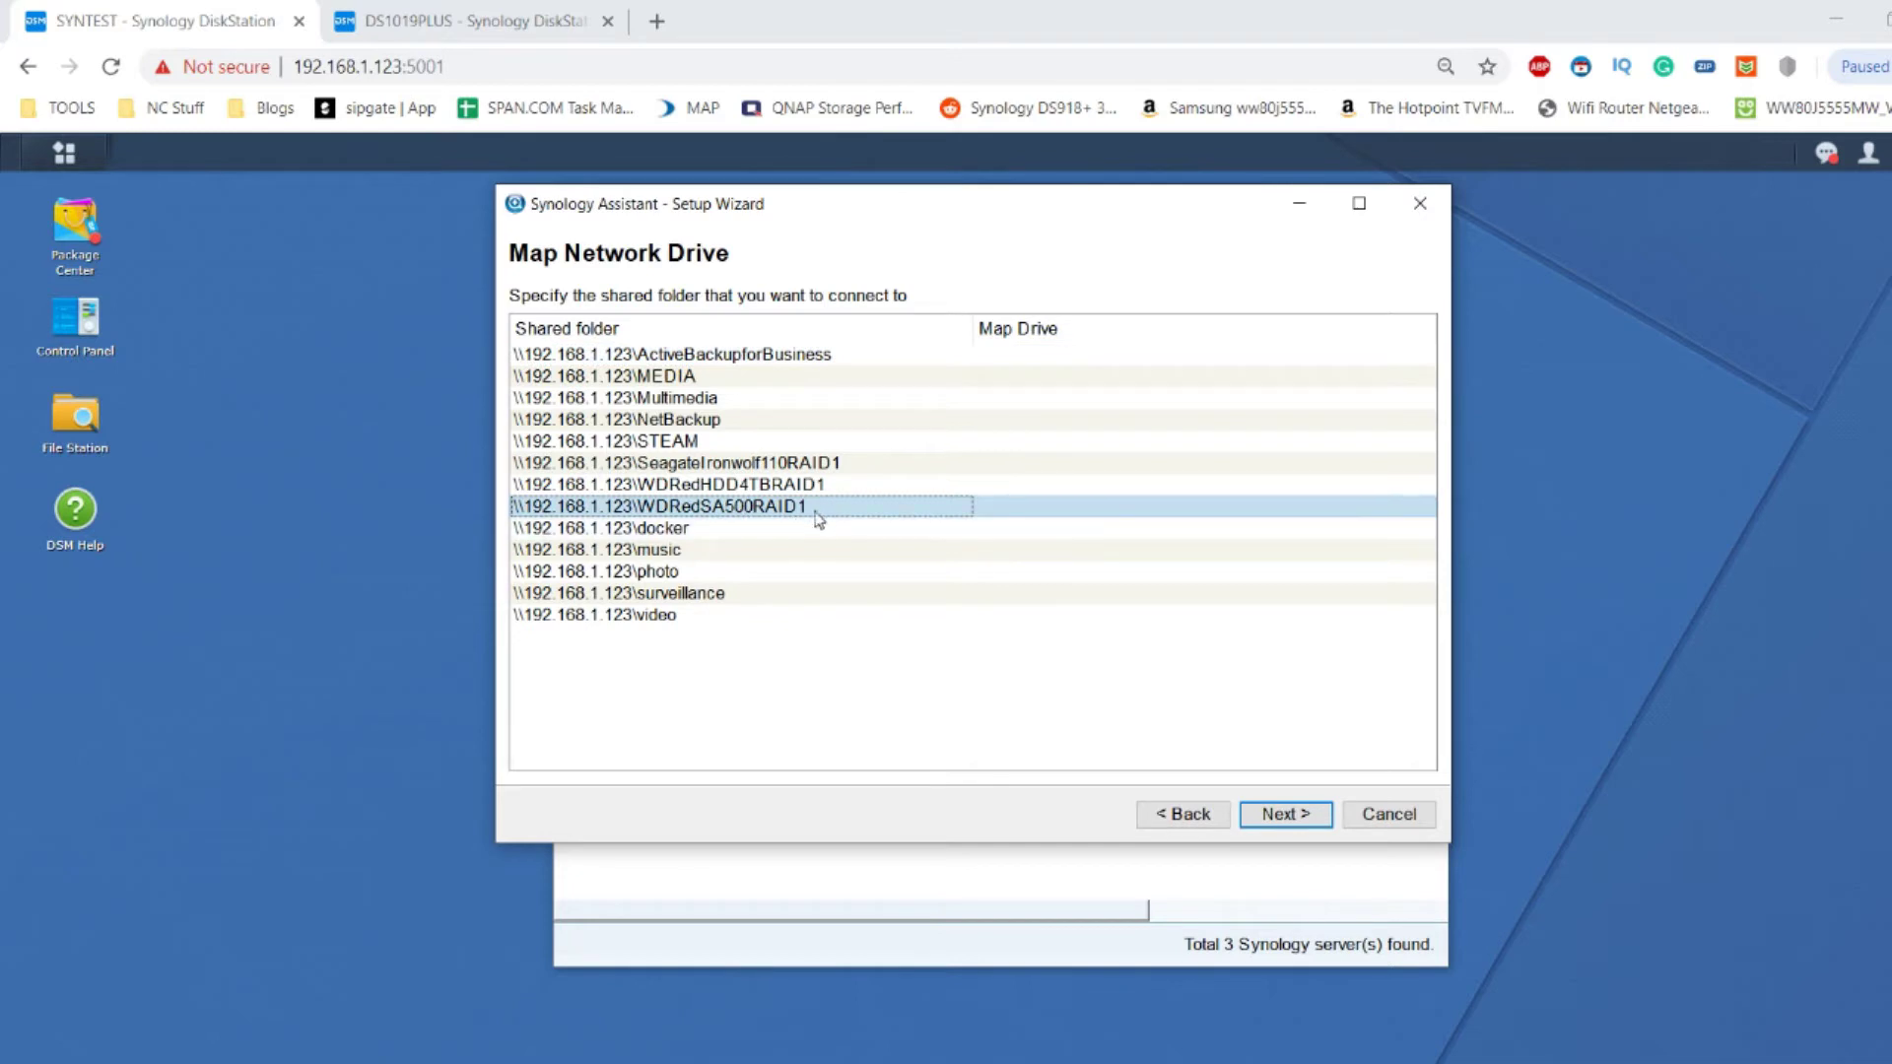
left_click(1290, 818)
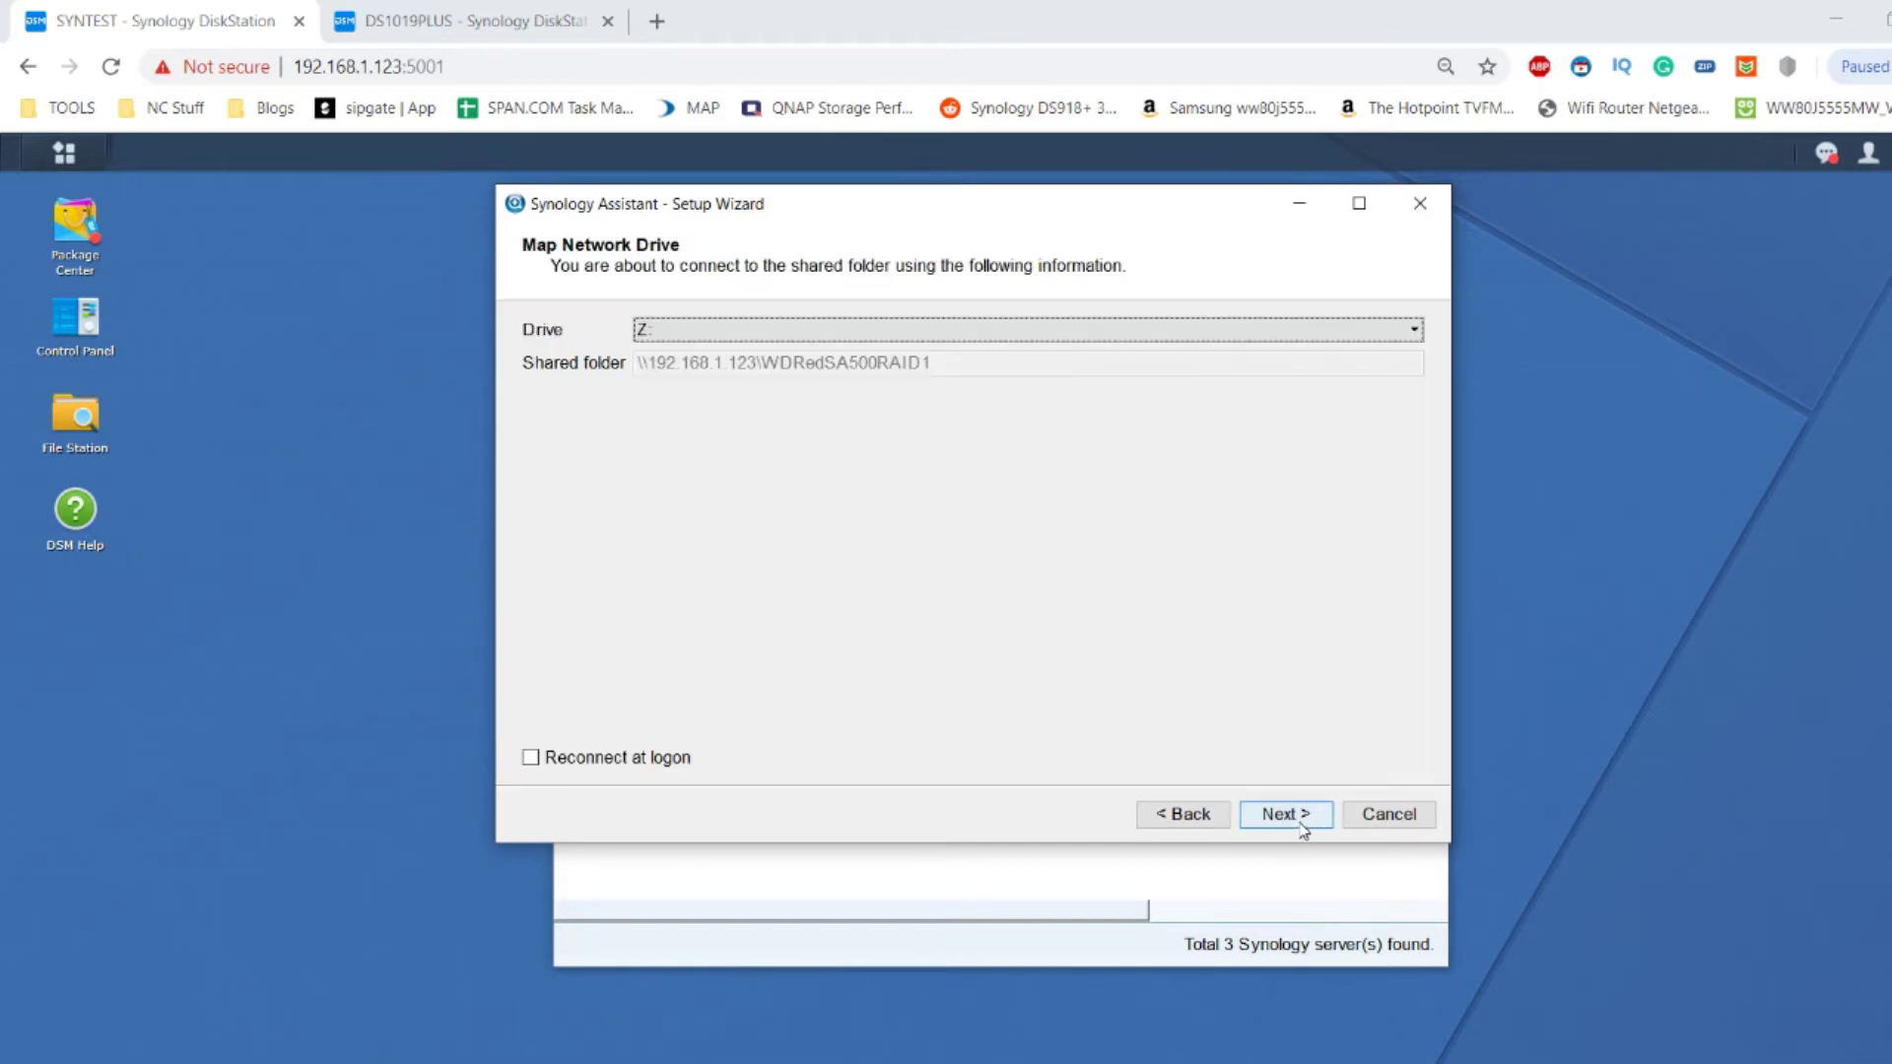
left_click(1066, 331)
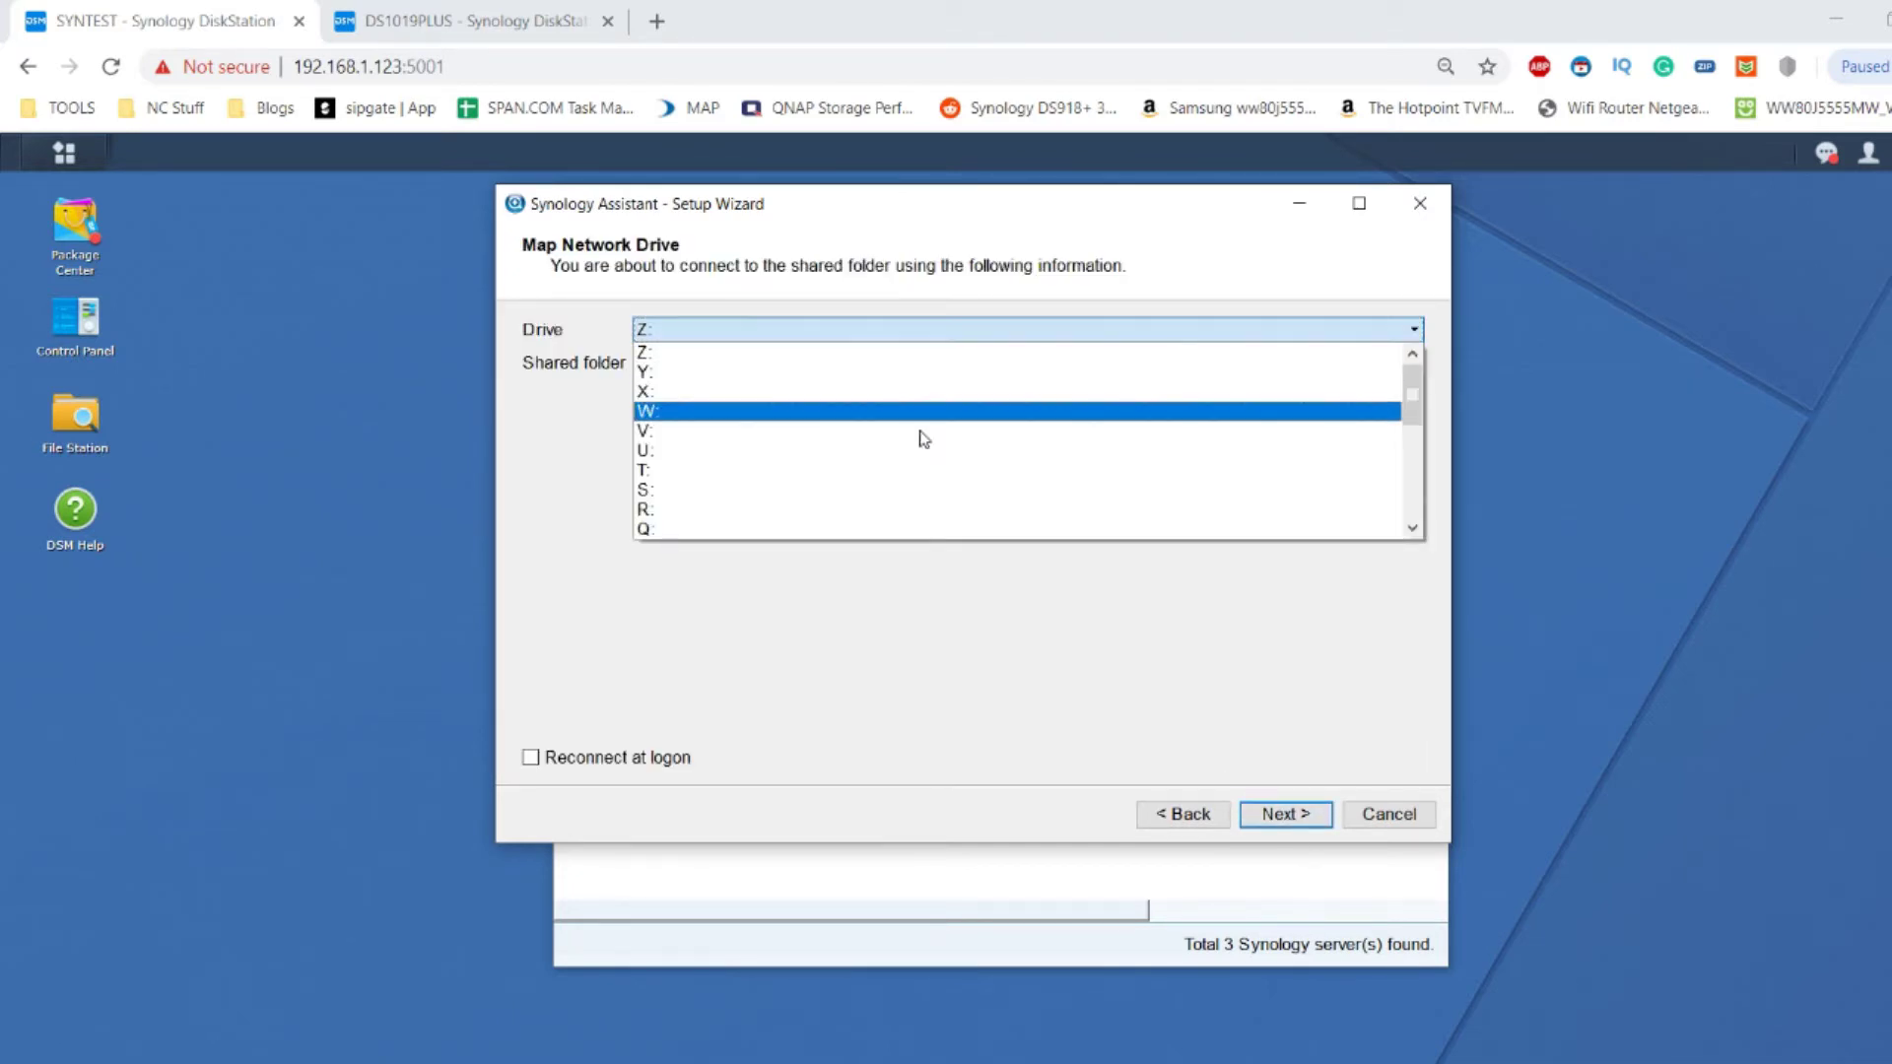
left_click(866, 509)
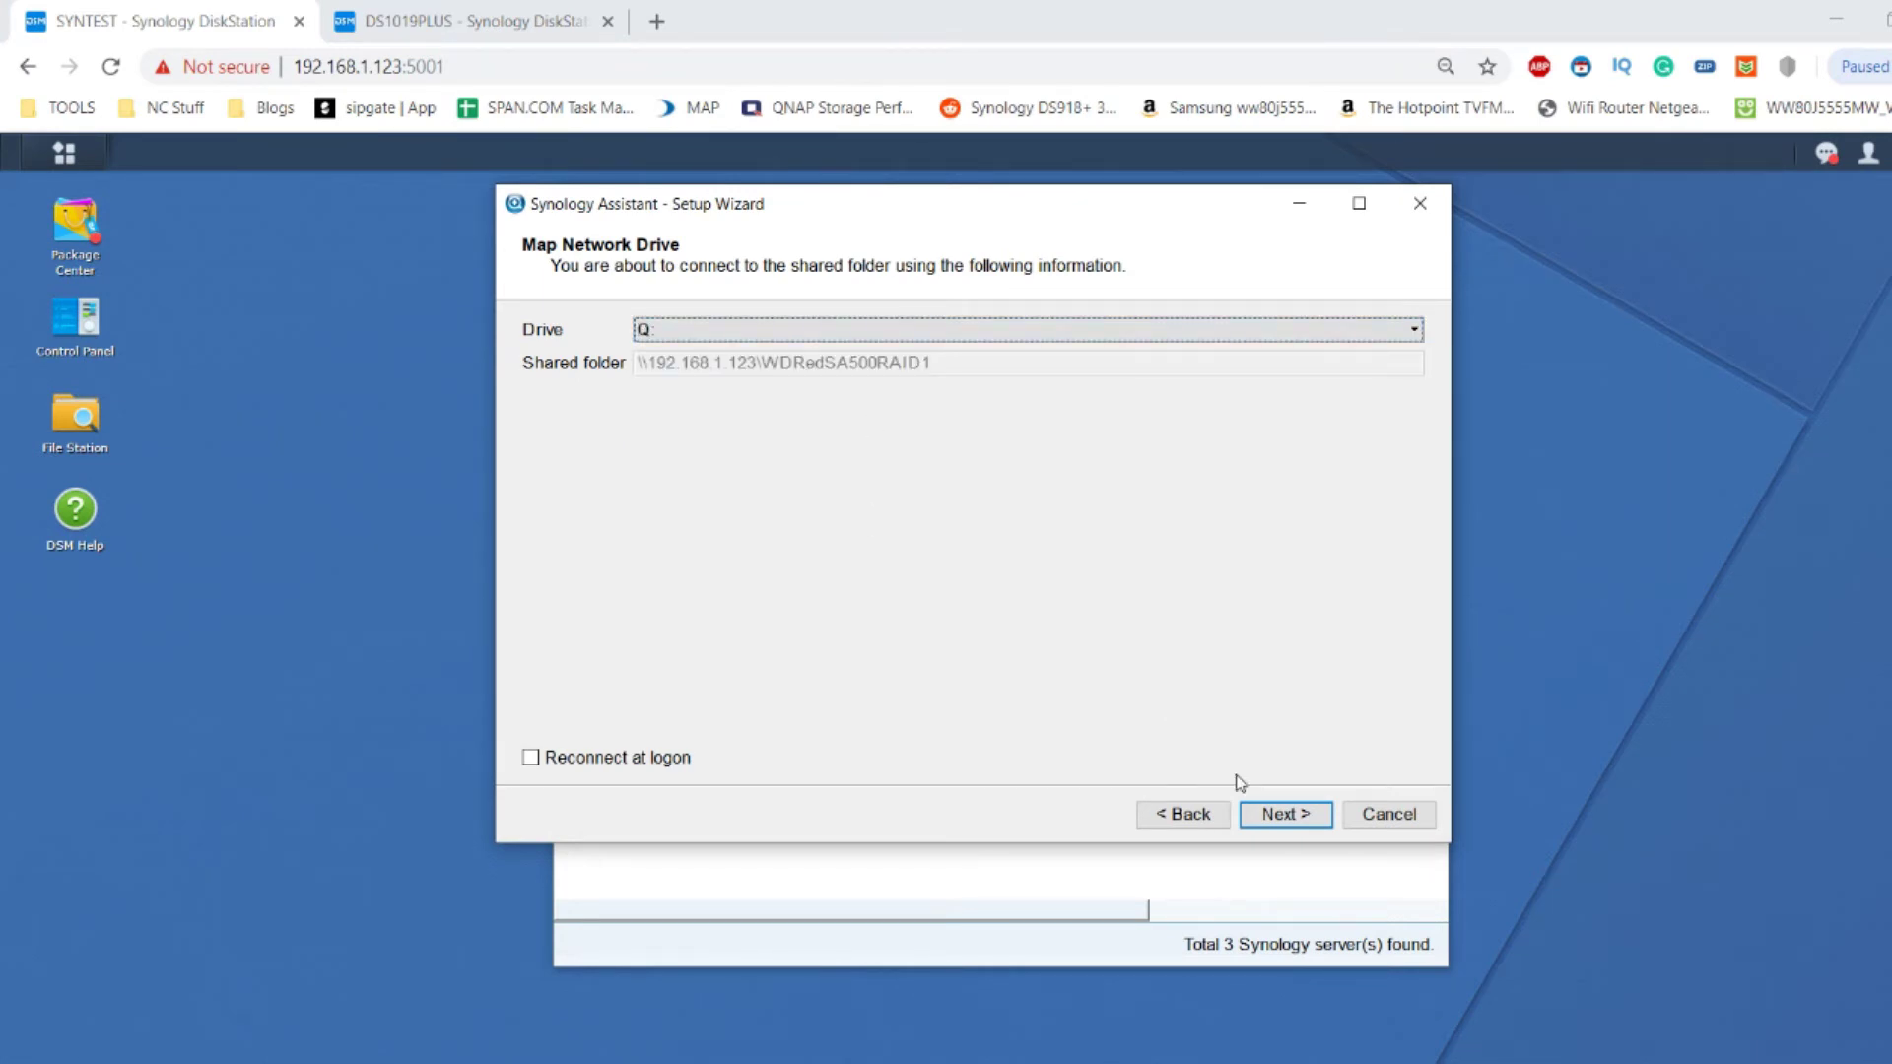
left_click(1281, 820)
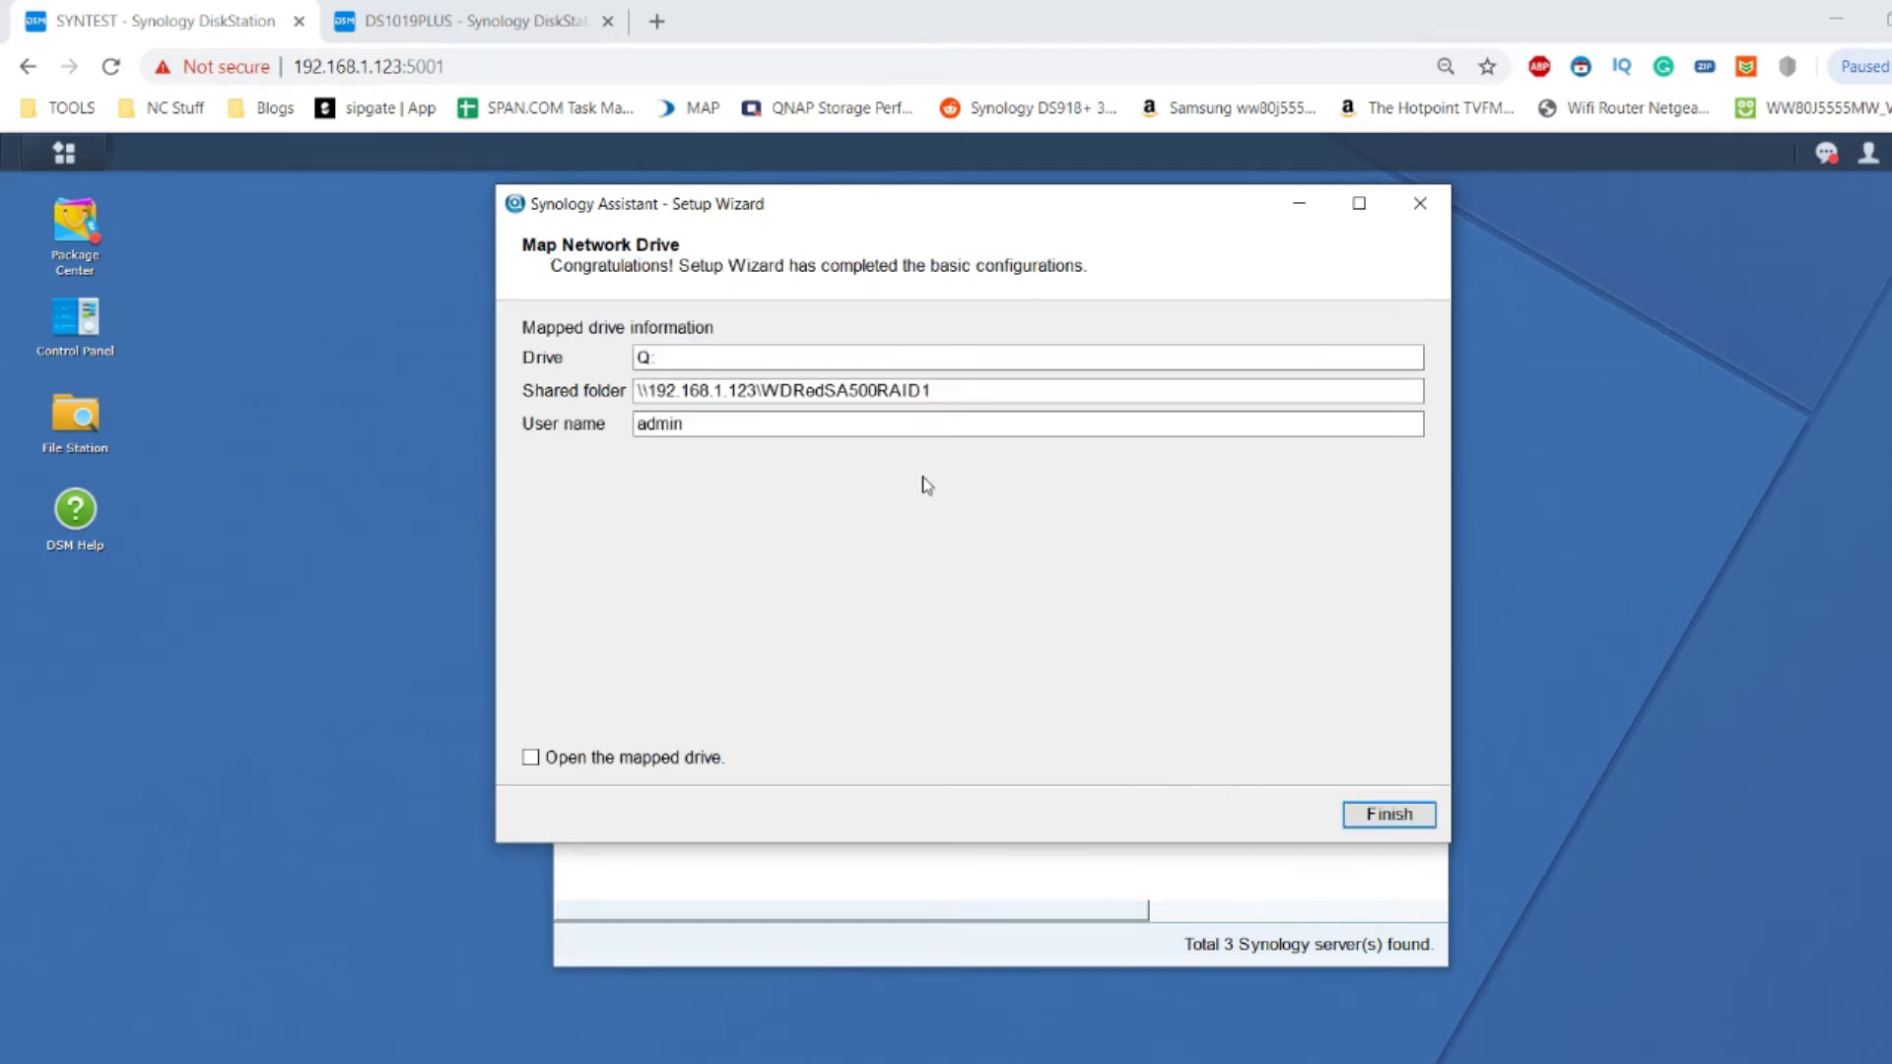
left_click(1379, 826)
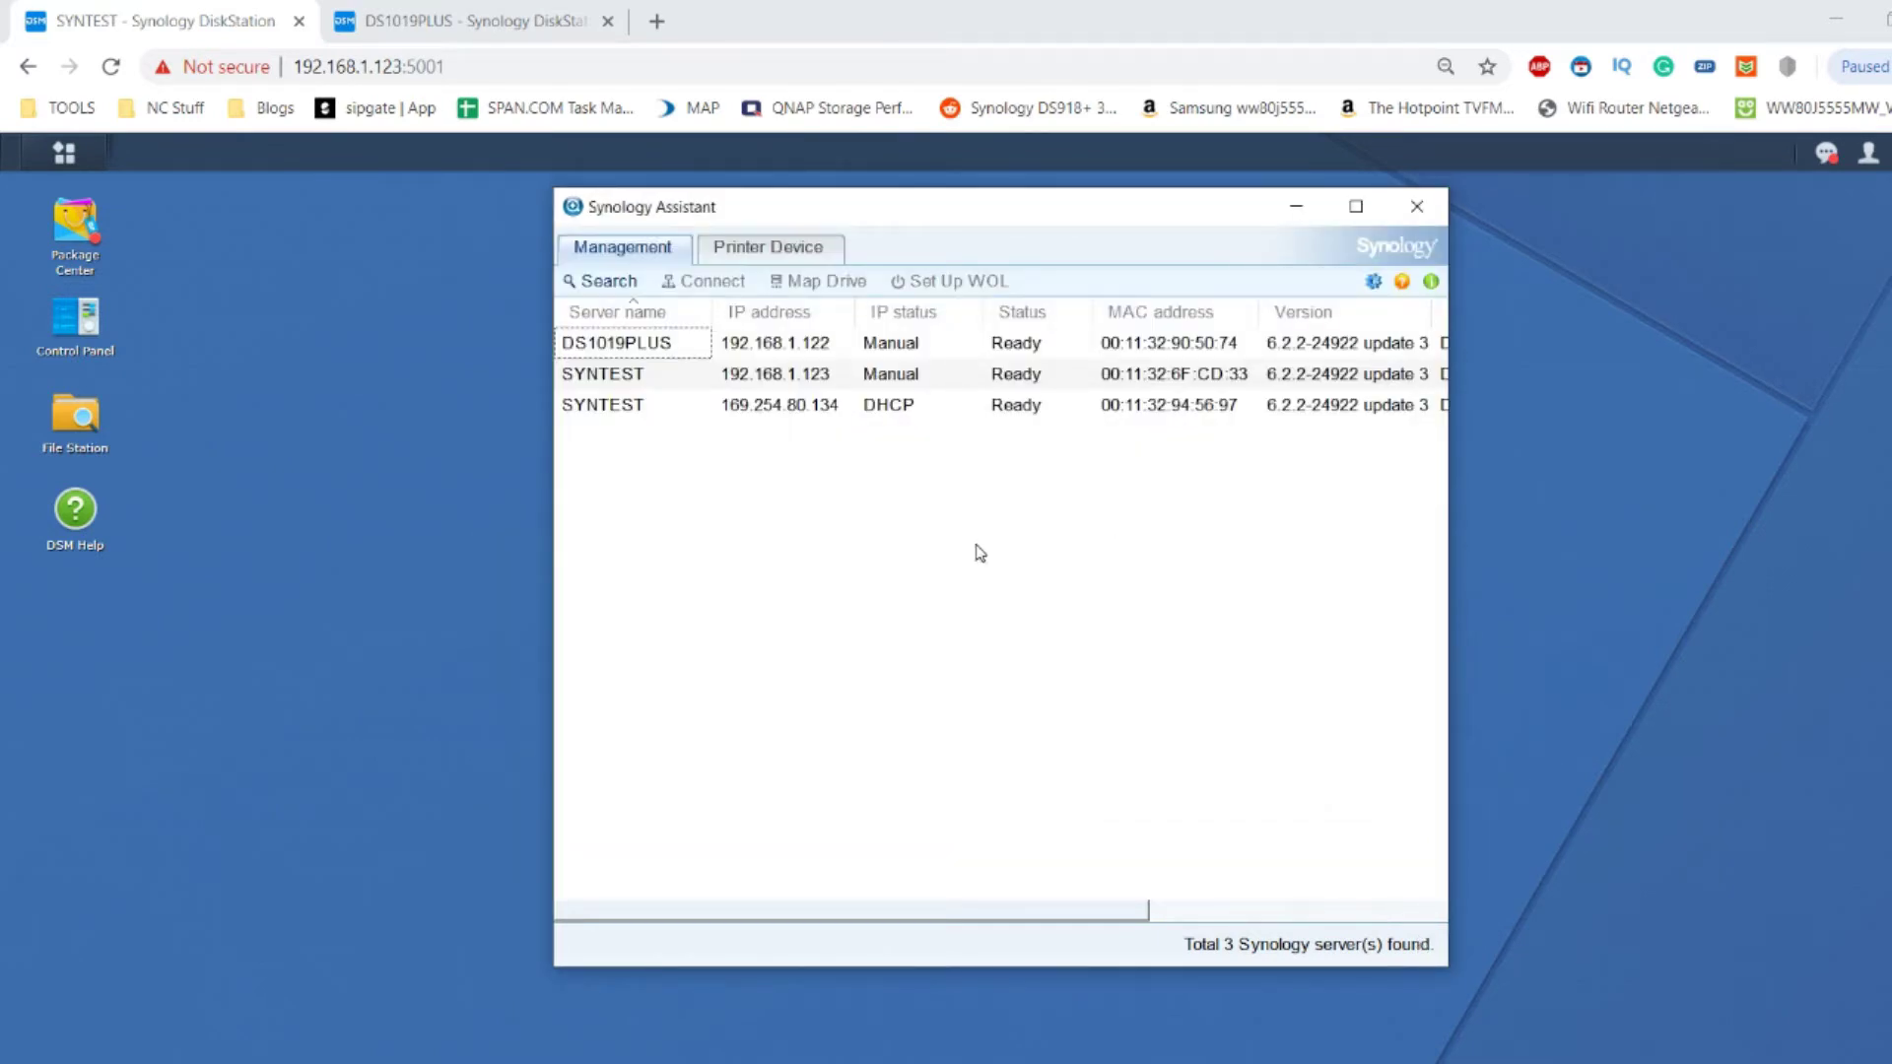
Start Map Drive on SYNTEST at 169.254.80.134 and log in as the admin user.
left_click(655, 412)
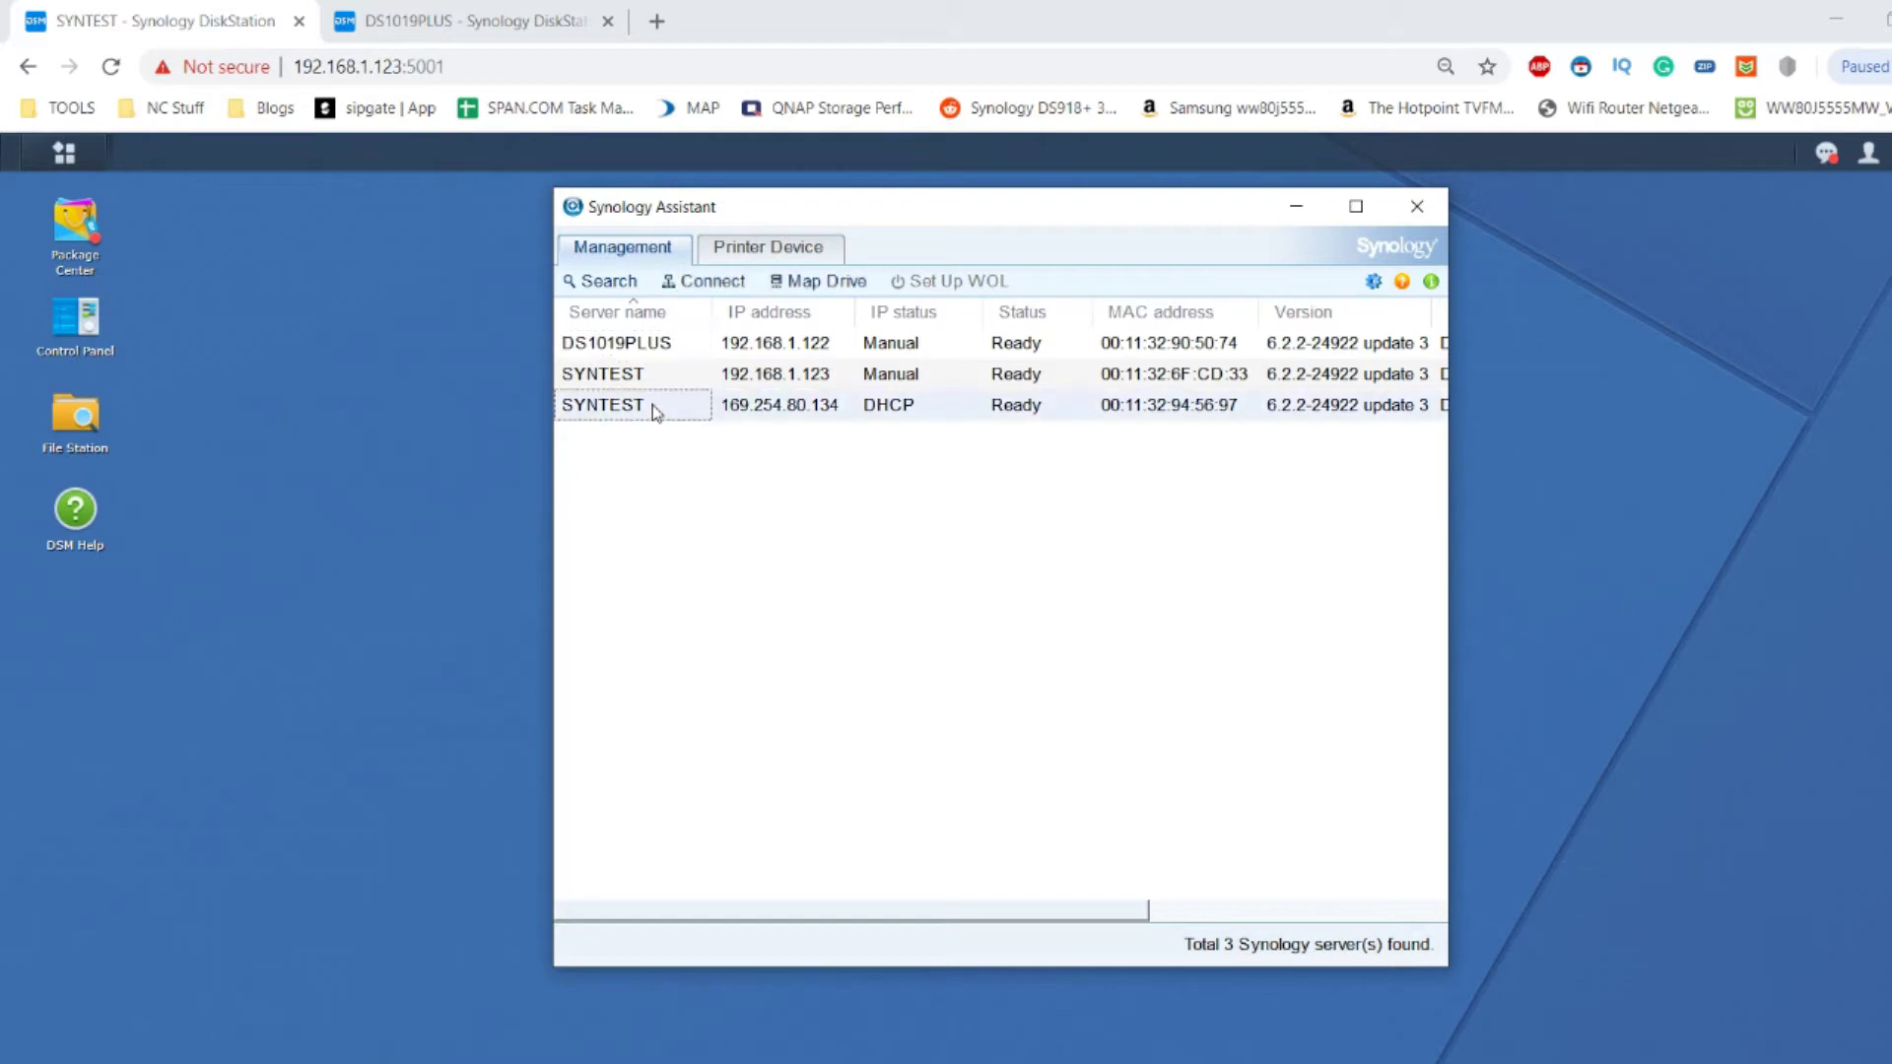
right_click(655, 412)
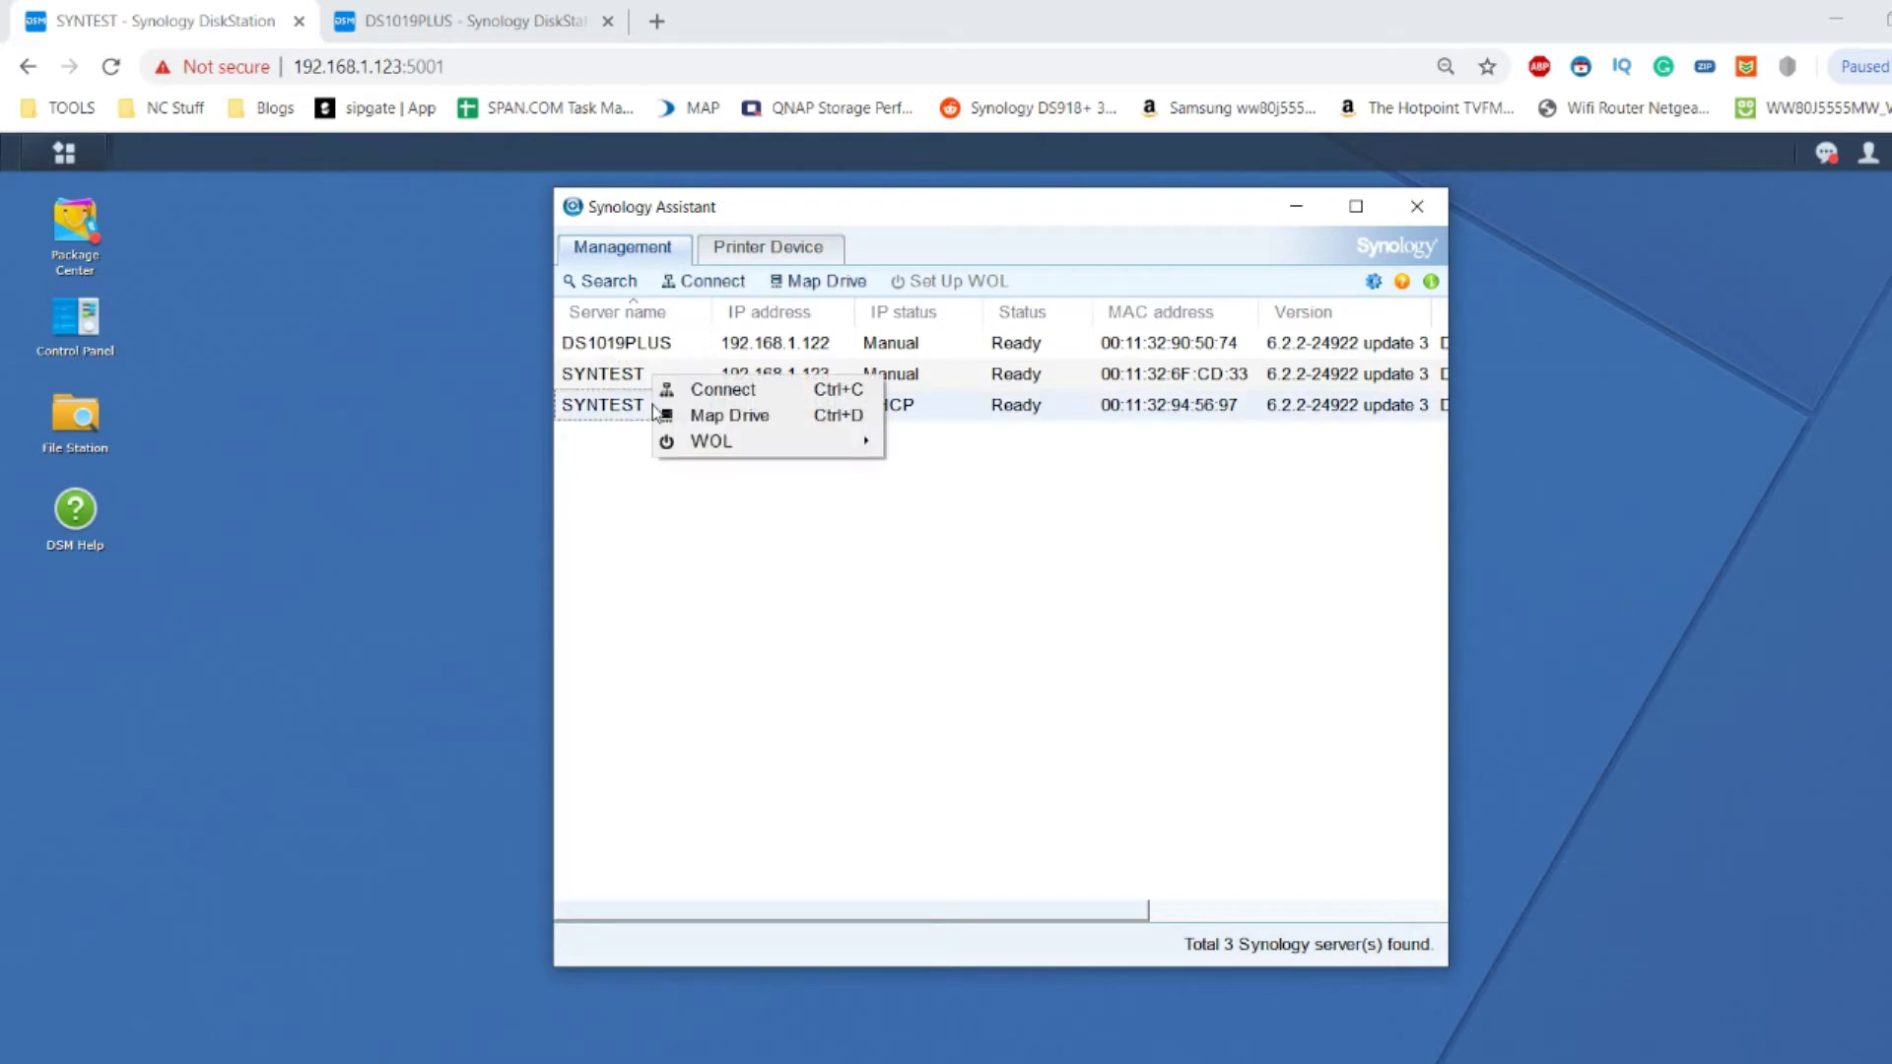
left_click(705, 416)
left_click(684, 352)
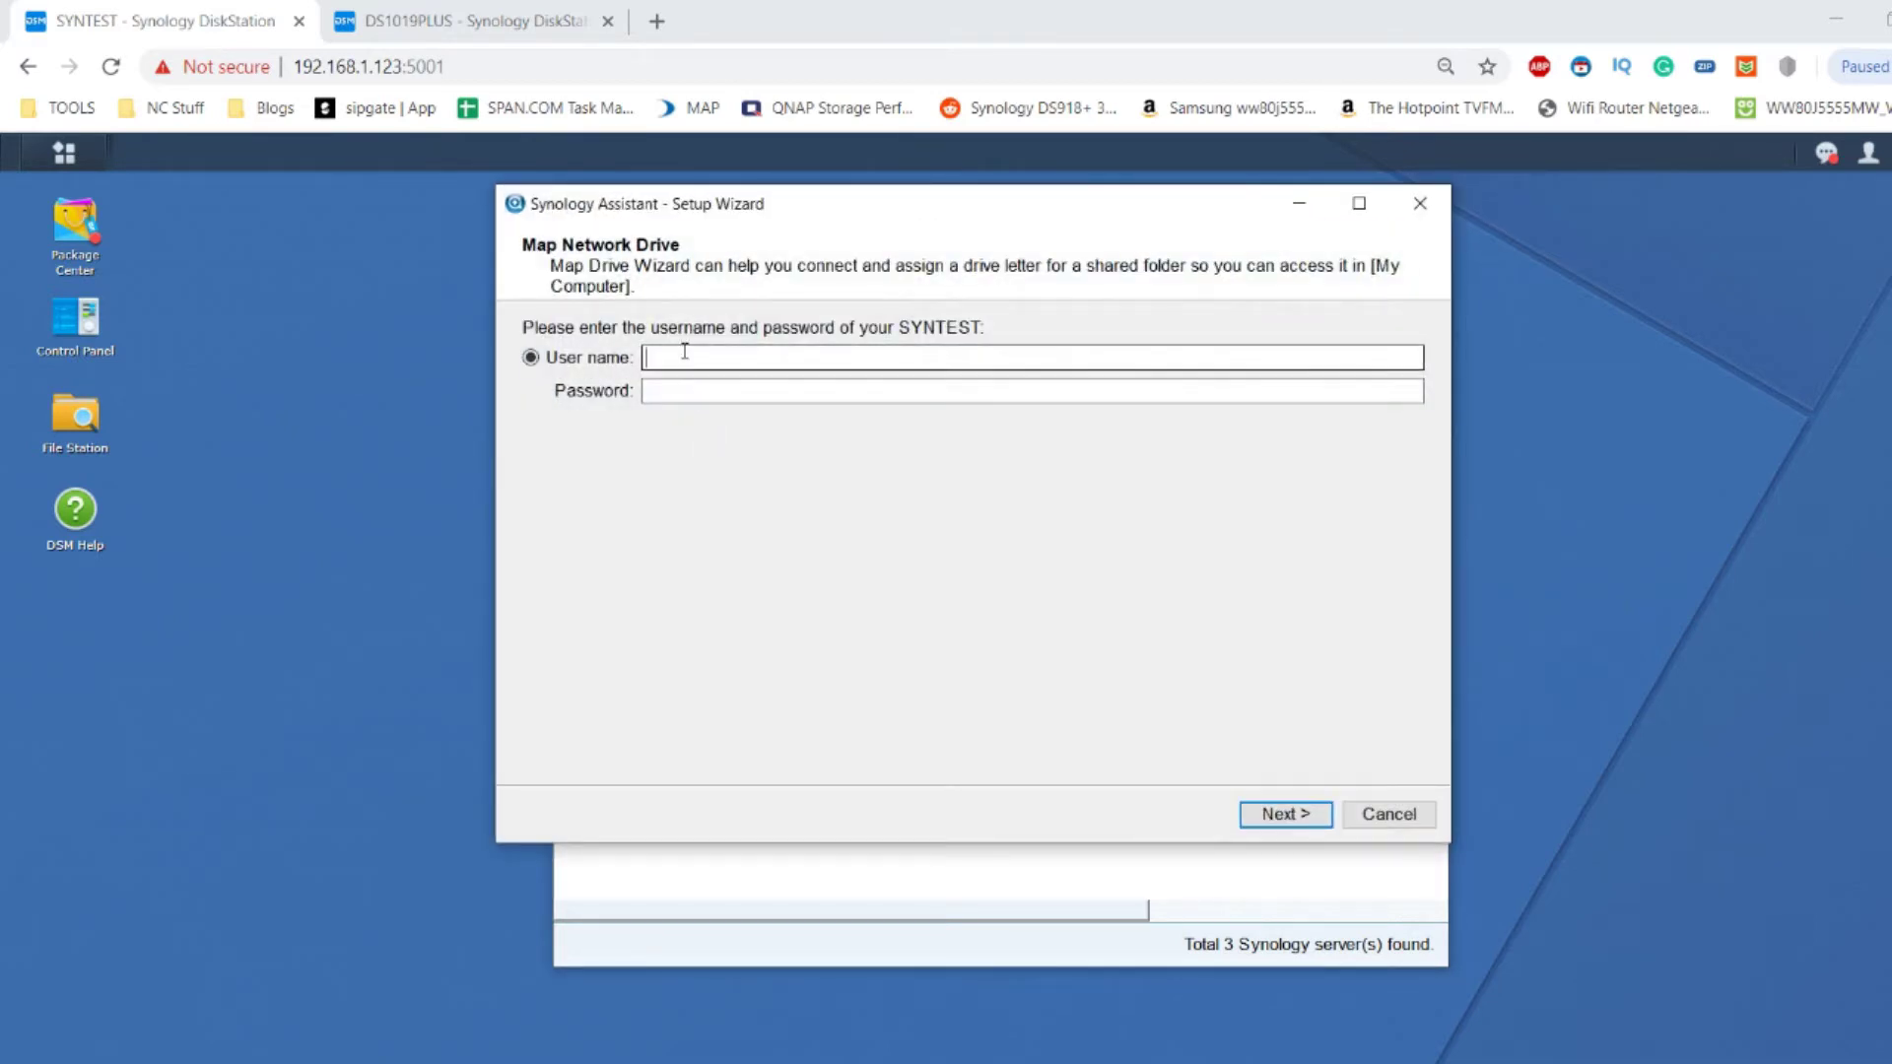
type("admin")
key("Tab")
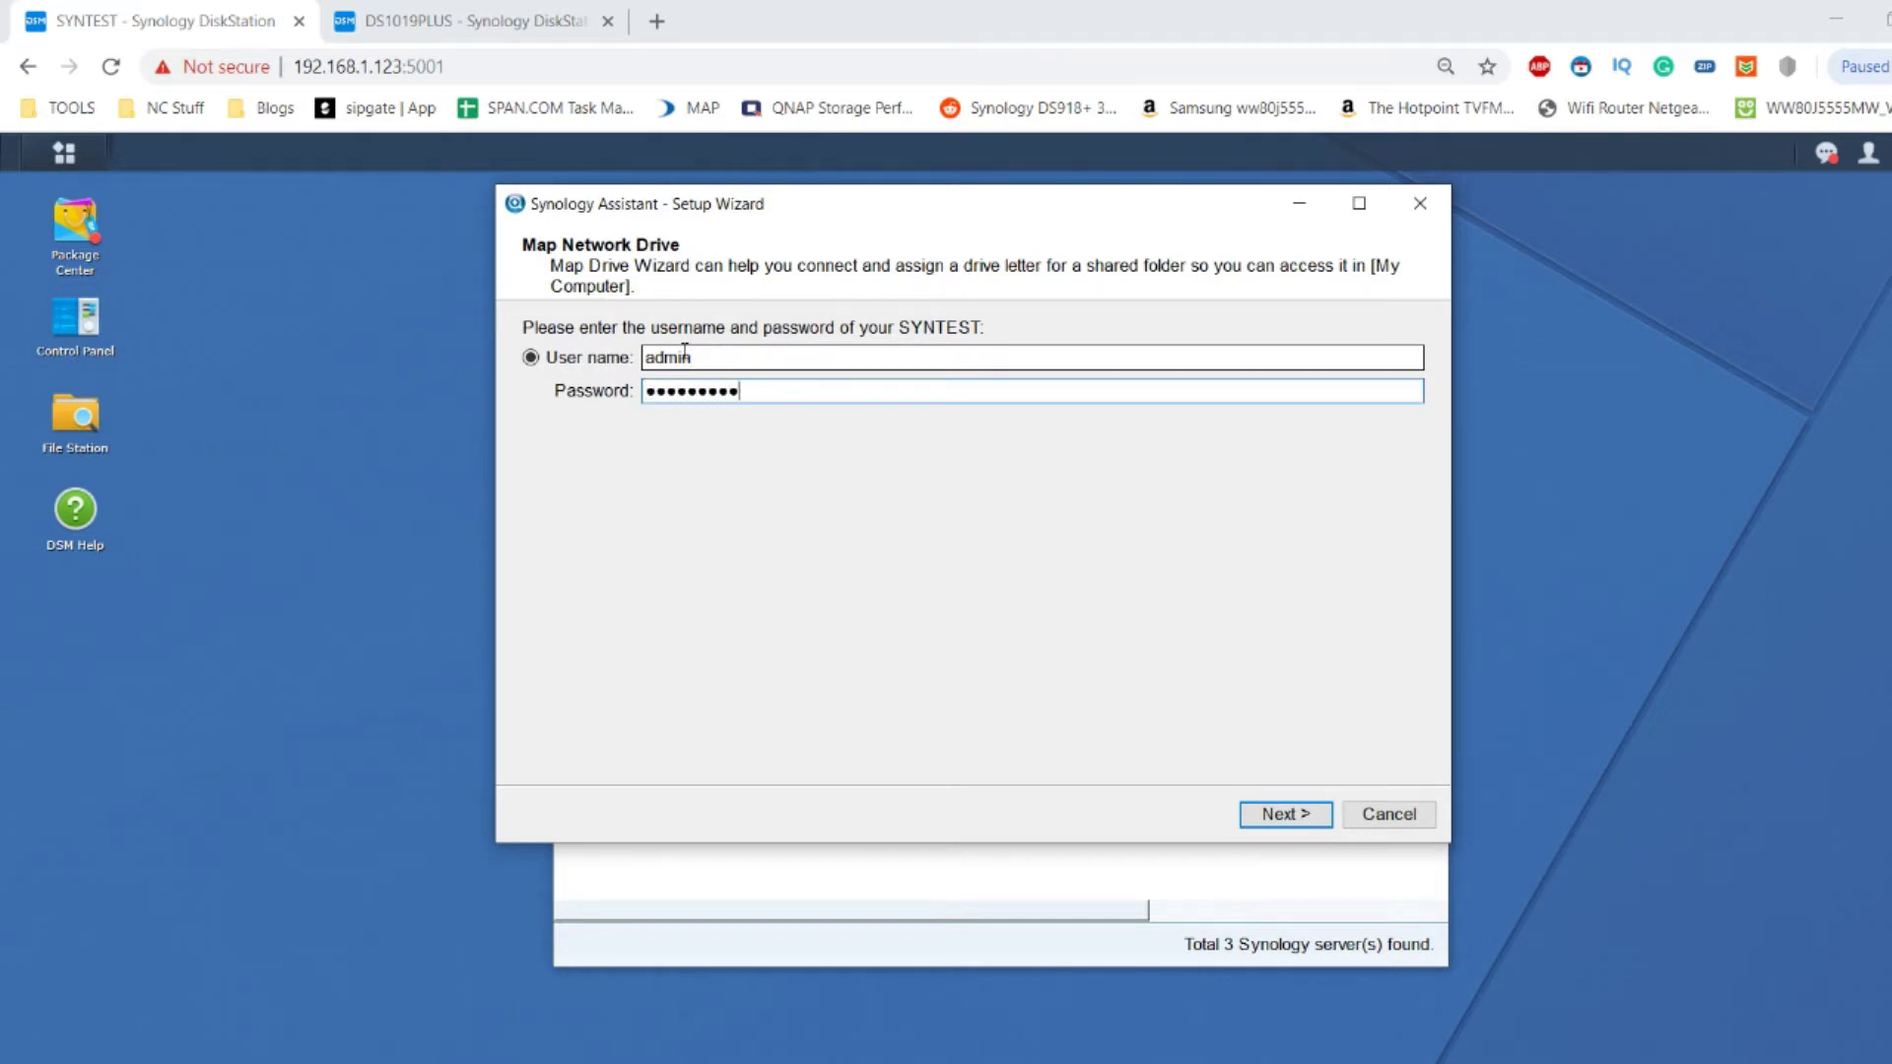
key("Return")
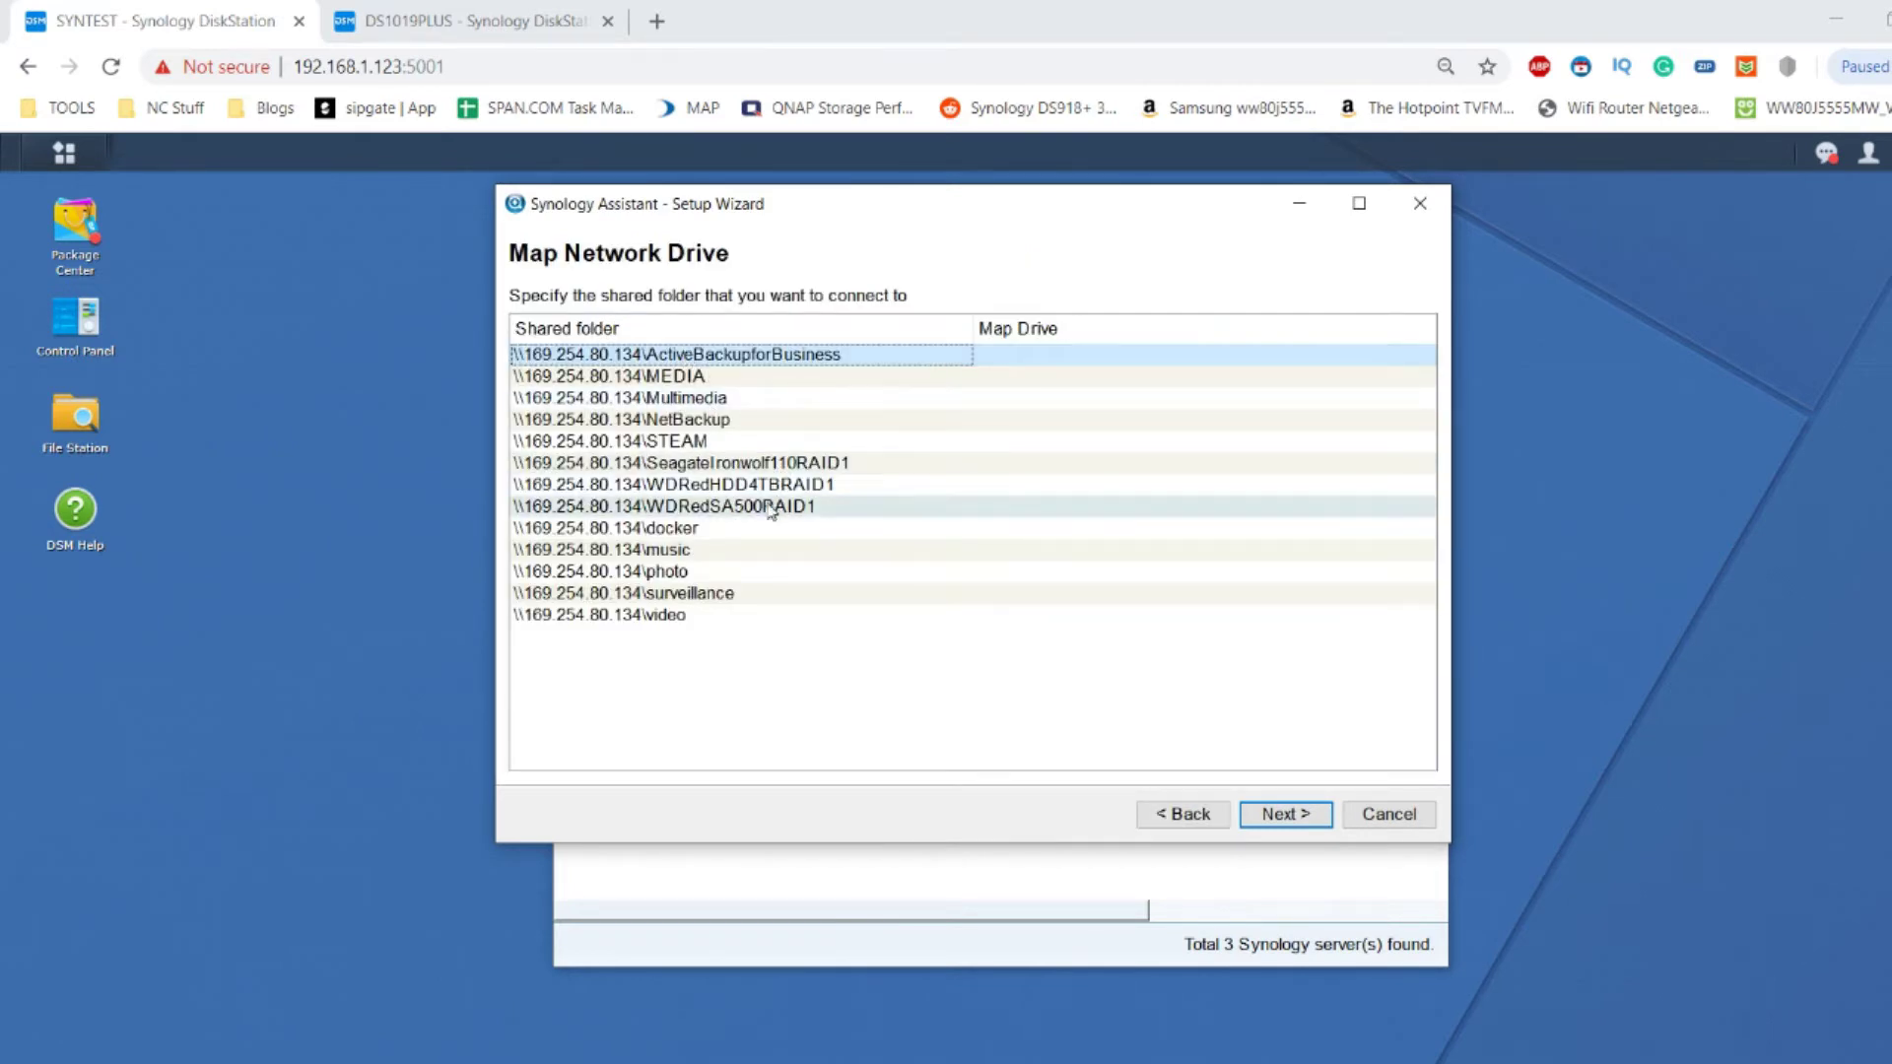
Choose the WDRedSA500RAID1 shared folder, assign it drive letter T:, and finish the wizard.
left_click(771, 511)
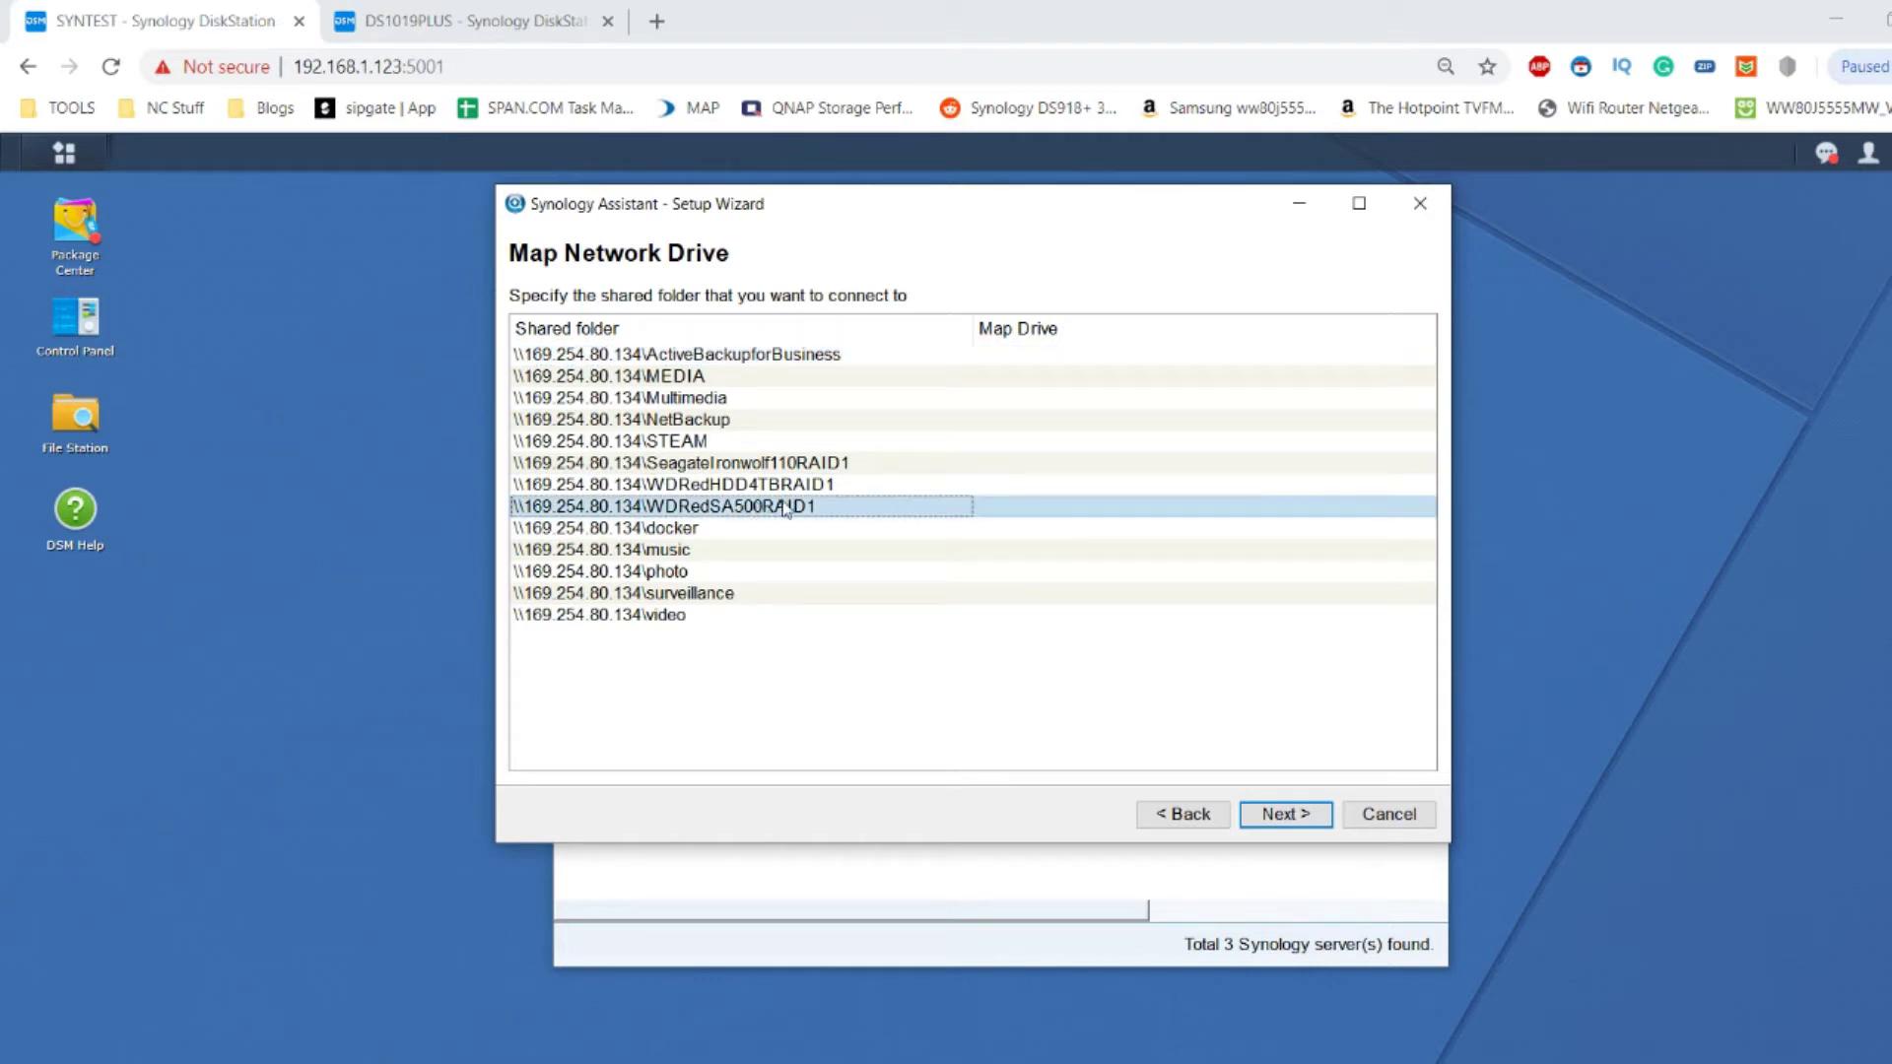
left_click(1282, 814)
left_click(931, 329)
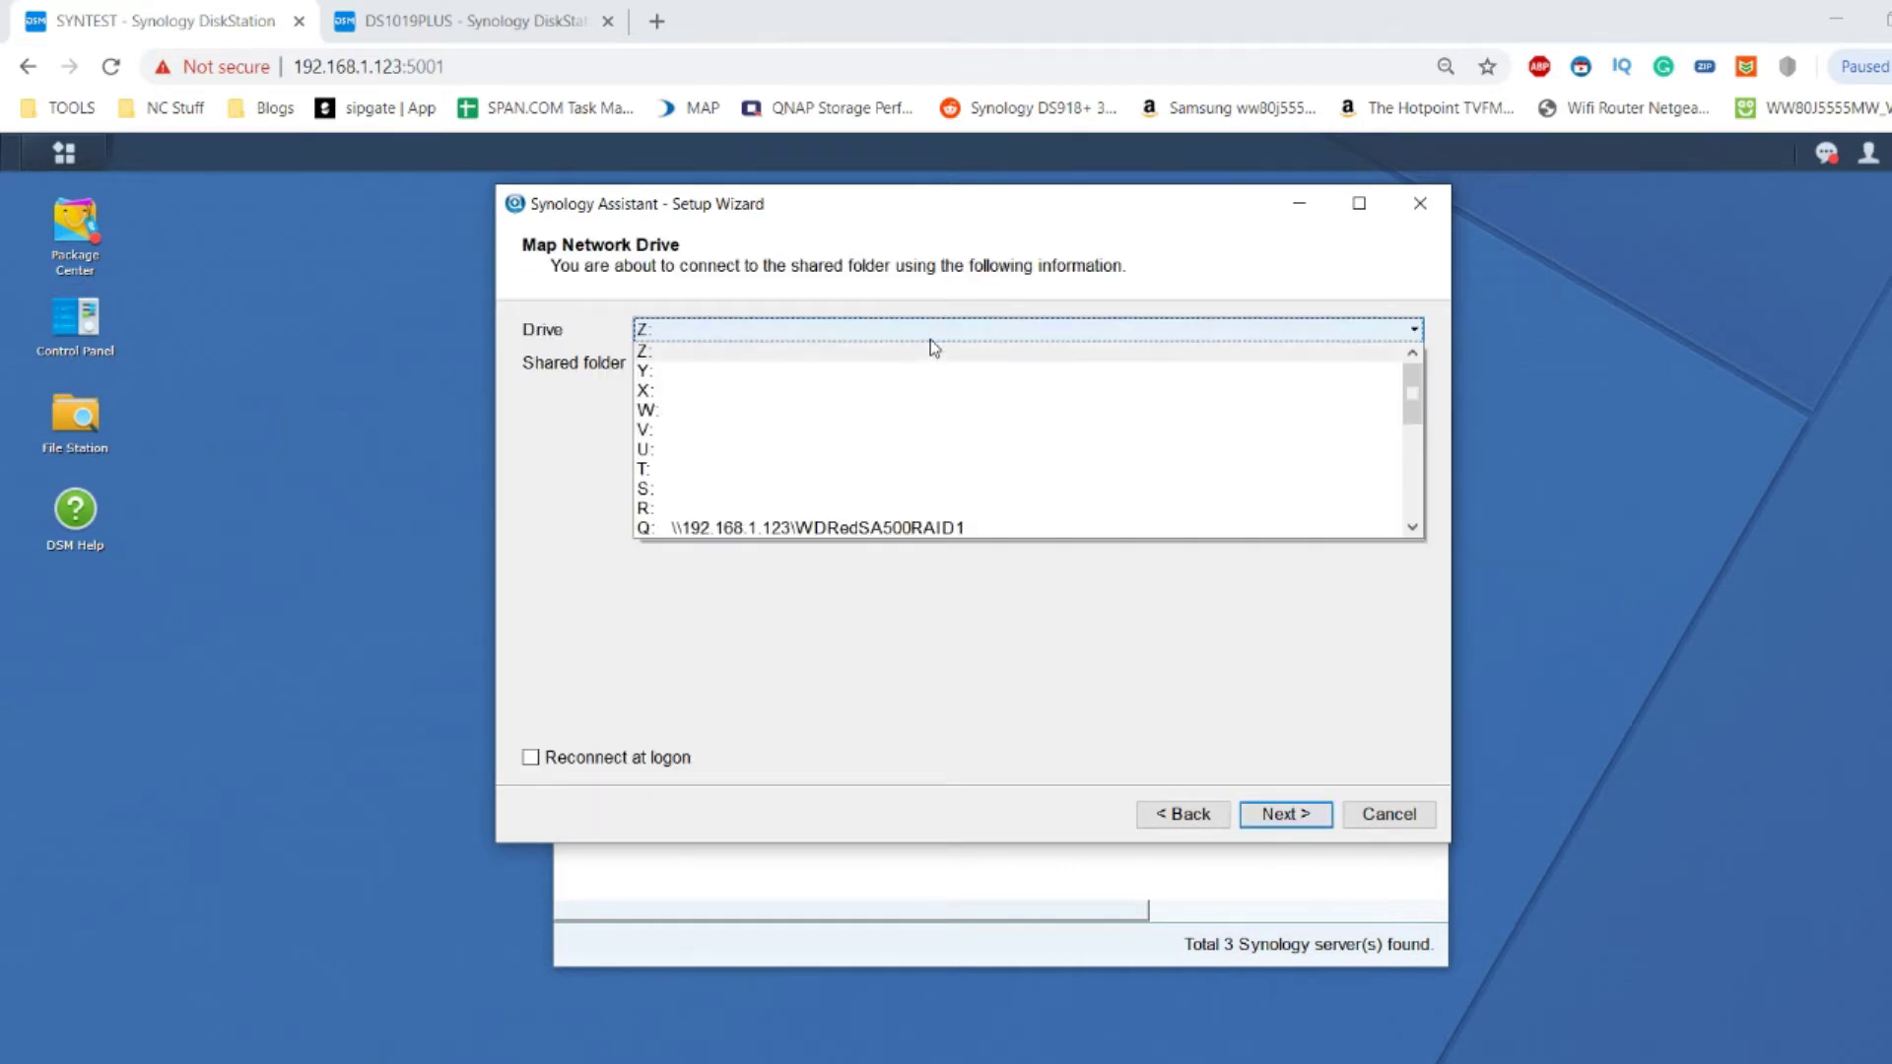
left_click(847, 471)
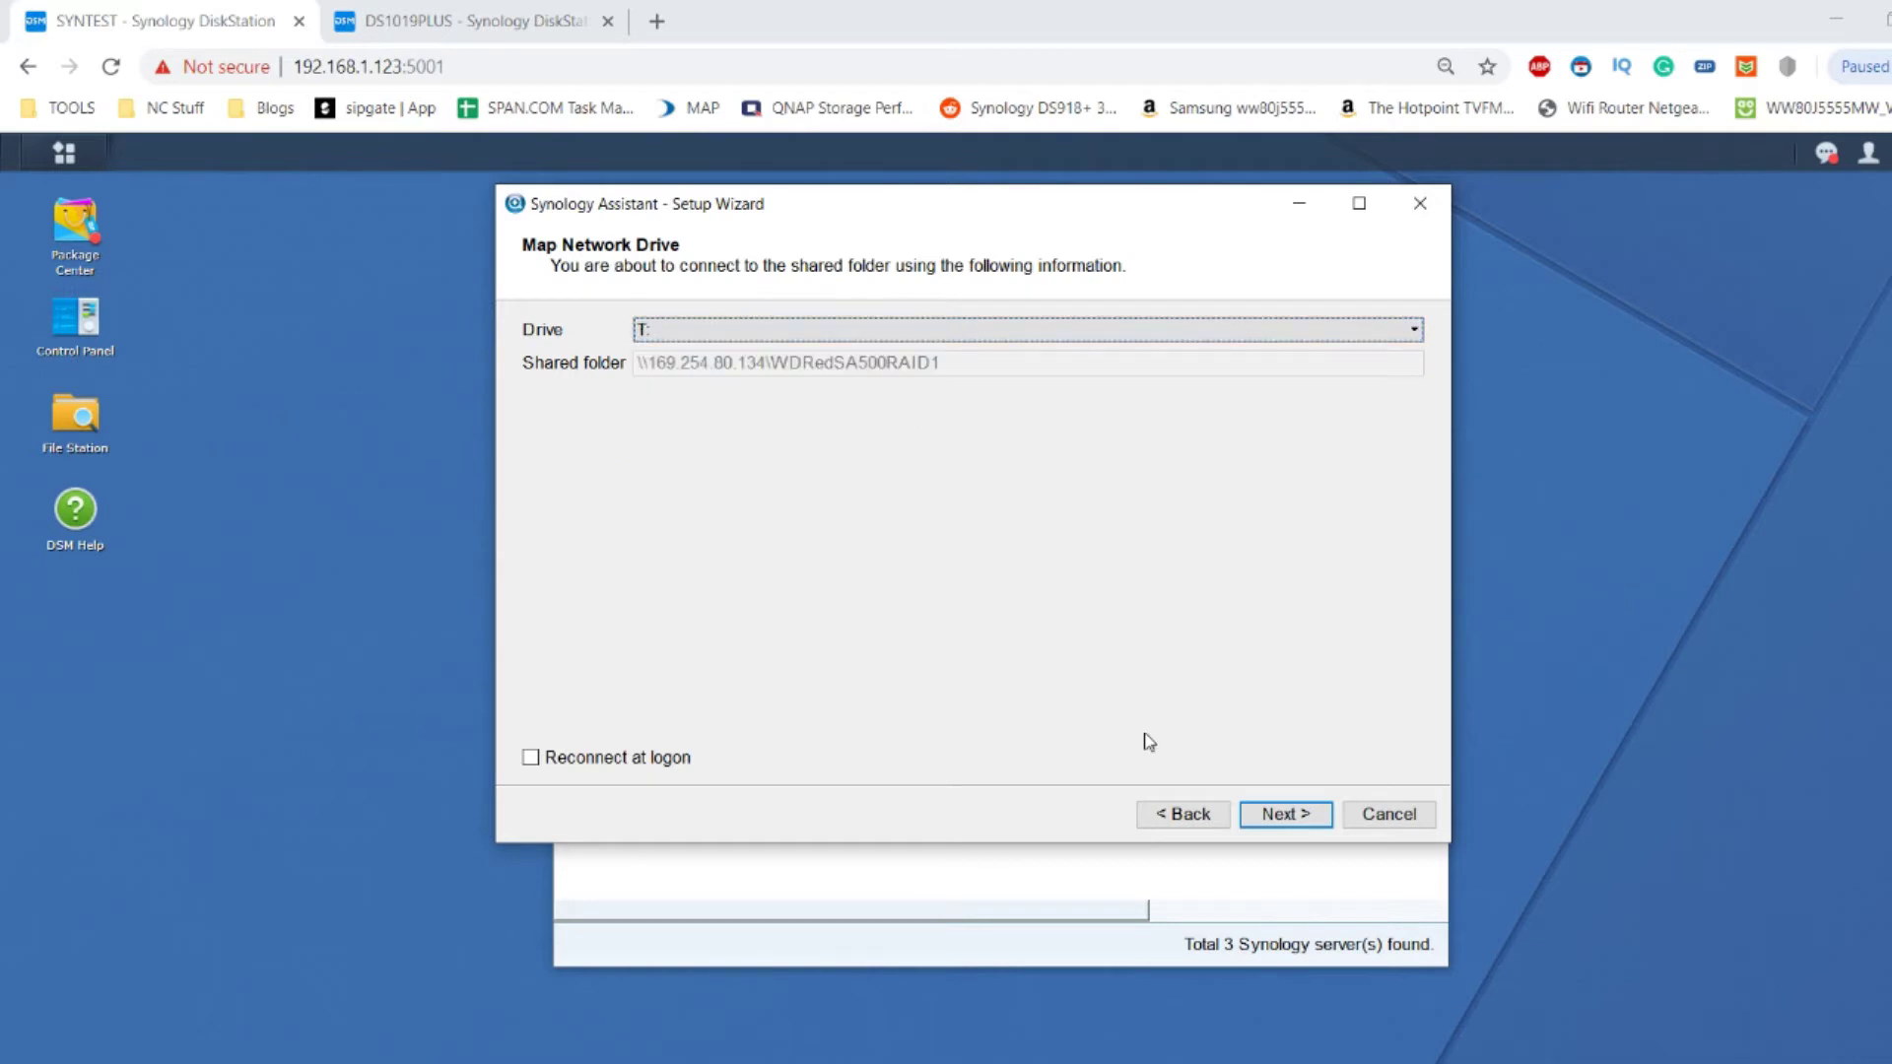
left_click(1287, 814)
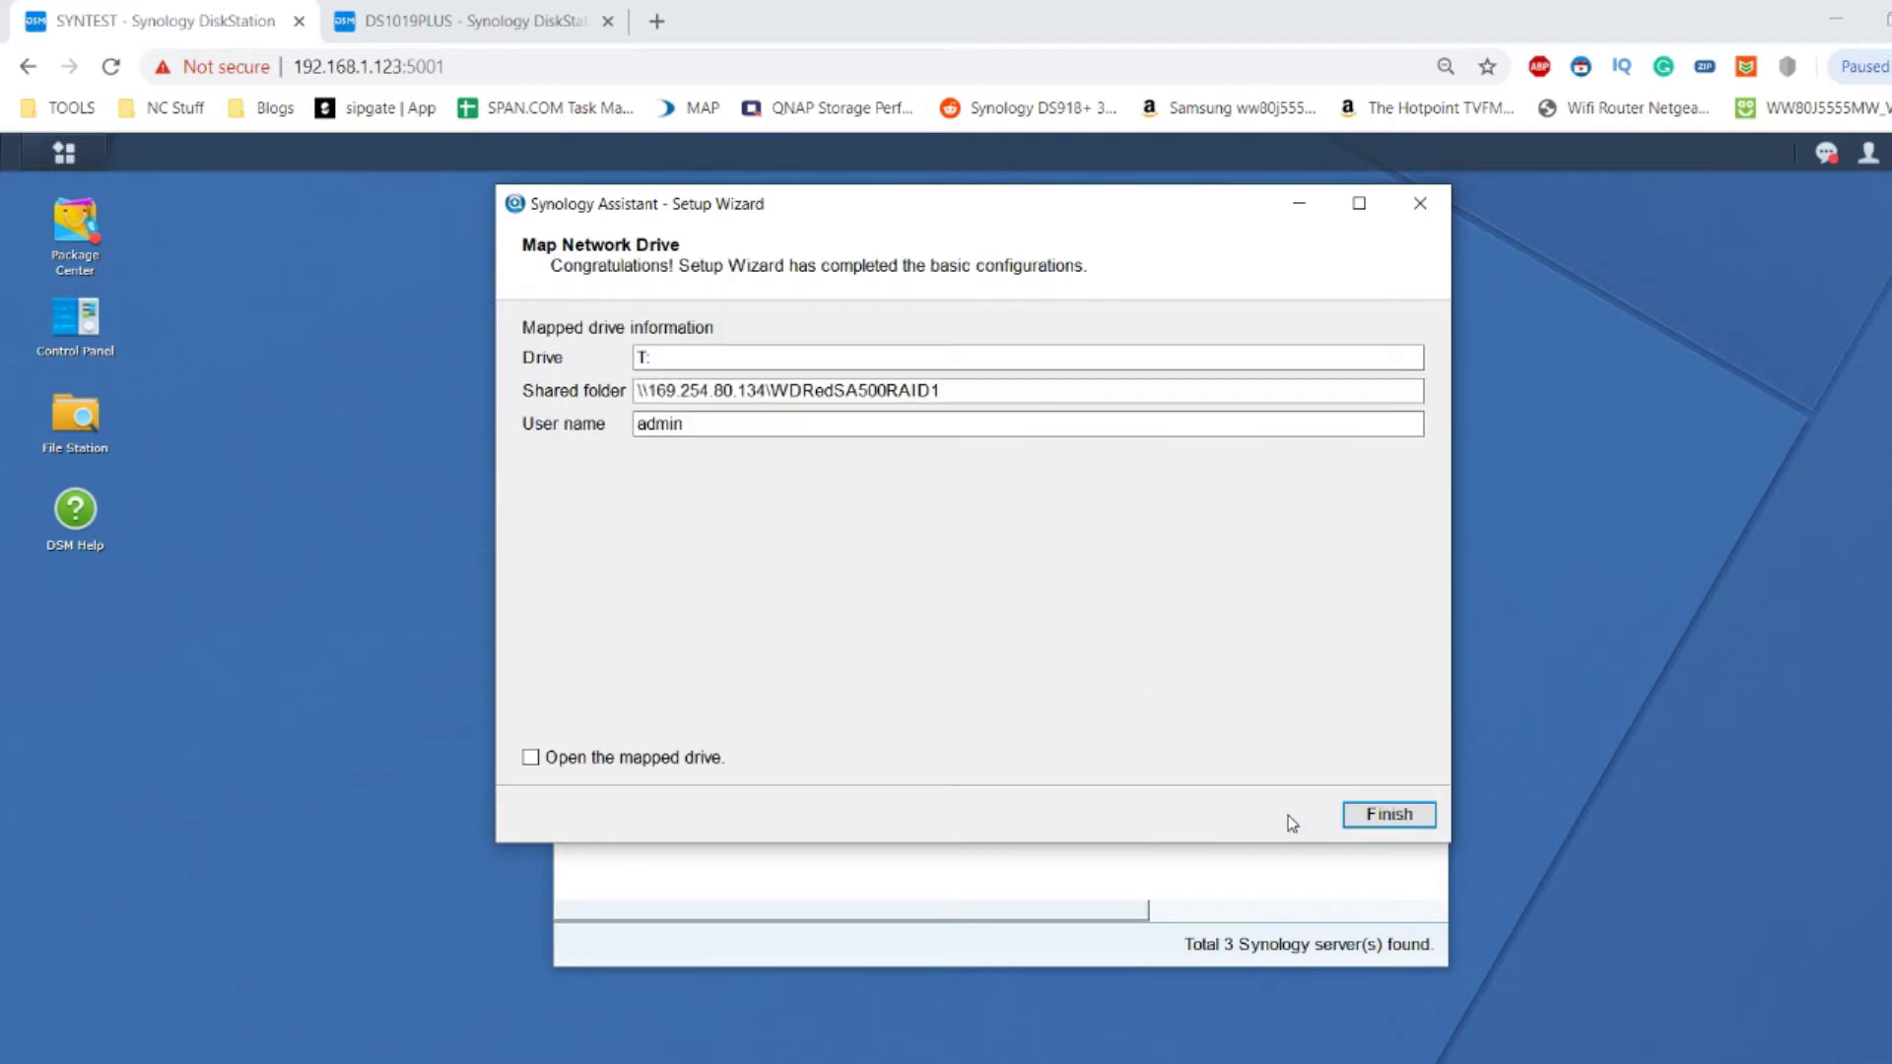
left_click(1387, 816)
Start Map Drive on SYNTEST at 169.254.80.134, reusing the previous admin login.
right_click(656, 408)
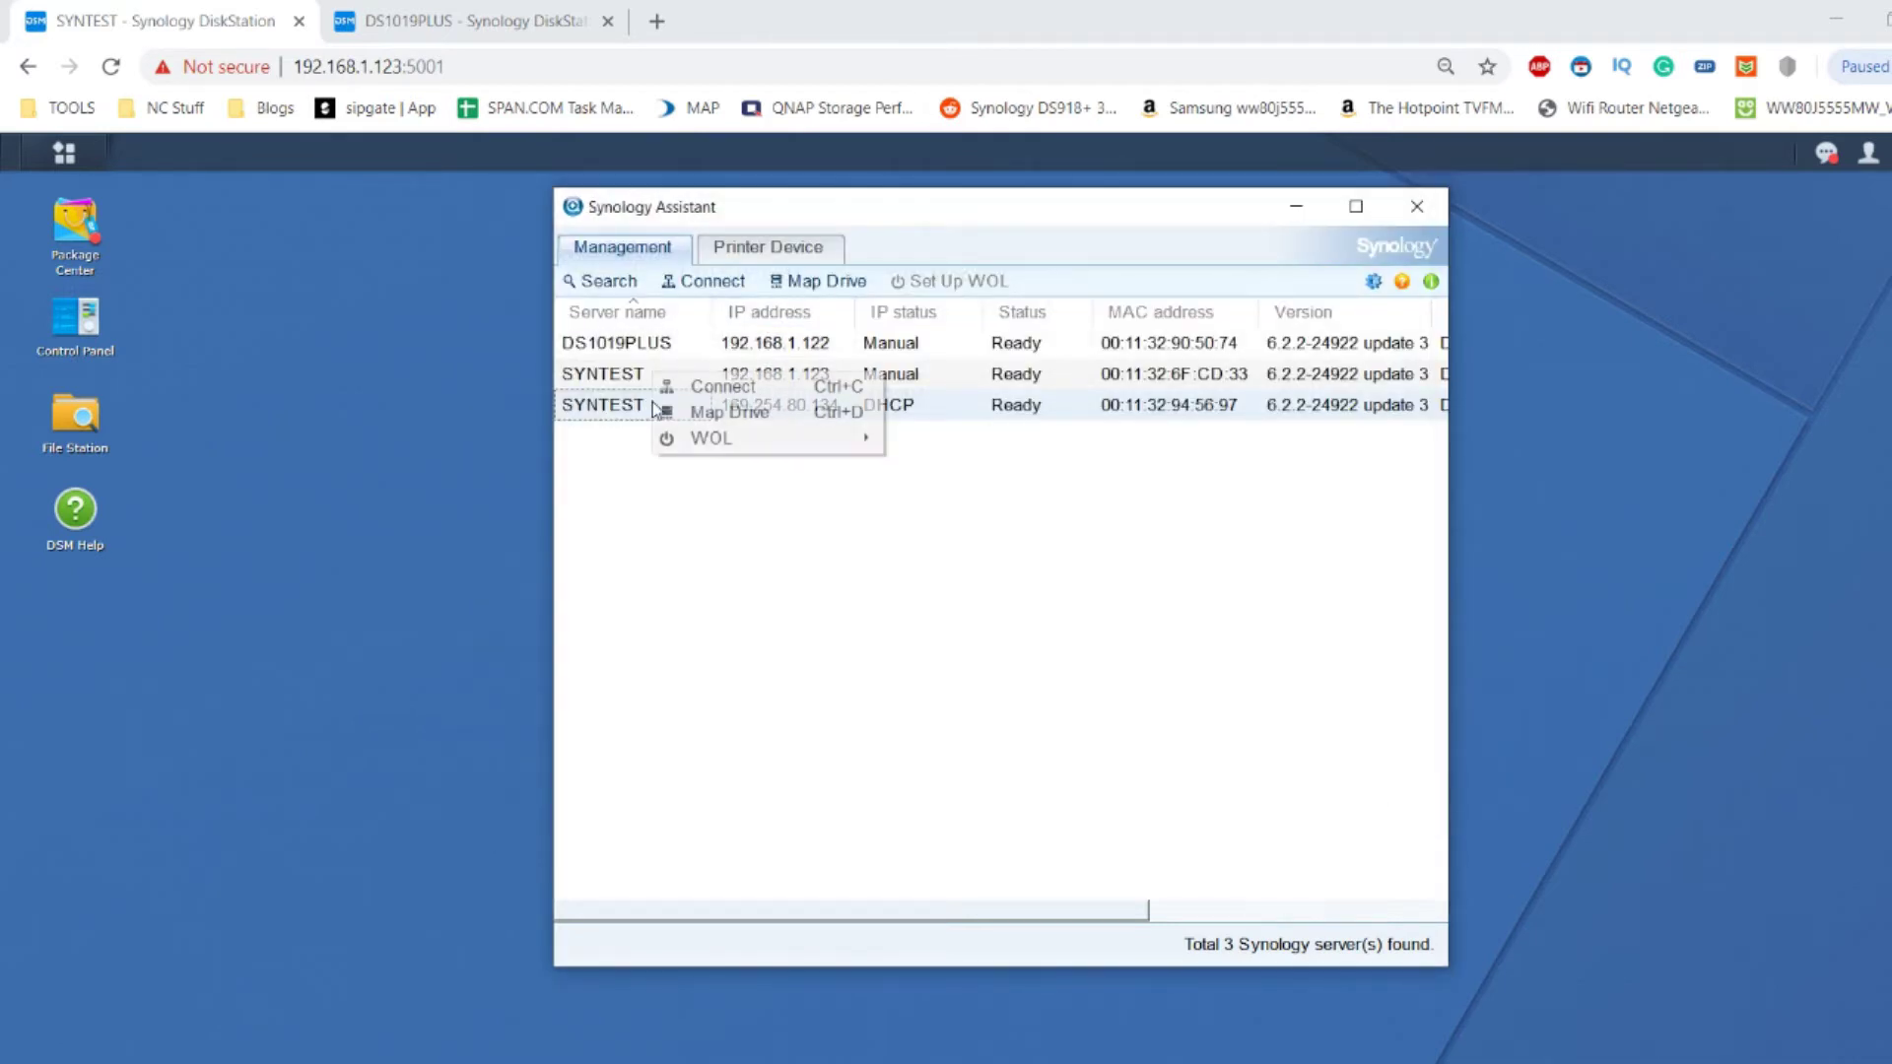
left_click(714, 412)
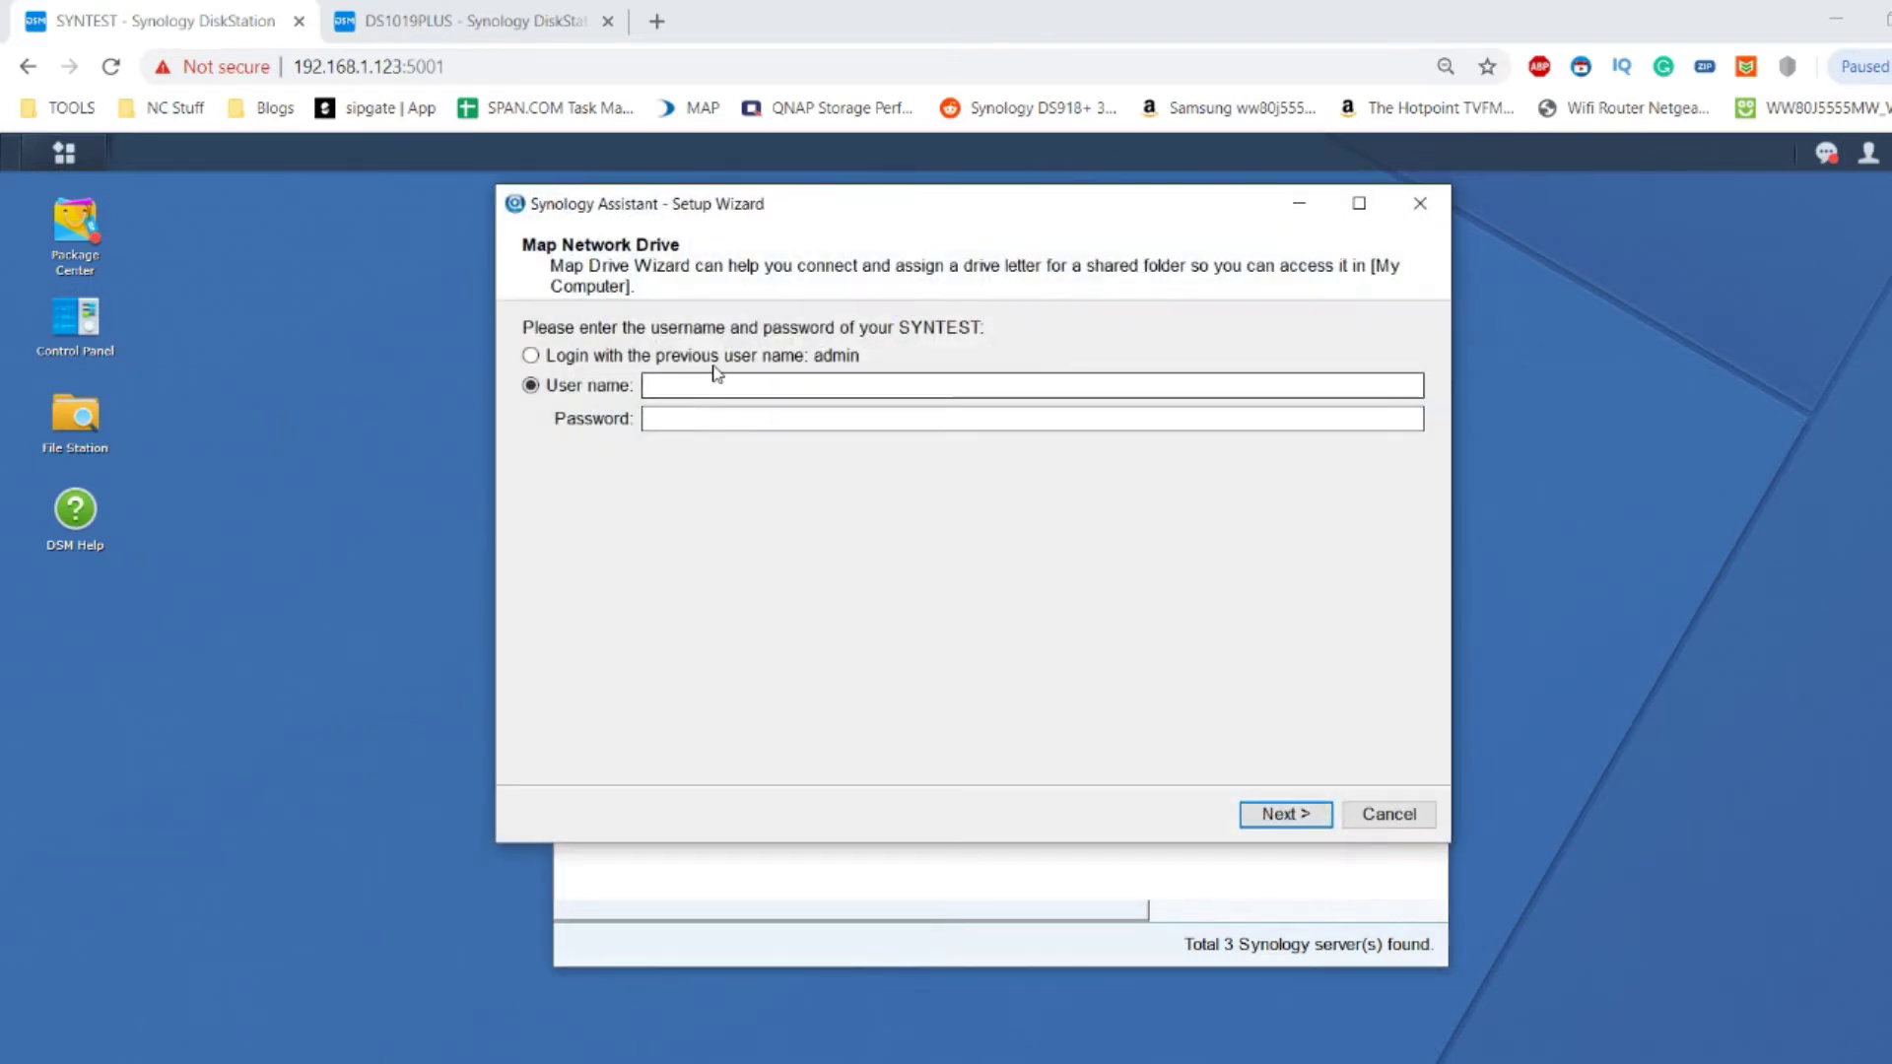
left_click(532, 355)
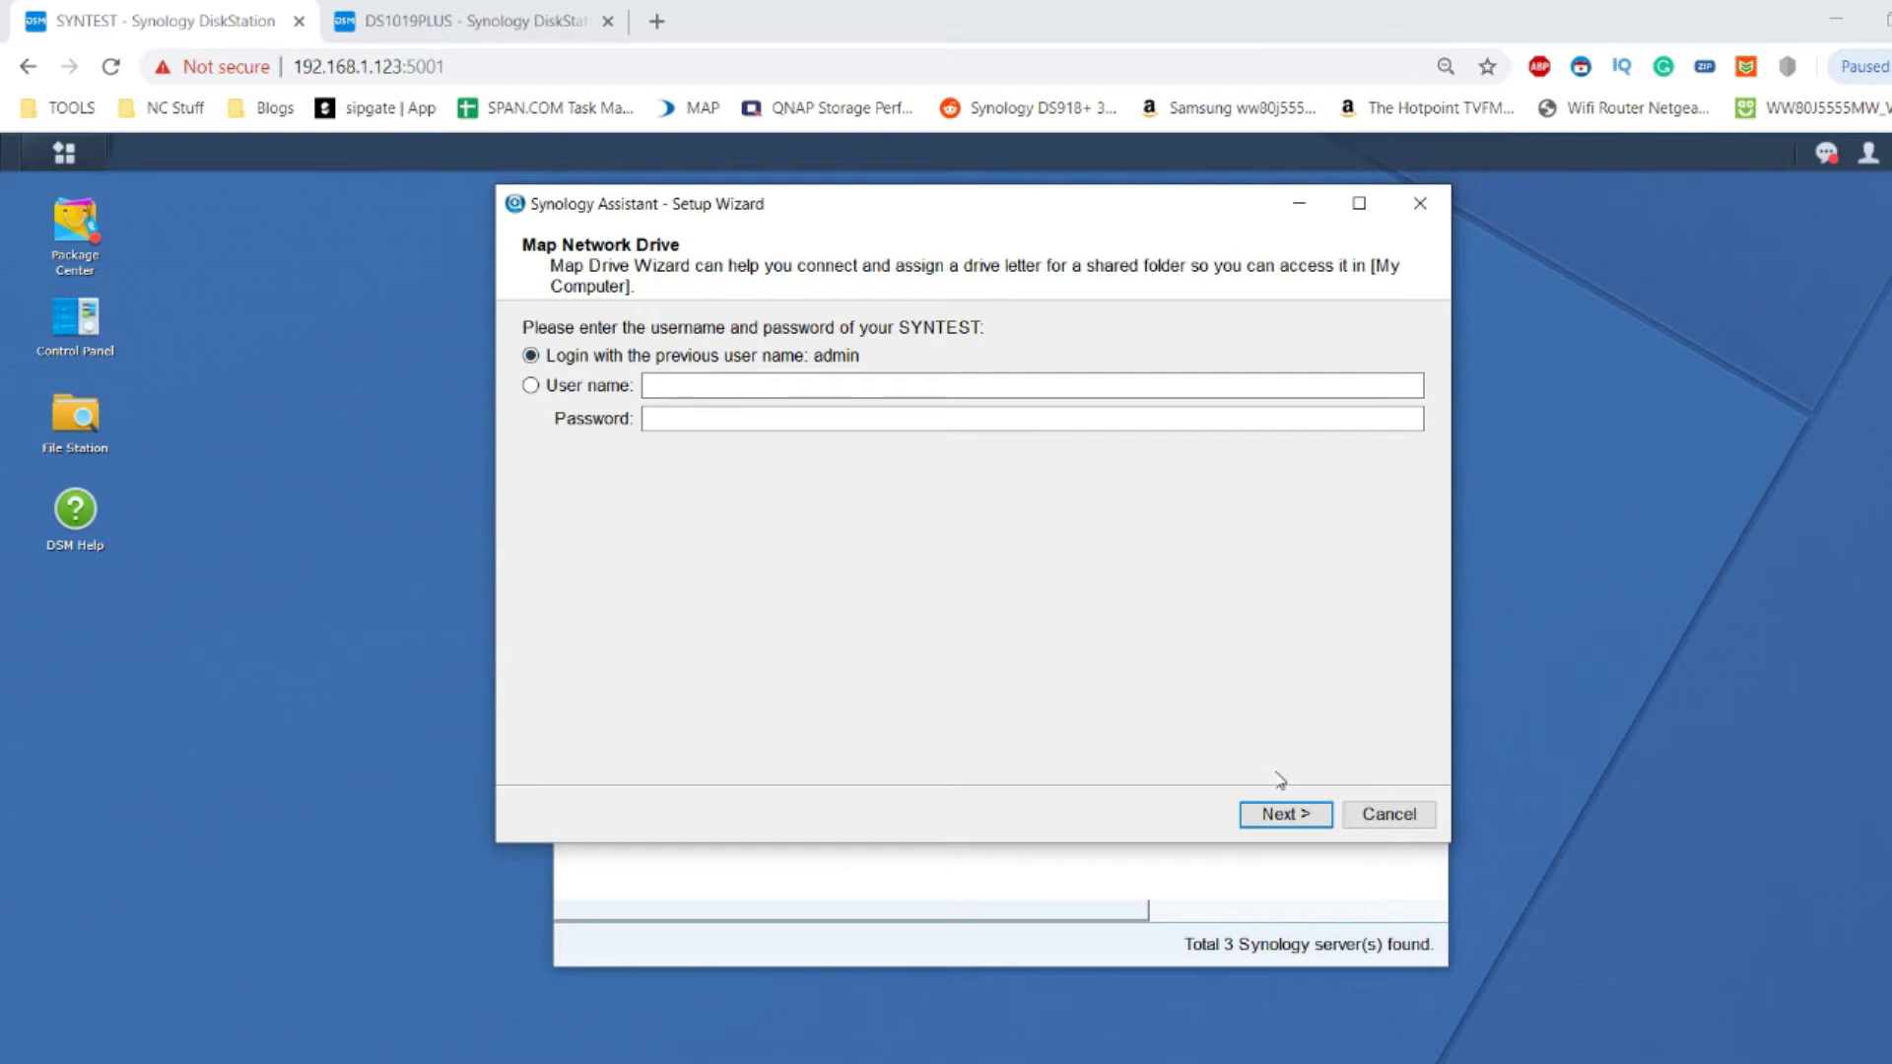
left_click(1295, 820)
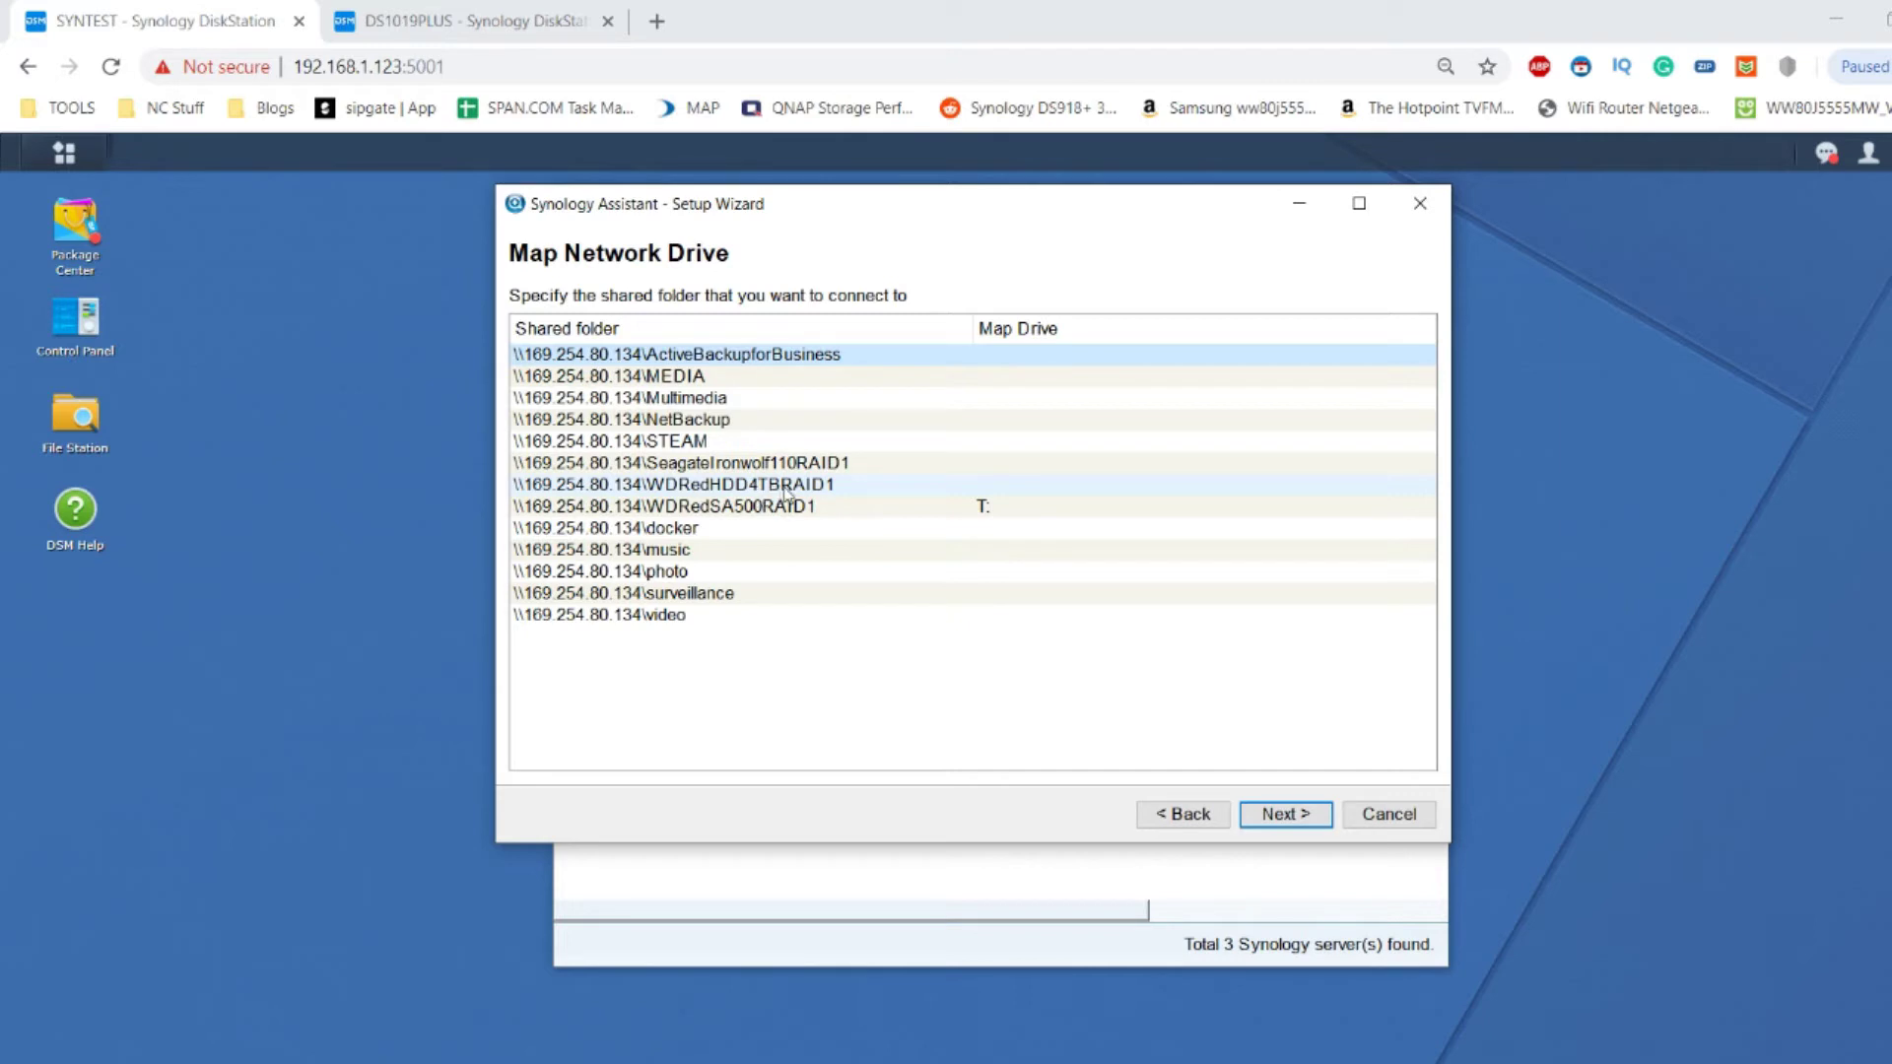
Map the WDRedHDD4TBRAID1 share as drive H:, then bring the DSM browser window forward.
left_click(781, 488)
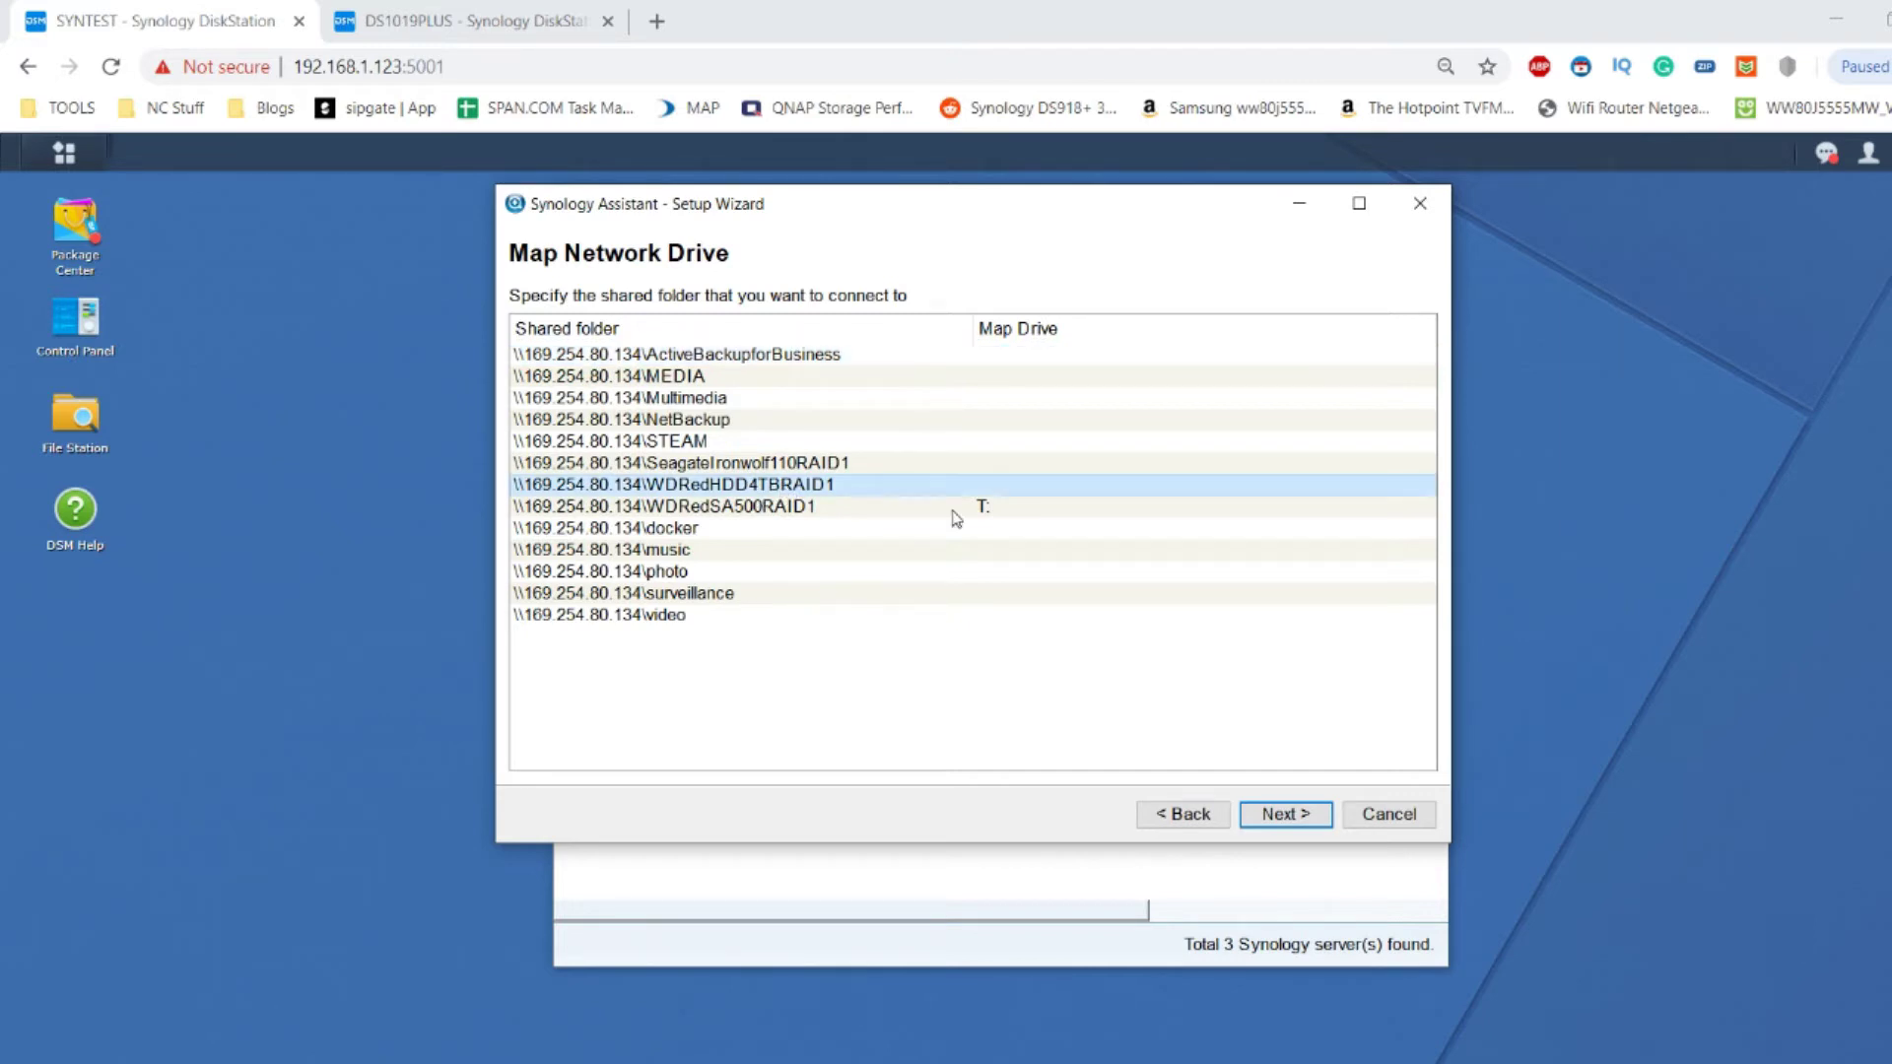
left_click(1324, 822)
left_click(909, 331)
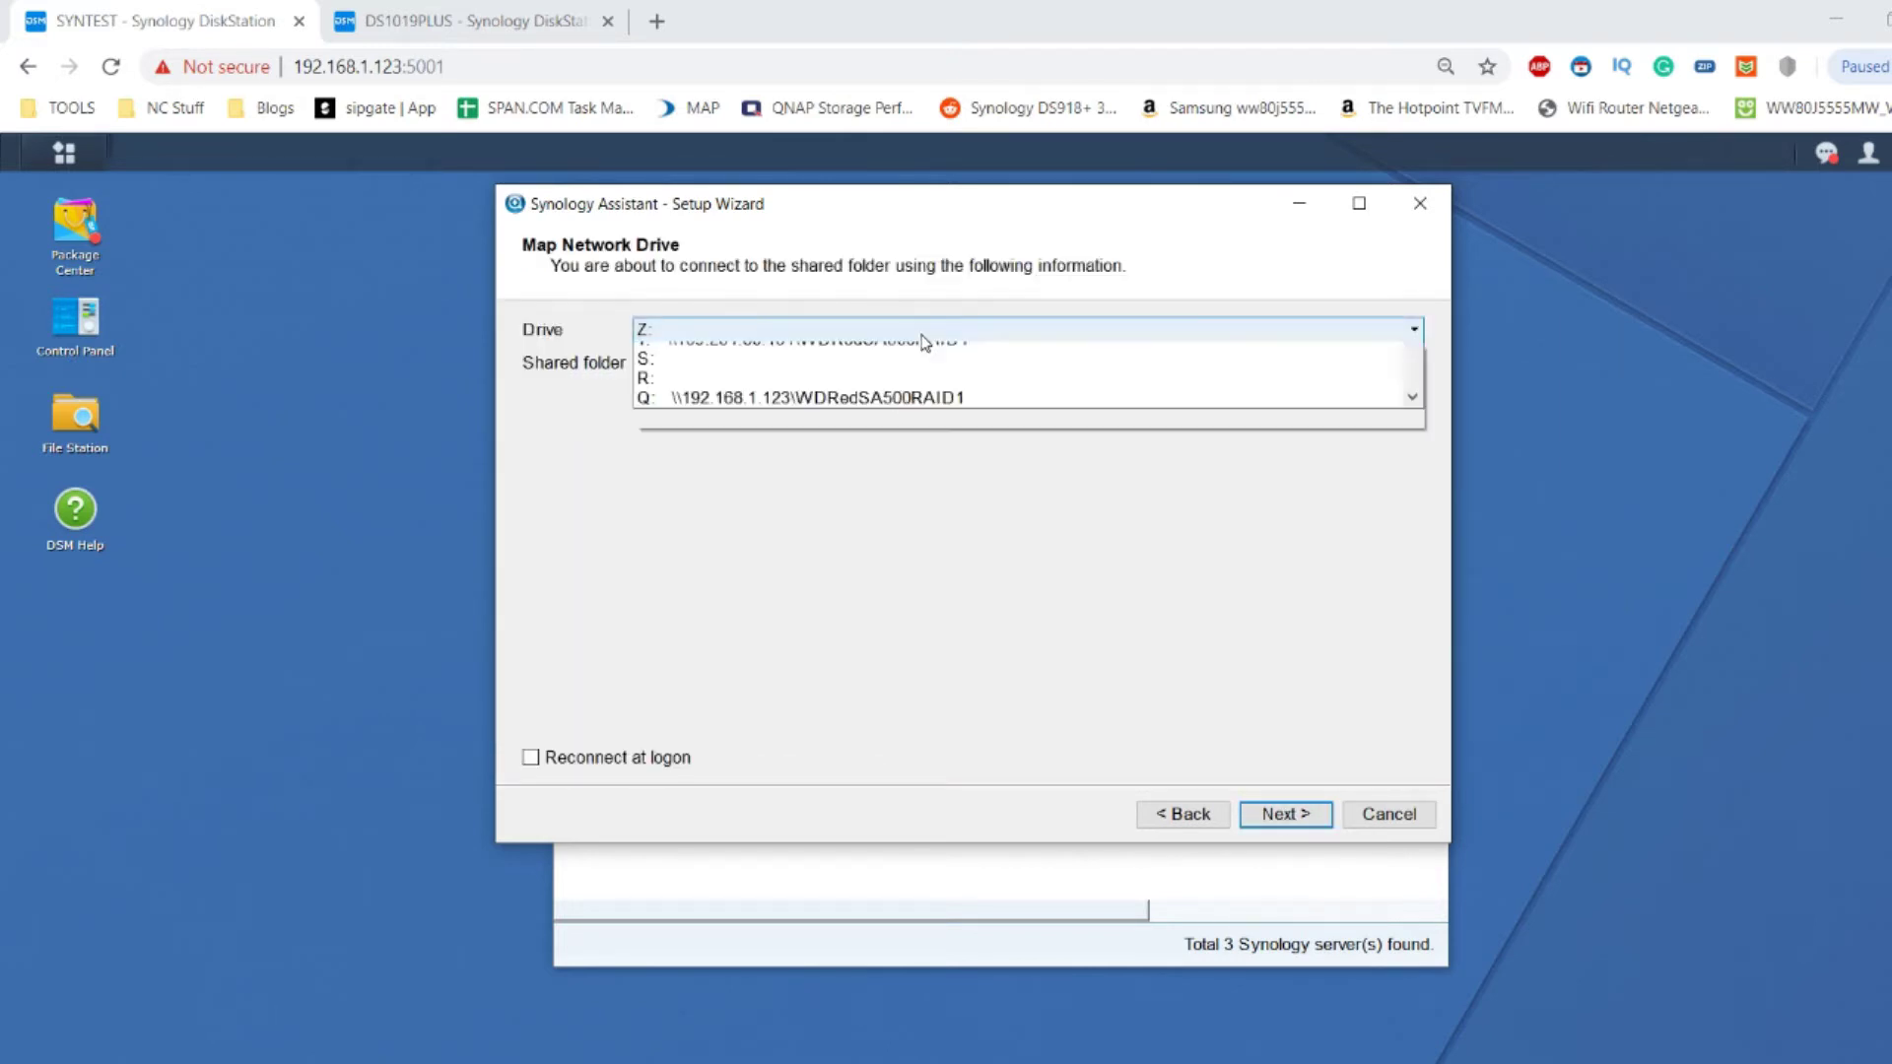
scroll(796, 456, "down", 5)
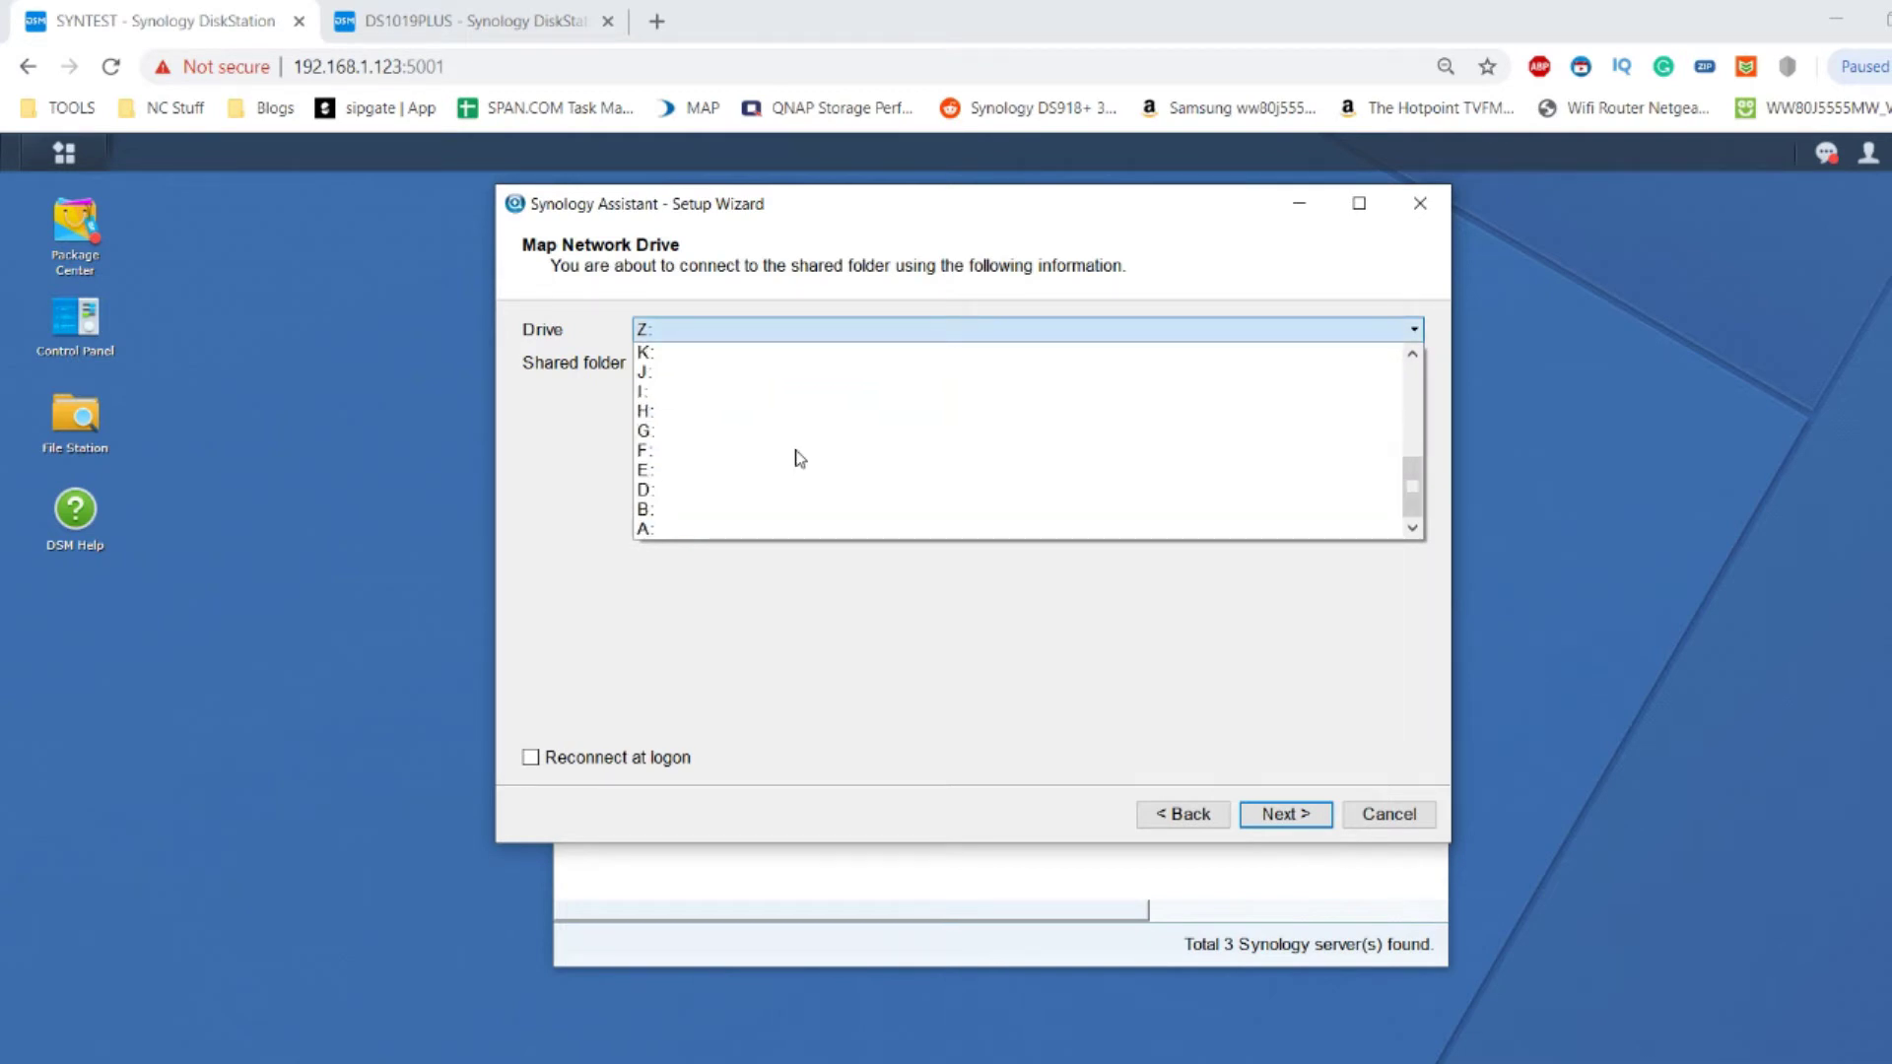
left_click(743, 410)
left_click(1264, 815)
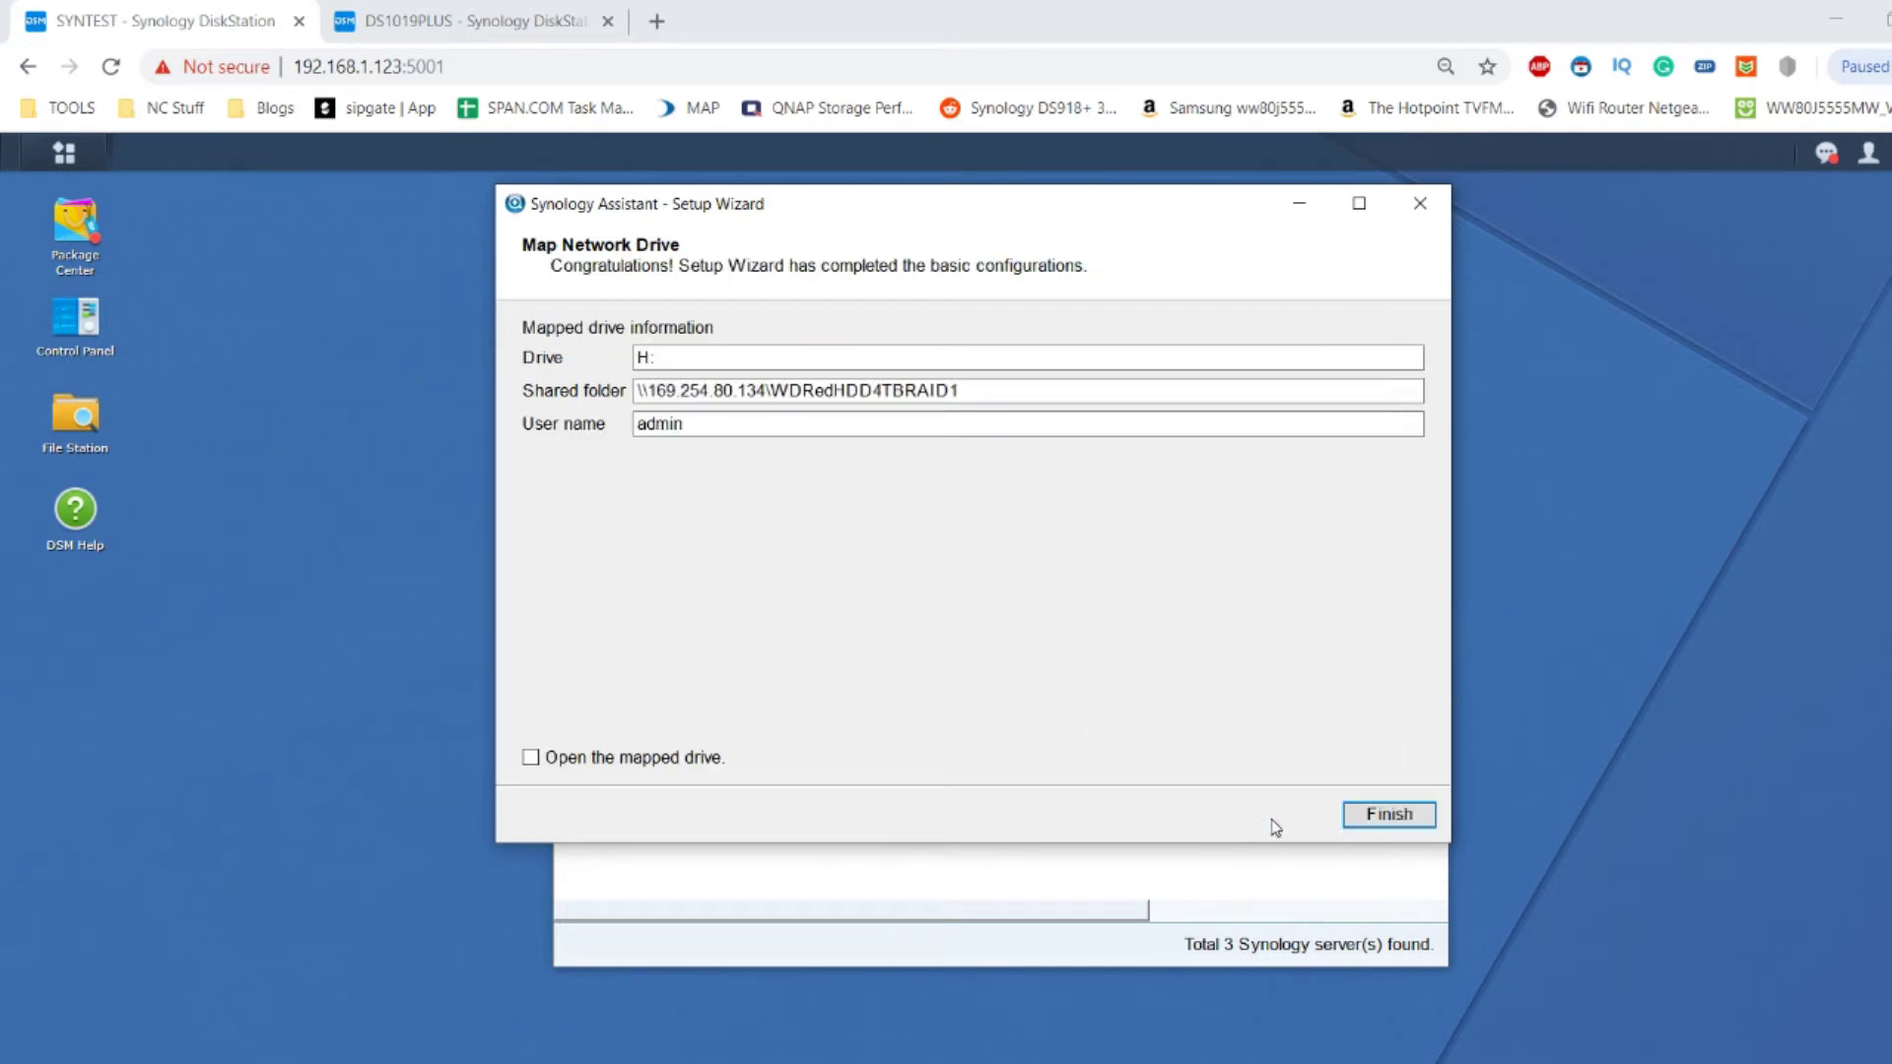
left_click(1356, 814)
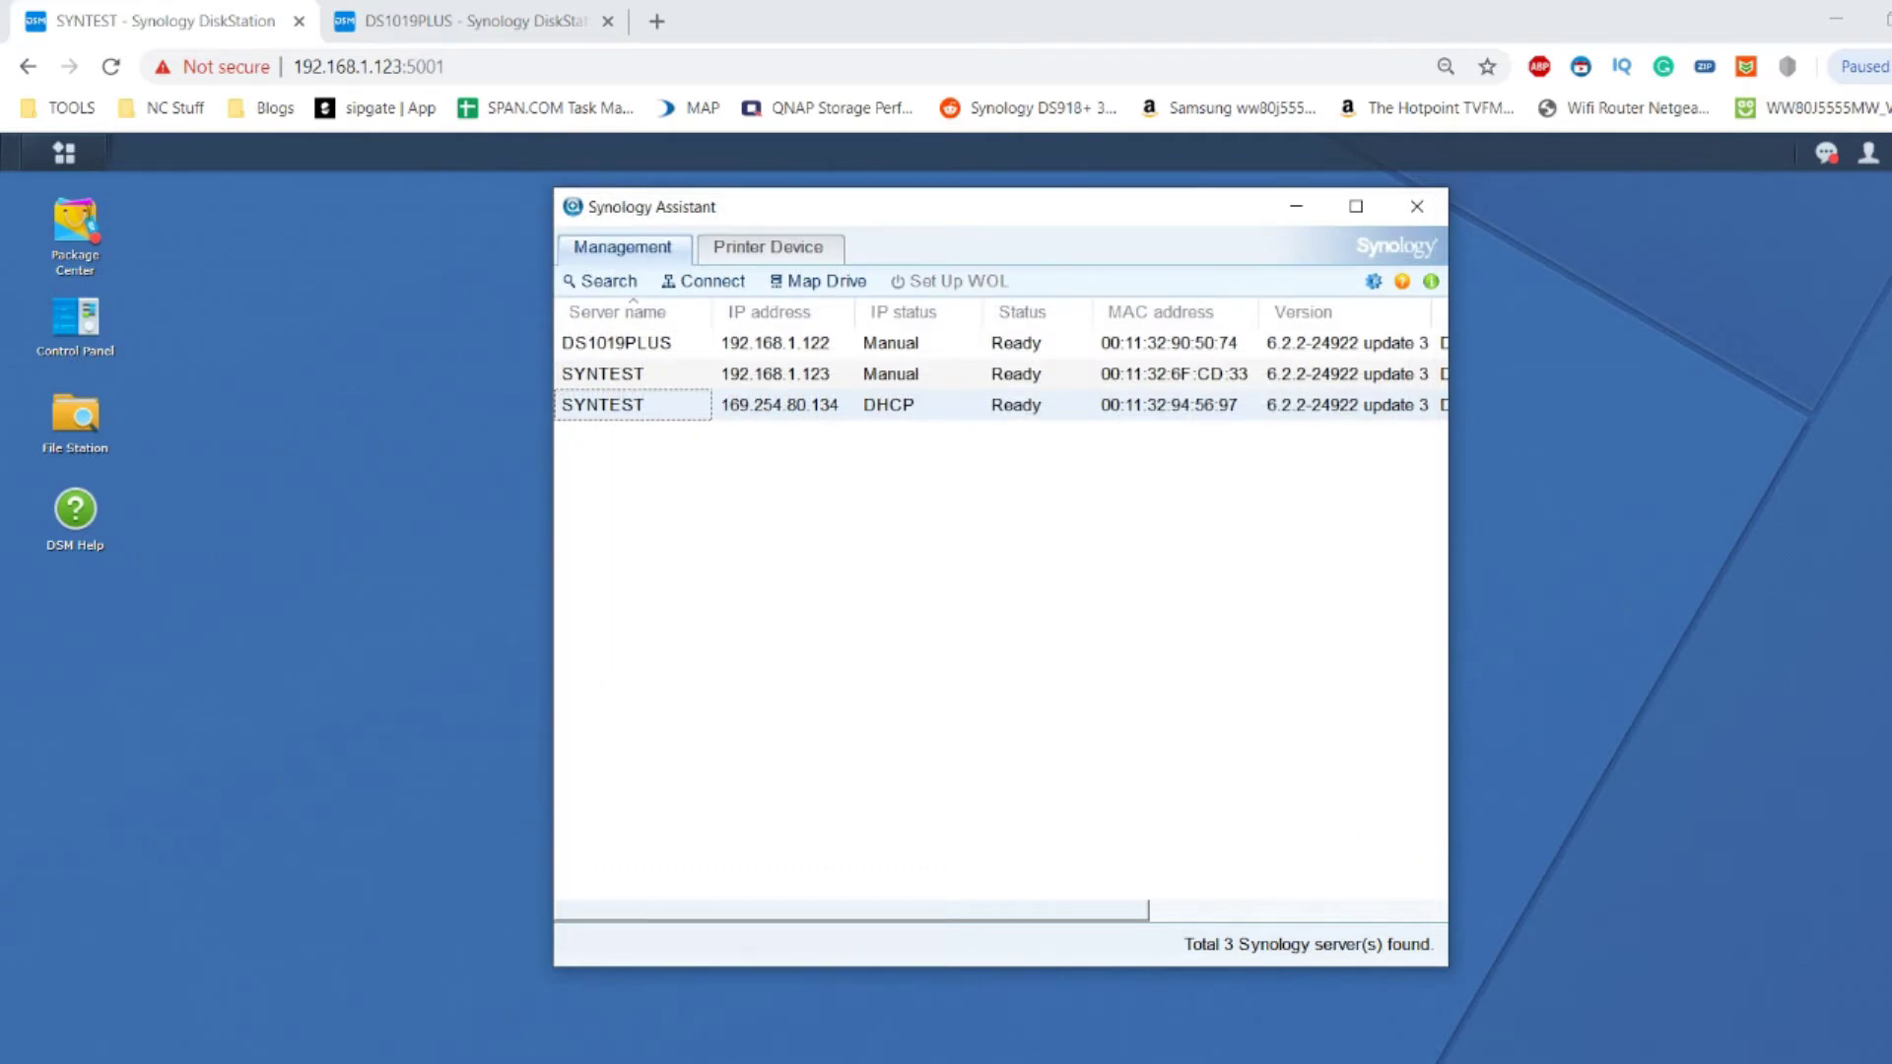
key("alt+Tab")
left_click(713, 1003)
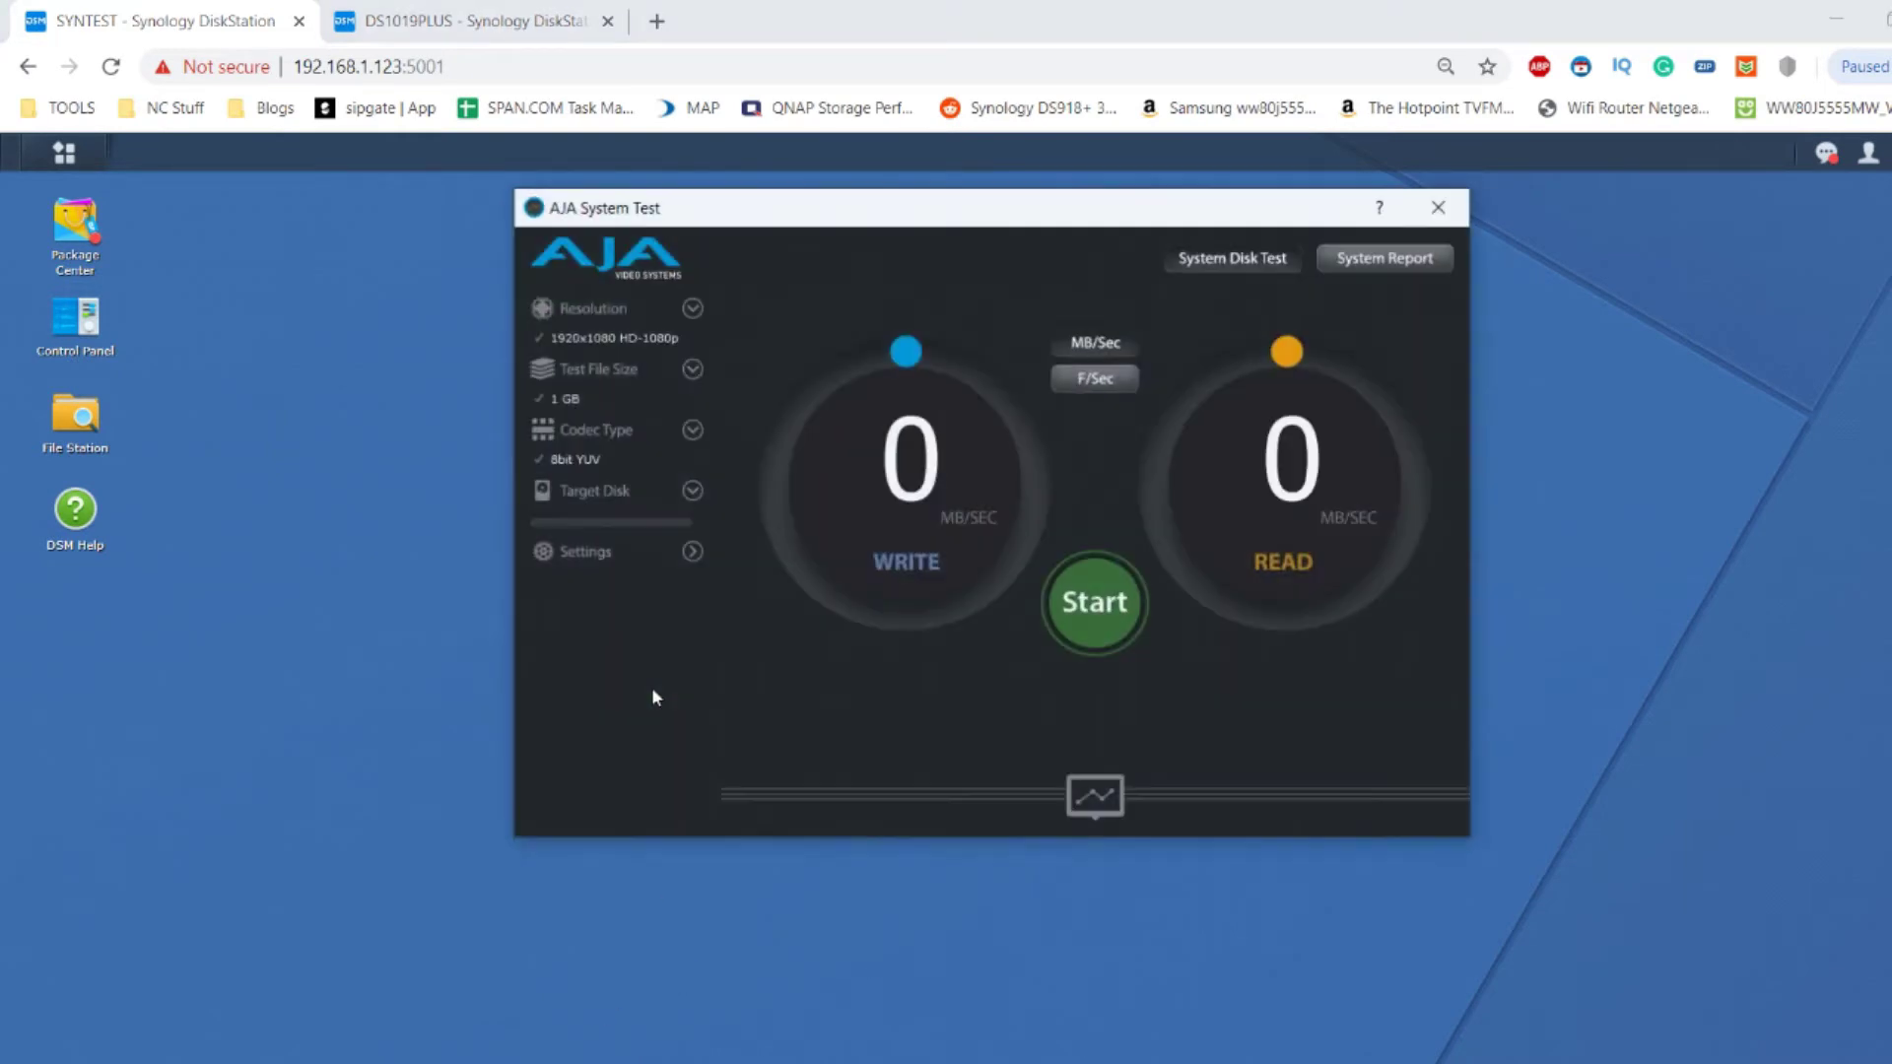
Set AJA System Test's target disk to WDRedSA500RAID1 Q:/ and bring up the Start menu.
left_click(693, 493)
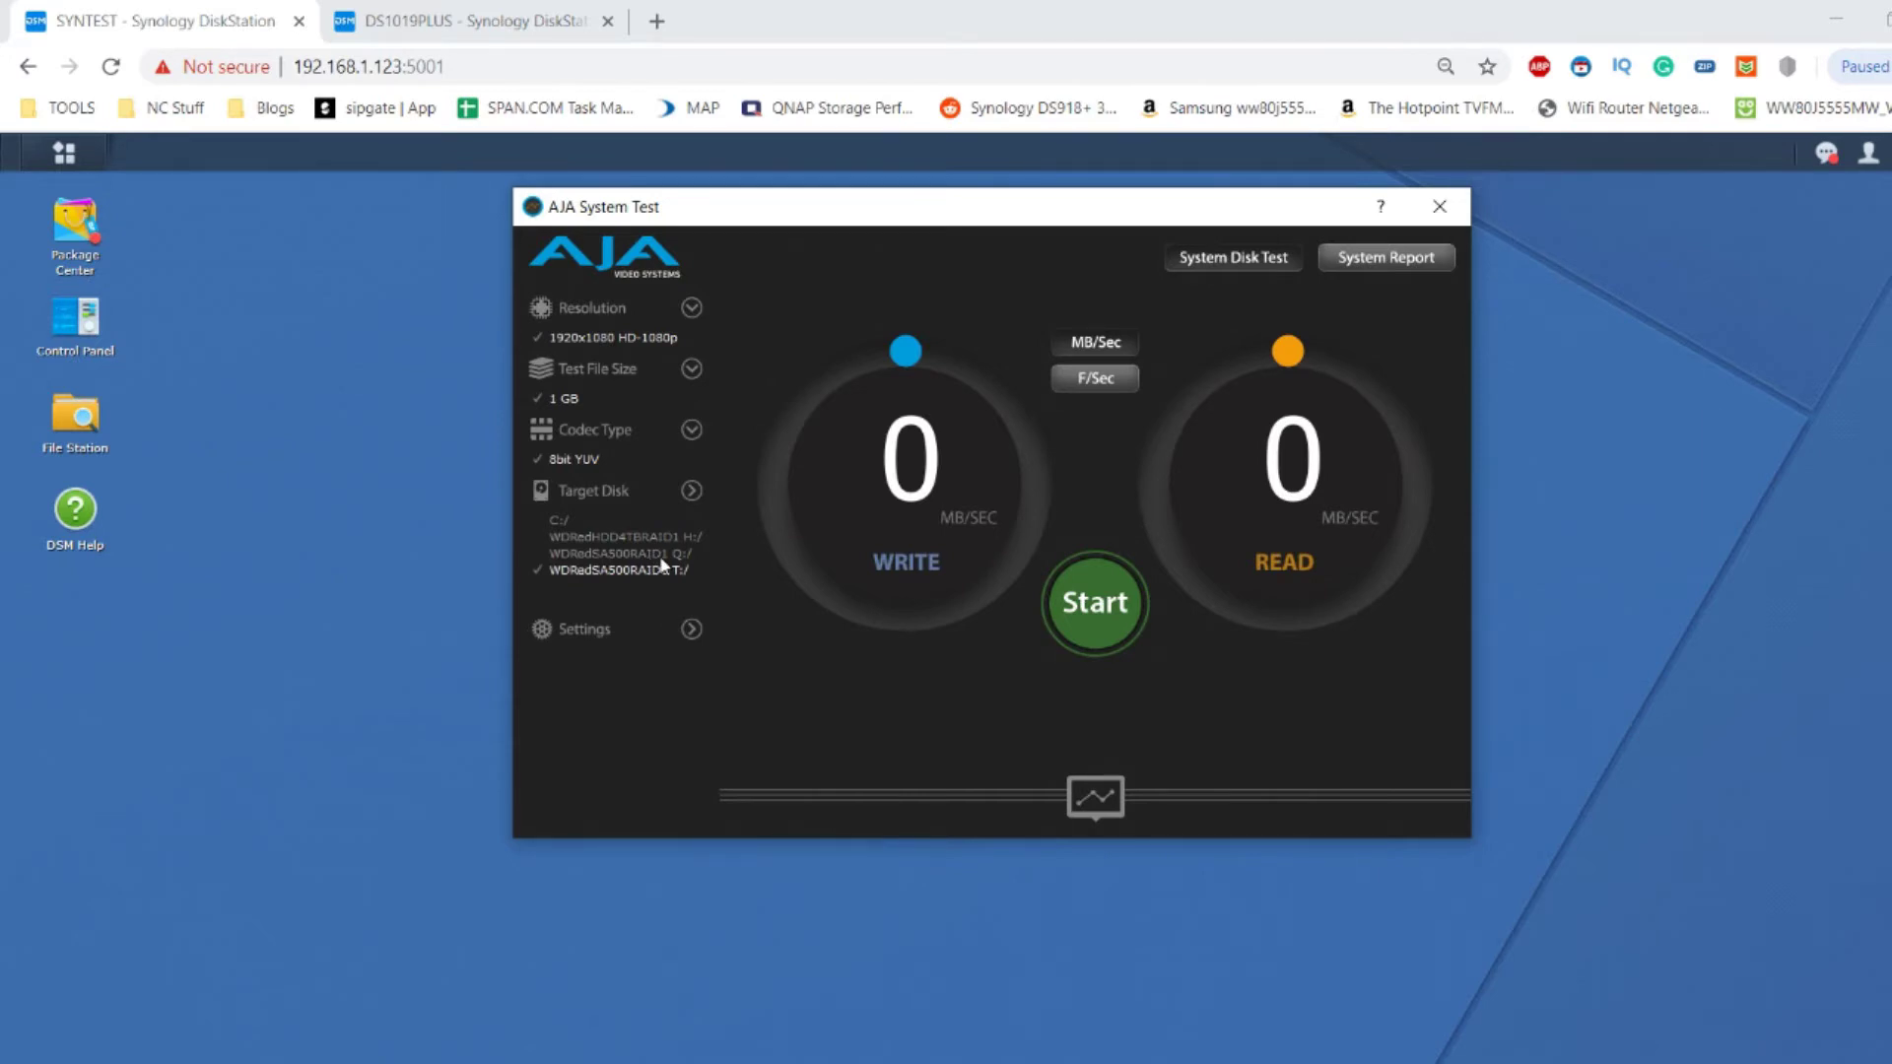
left_click(651, 557)
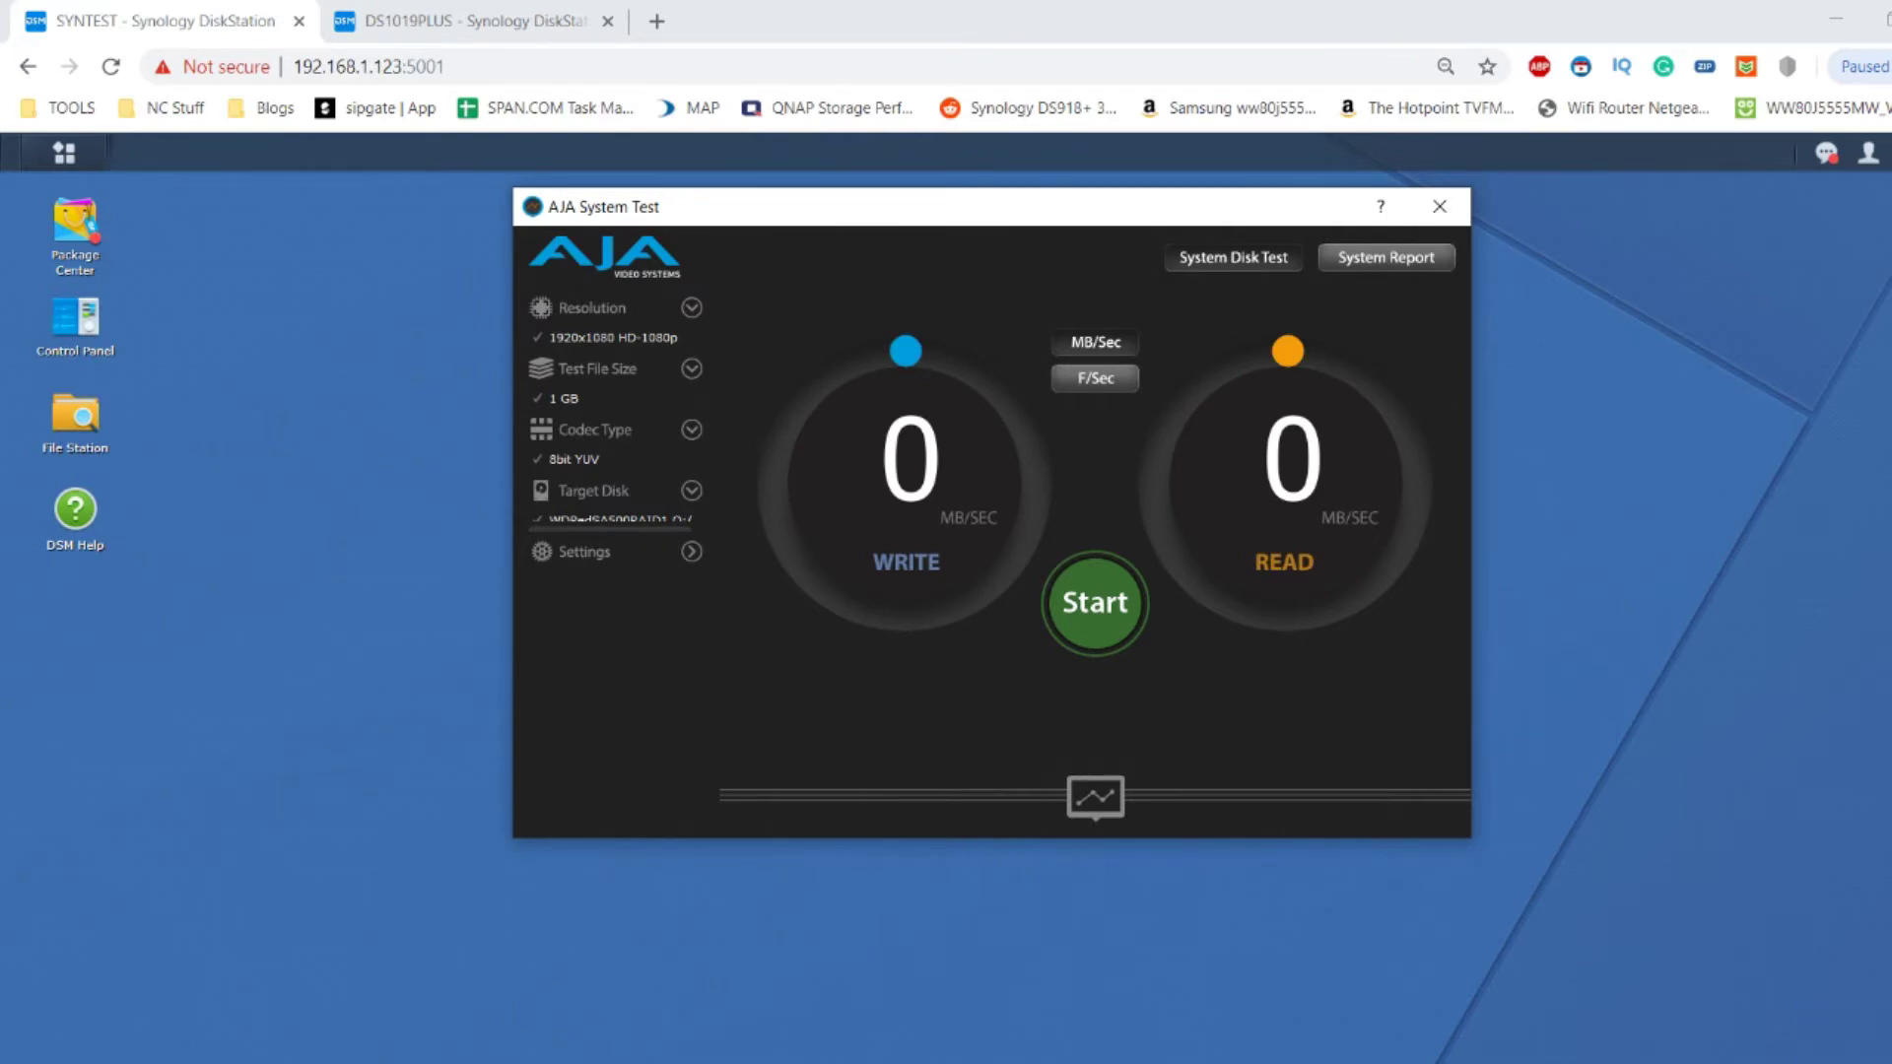
key("super")
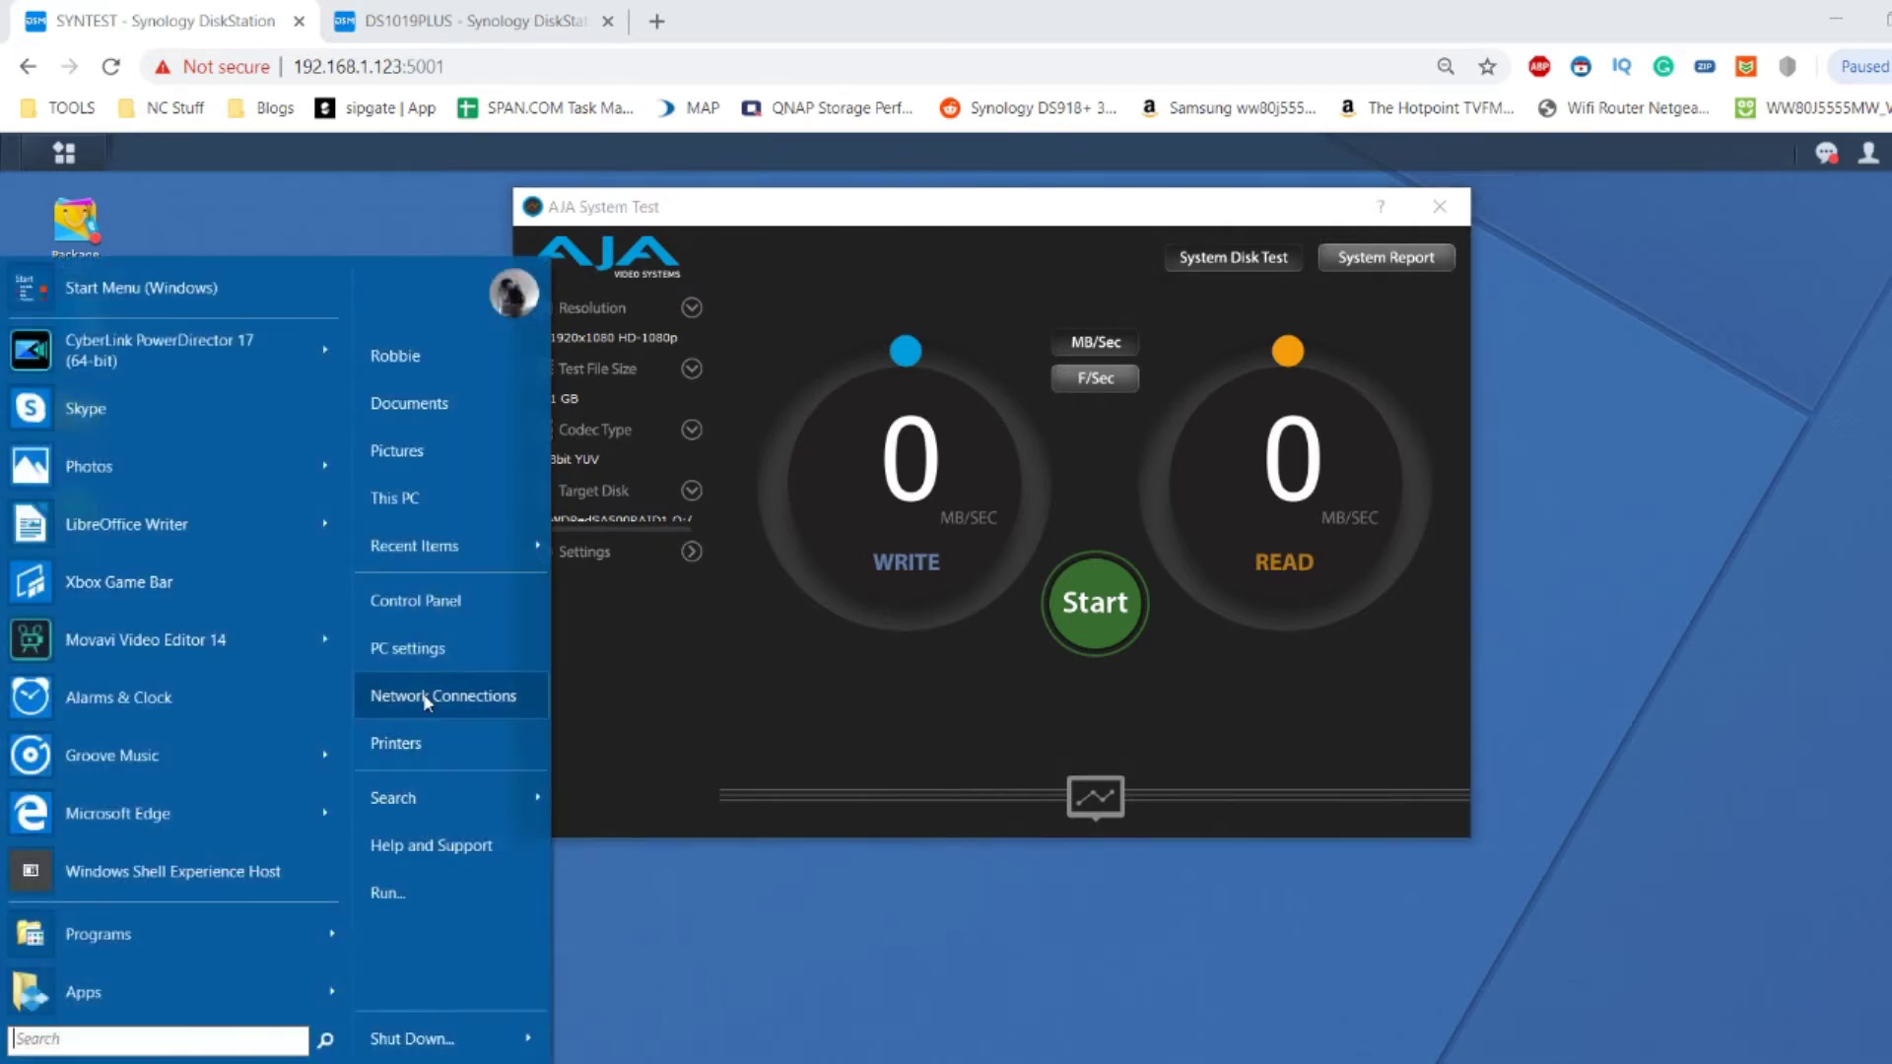
Review the WiFi connection's properties and 866.7 Mbps status, then minimize Network Connections.
left_click(480, 689)
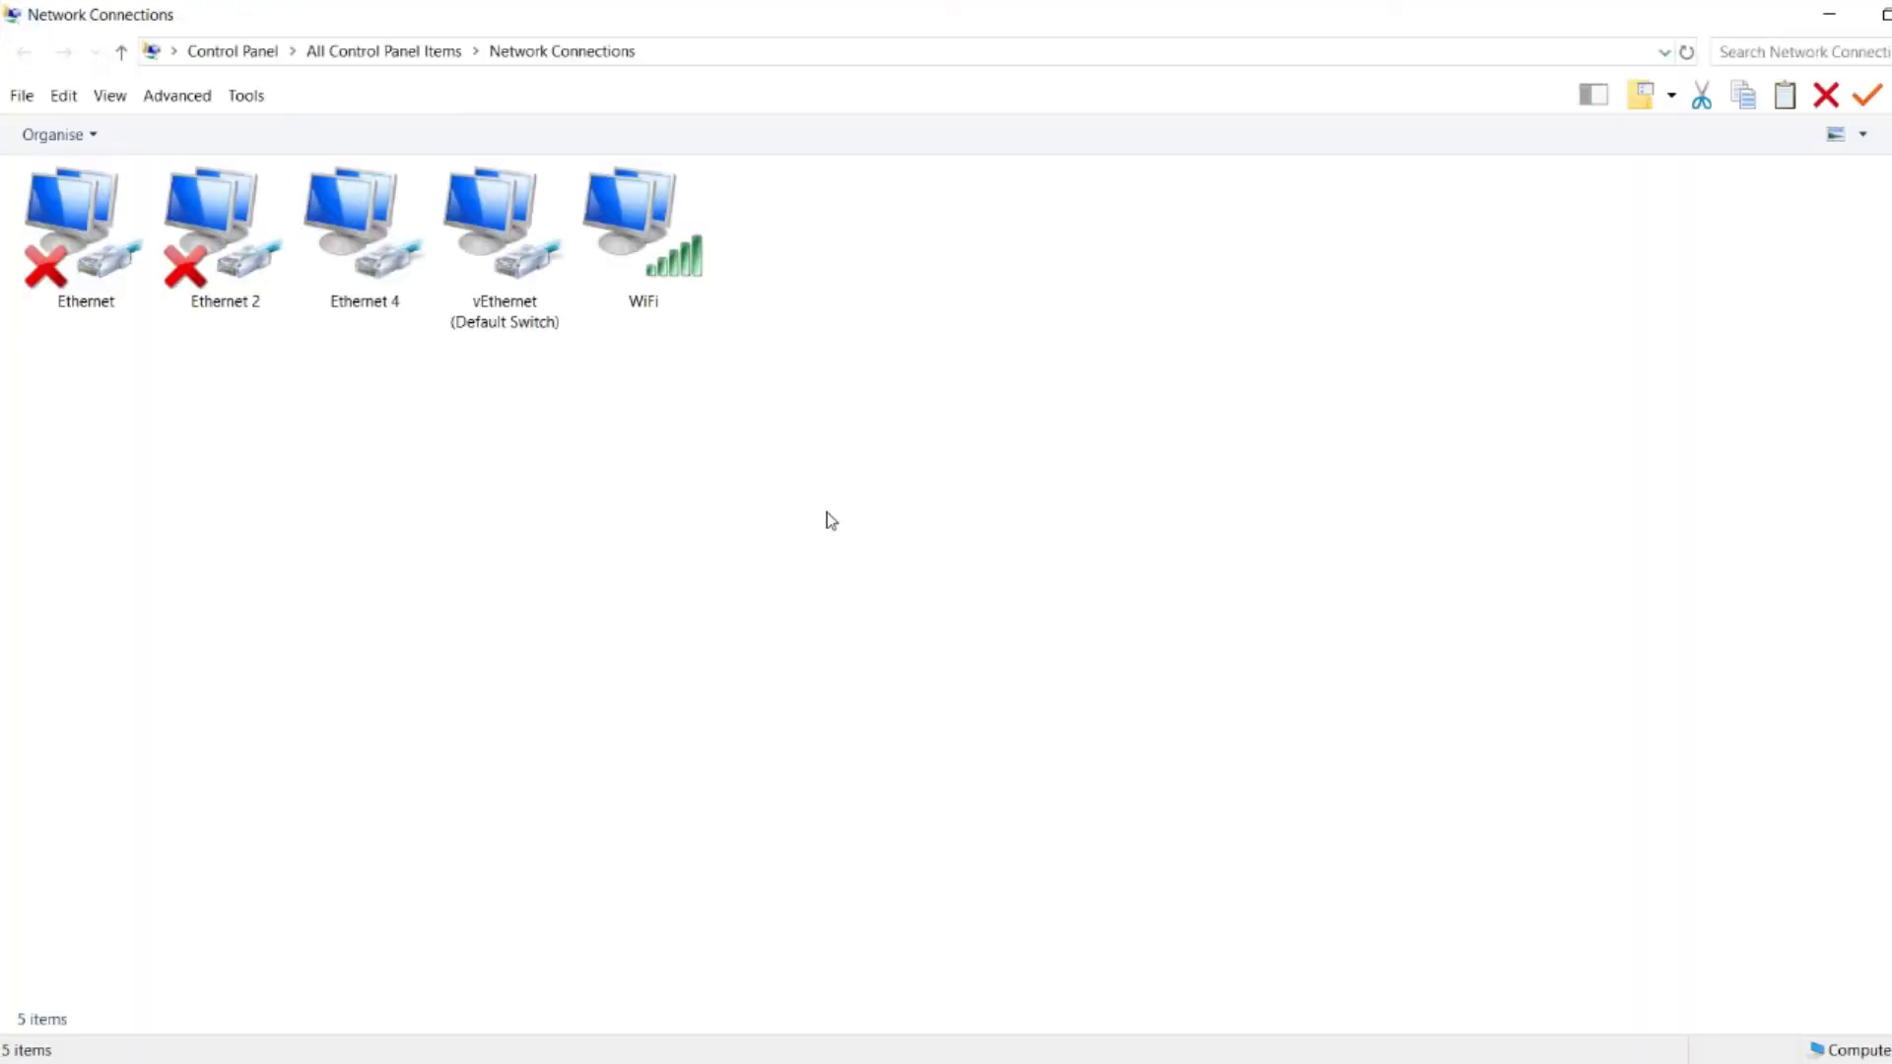
left_click(622, 238)
right_click(702, 258)
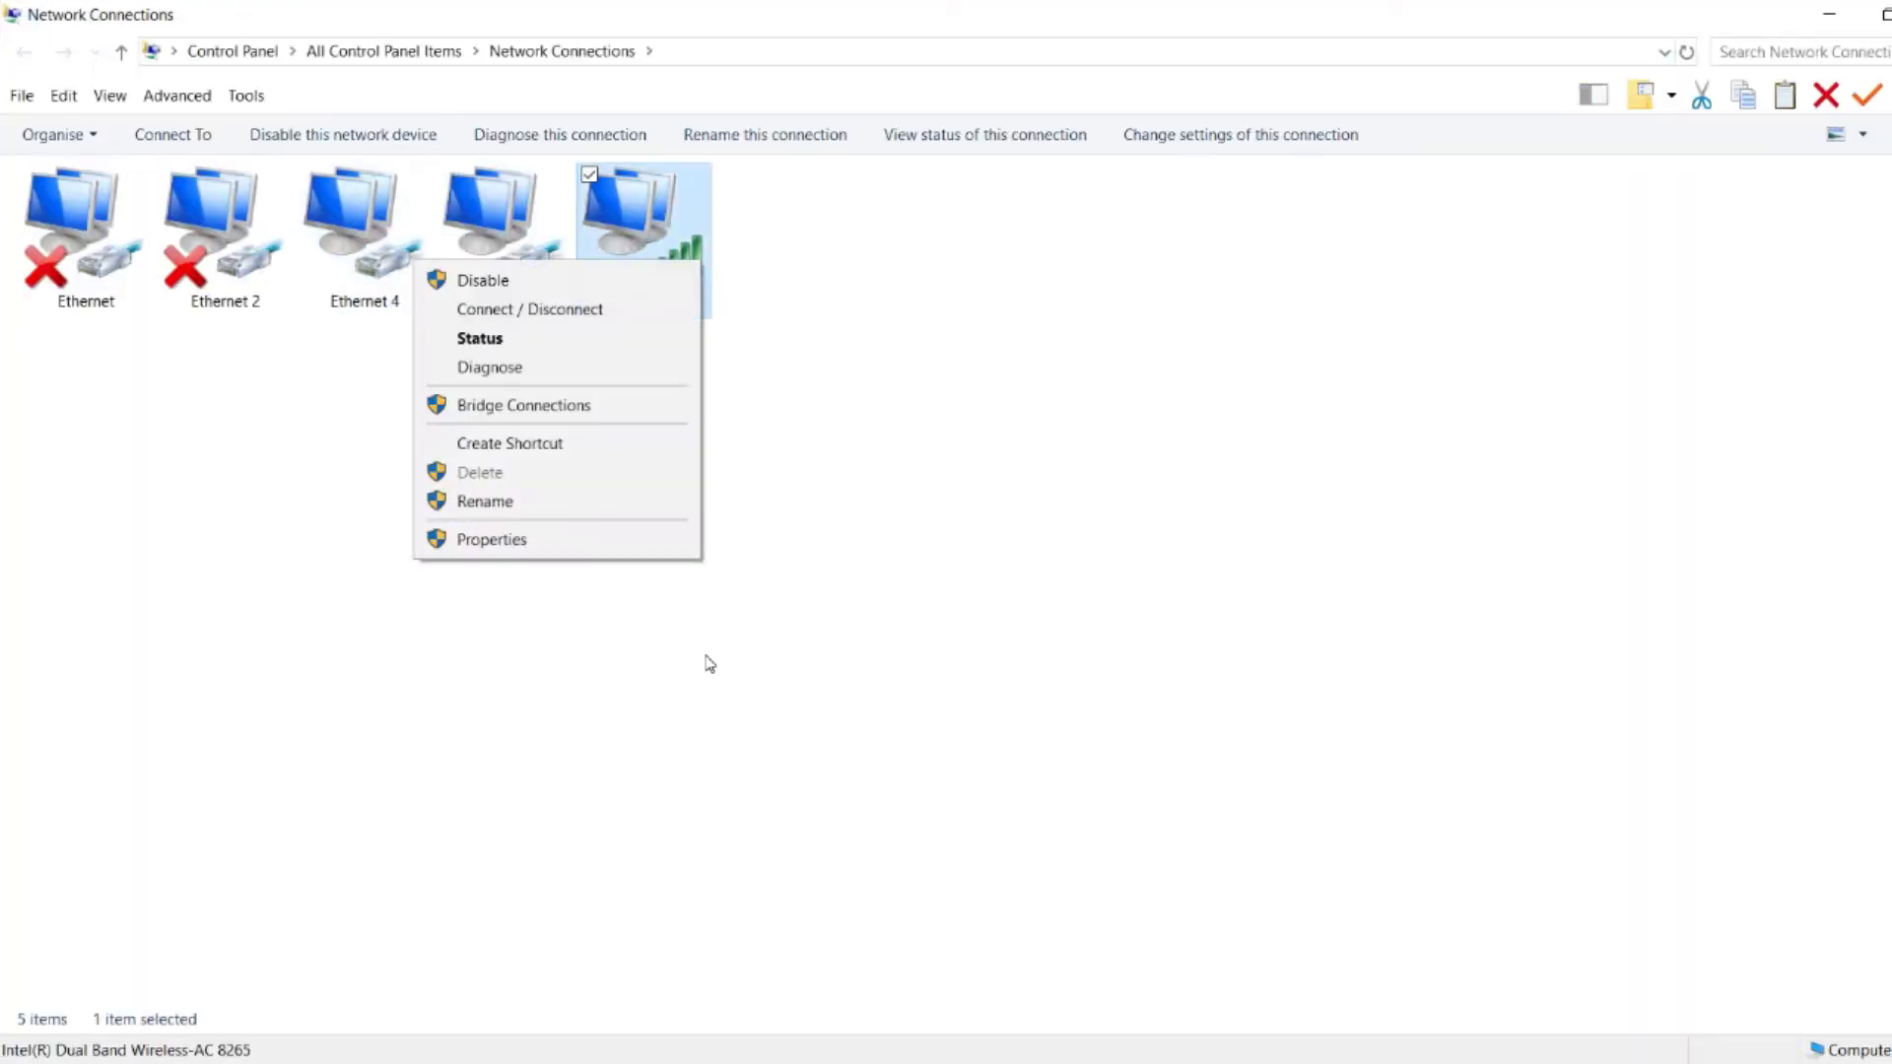
left_click(636, 538)
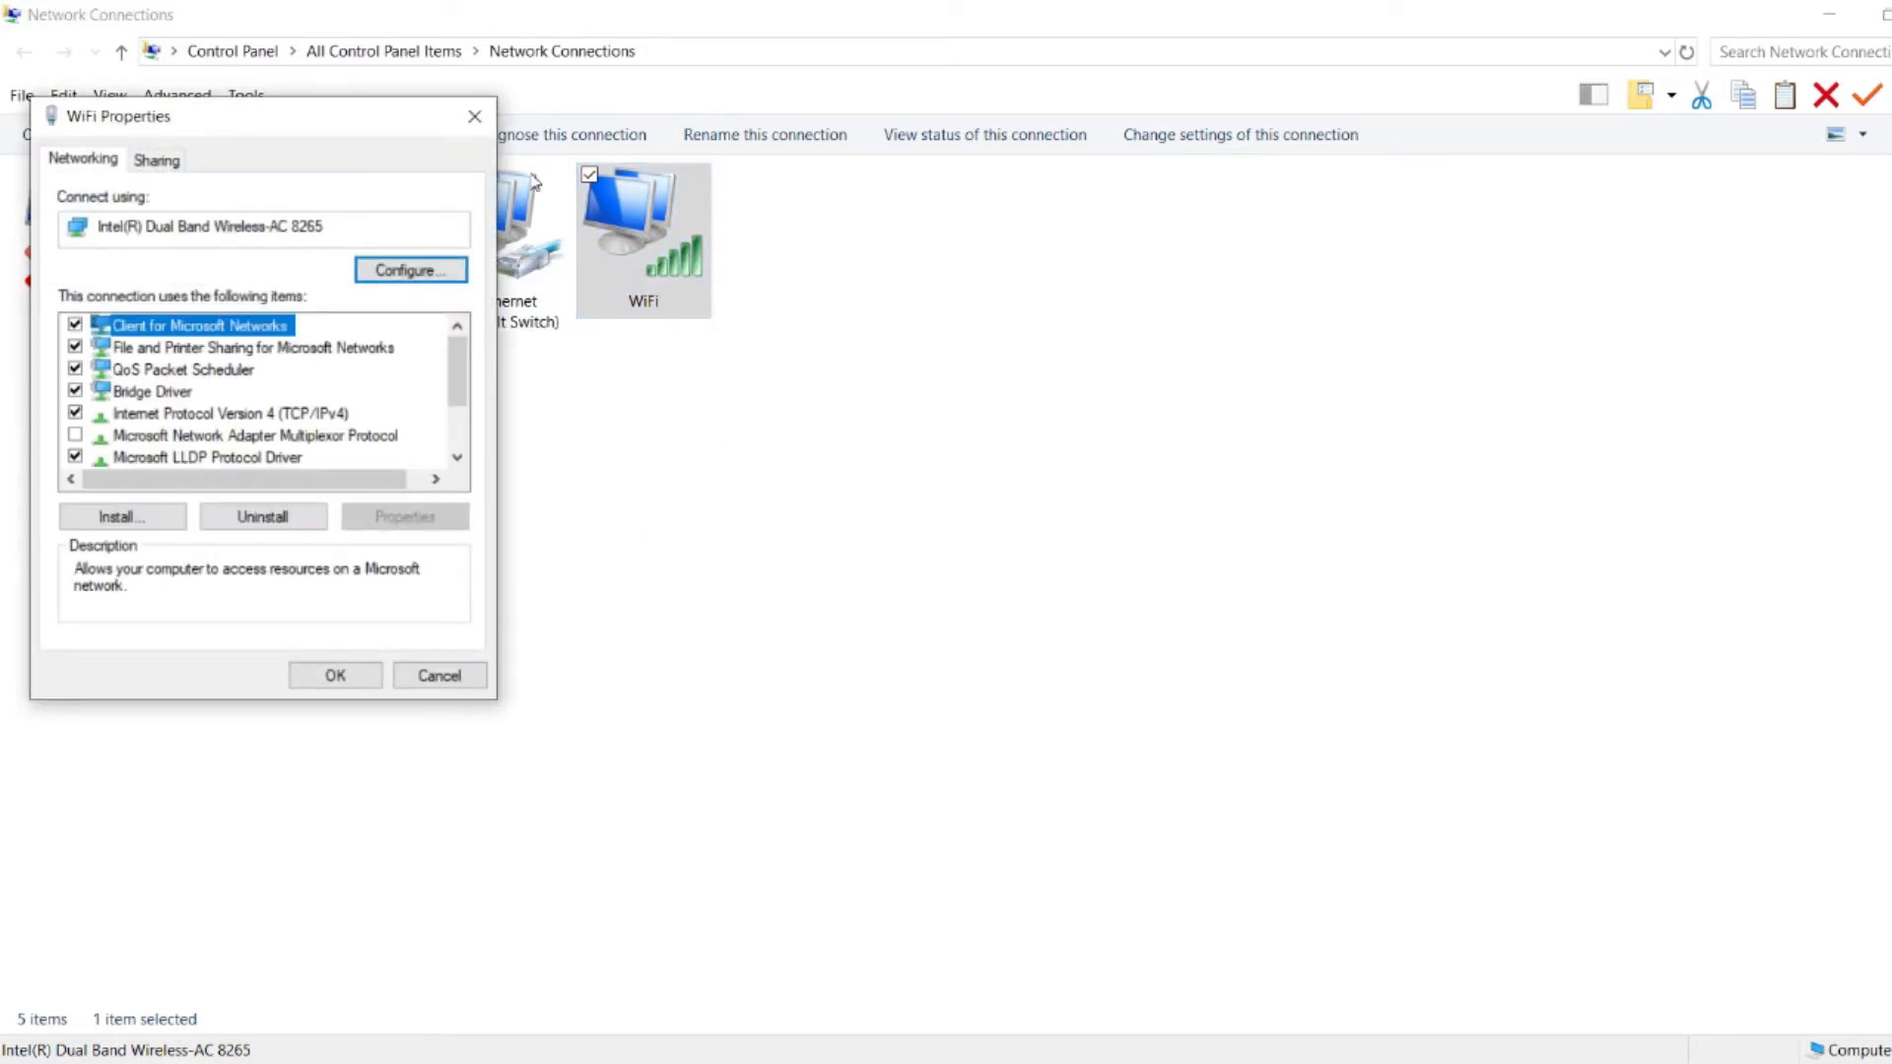
left_click(474, 116)
double_click(683, 246)
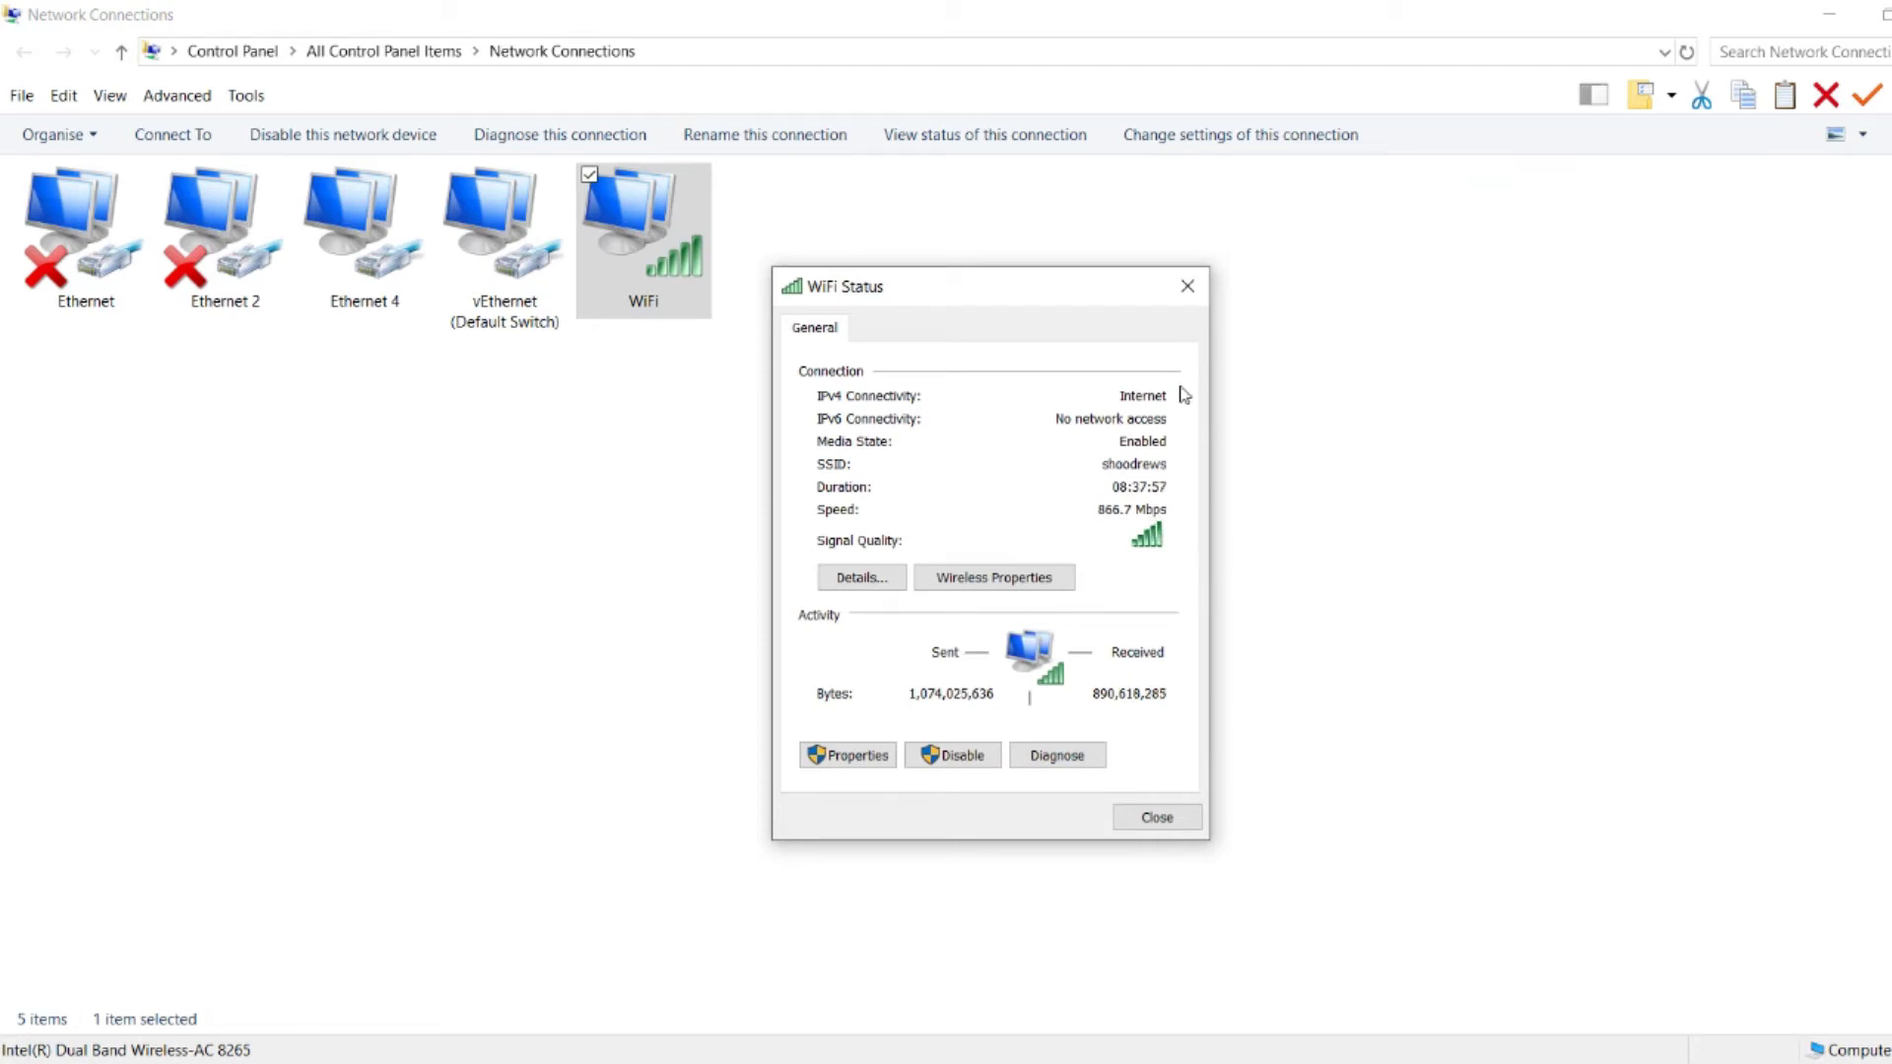
left_click(1187, 286)
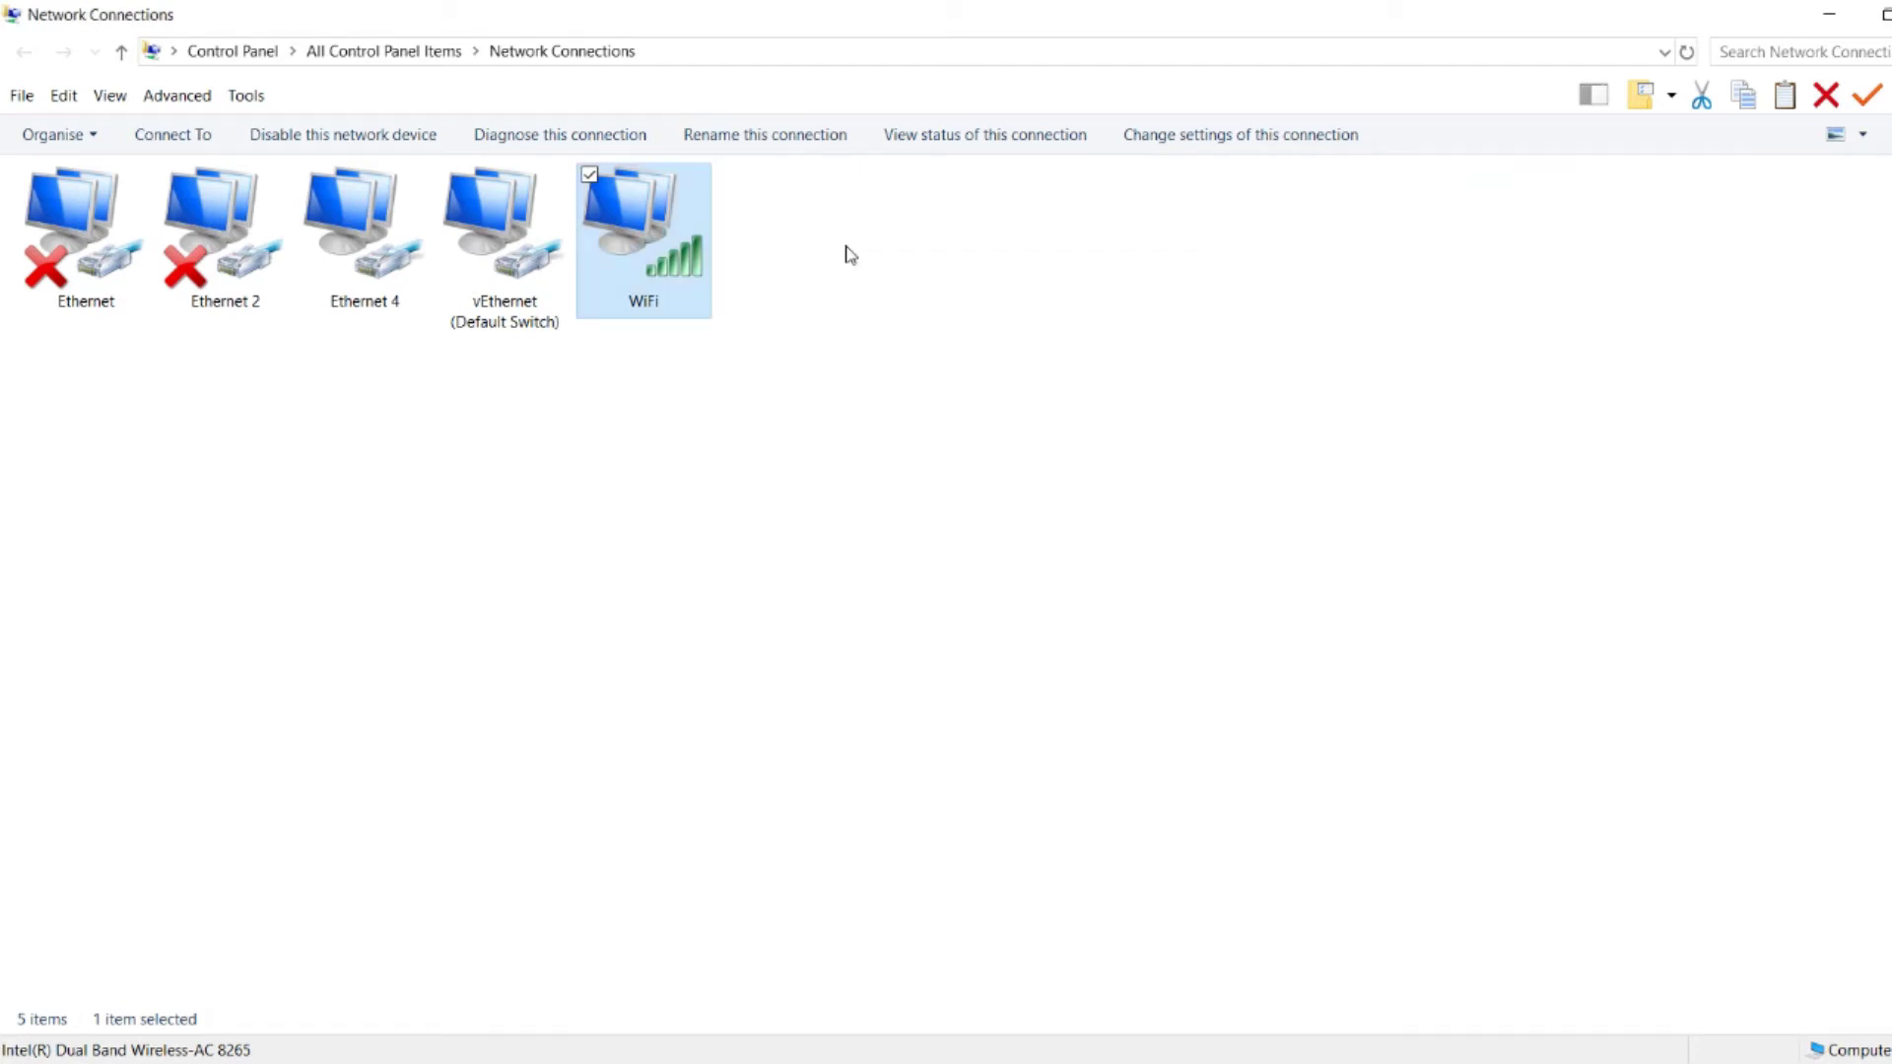
left_click(1828, 14)
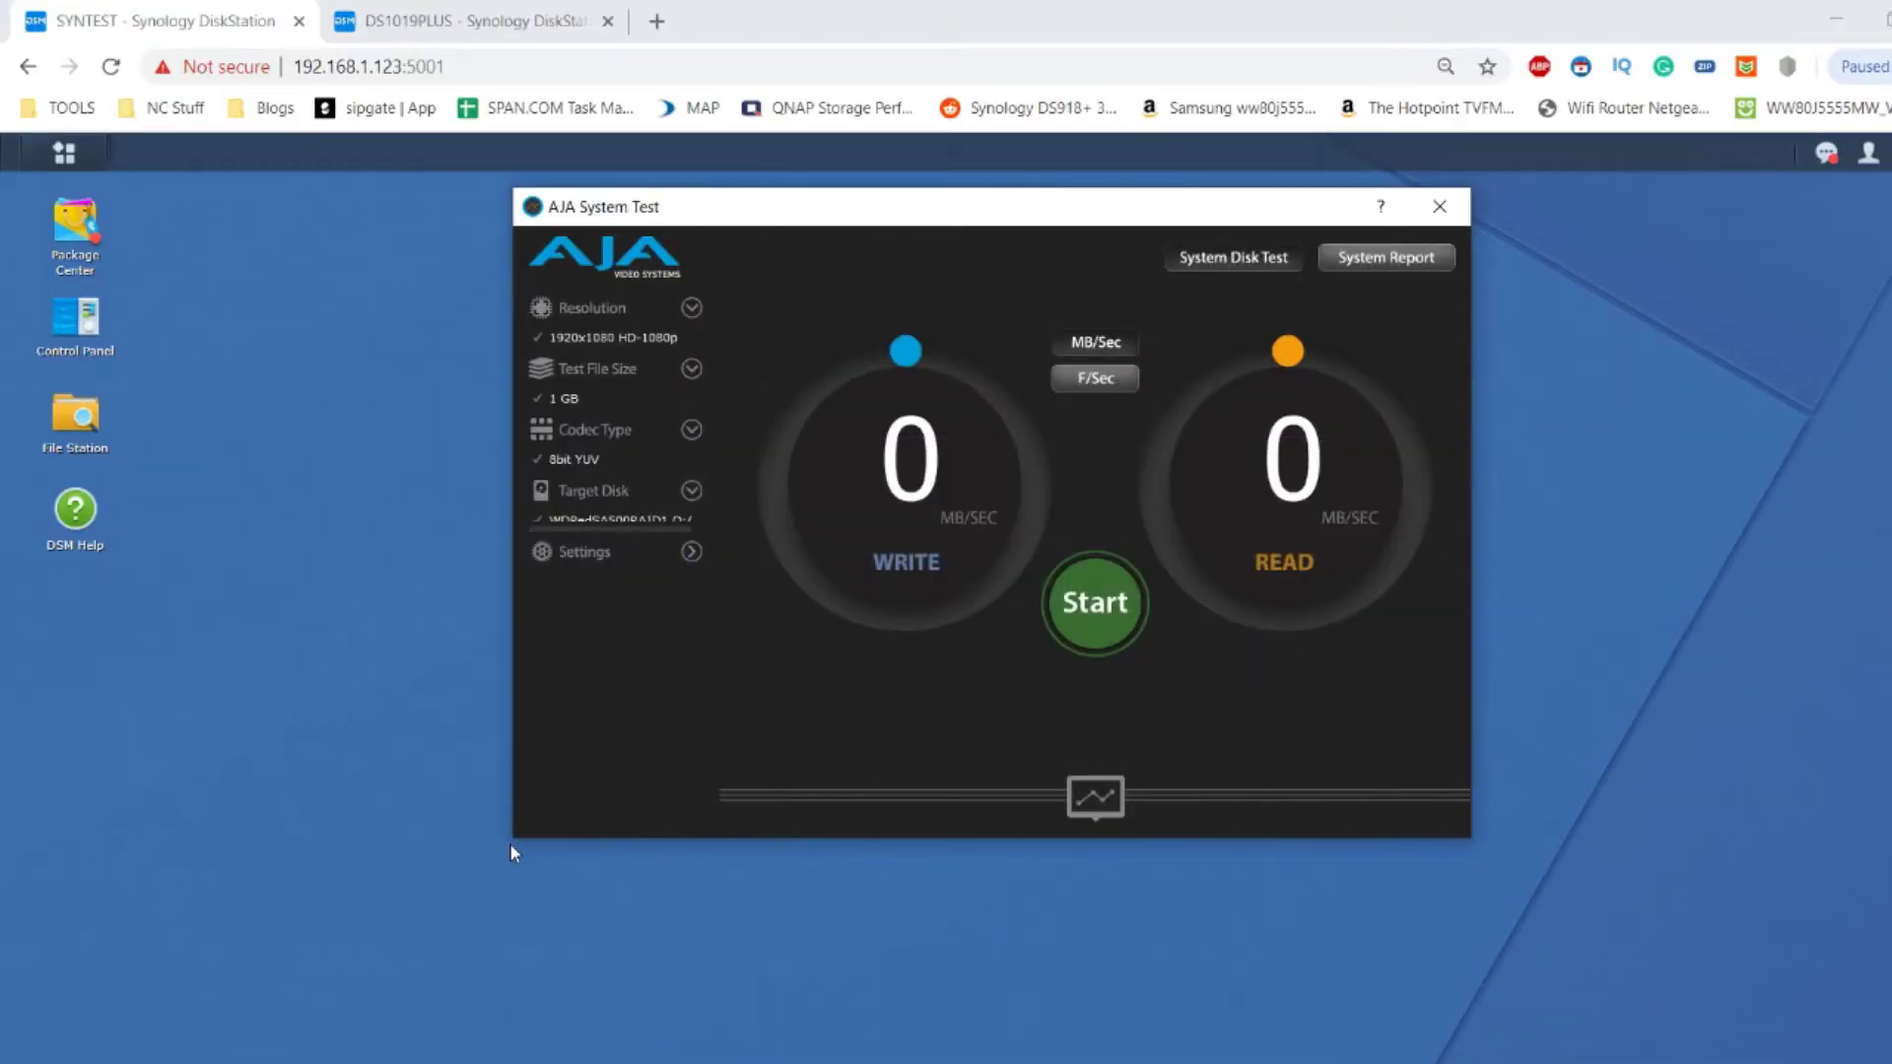
Run an AJA speed test on the Q: drive and stop it at 37 MB/sec write.
left_click(694, 488)
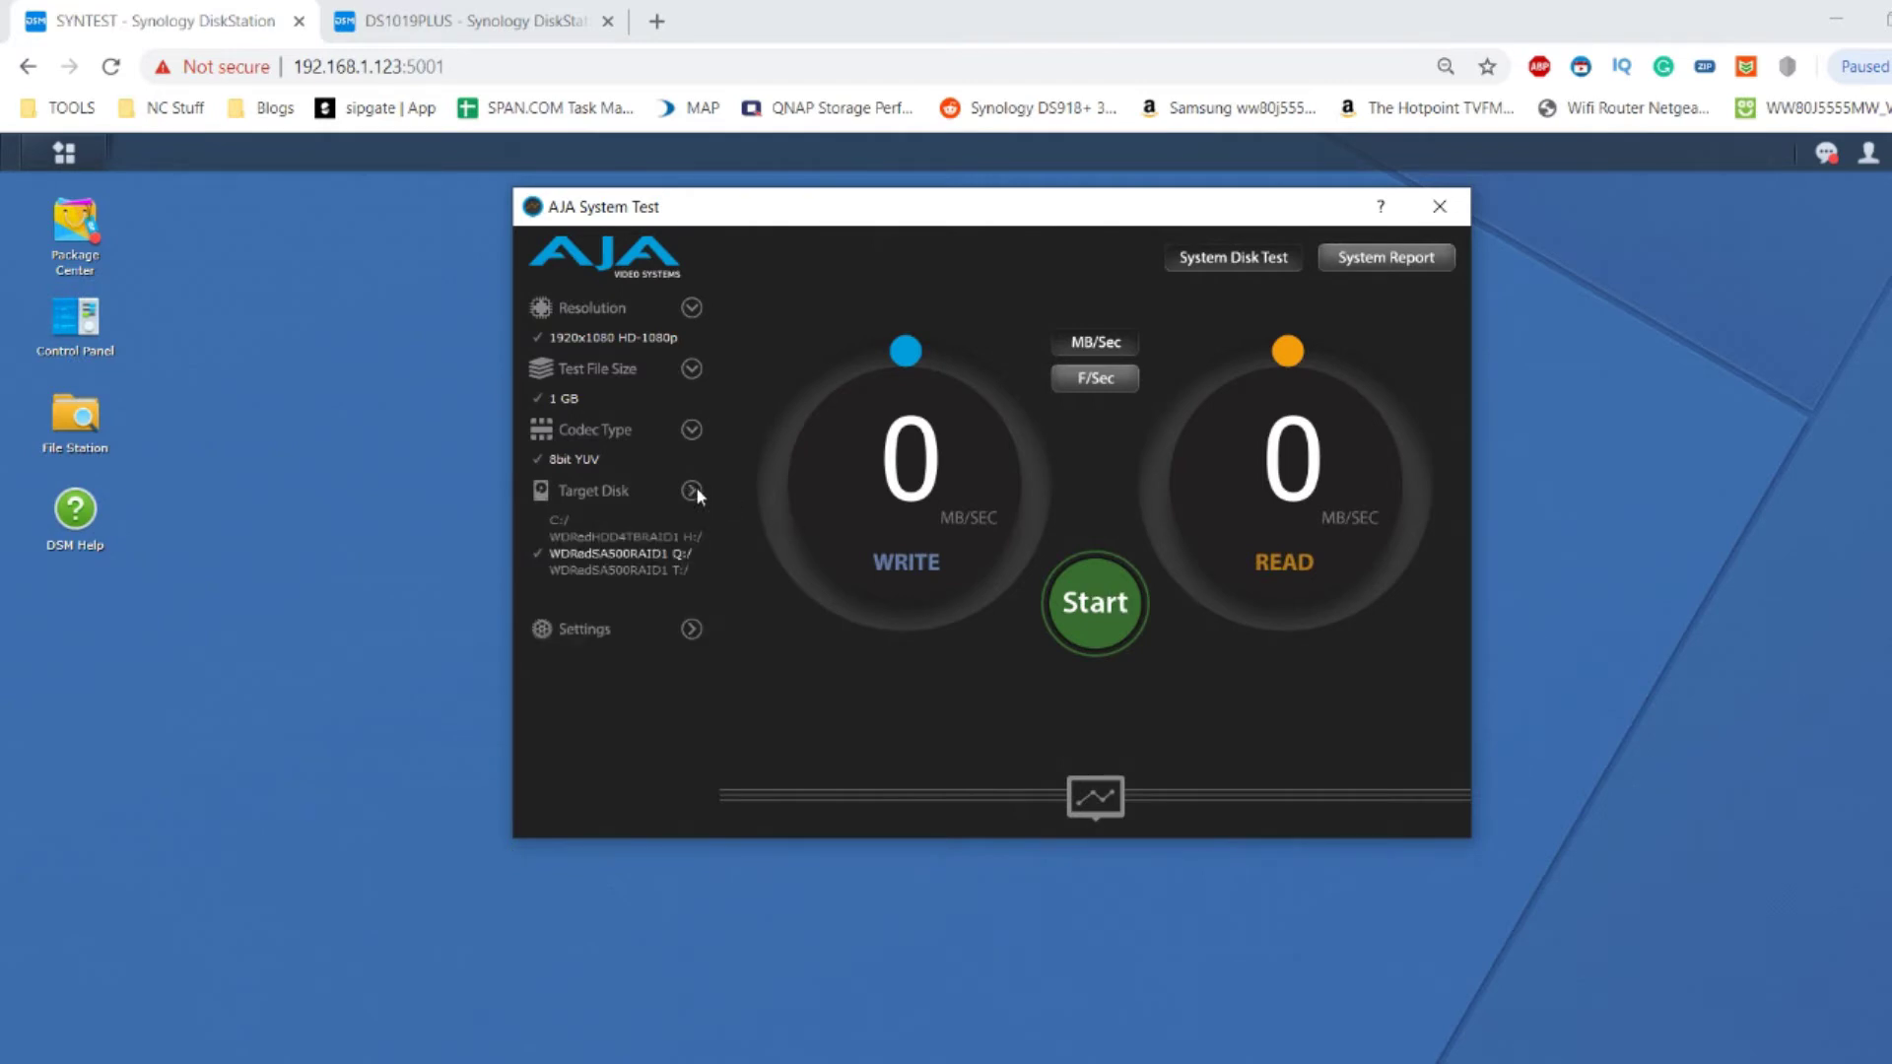
left_click(1122, 607)
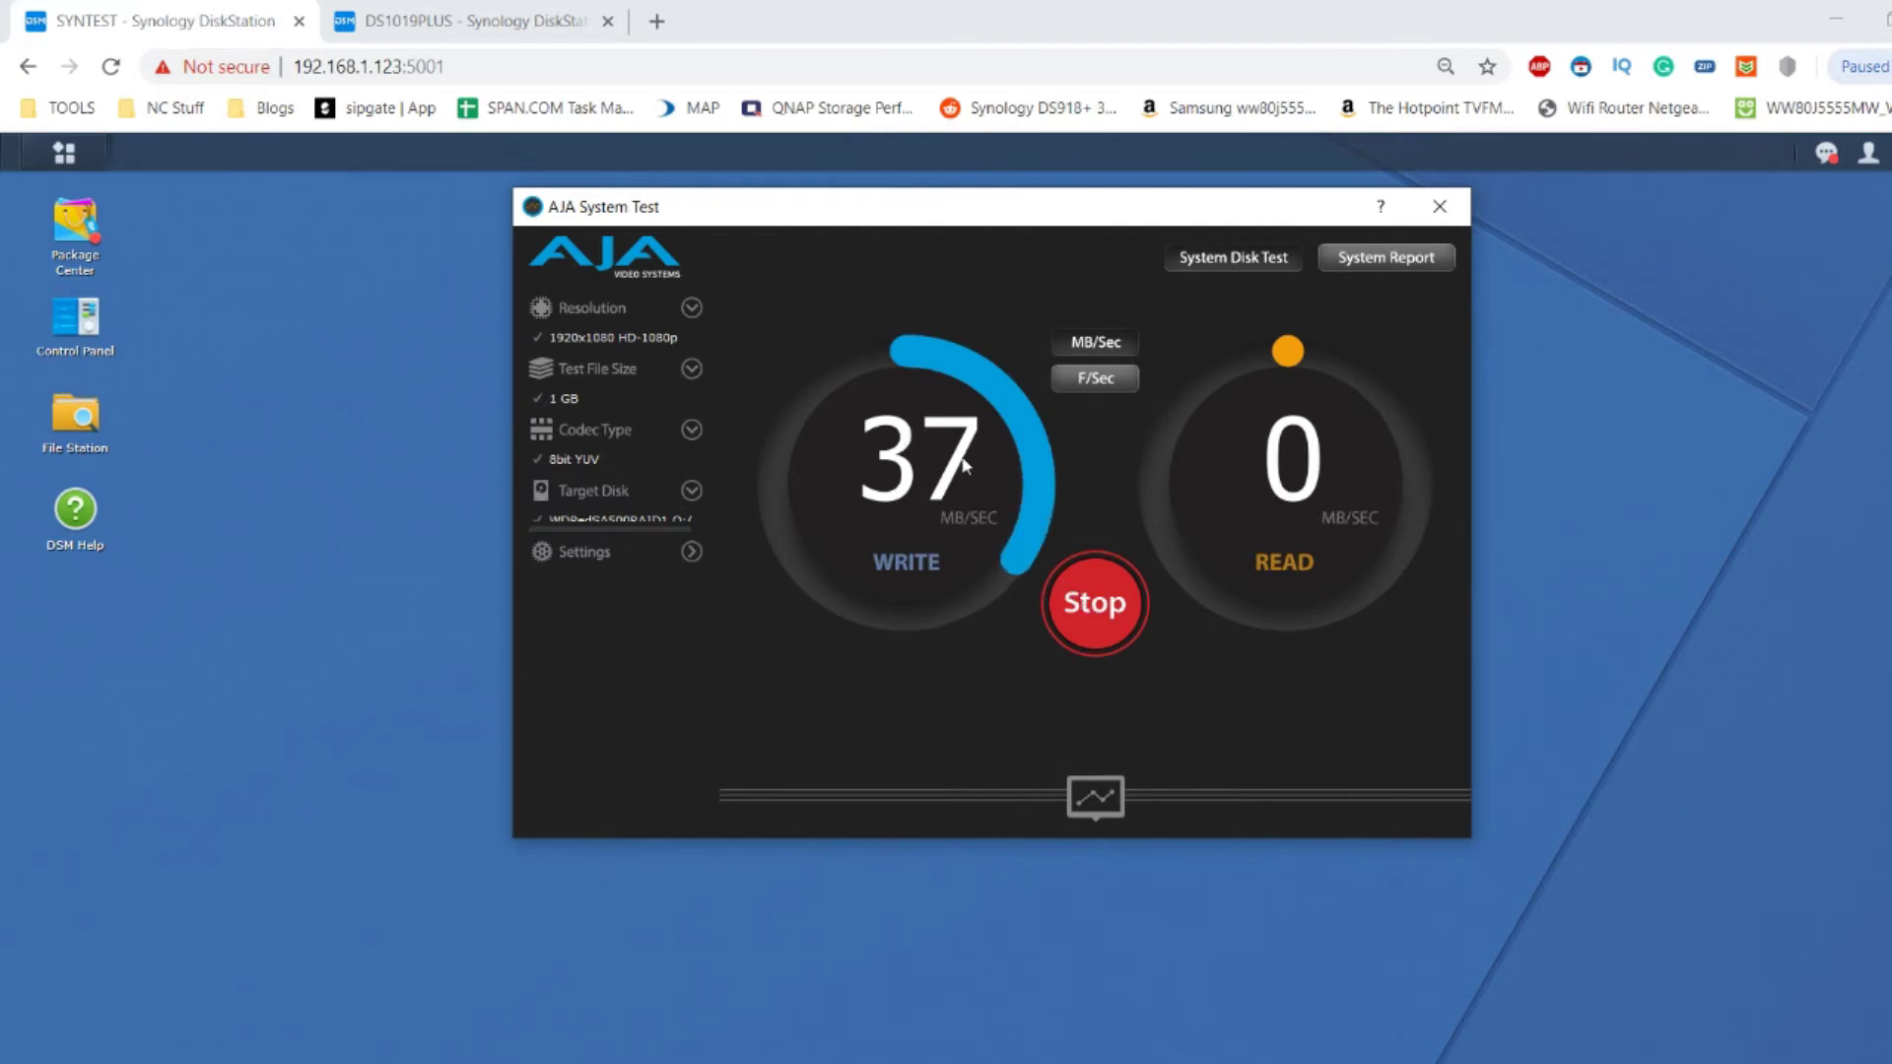
left_click(1052, 603)
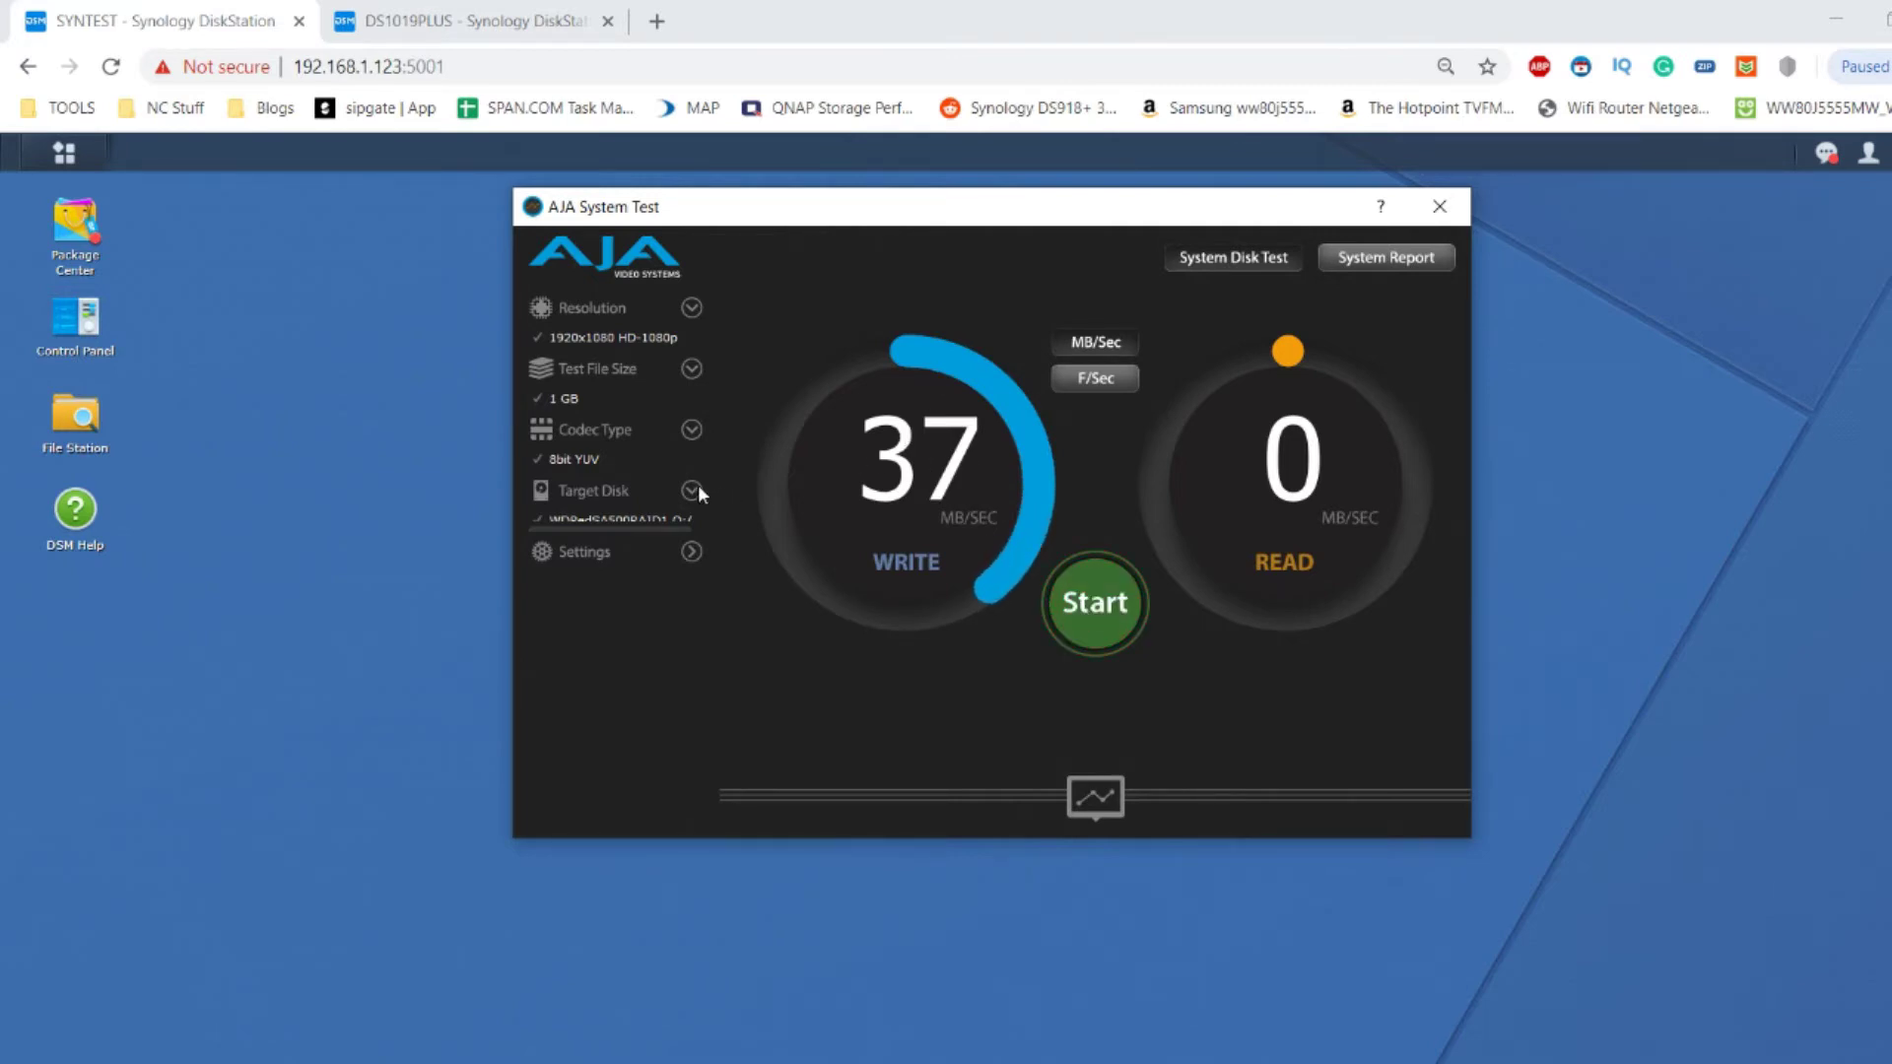
left_click(694, 487)
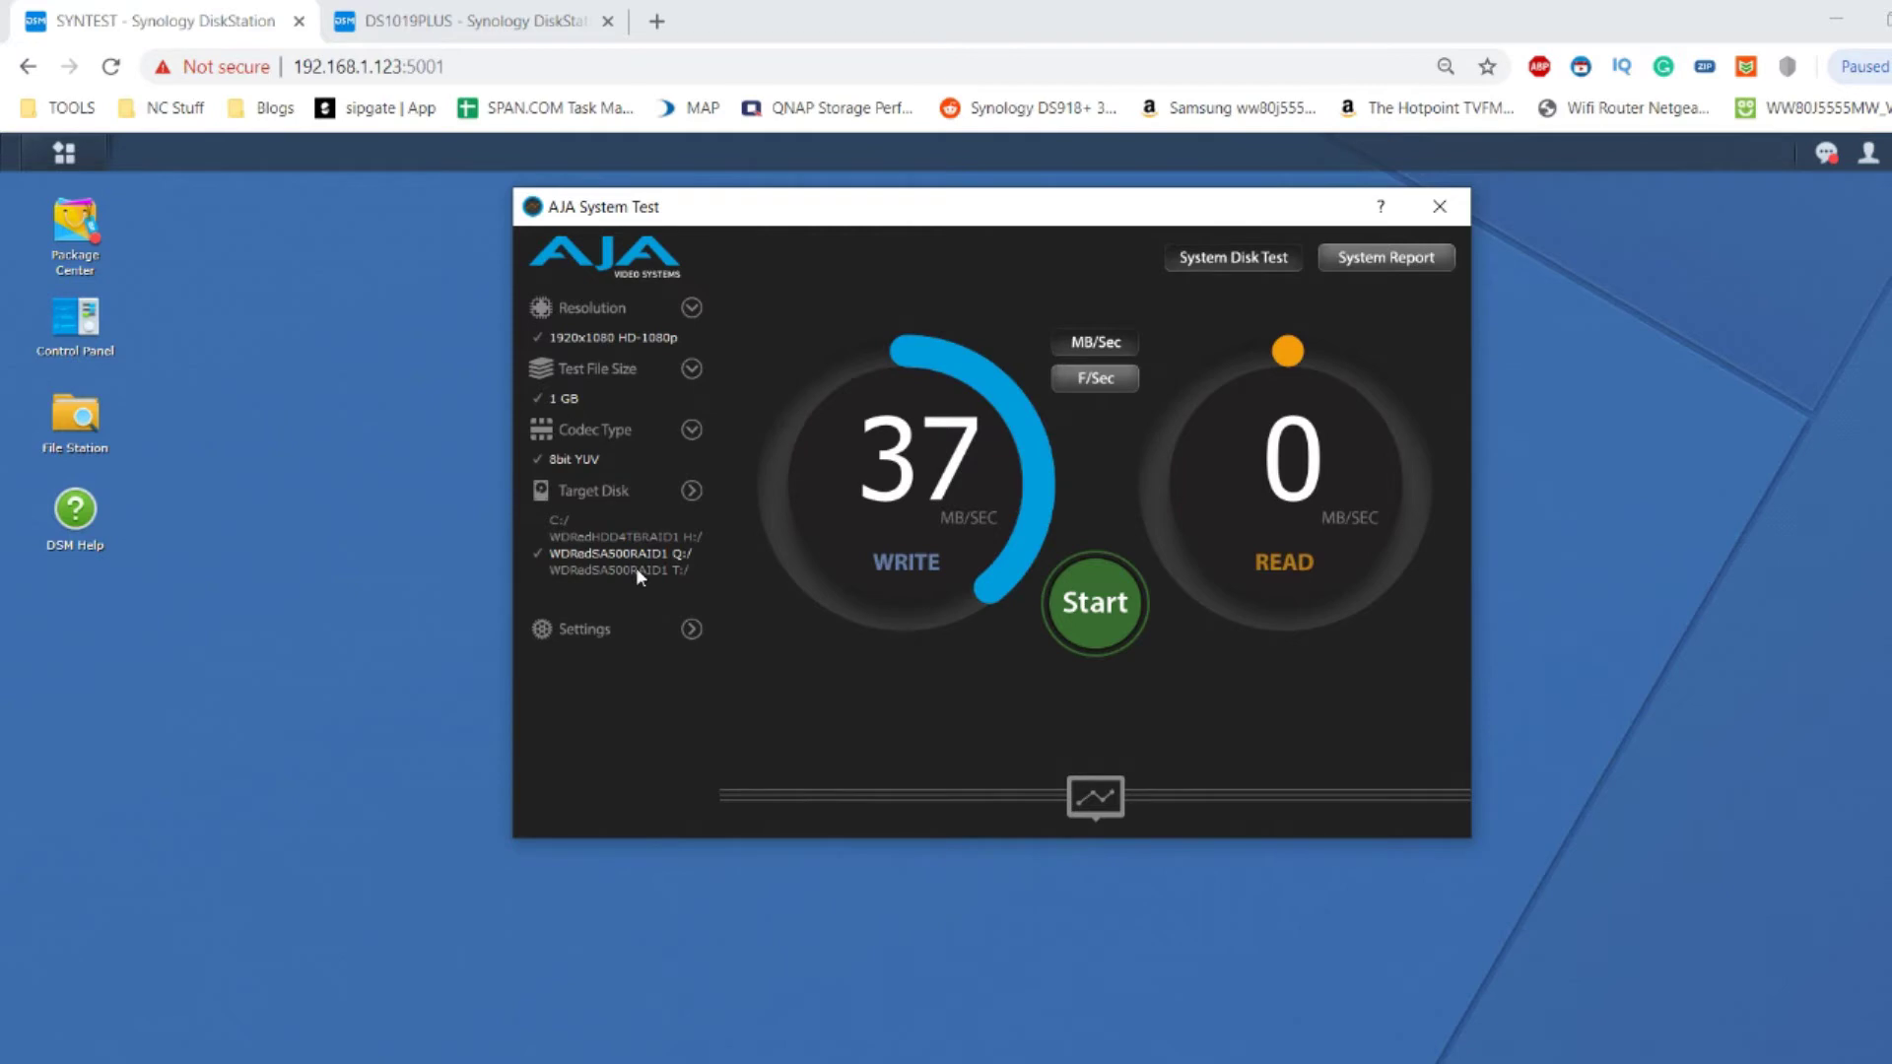
Benchmark the WDRedSA500RAID1 T: drive (633 MB/sec write, 417 MB/sec read), then close AJA.
left_click(637, 570)
left_click(1077, 595)
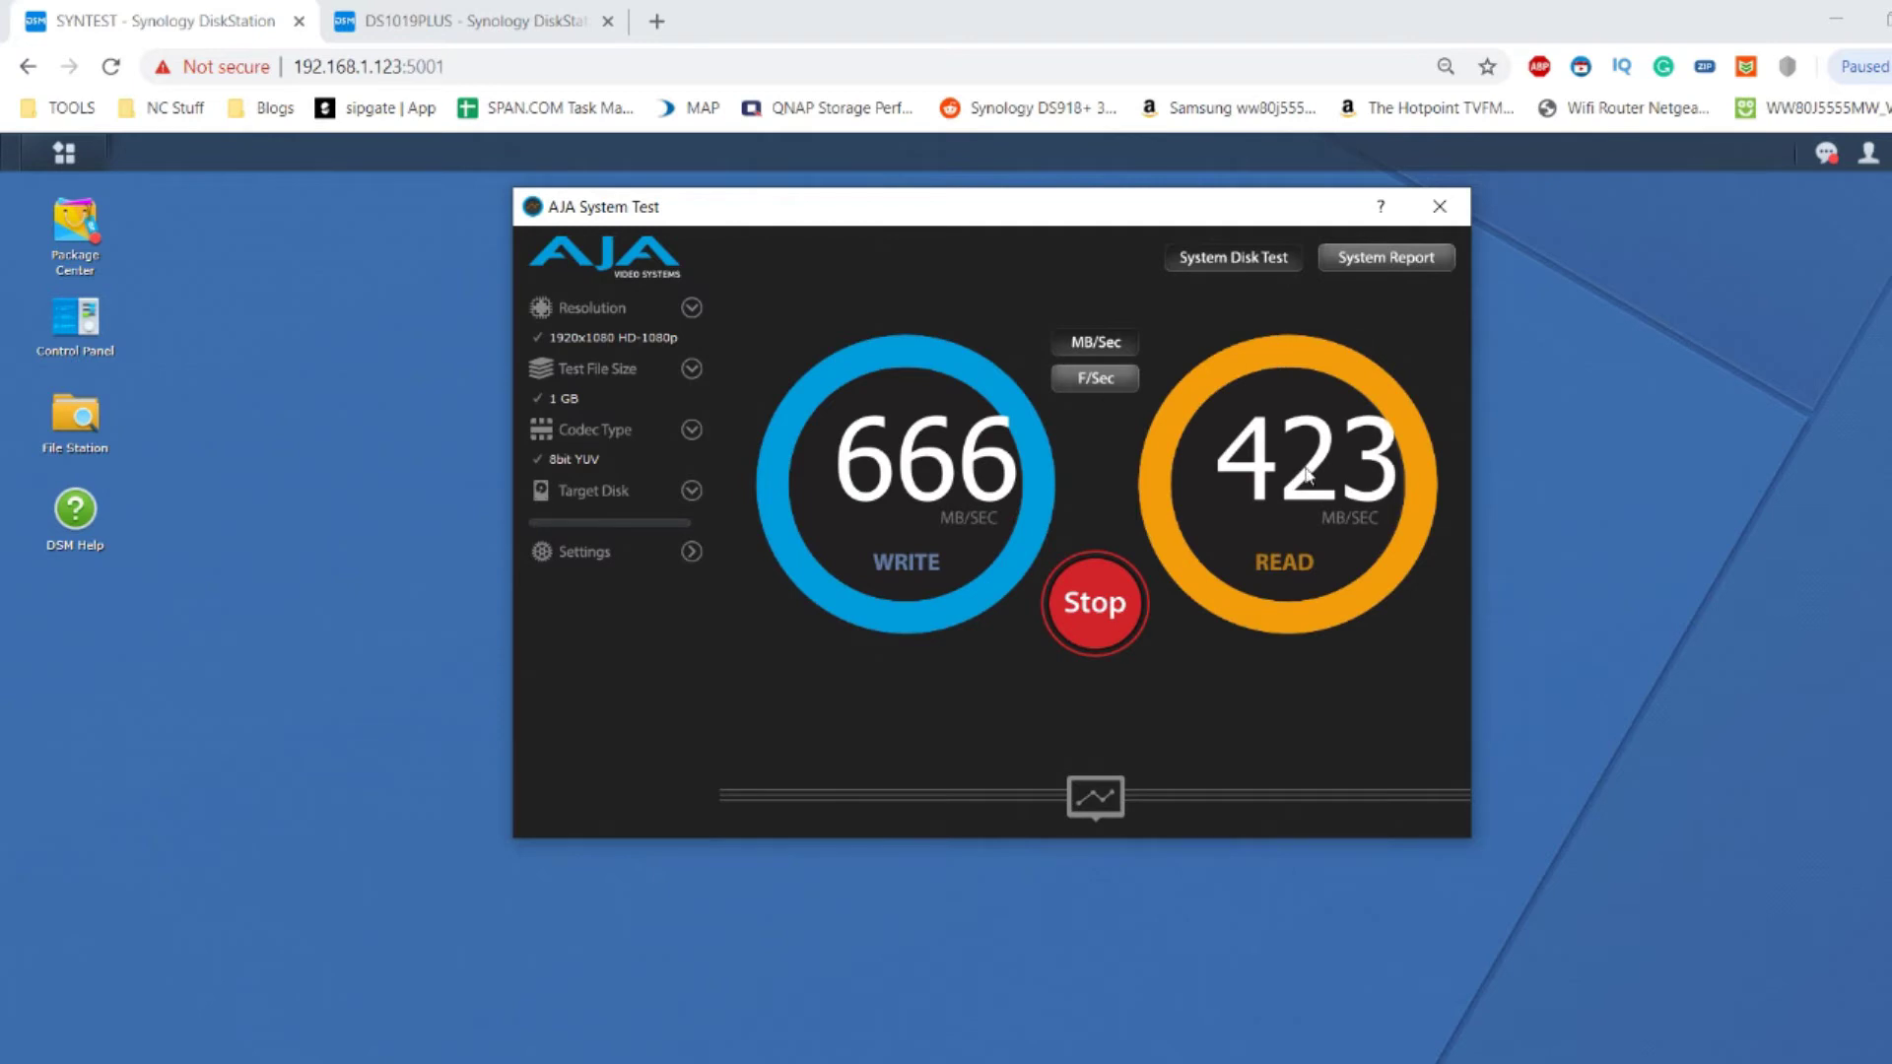
left_click(1097, 615)
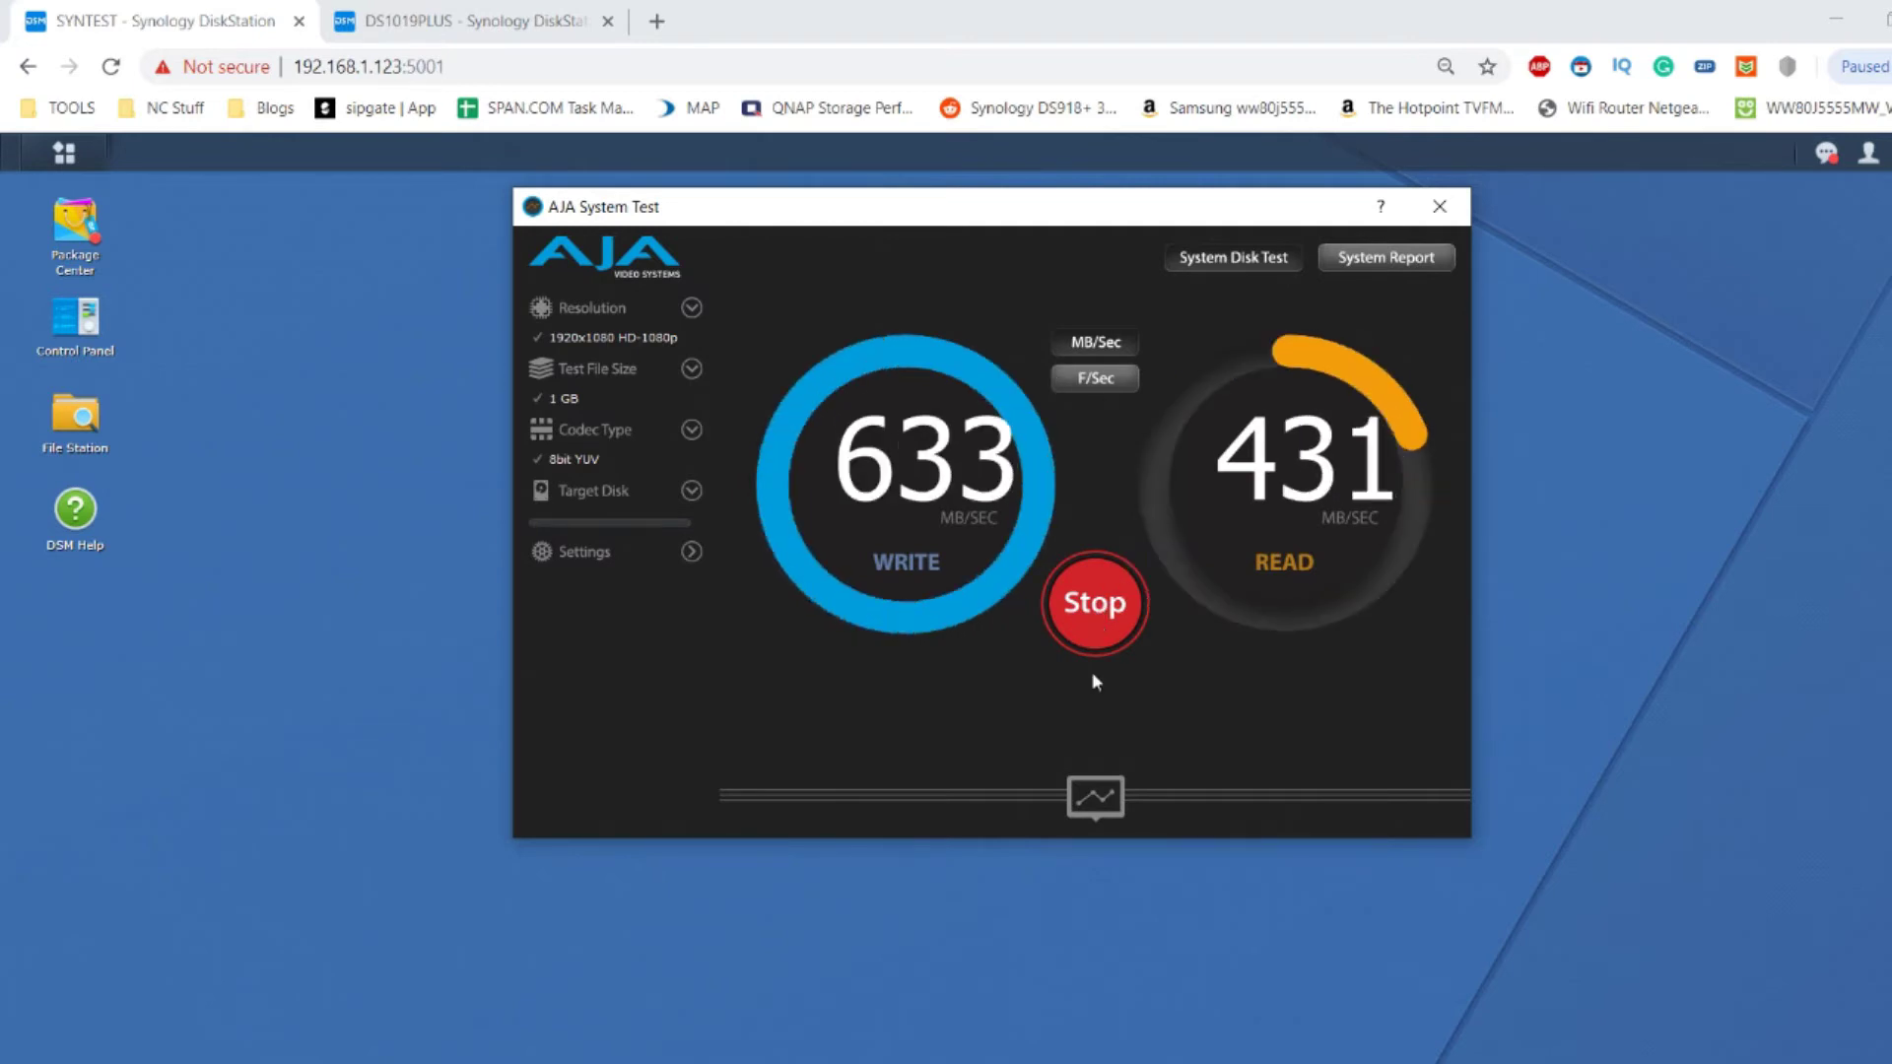
left_click(1441, 209)
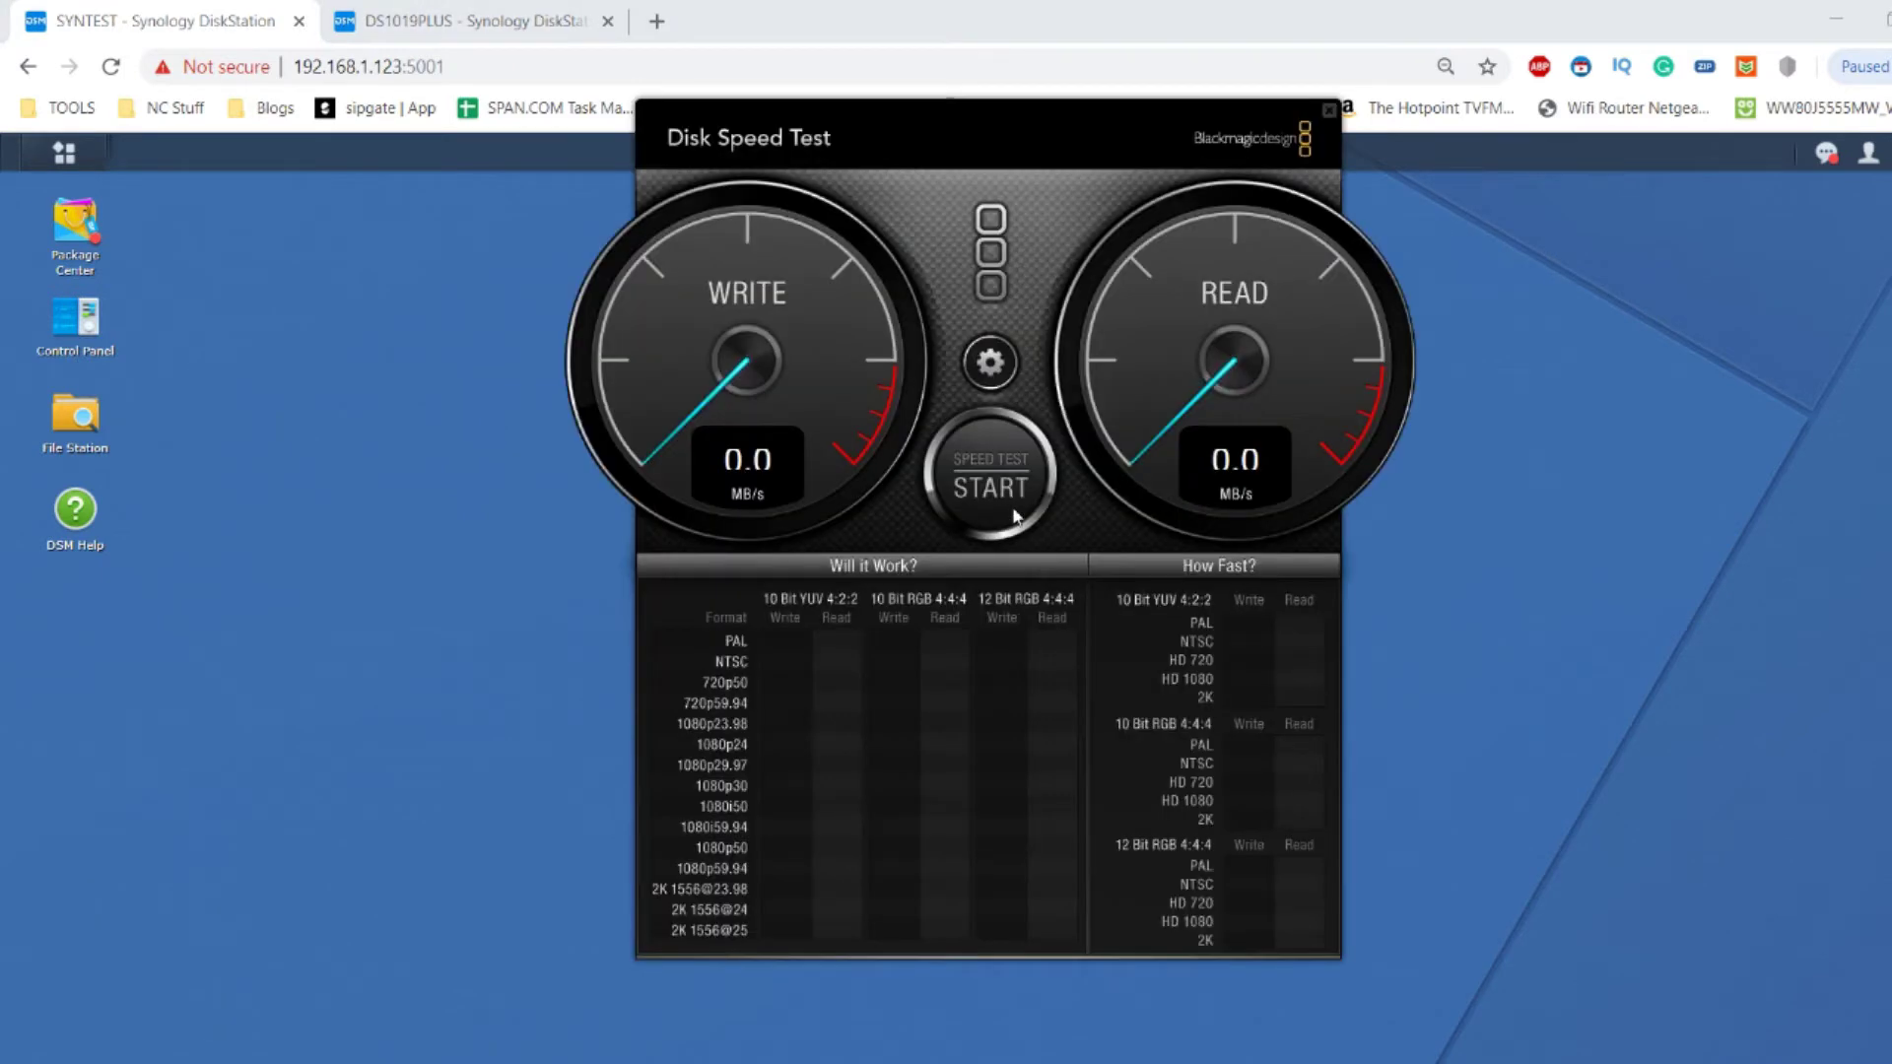
Point Blackmagic Disk Speed Test's target drive at WDRedSA500RAID1 (T:).
left_click(988, 364)
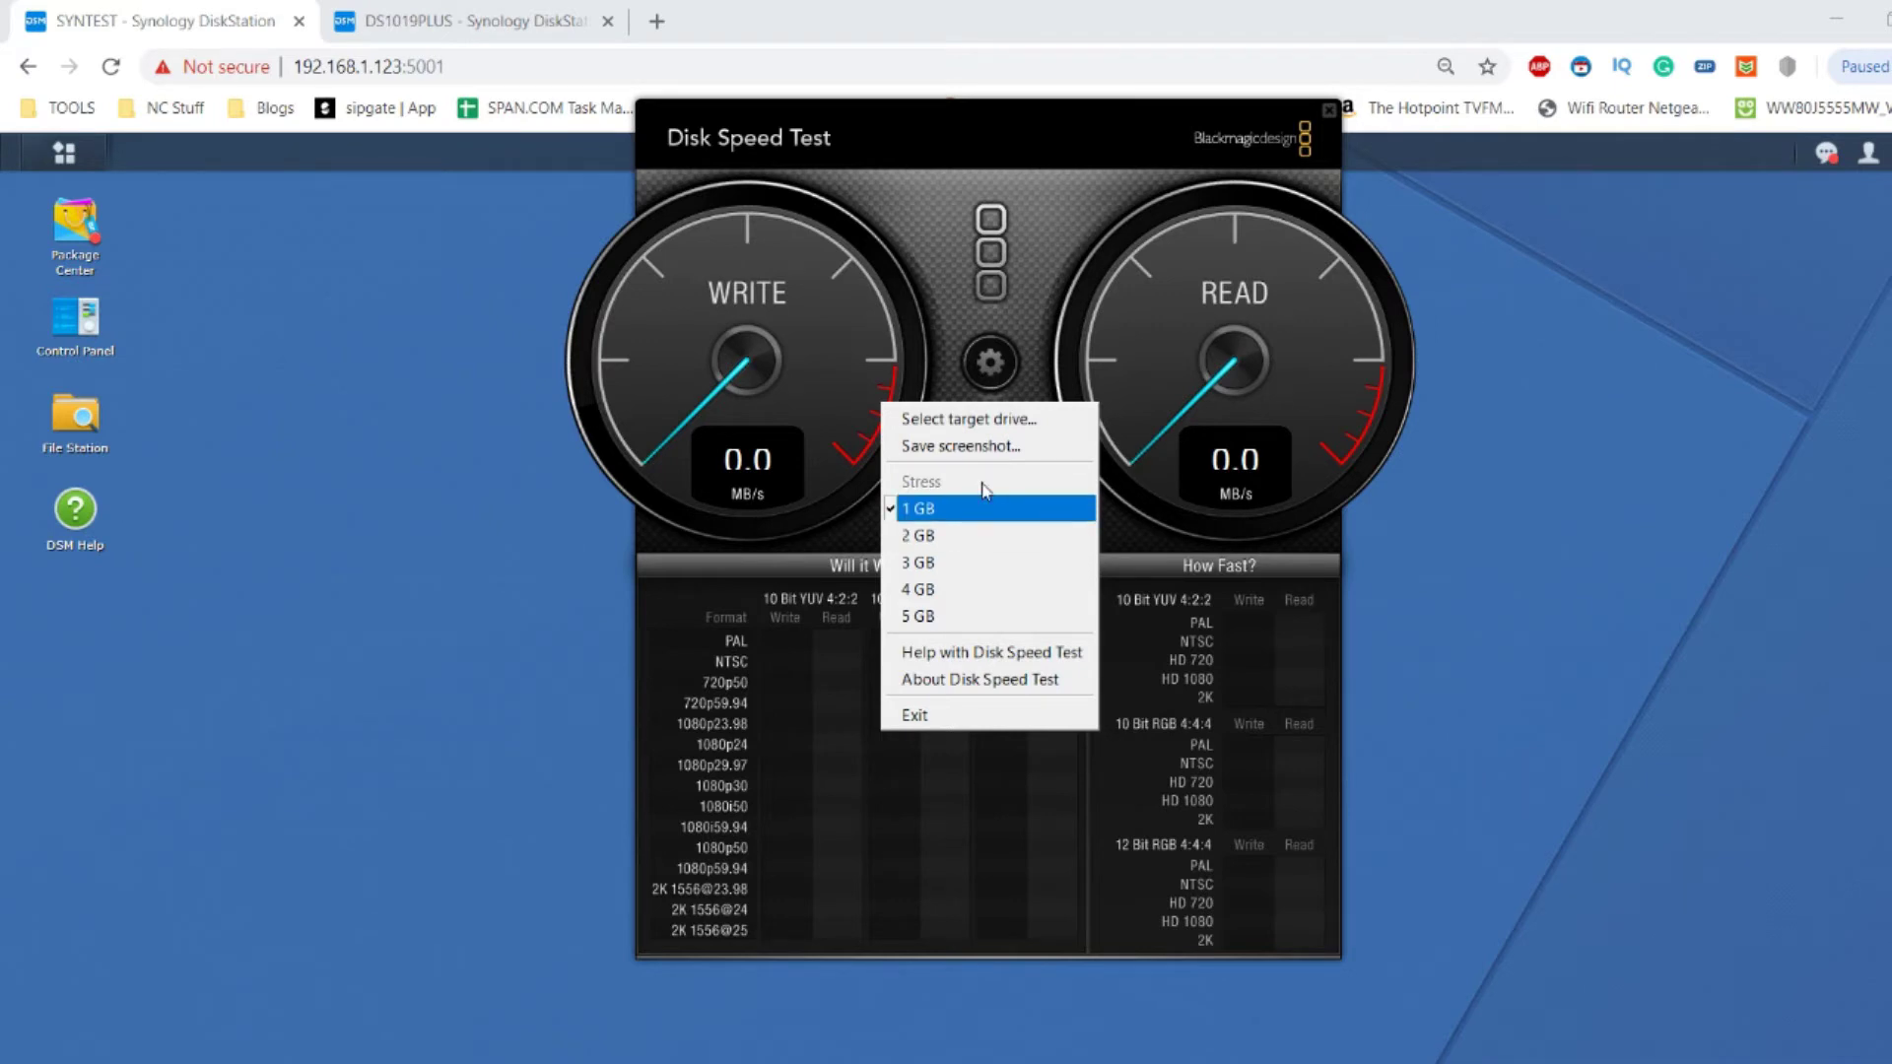
left_click(1024, 419)
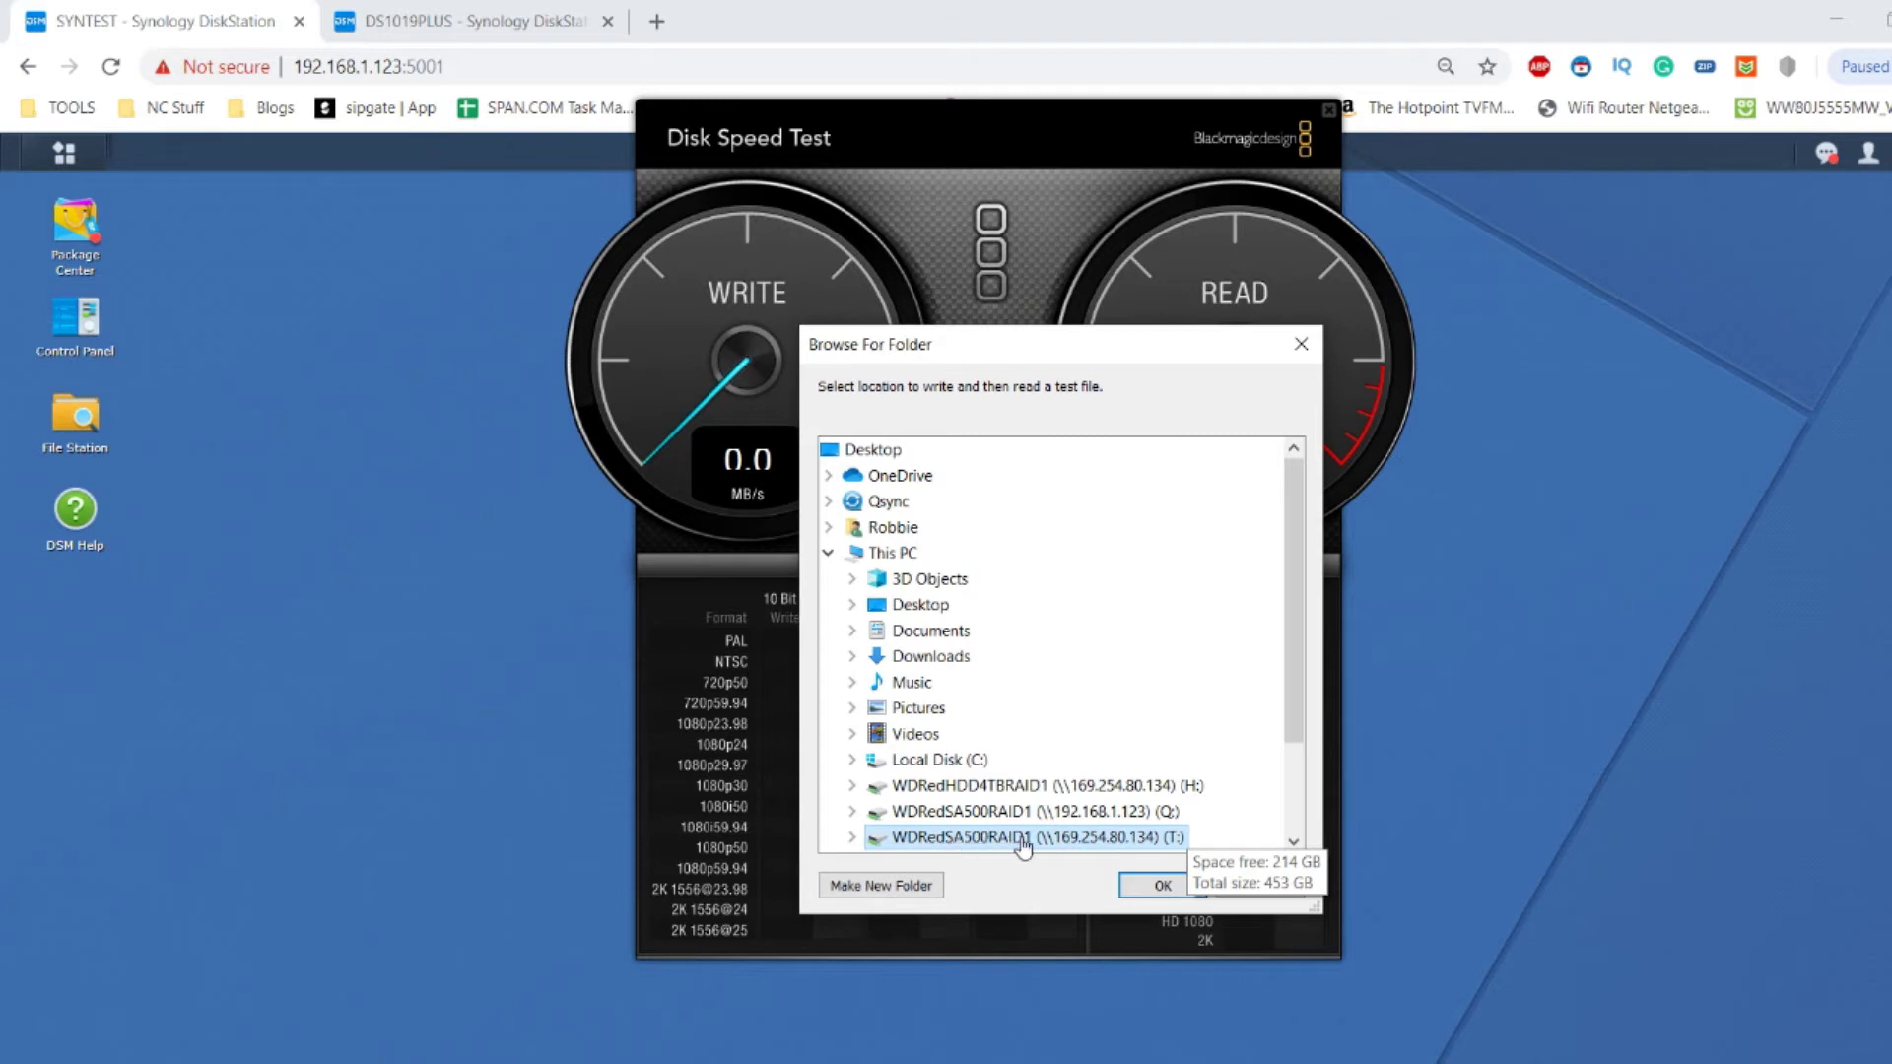
left_click(1066, 840)
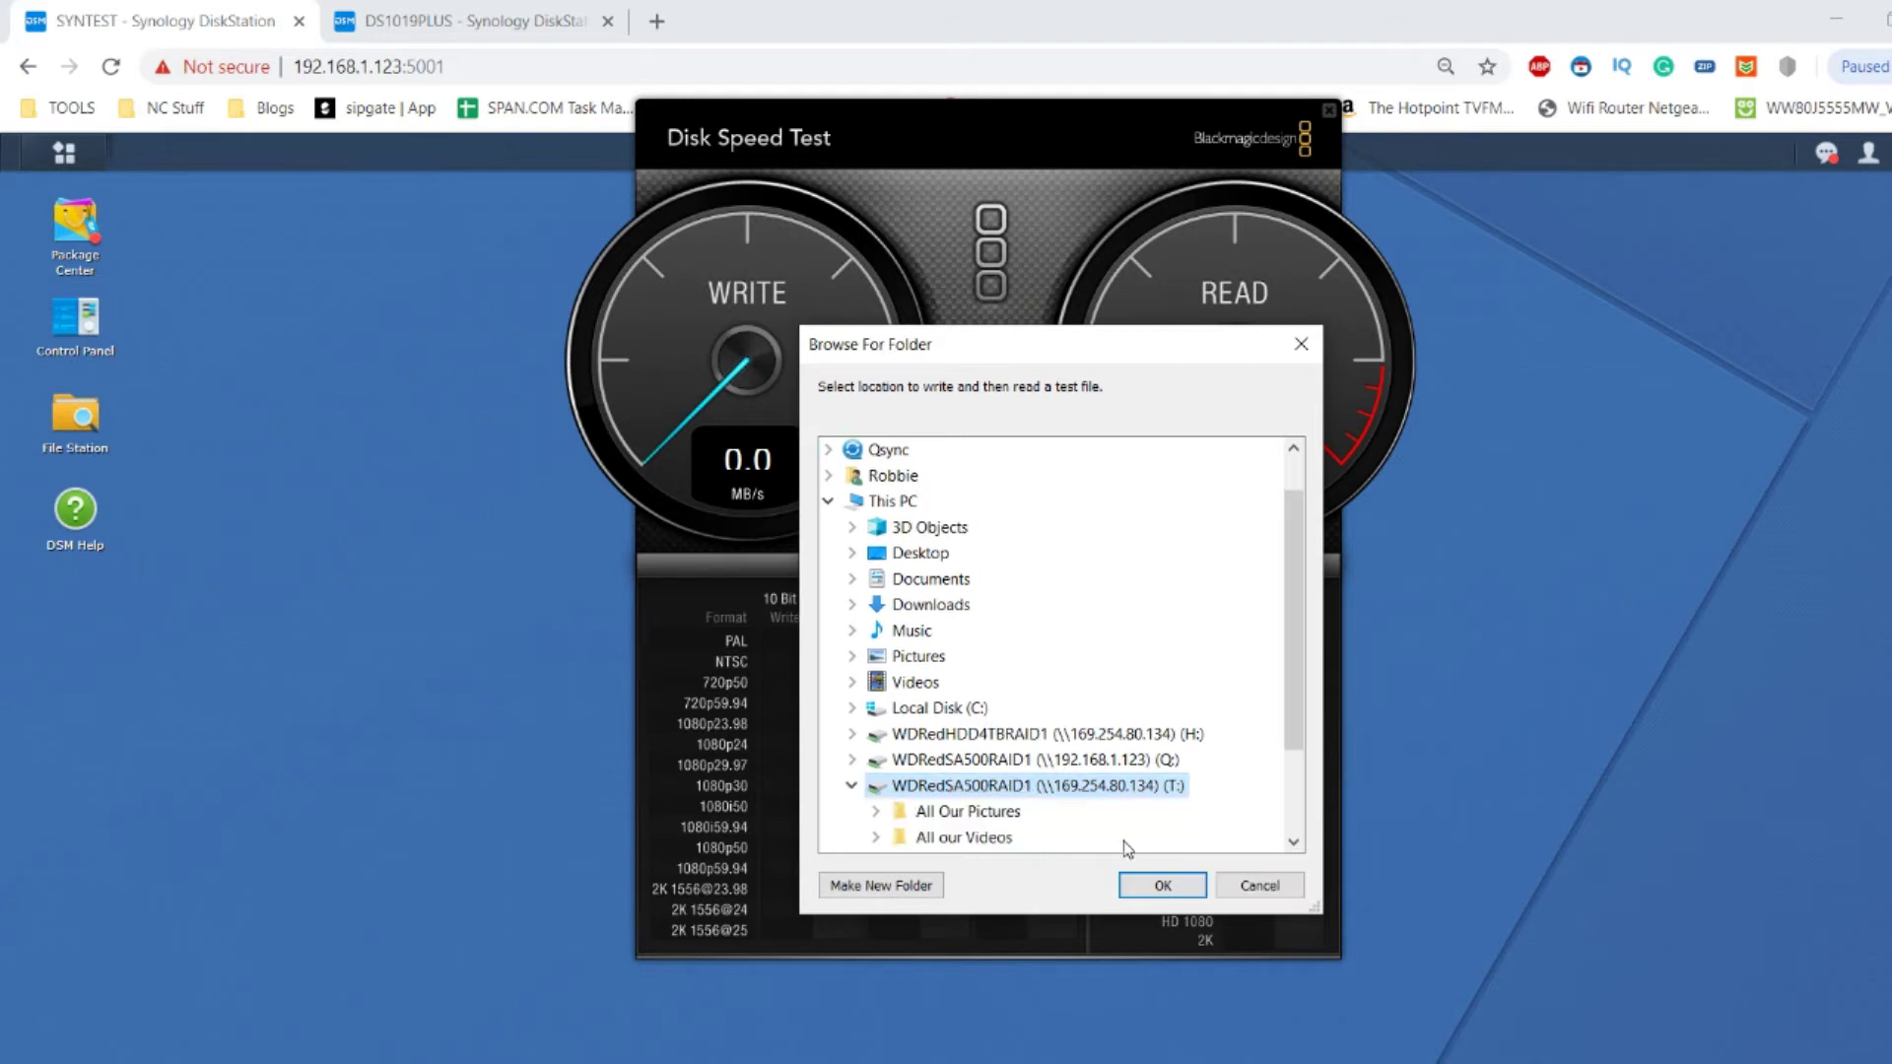
left_click(1164, 885)
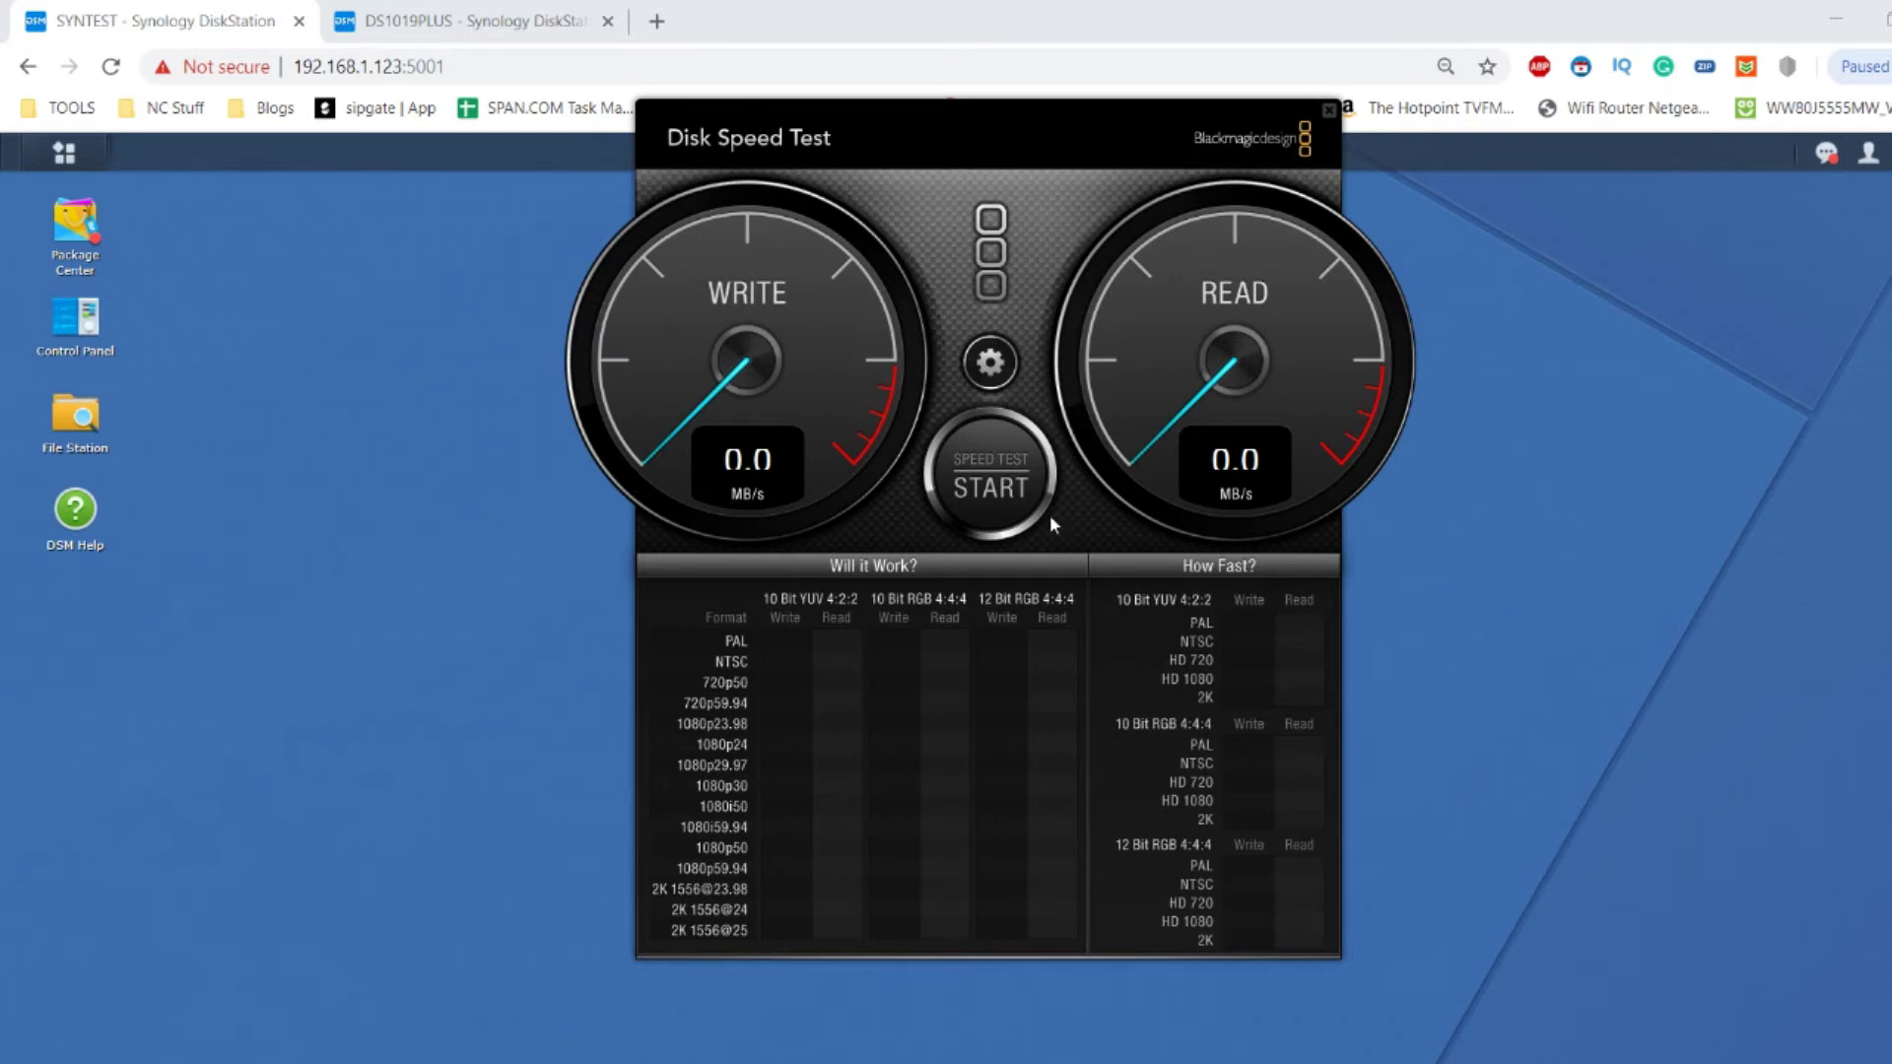
Run the speed test on T: and stop it at 773.1 MB/s write, 450.4 MB/s read.
left_click(996, 475)
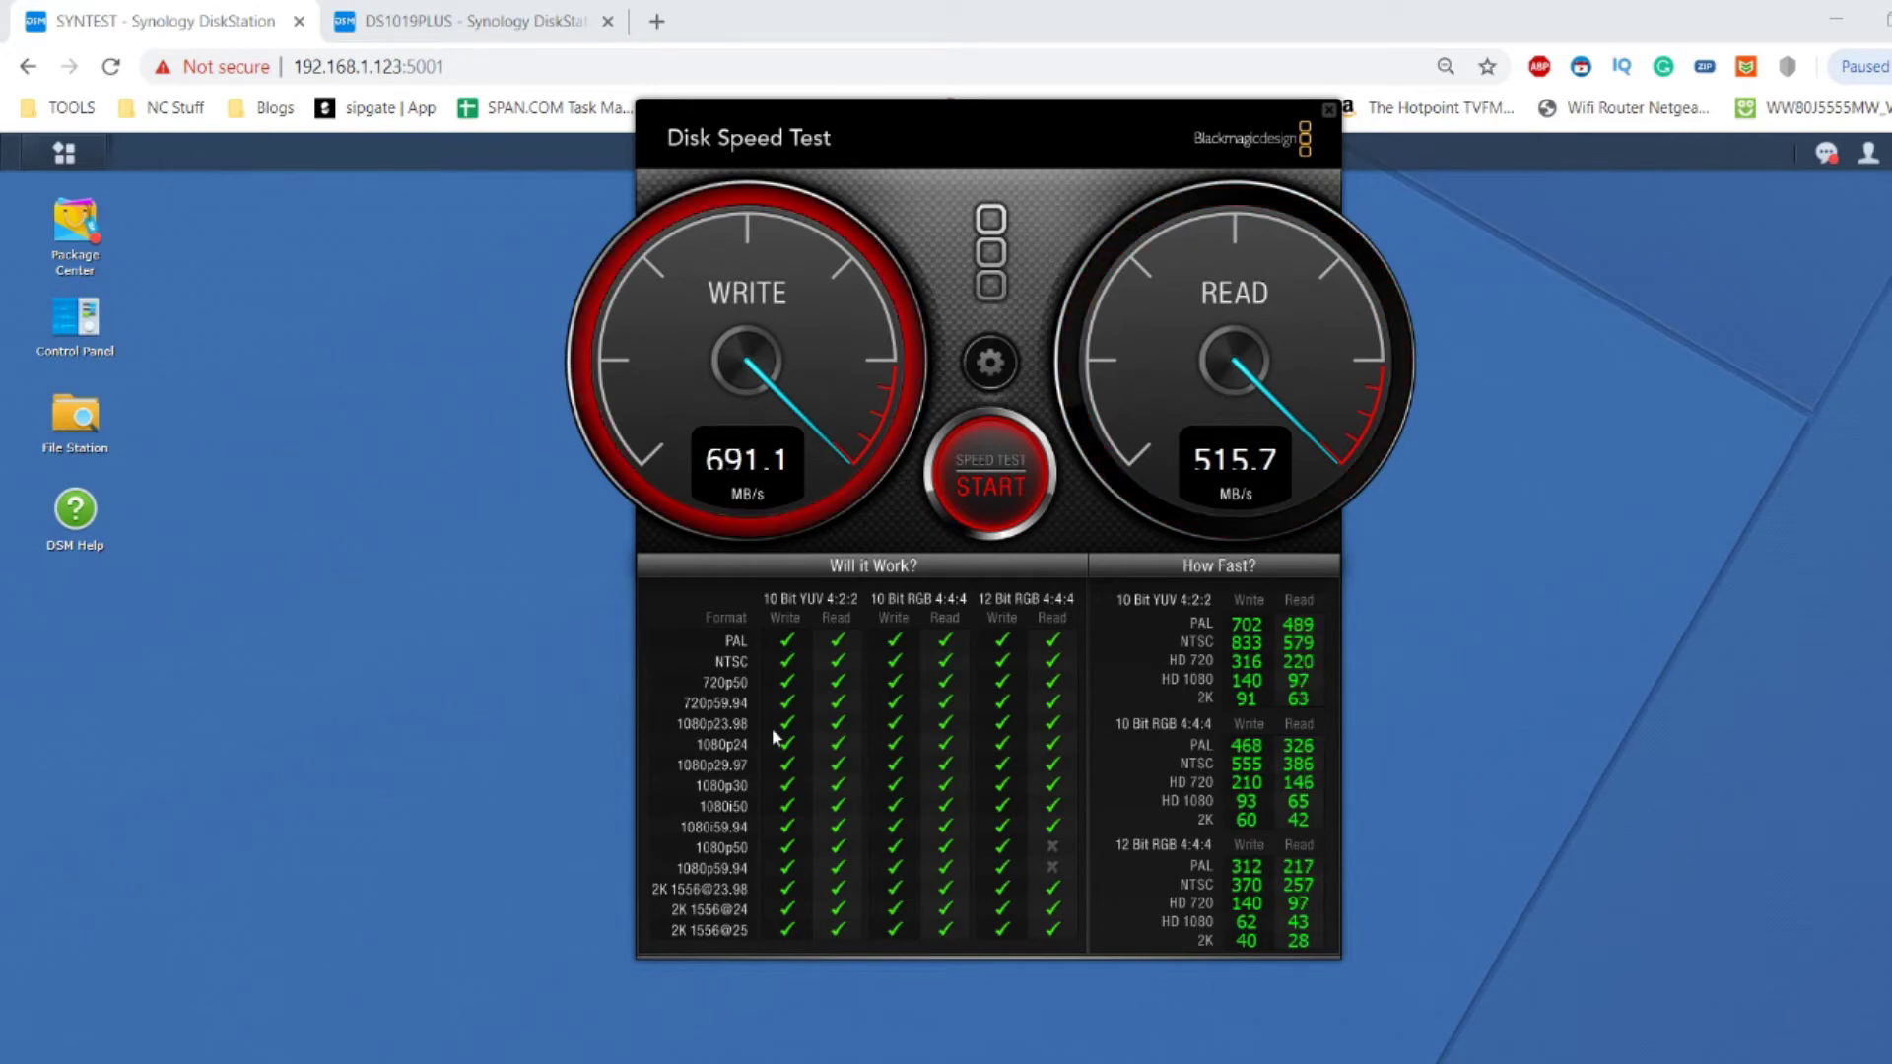
key("alt+Tab")
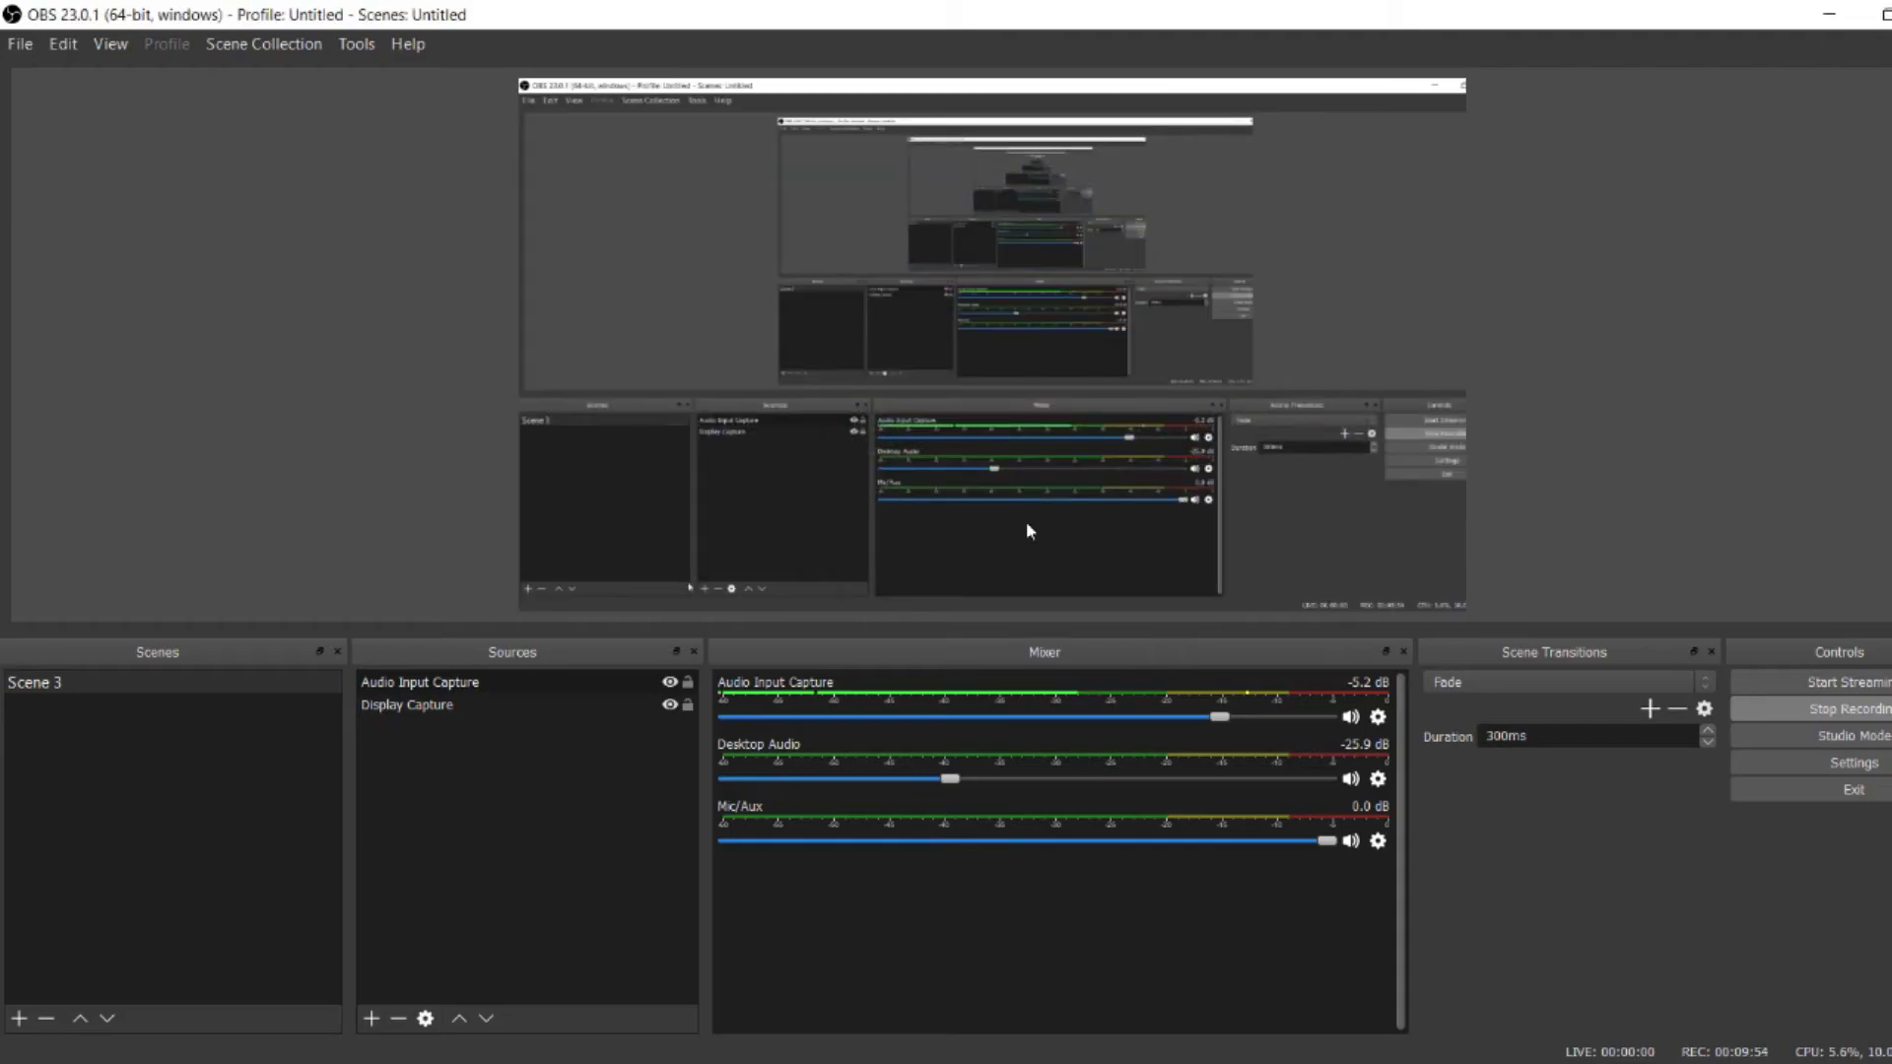
left_click(1827, 14)
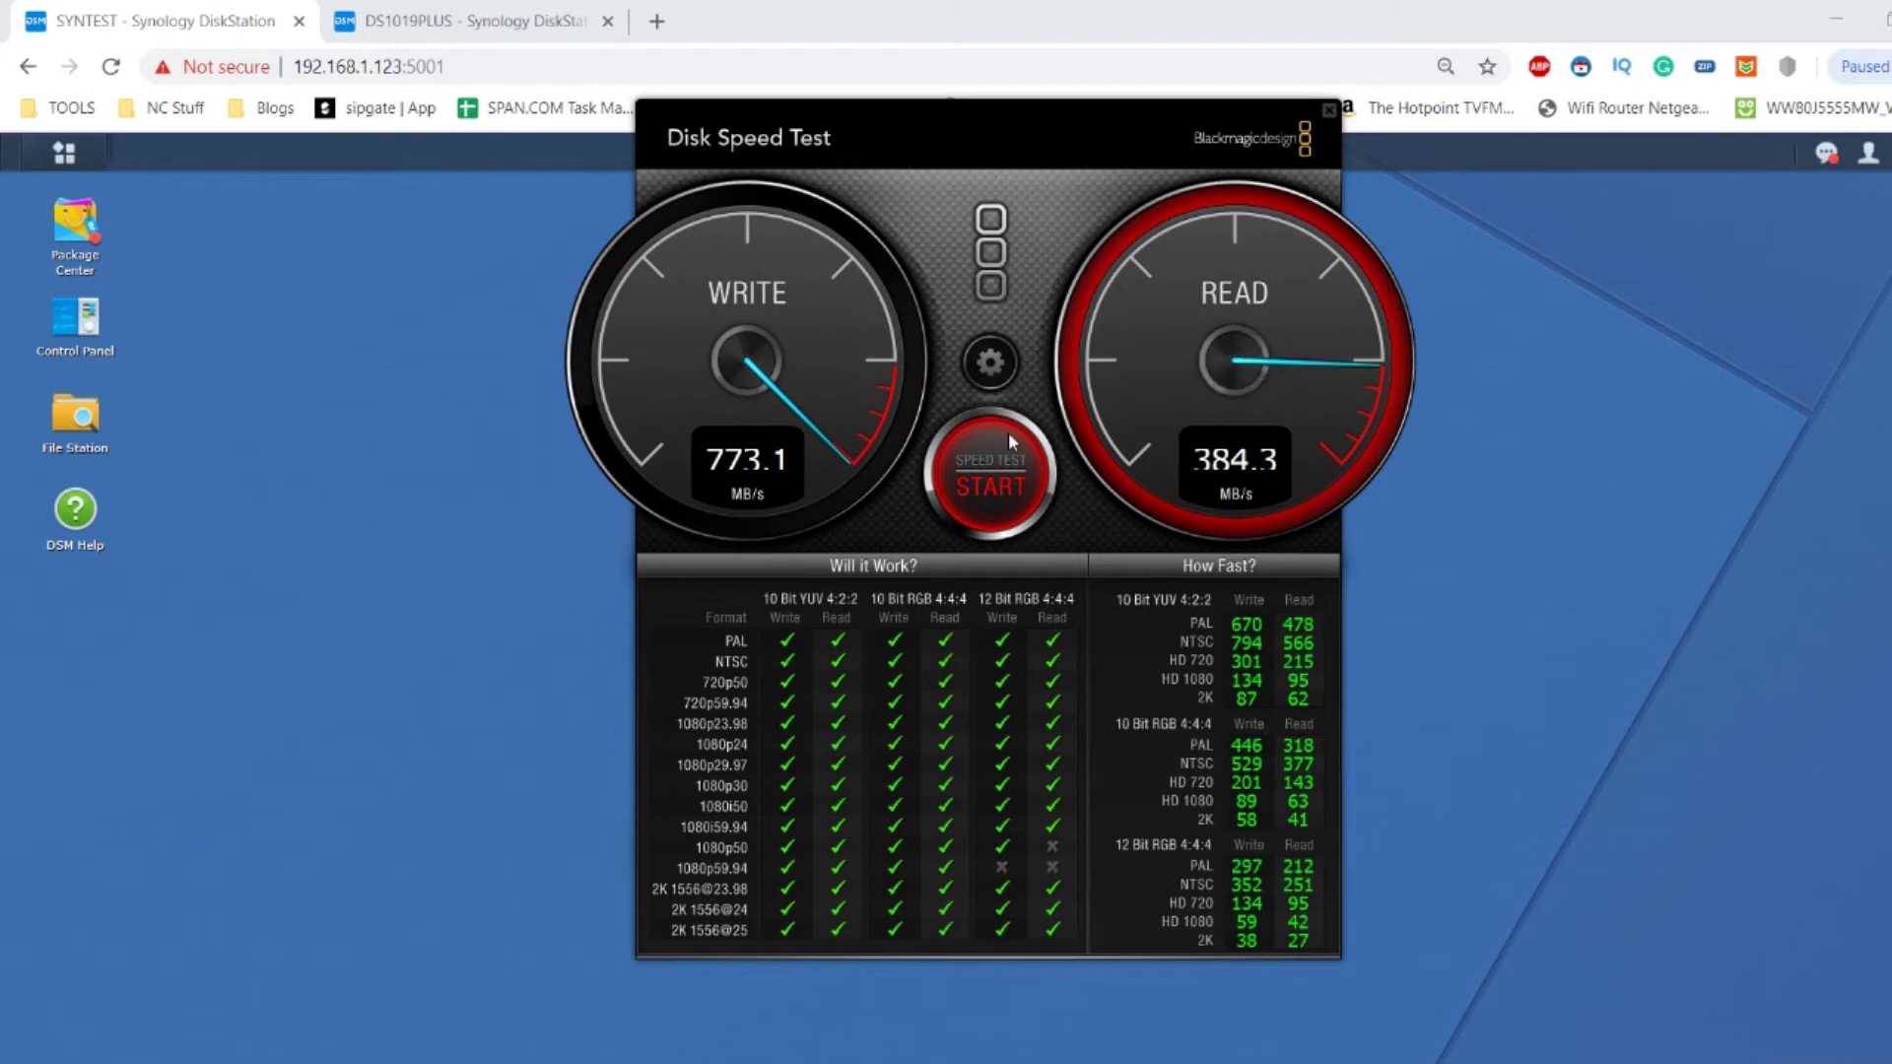
left_click(1001, 465)
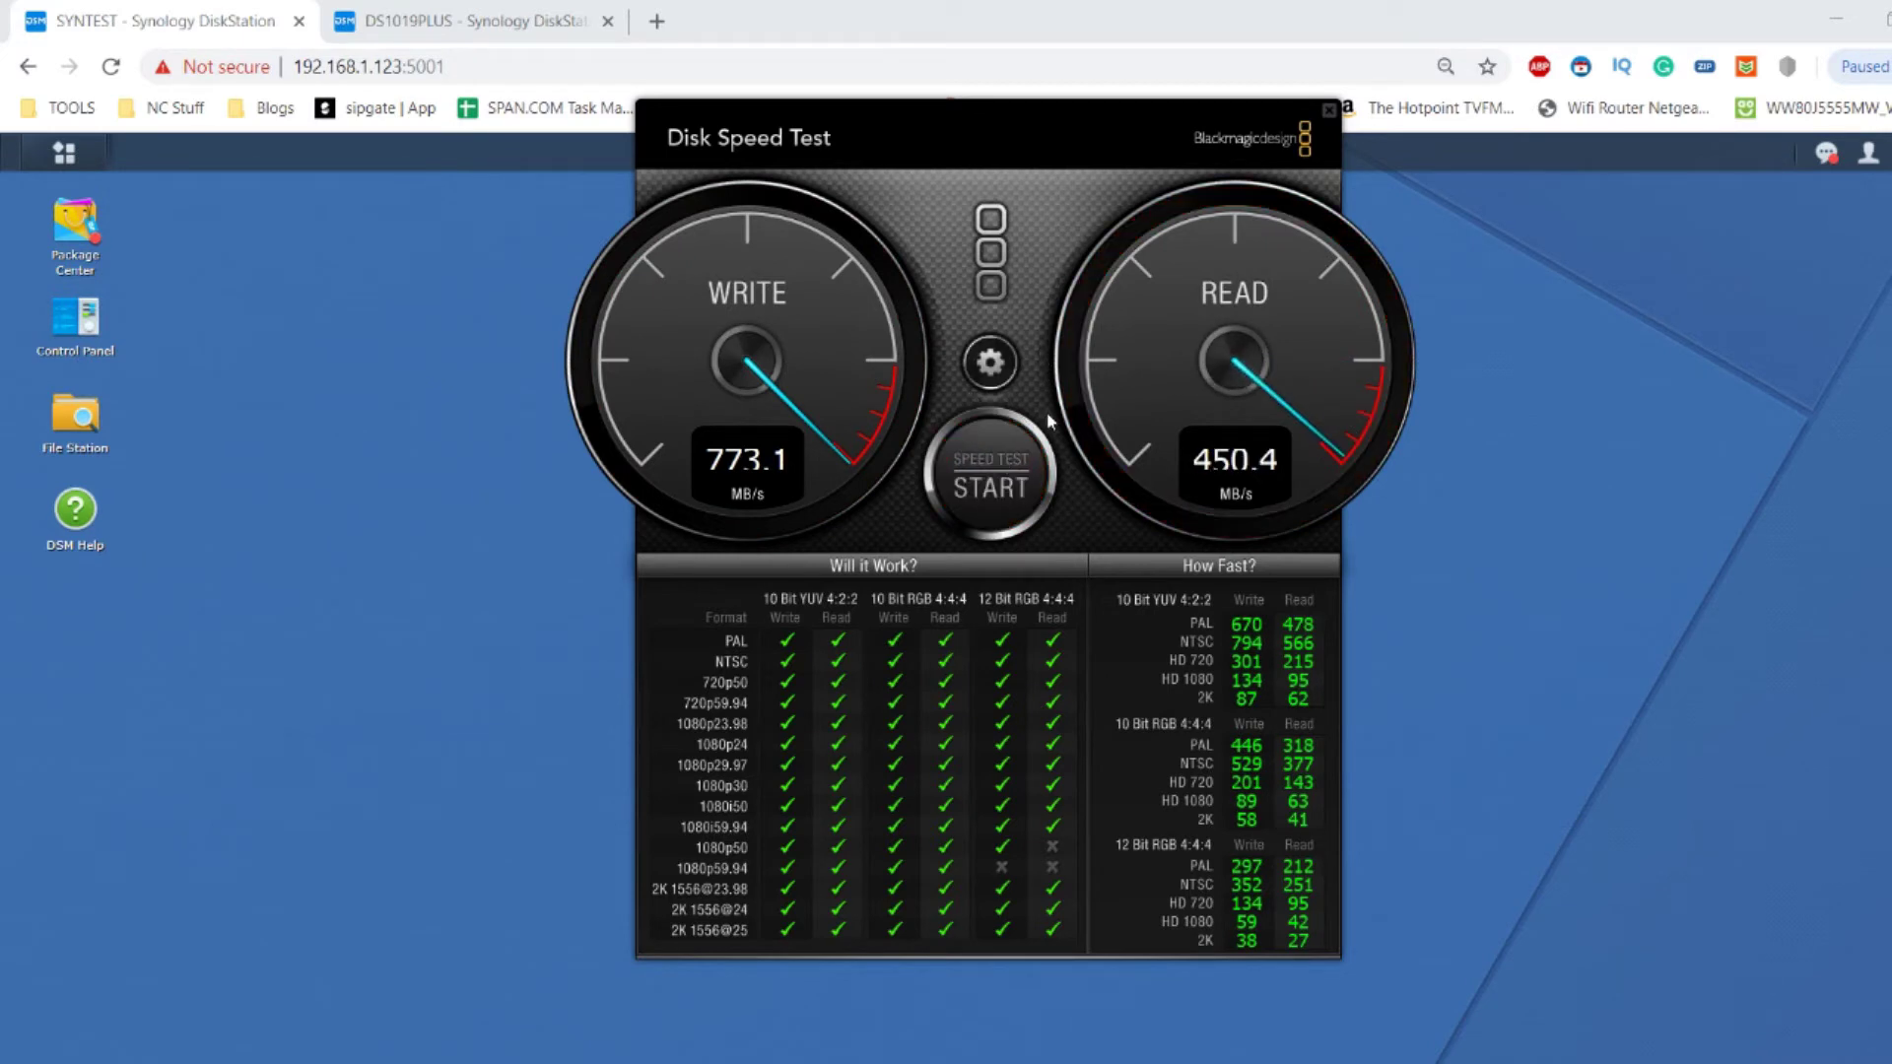
left_click(990, 361)
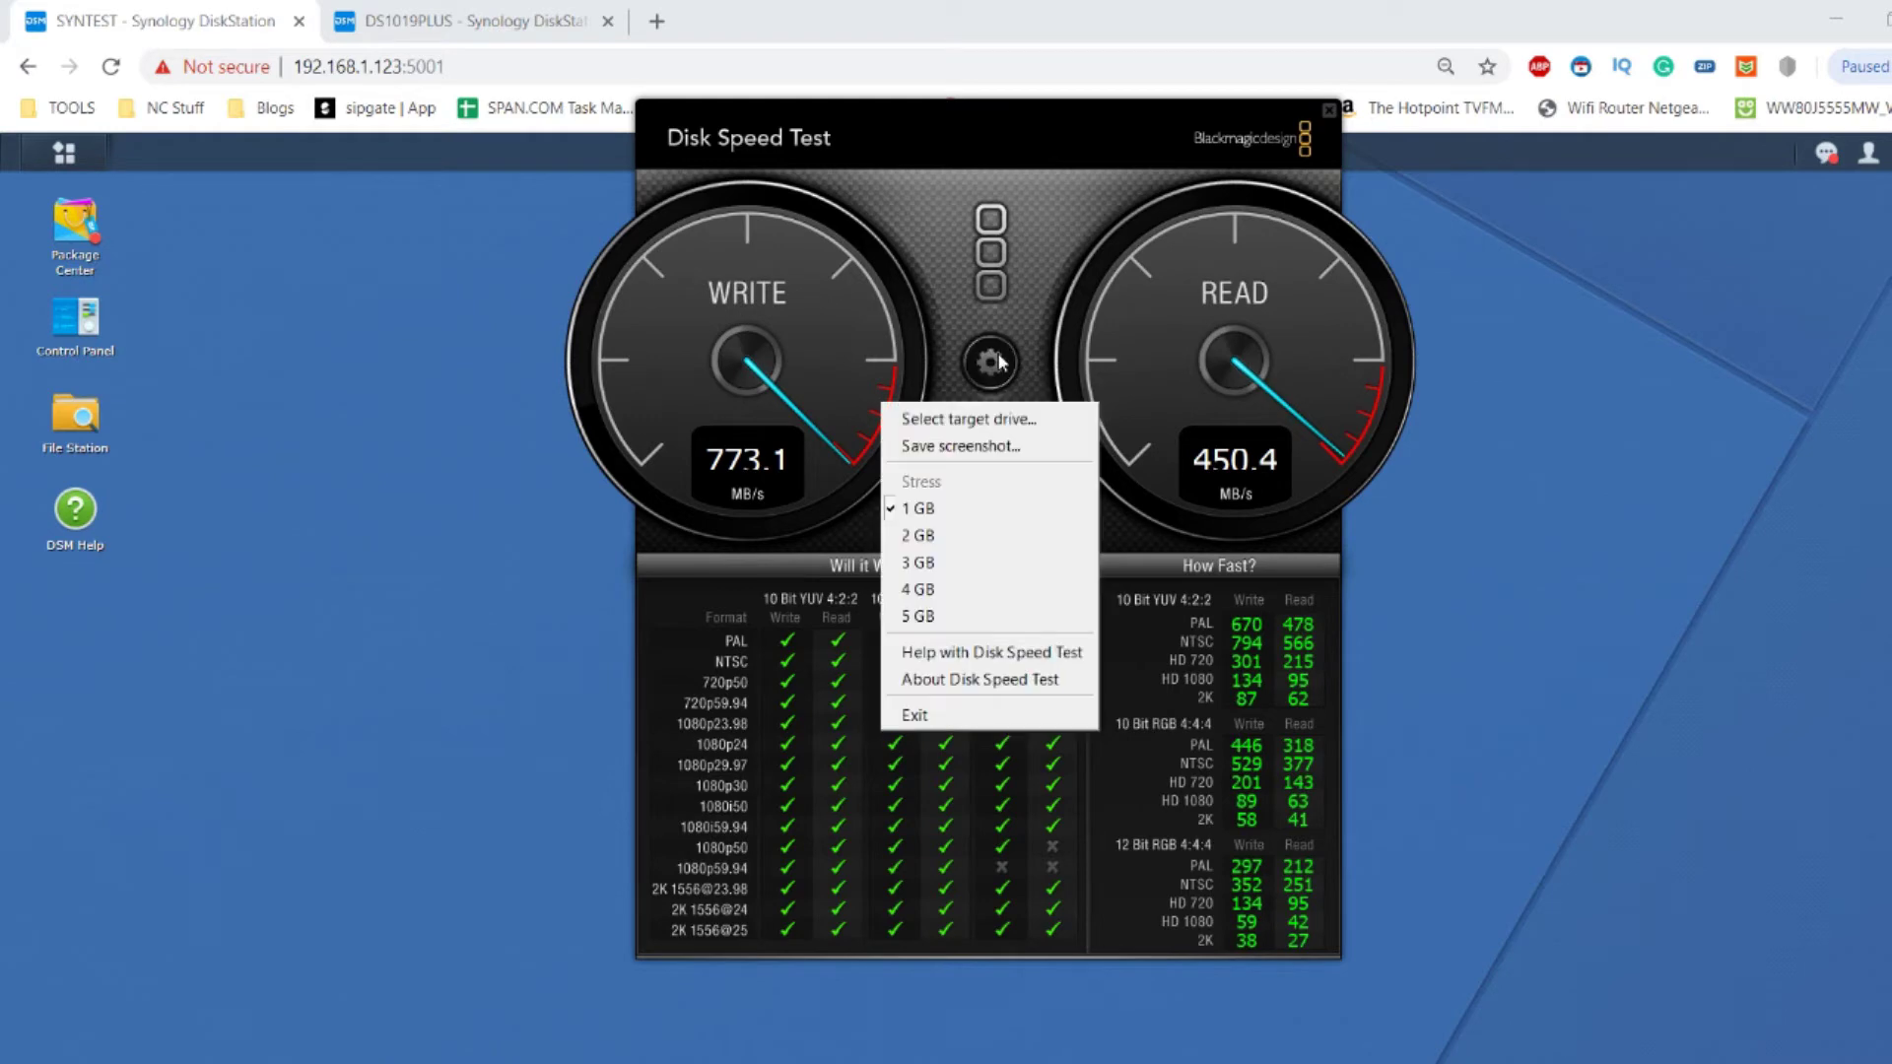
Switch the test target to the WDRedHDD4TBRAID1 (H:) network drive.
left_click(1001, 418)
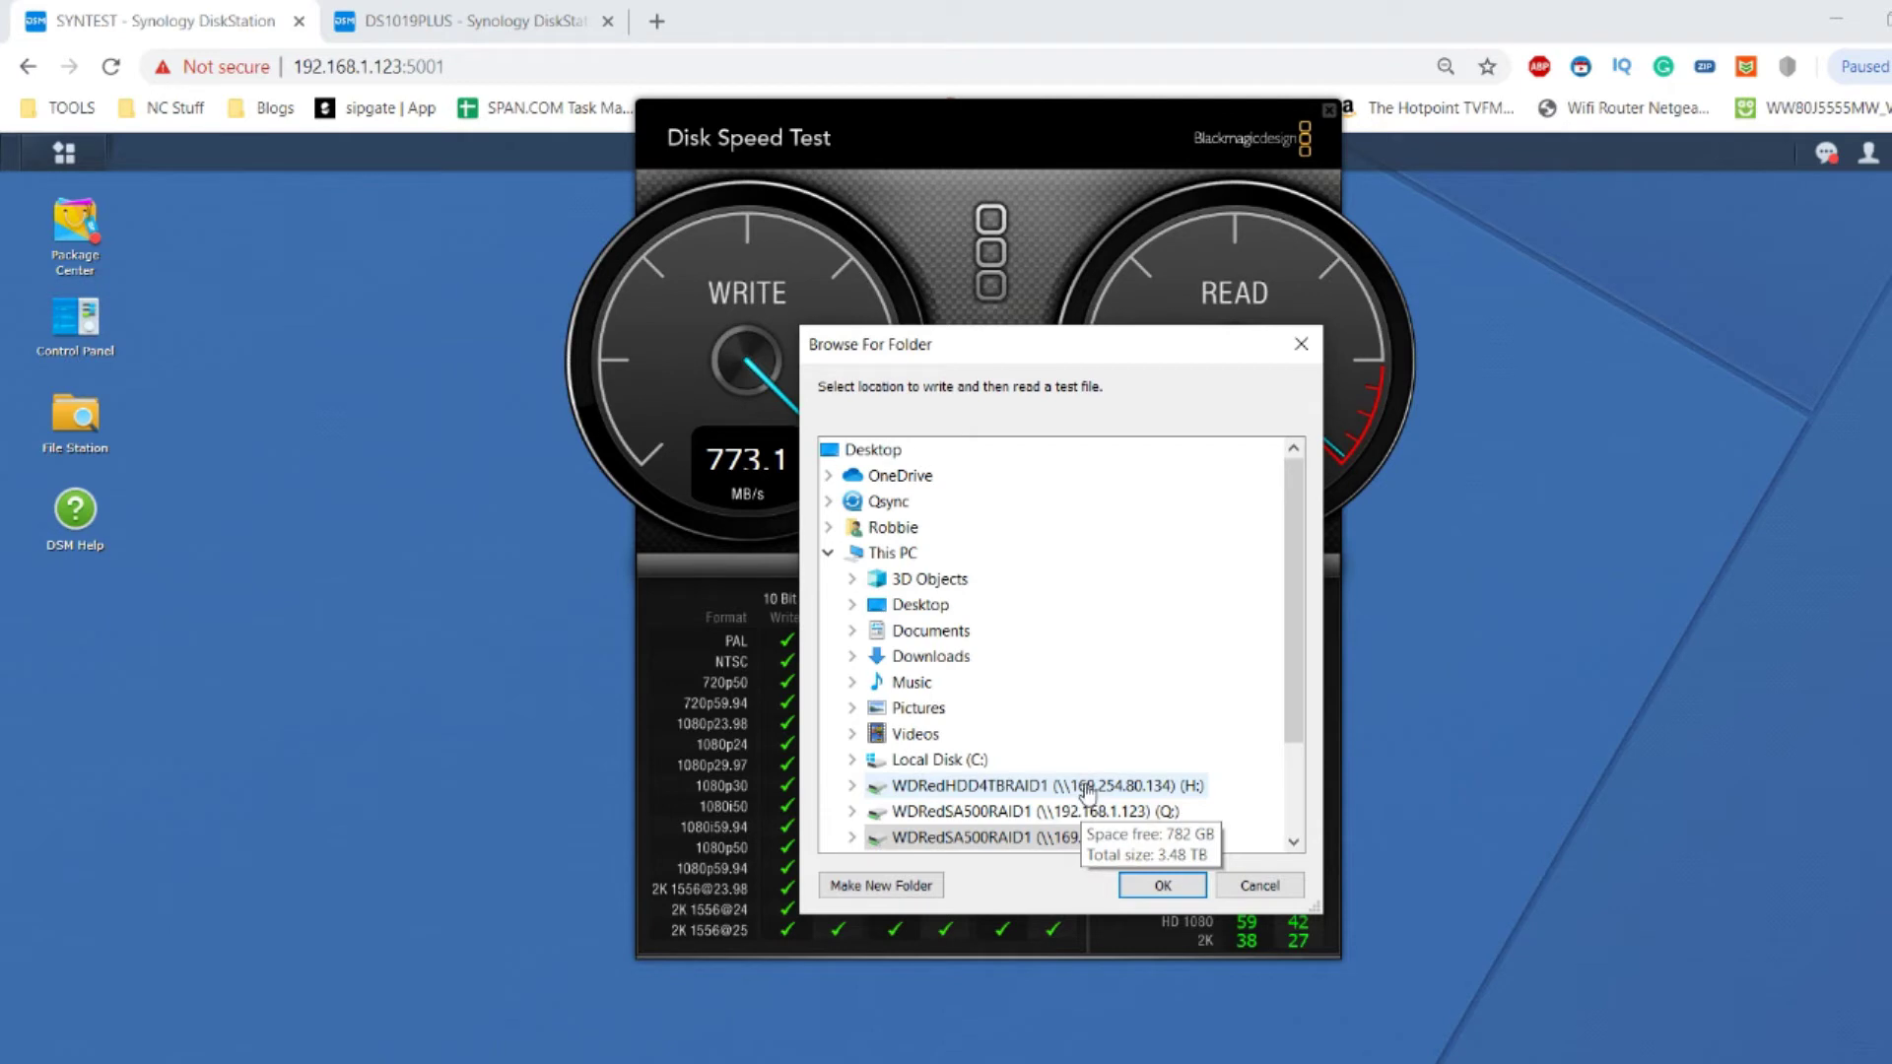
double_click(1087, 786)
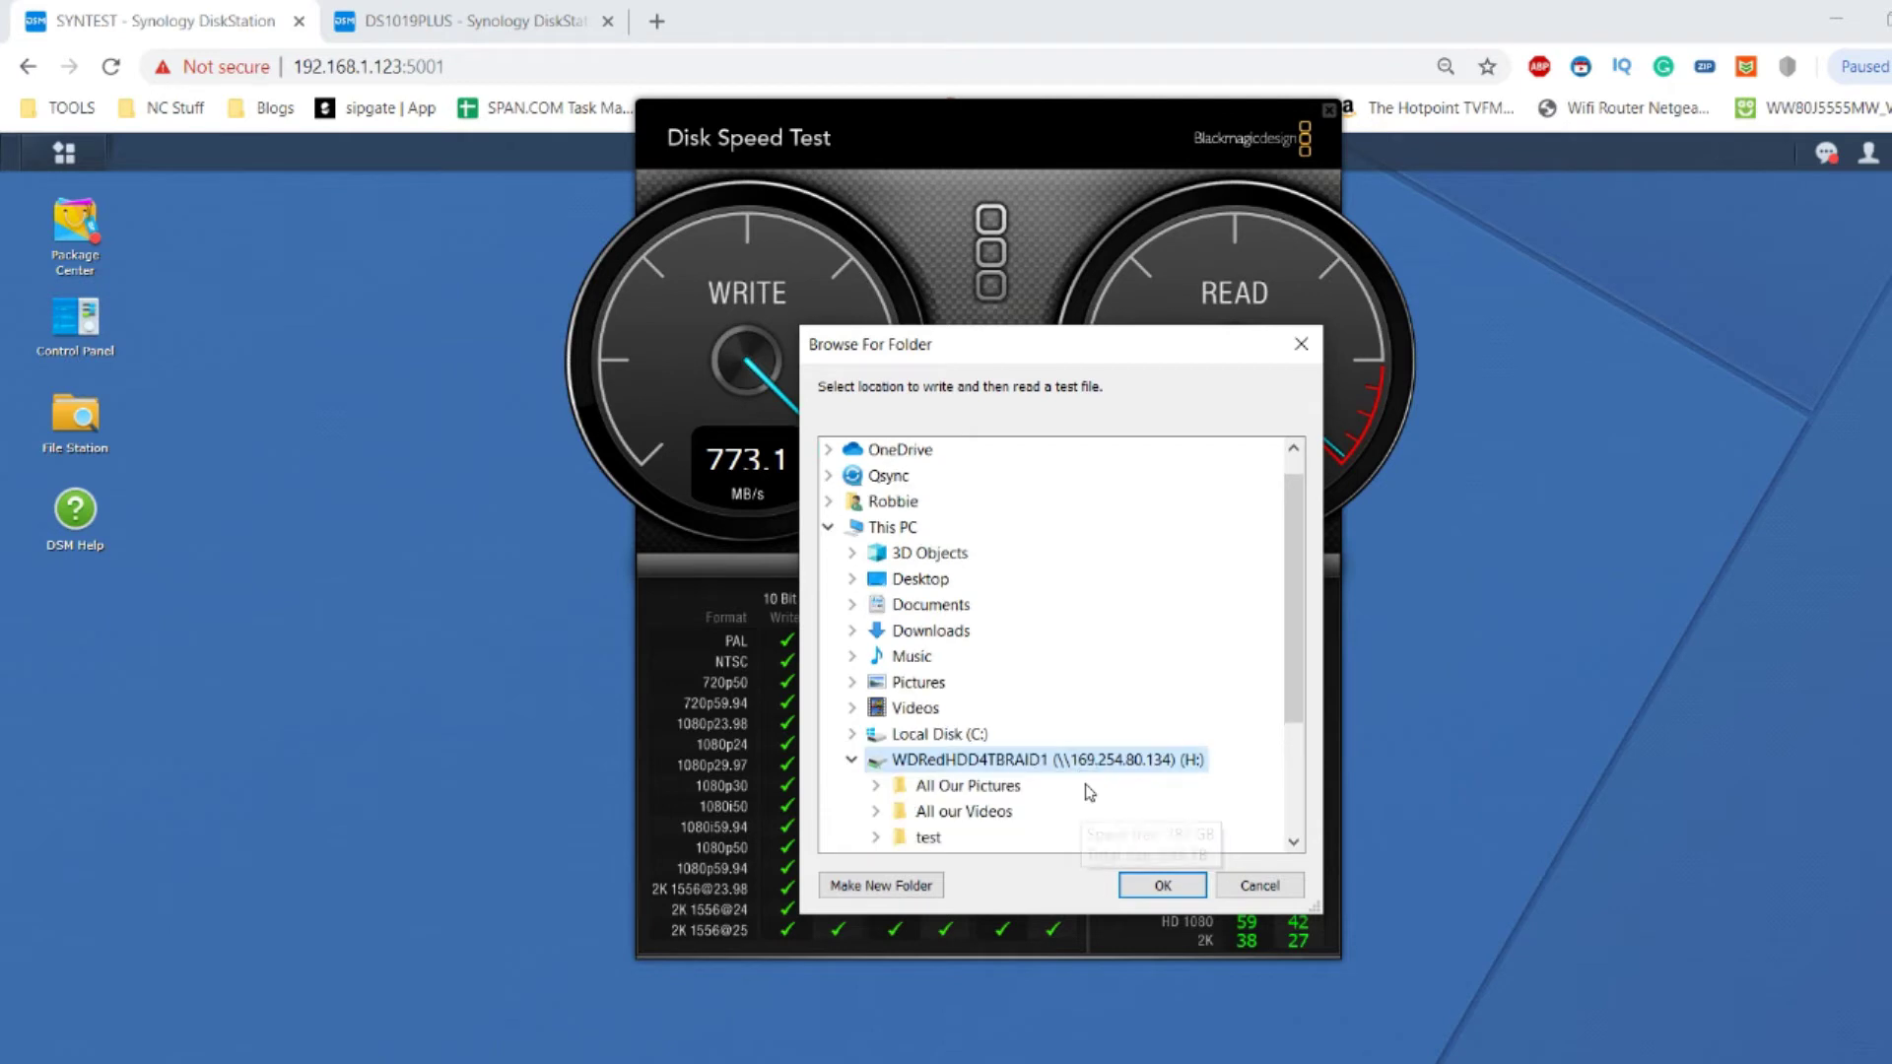
left_click(1163, 886)
Benchmark H: to about 148.2 MB/s write and 521.5 MB/s read, then close the tester.
left_click(990, 443)
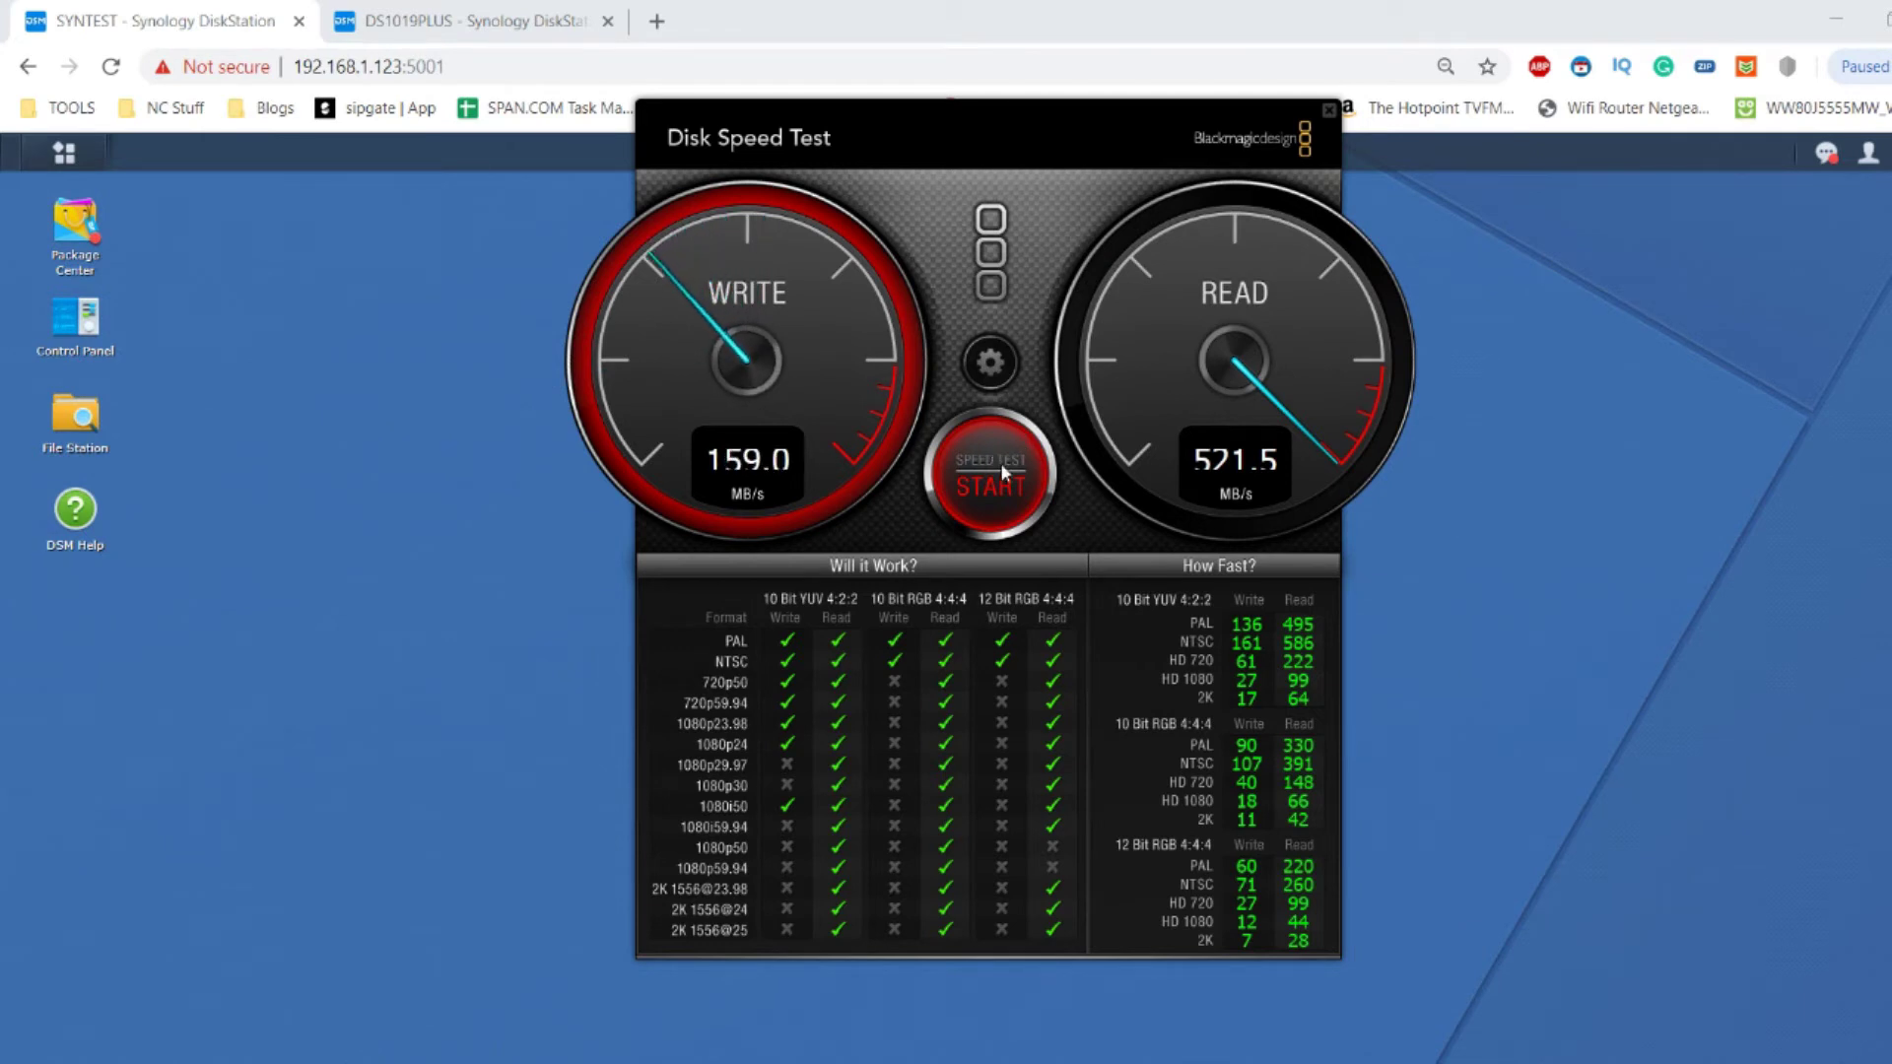
left_click(1002, 459)
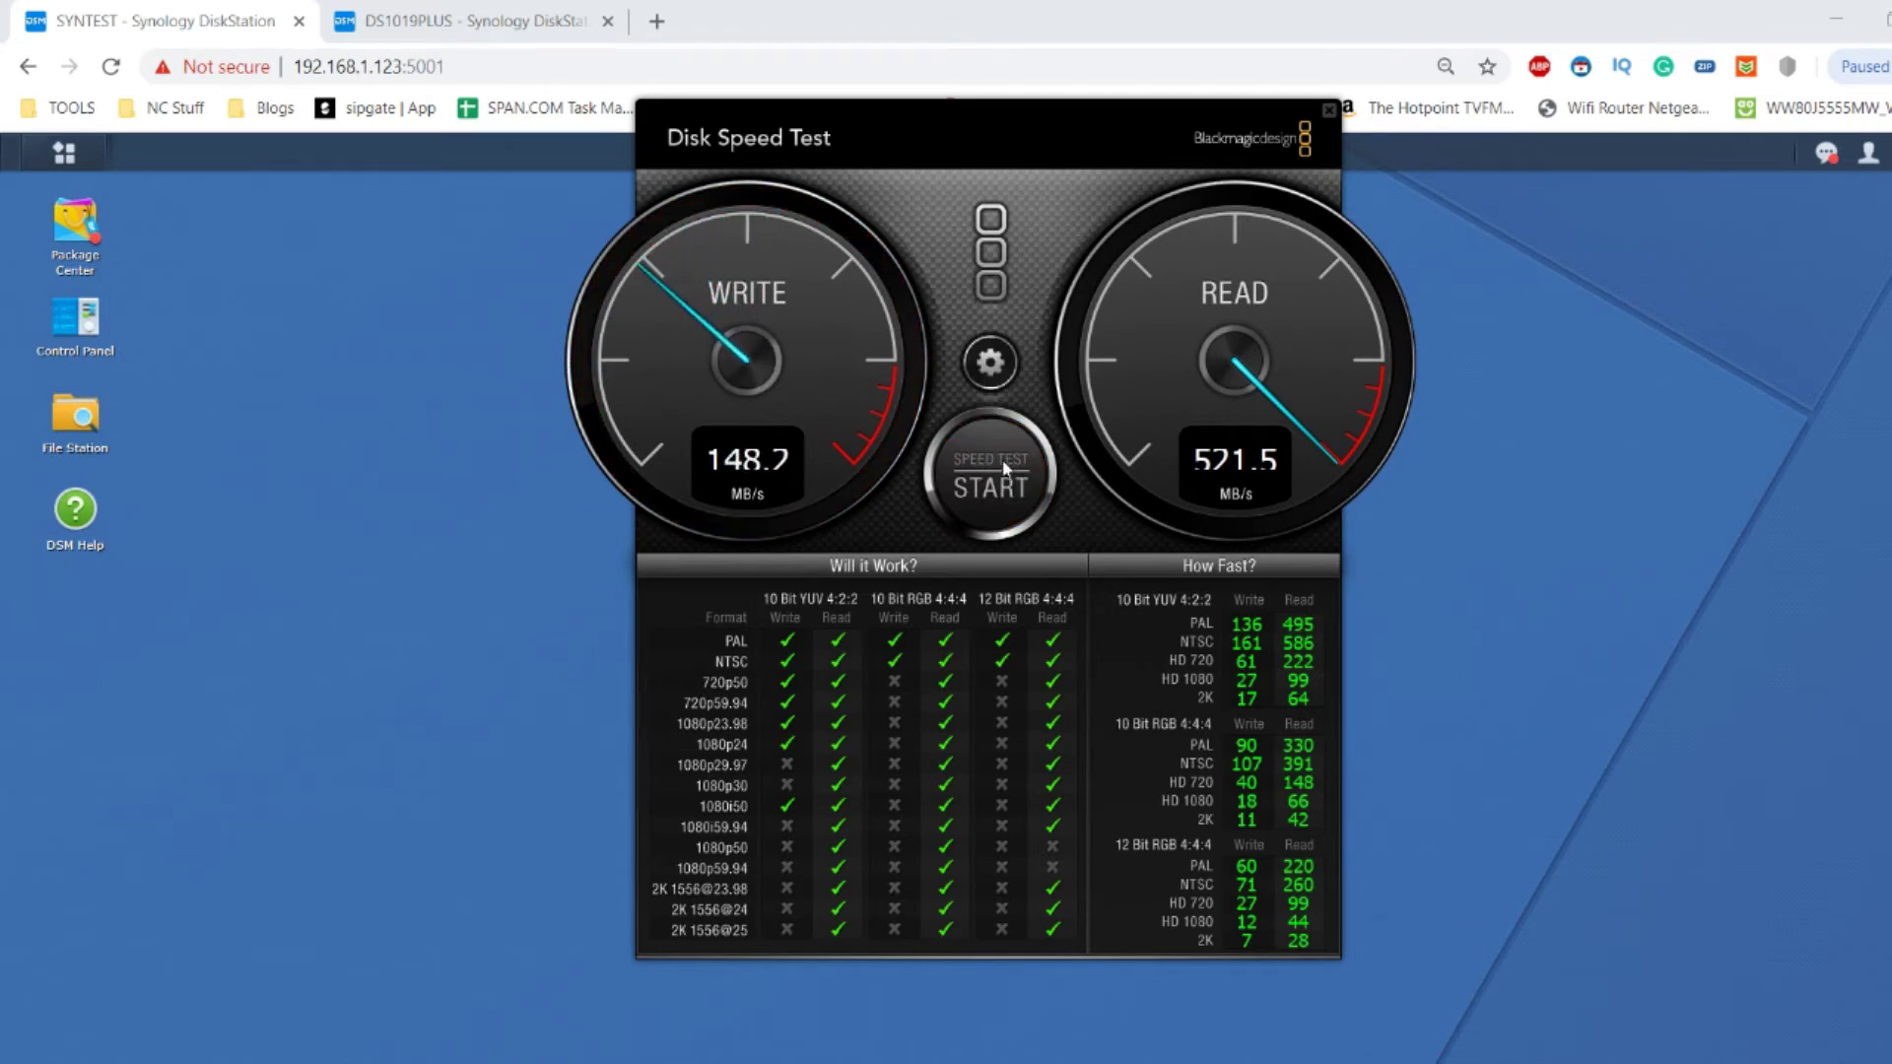
left_click(1328, 111)
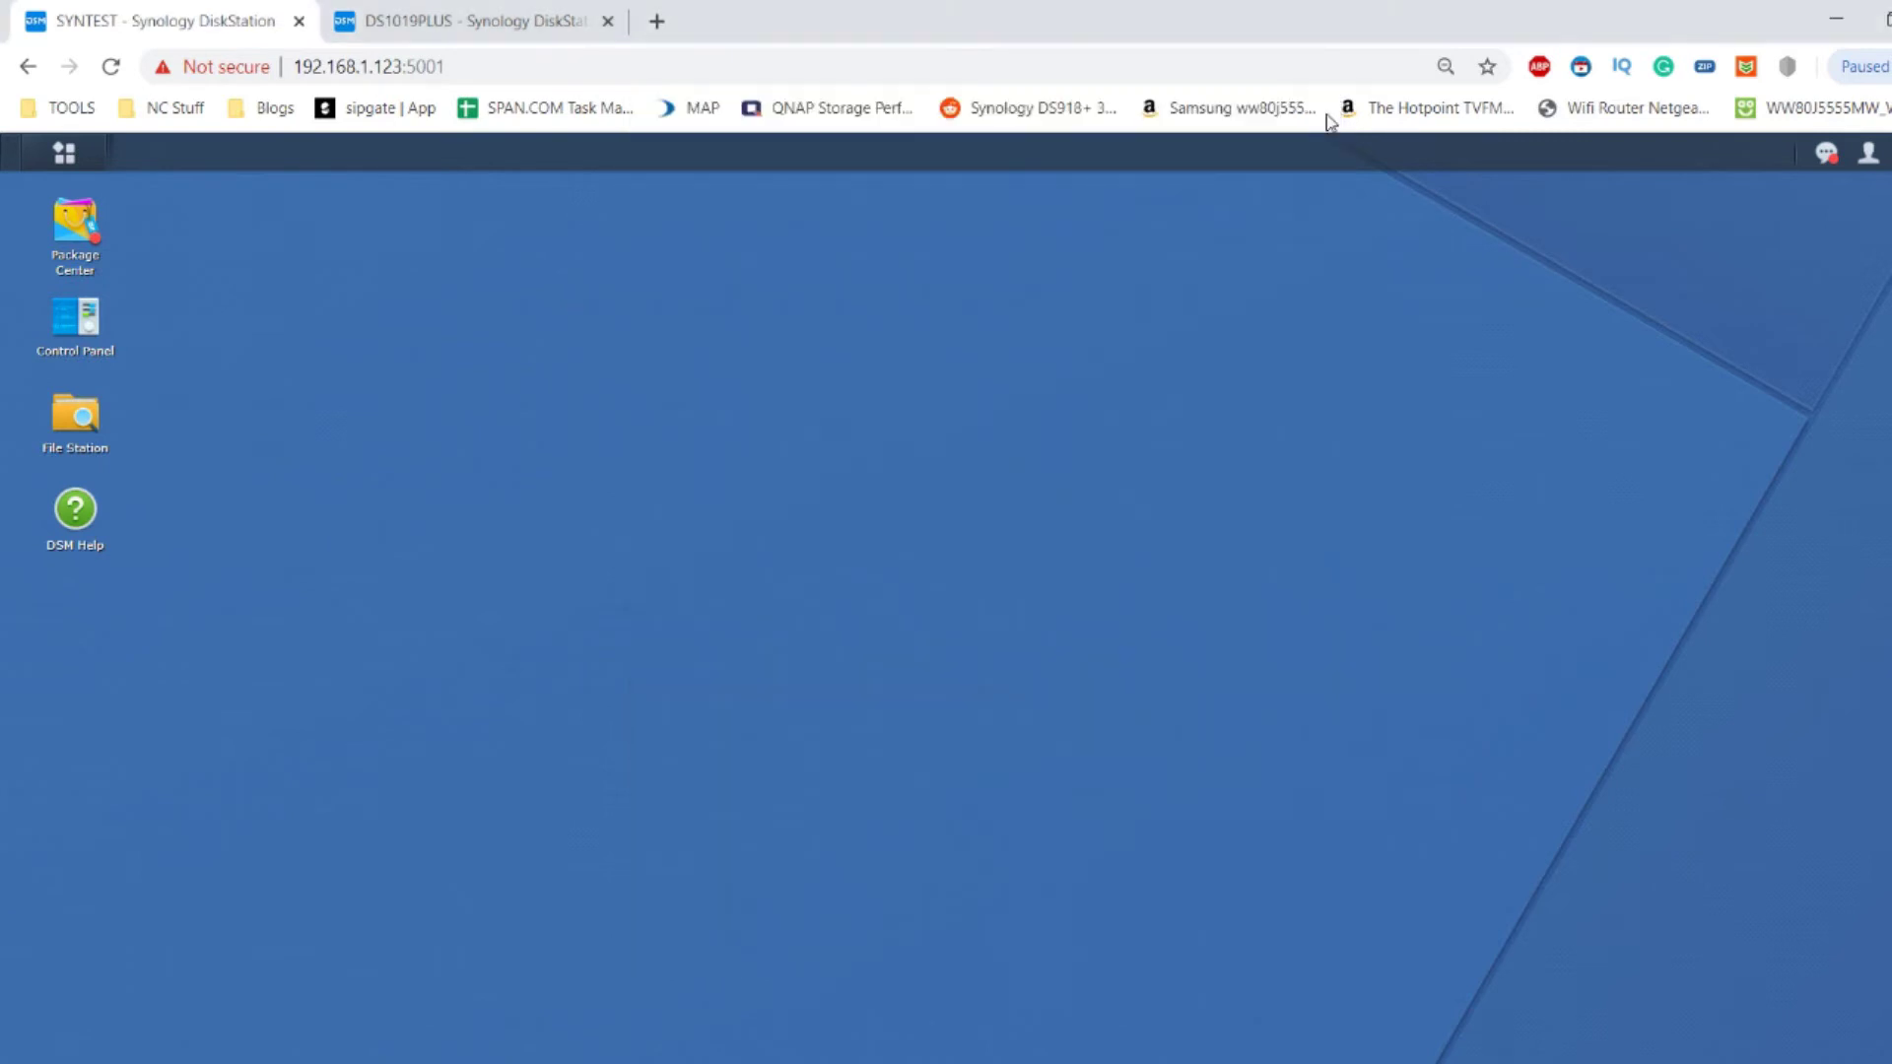
Launch Storage Manager from the Main Menu and show the storage pool list.
left_click(65, 158)
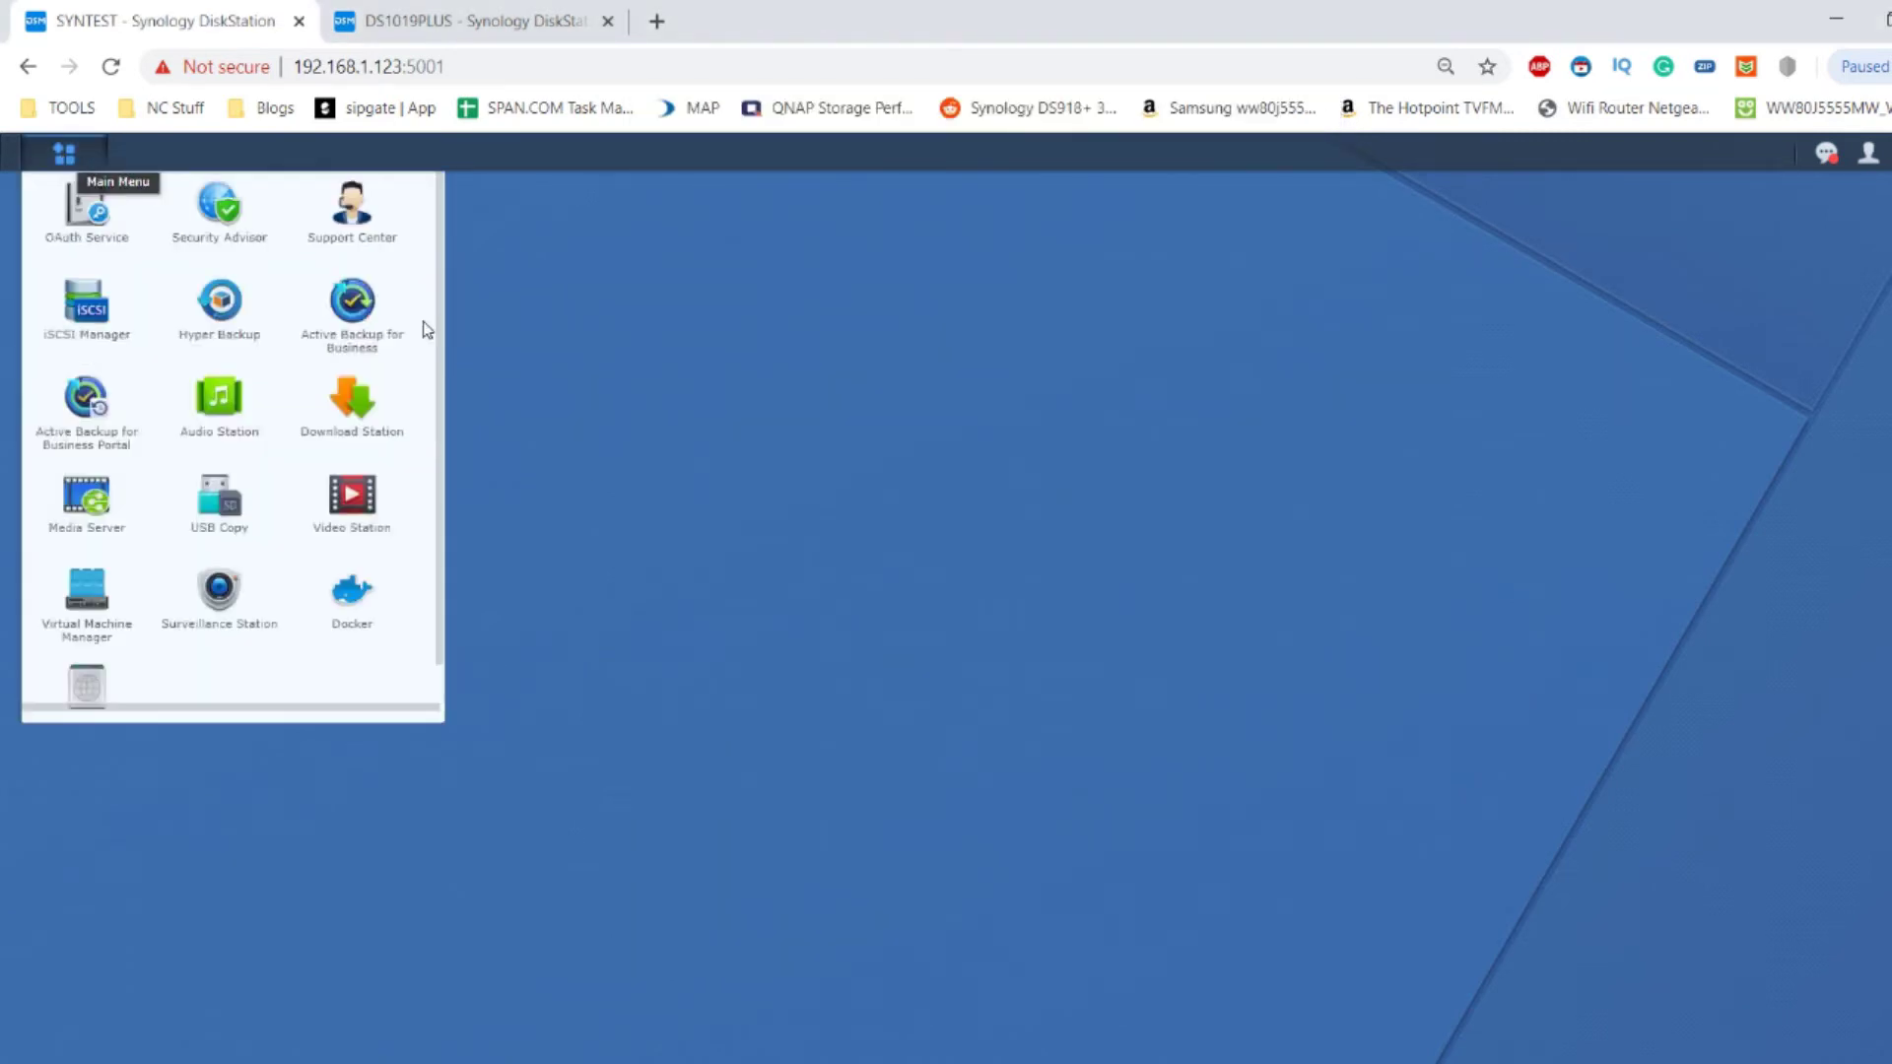
left_click(93, 474)
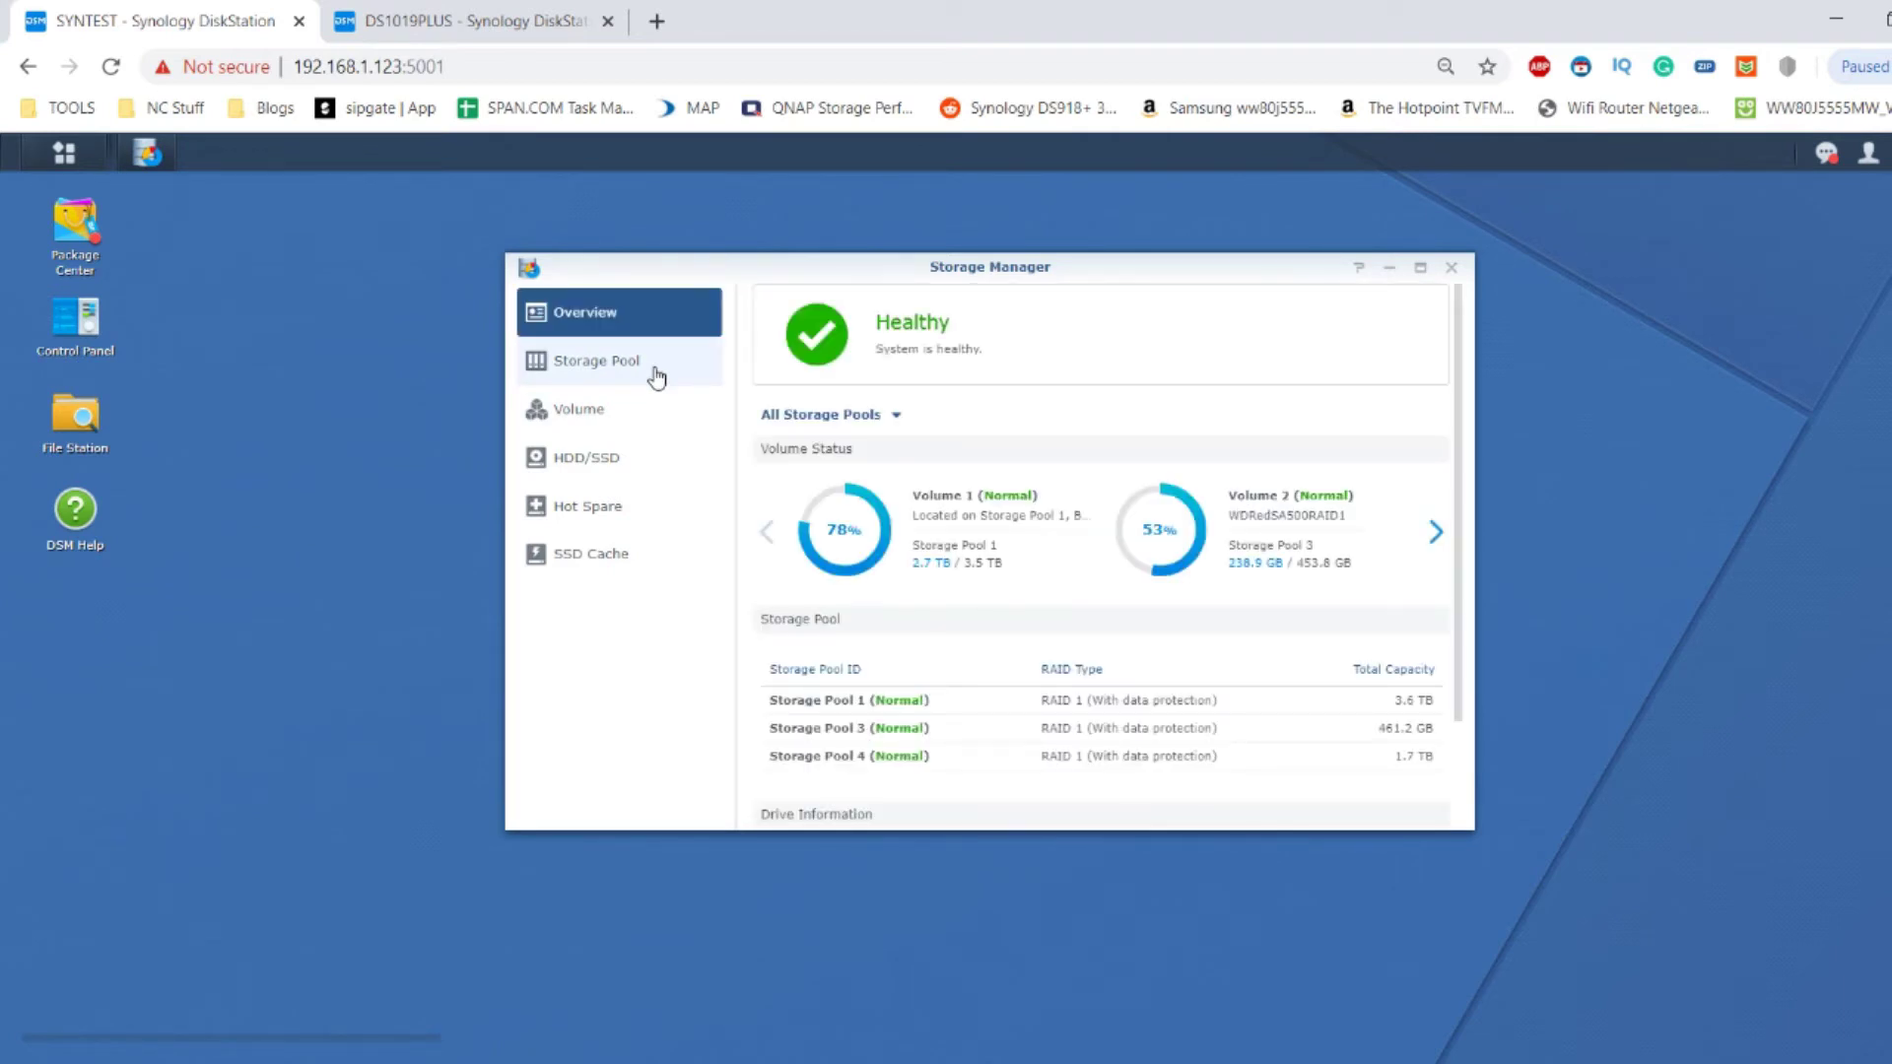
left_click(656, 375)
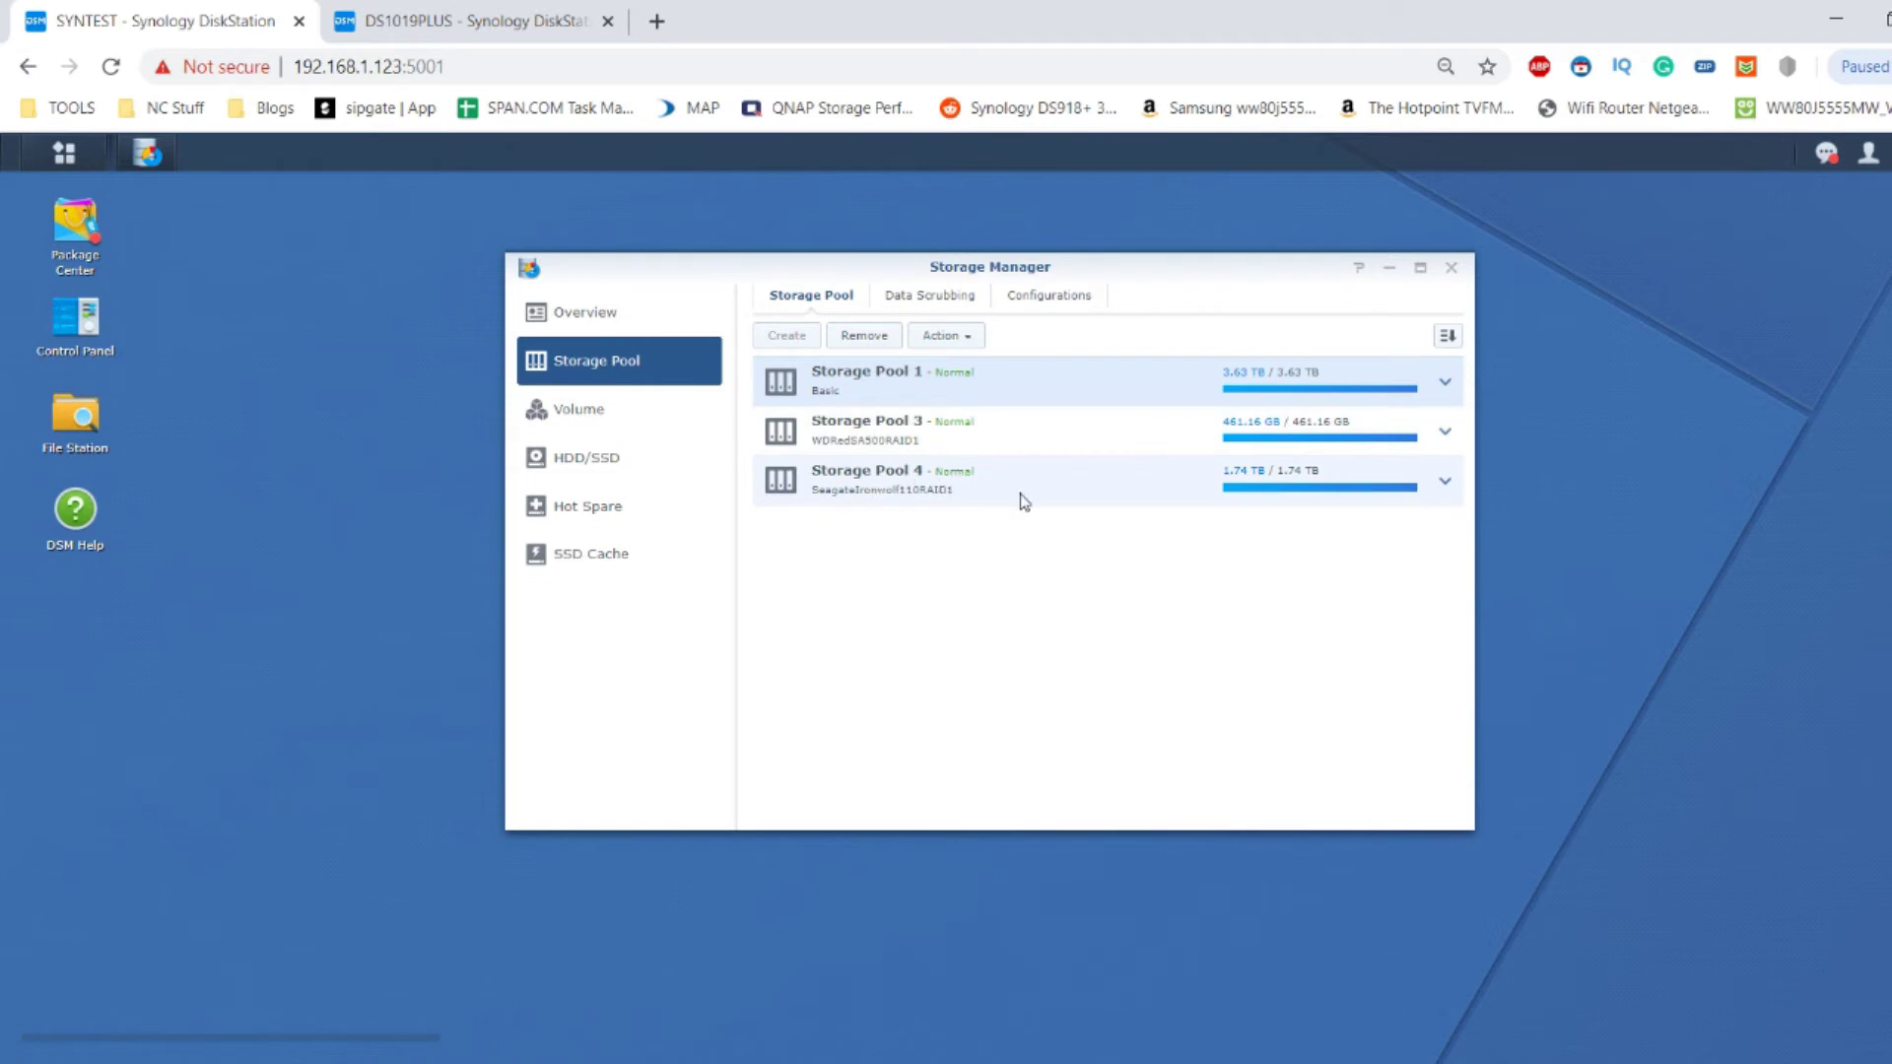
Review Storage Pool 4's RAID 1 SSD details, then select Storage Pool 3 for removal.
left_click(1444, 483)
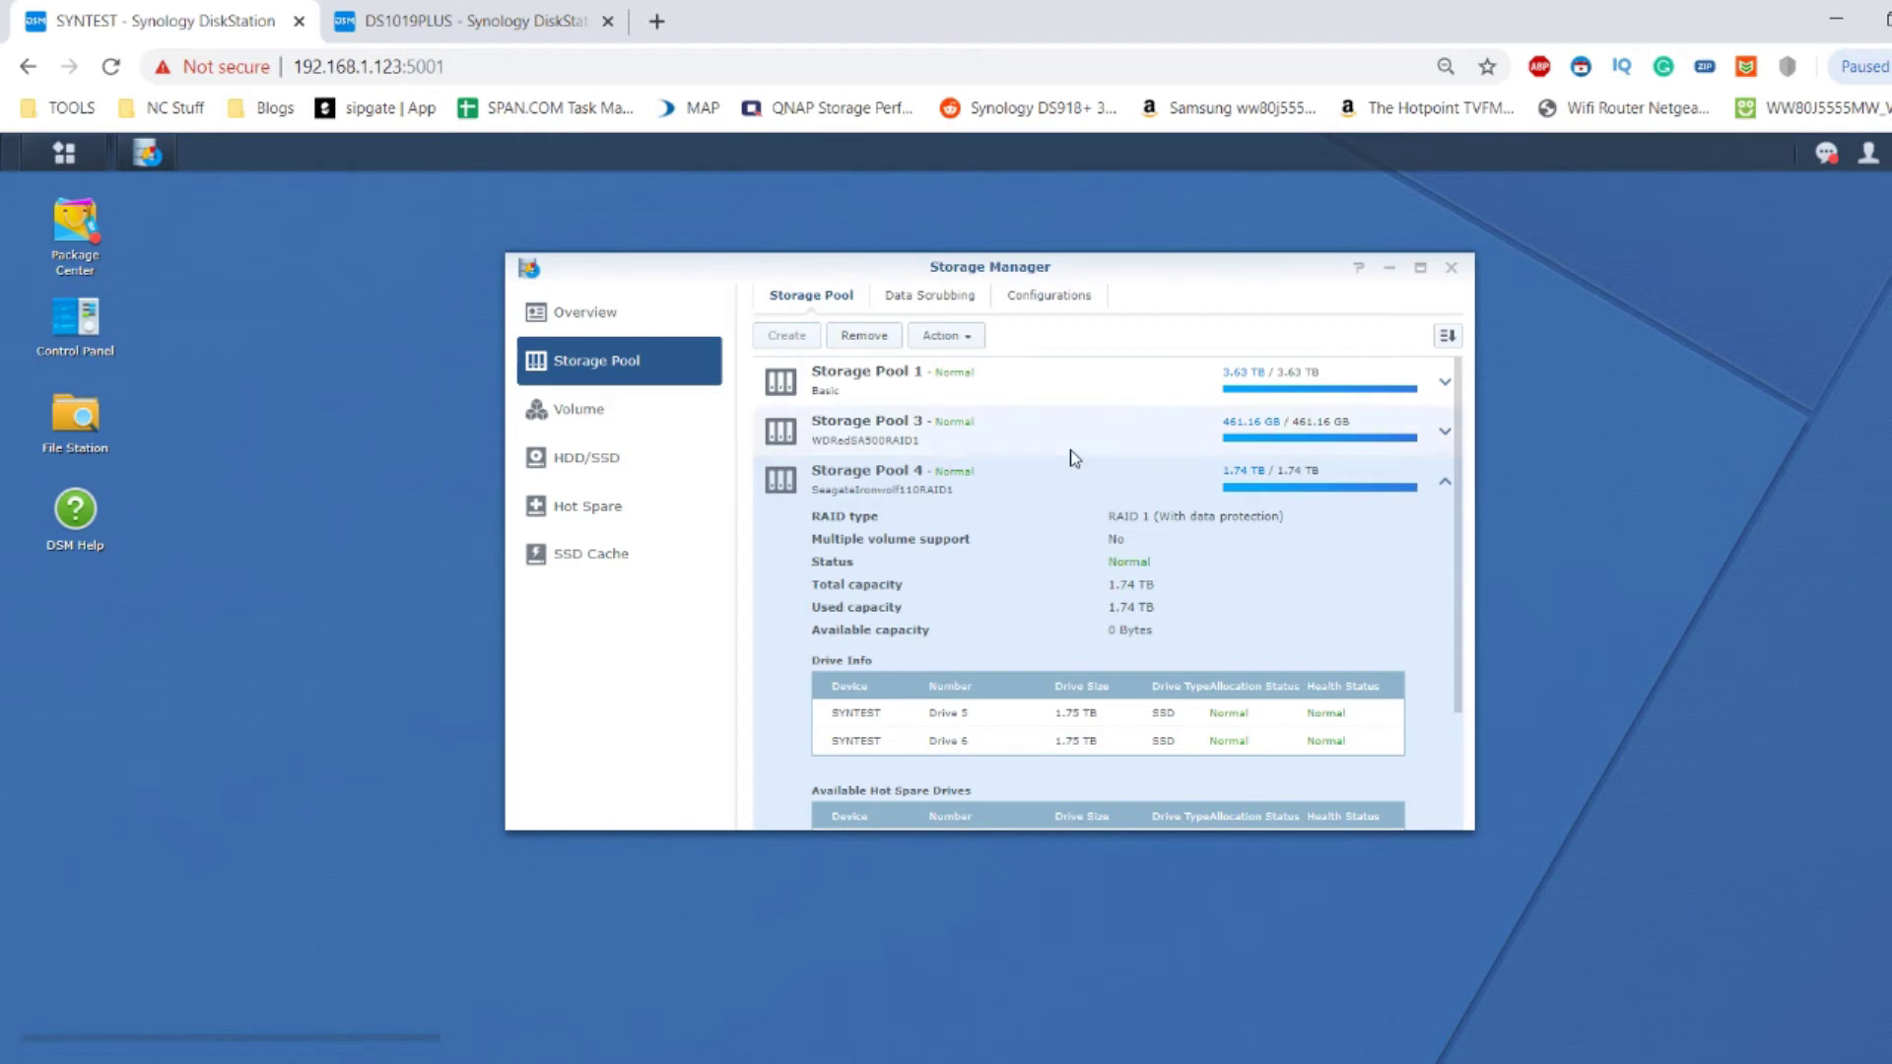
left_click(1444, 480)
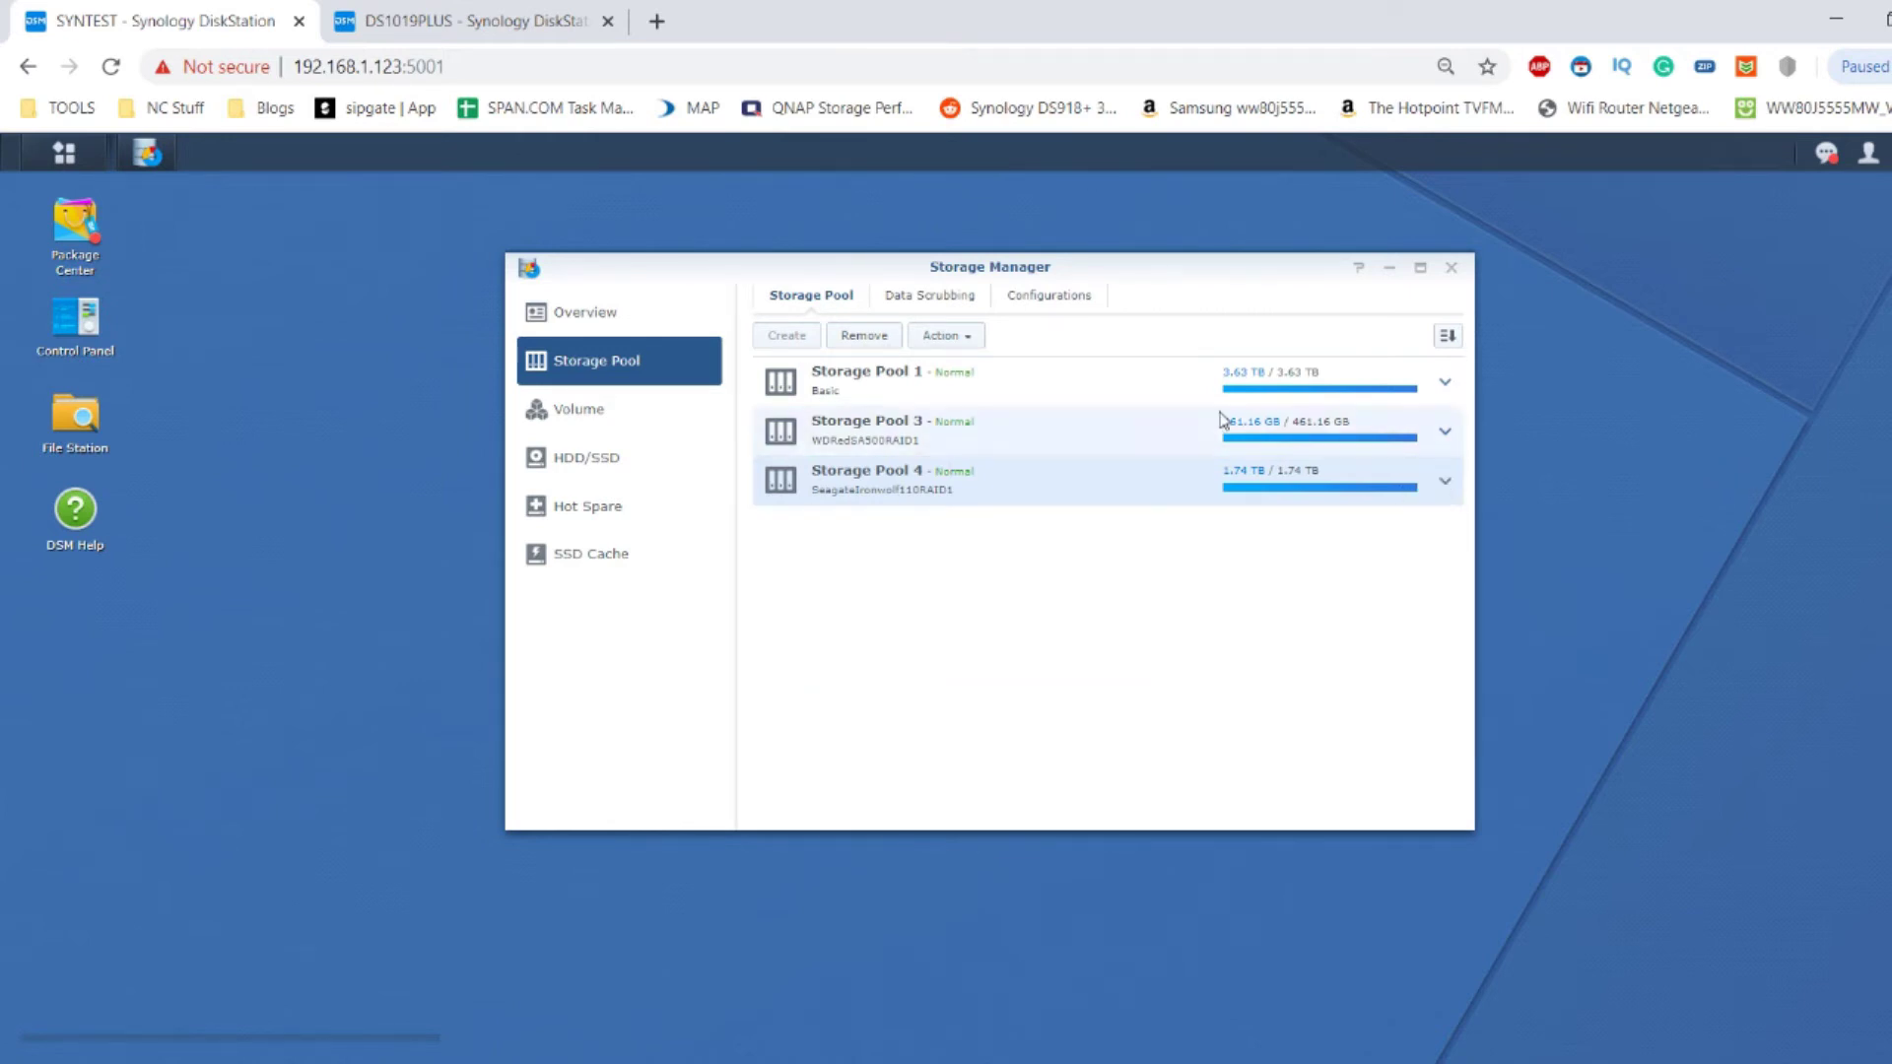
left_click(1162, 434)
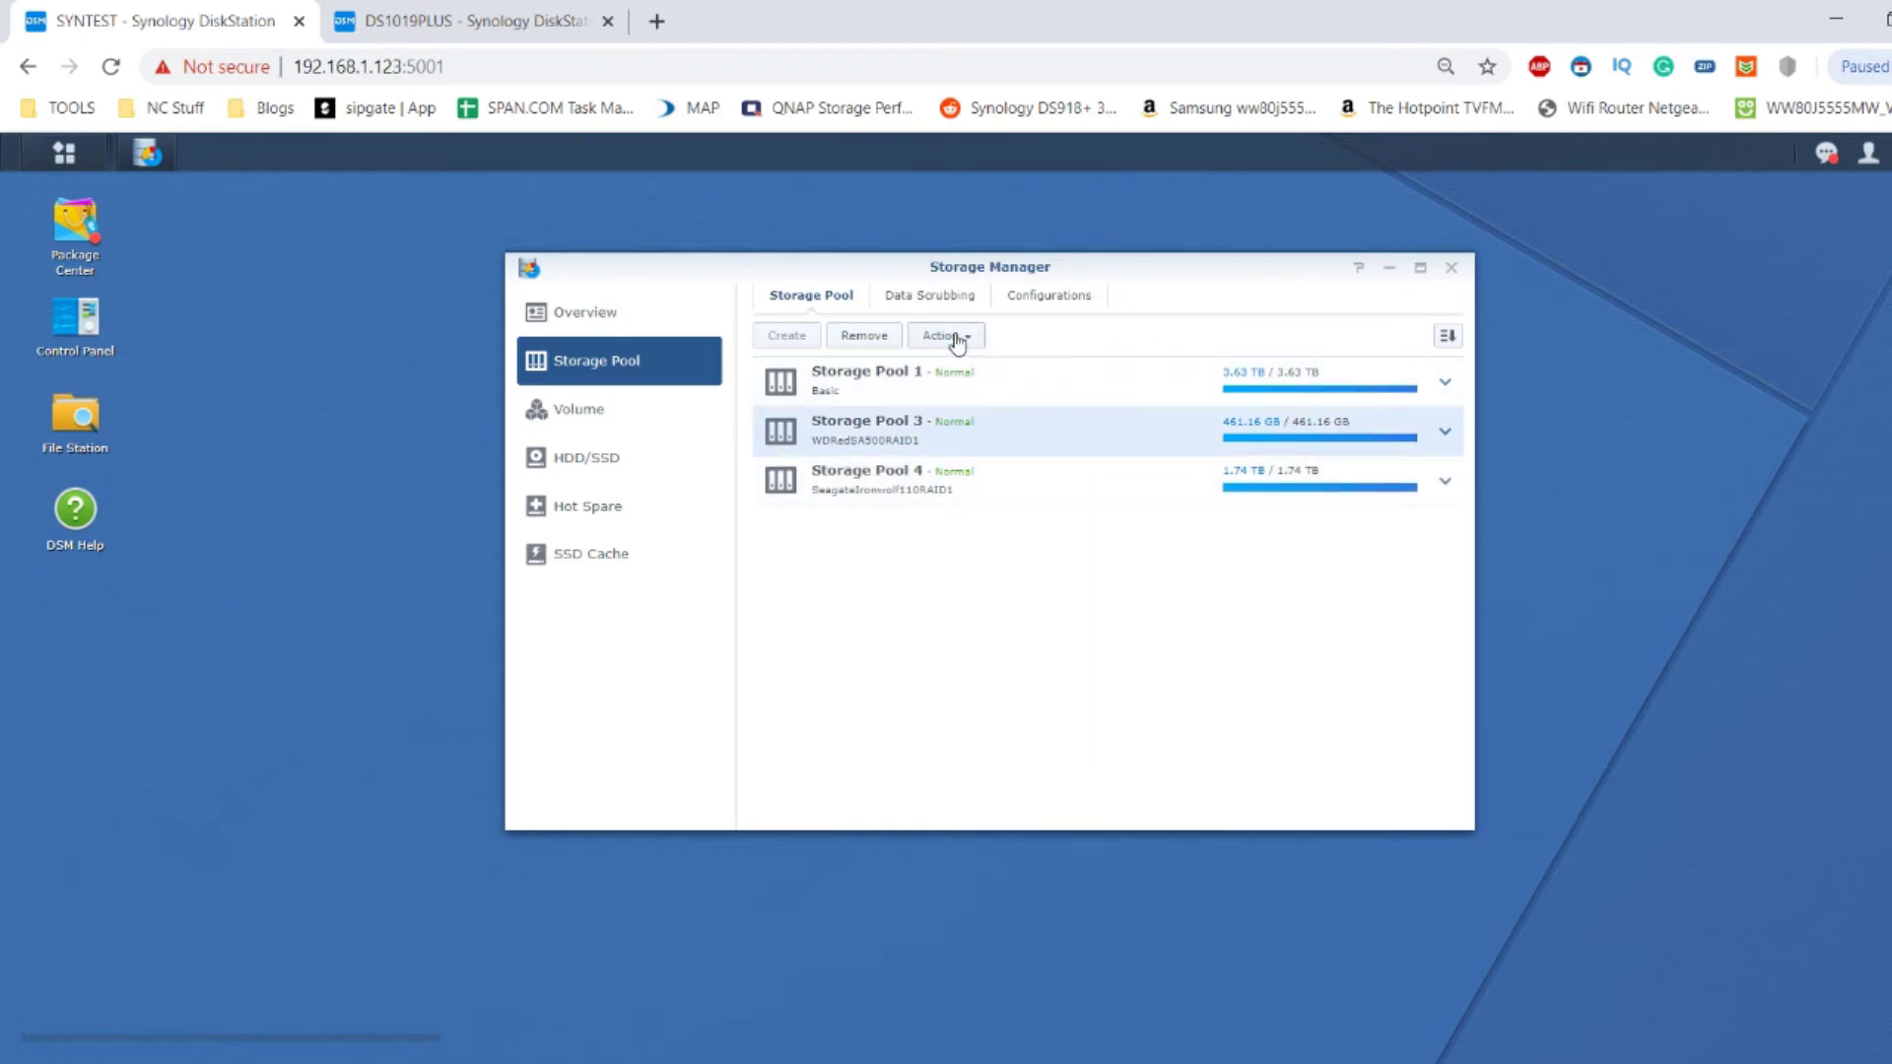
left_click(862, 335)
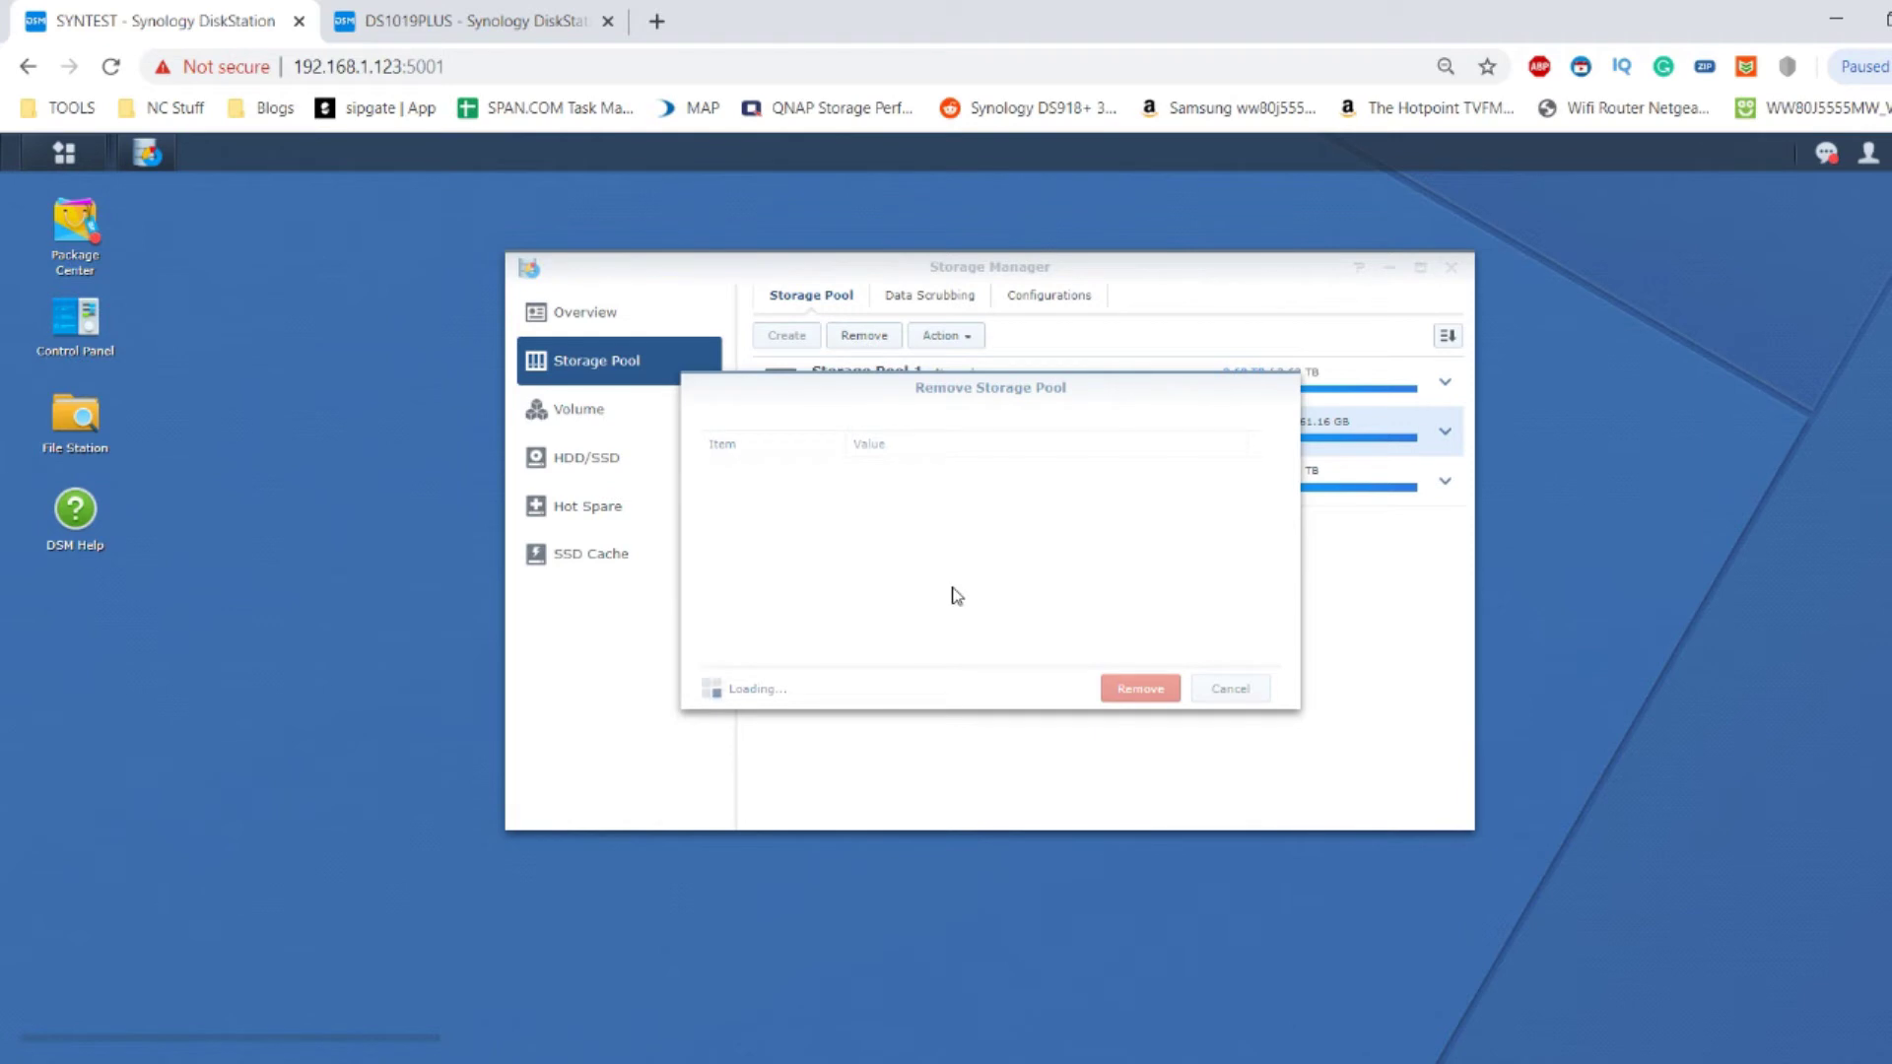
Confirm removing Storage Pool 3, accept the data deletion, and submit the account password.
left_click(1140, 685)
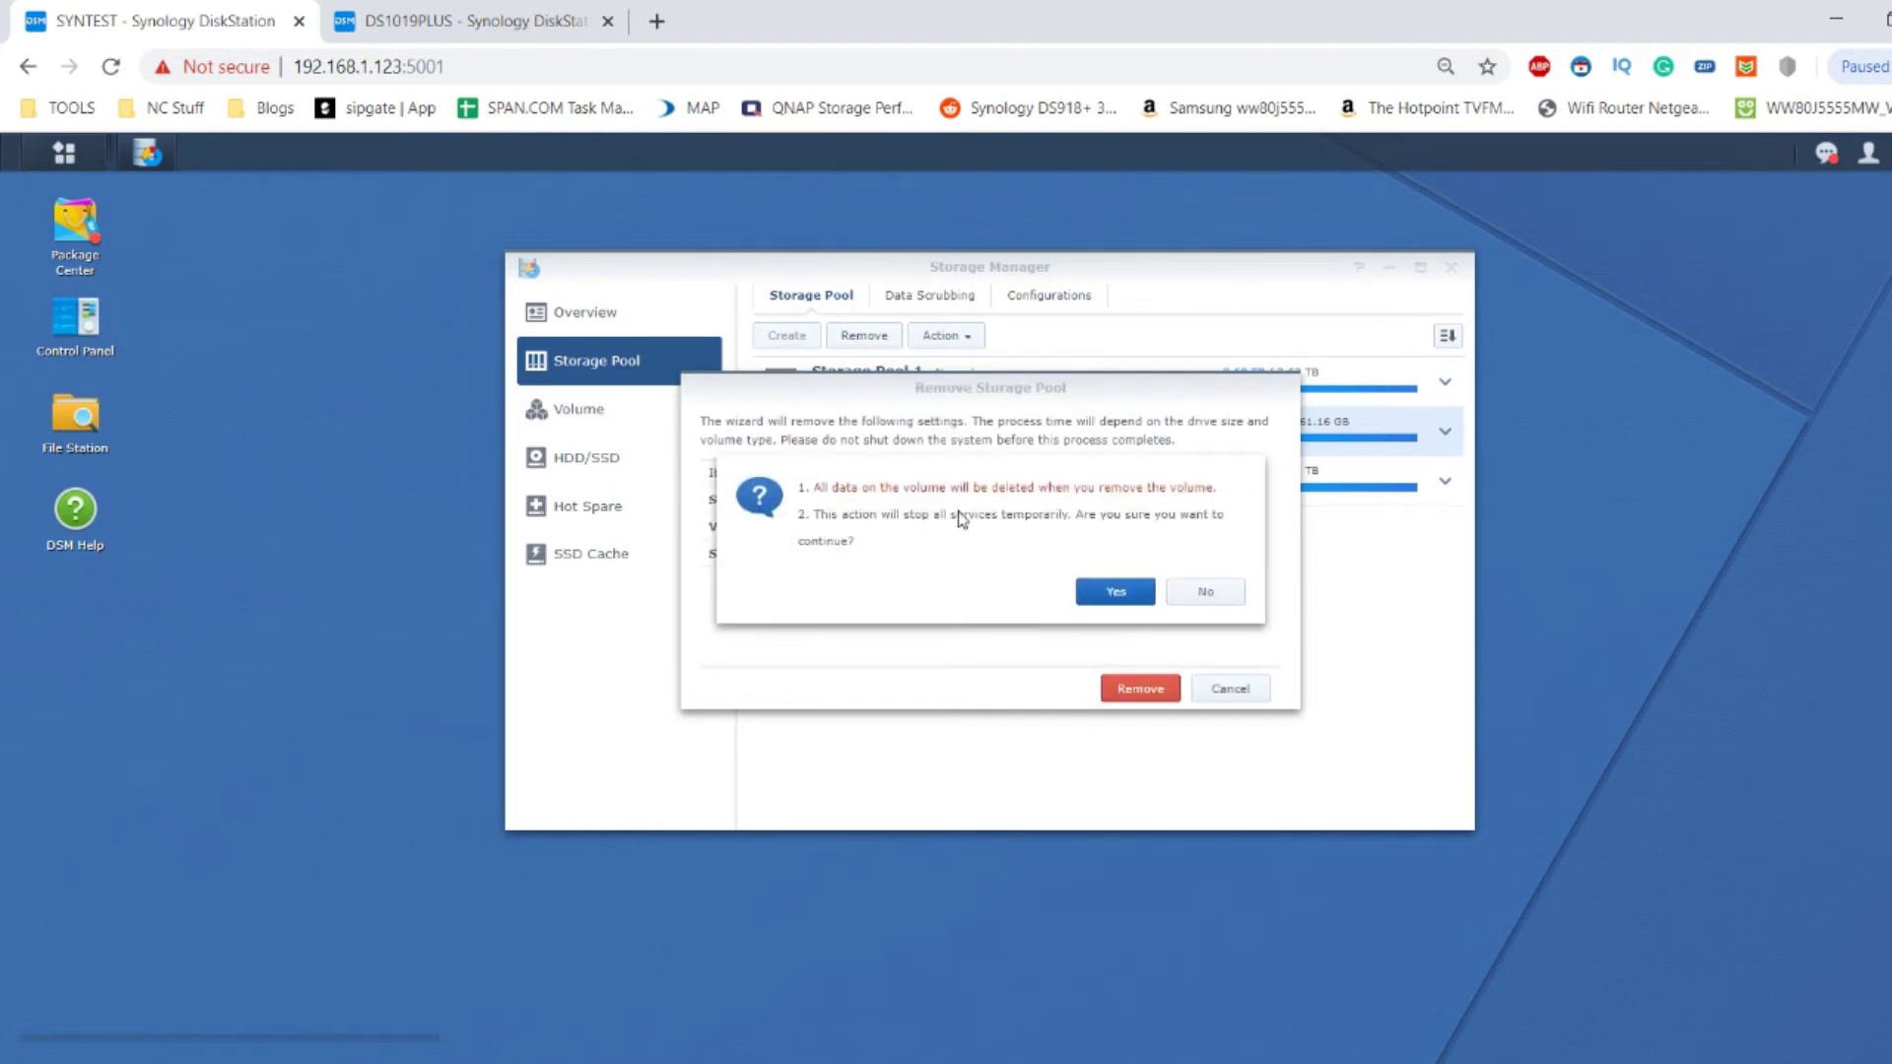
left_click(1136, 598)
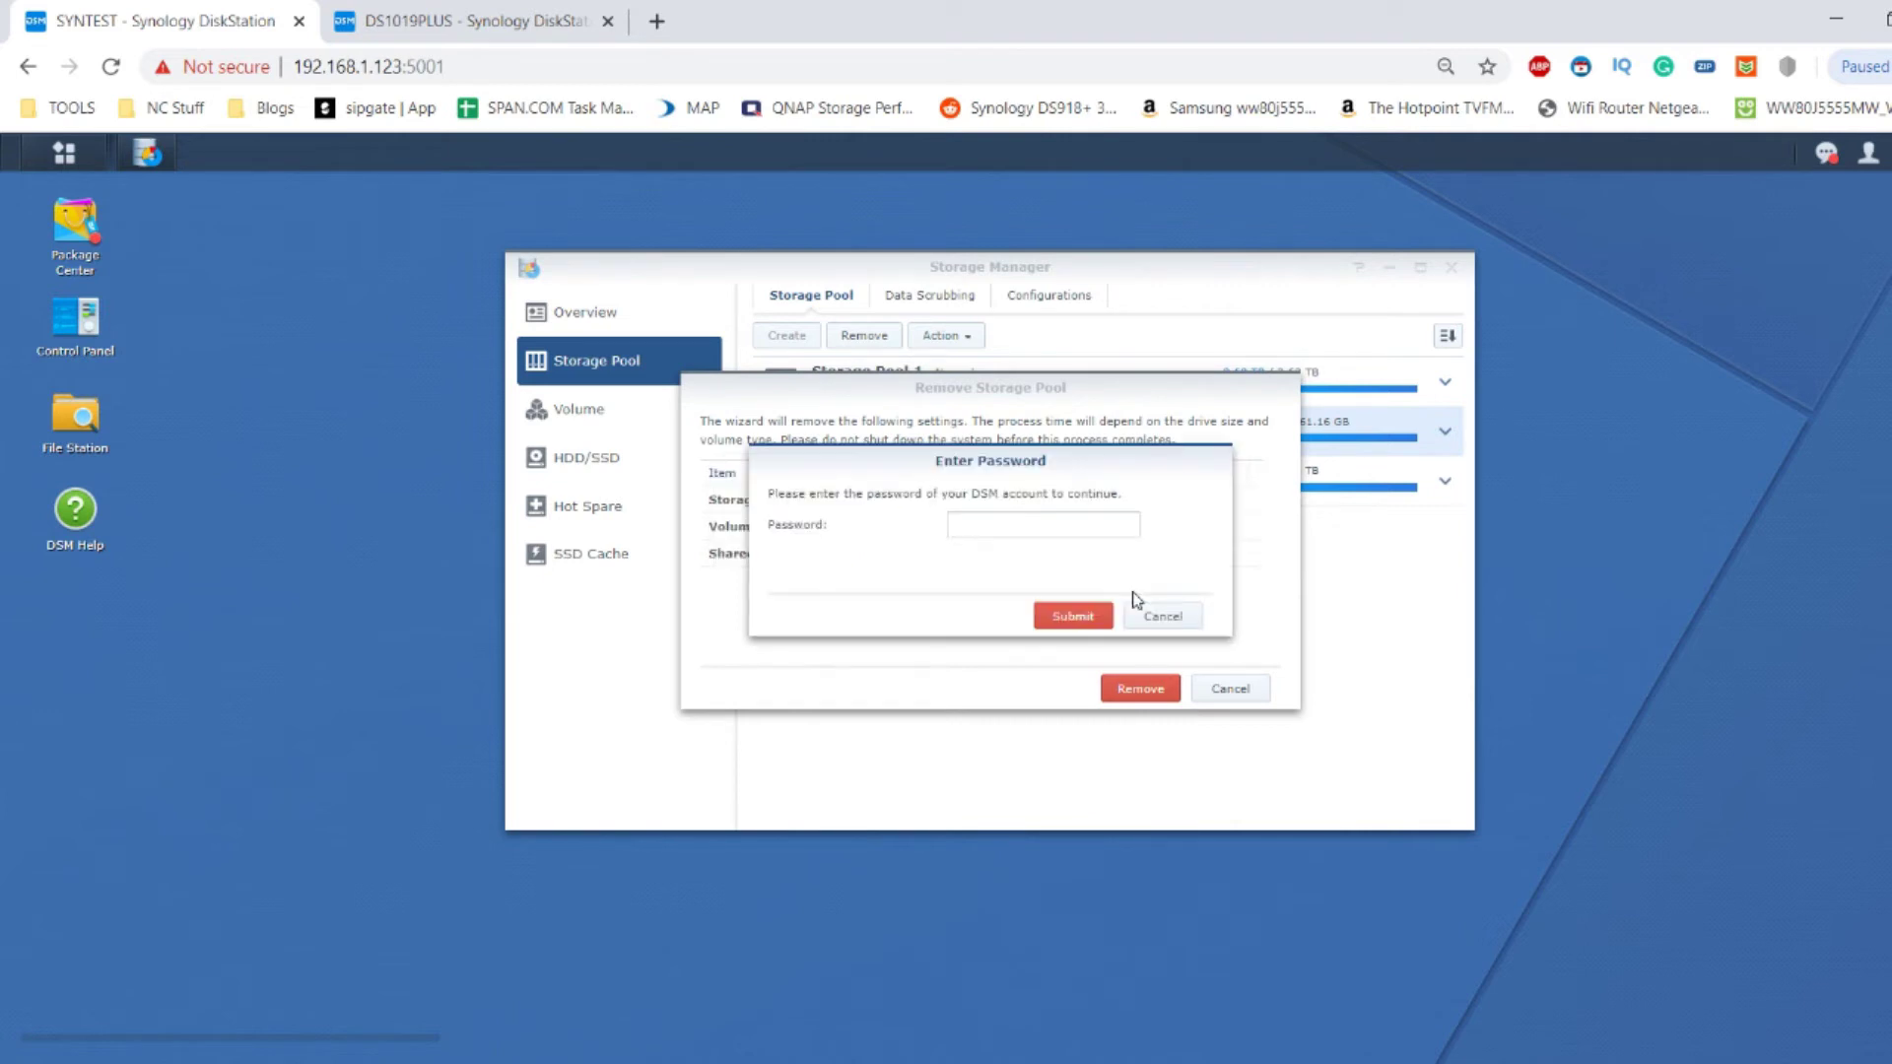
left_click(1073, 529)
left_click(1090, 618)
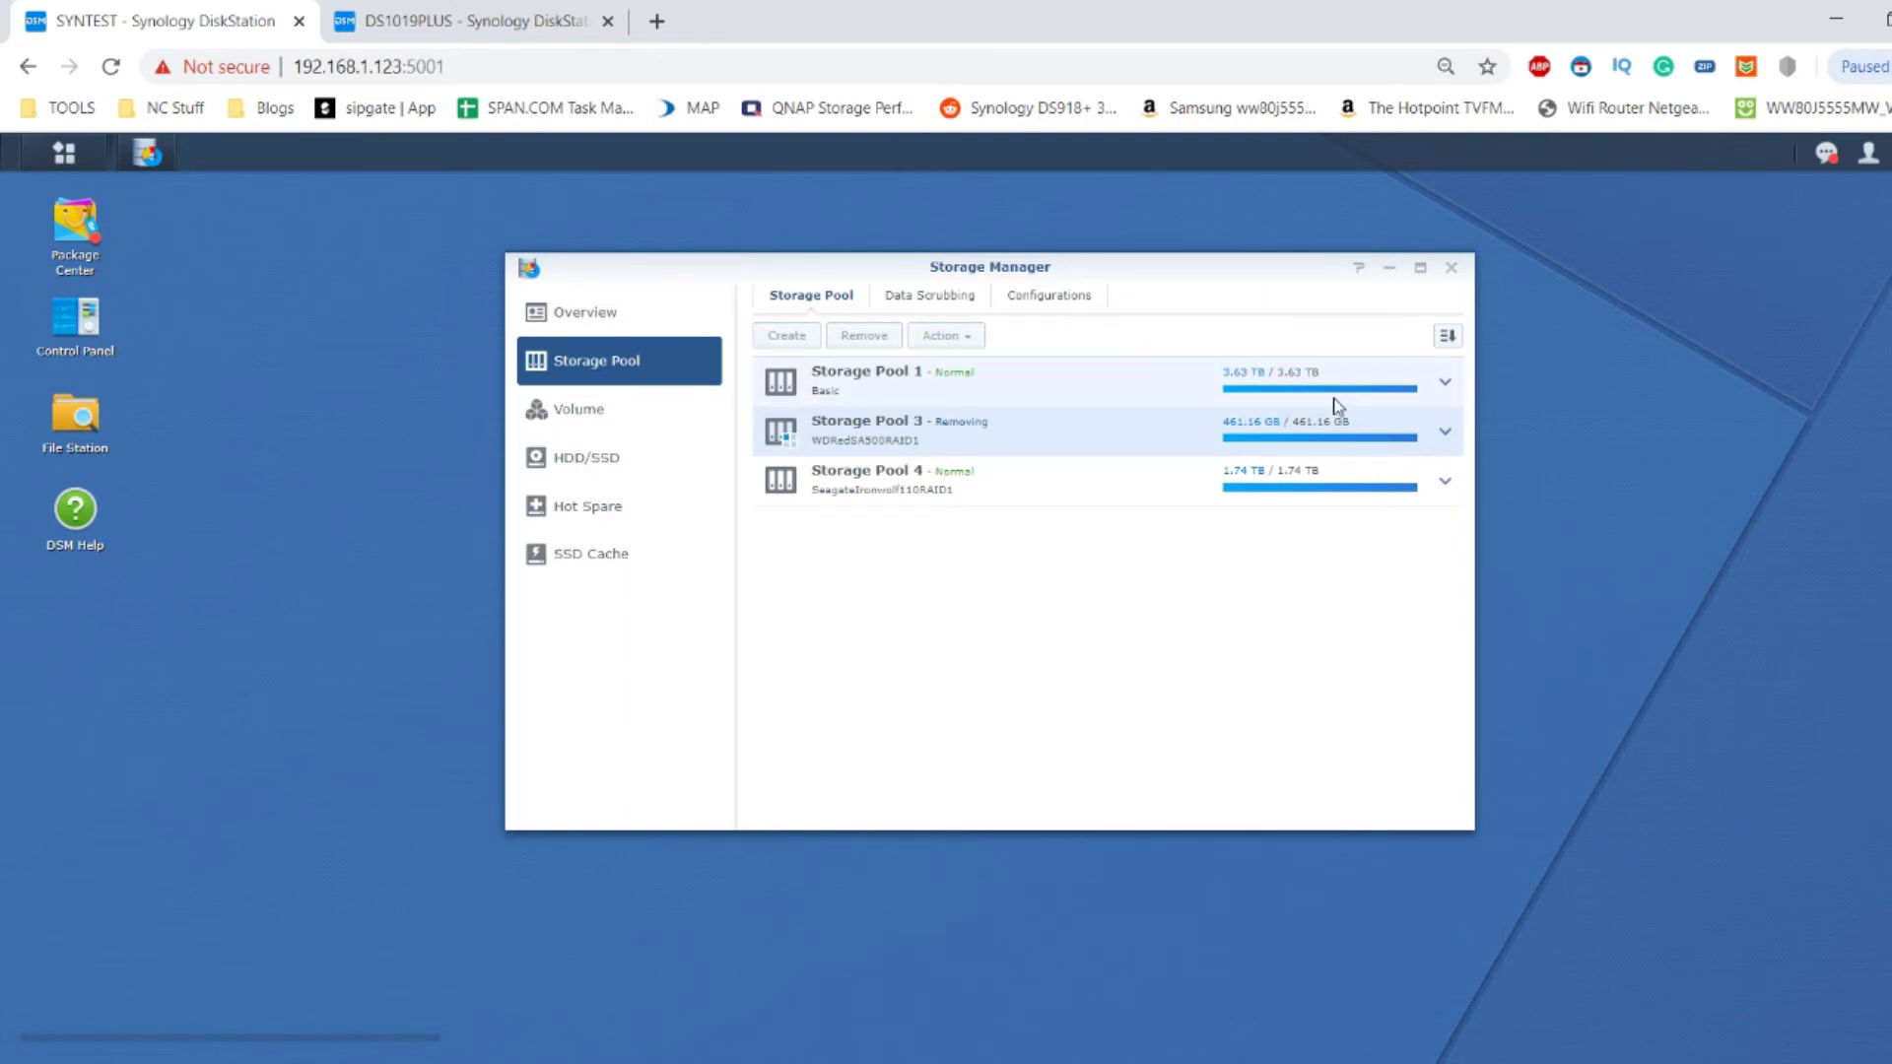
Expand Storage Pool 3 and watch its removal until only Pools 1 and 4 remain.
left_click(1444, 432)
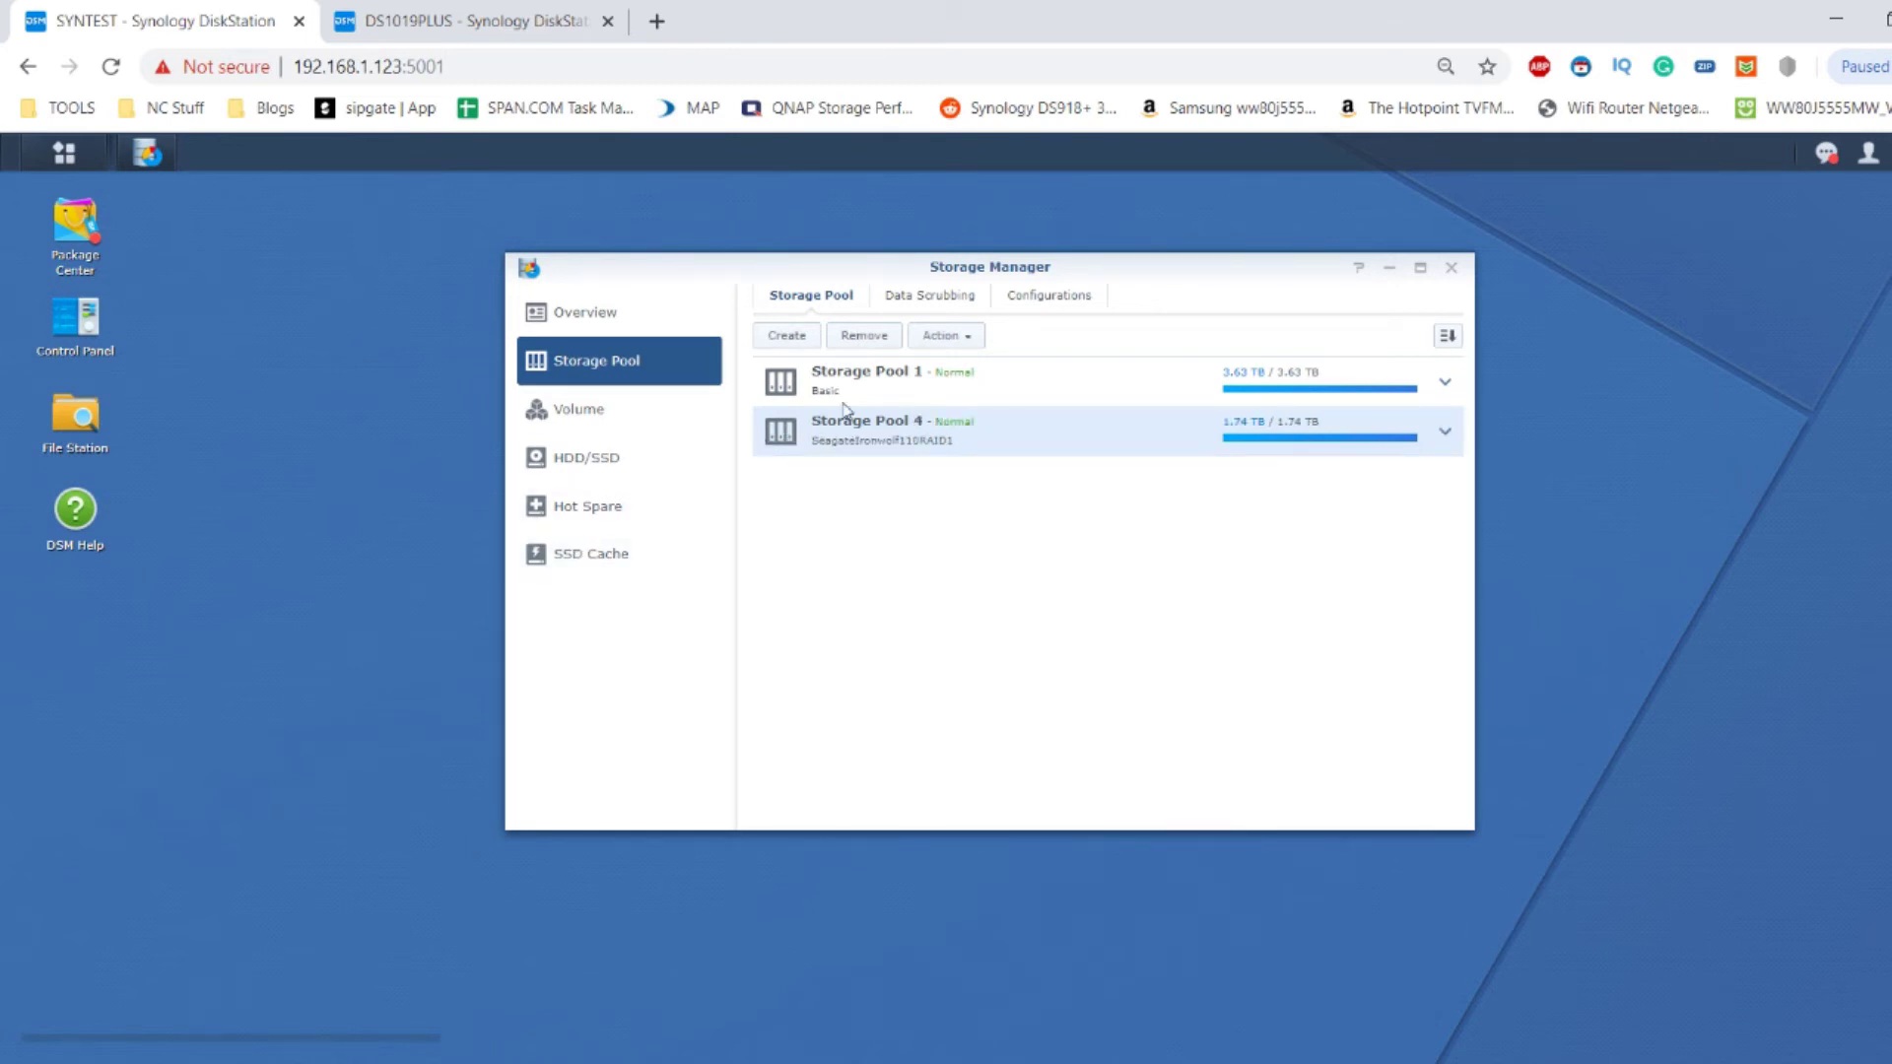
Start a new SSD cache using Drives 3 and 4, accepting their compatibility warnings.
left_click(638, 553)
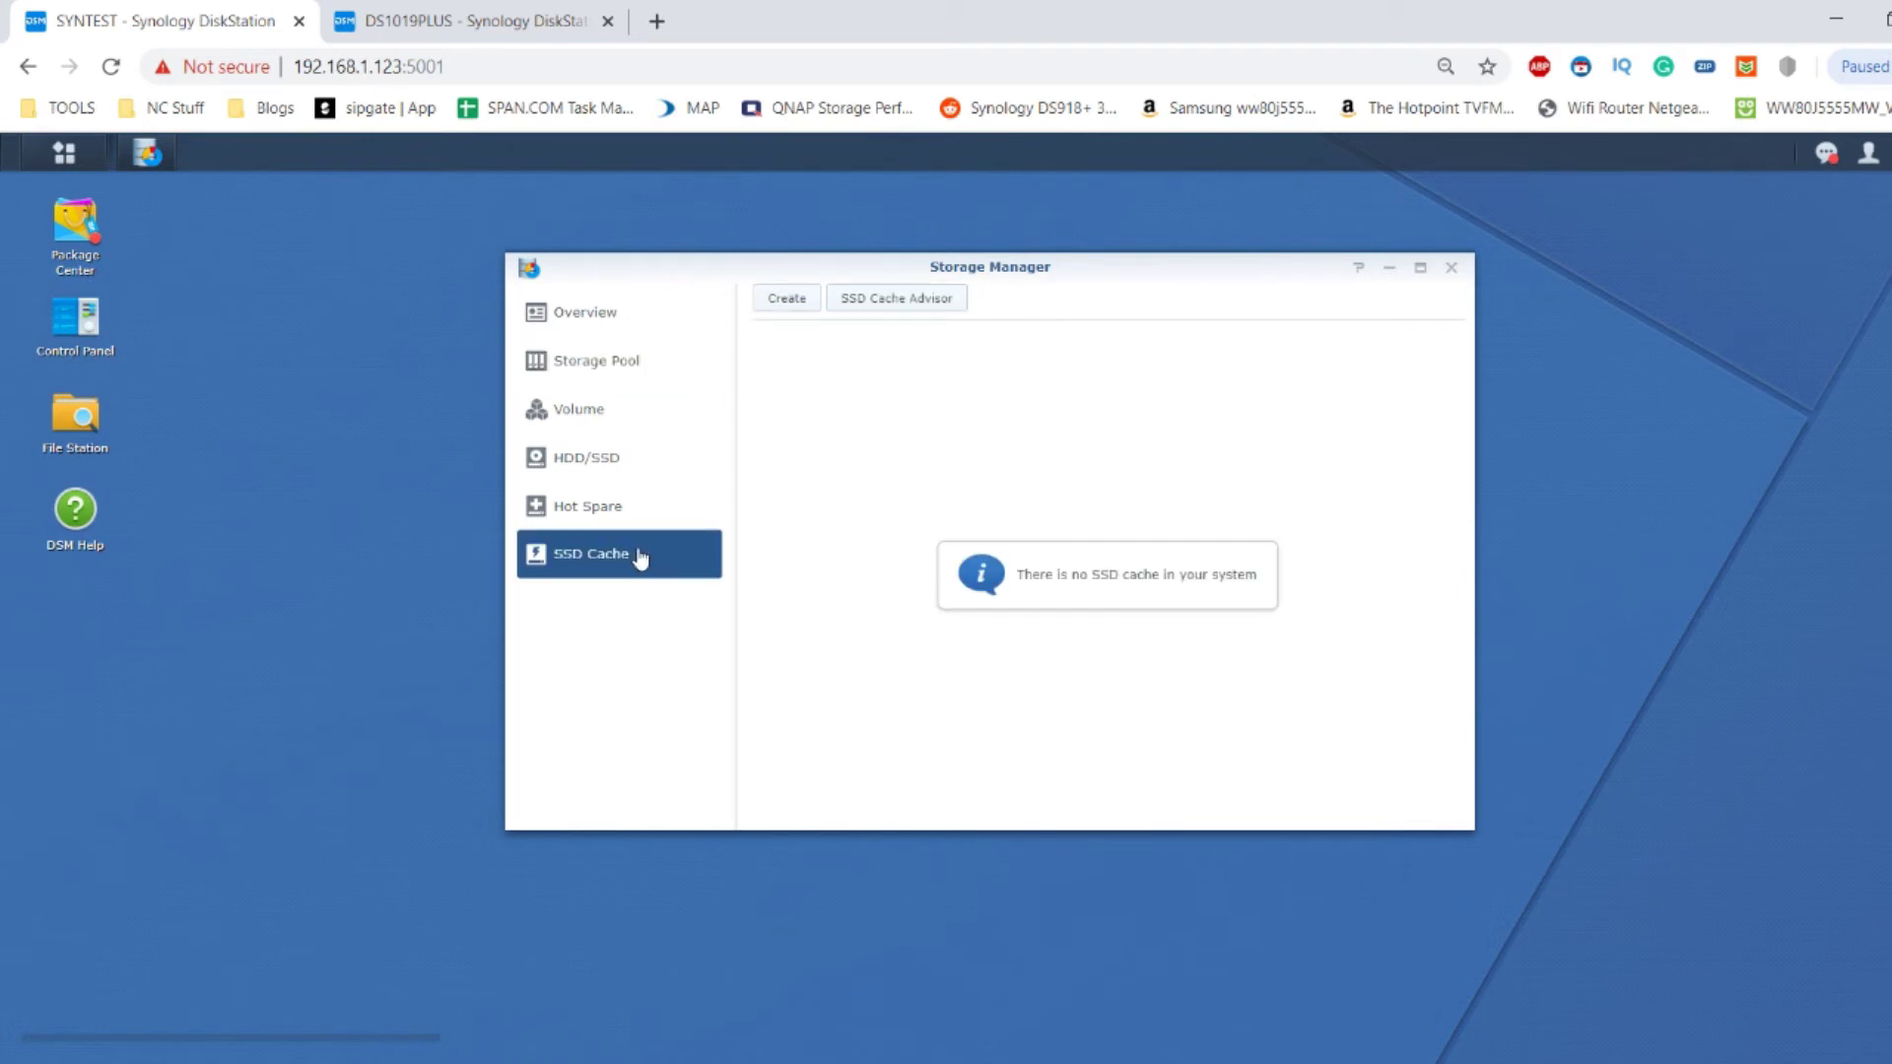
left_click(786, 300)
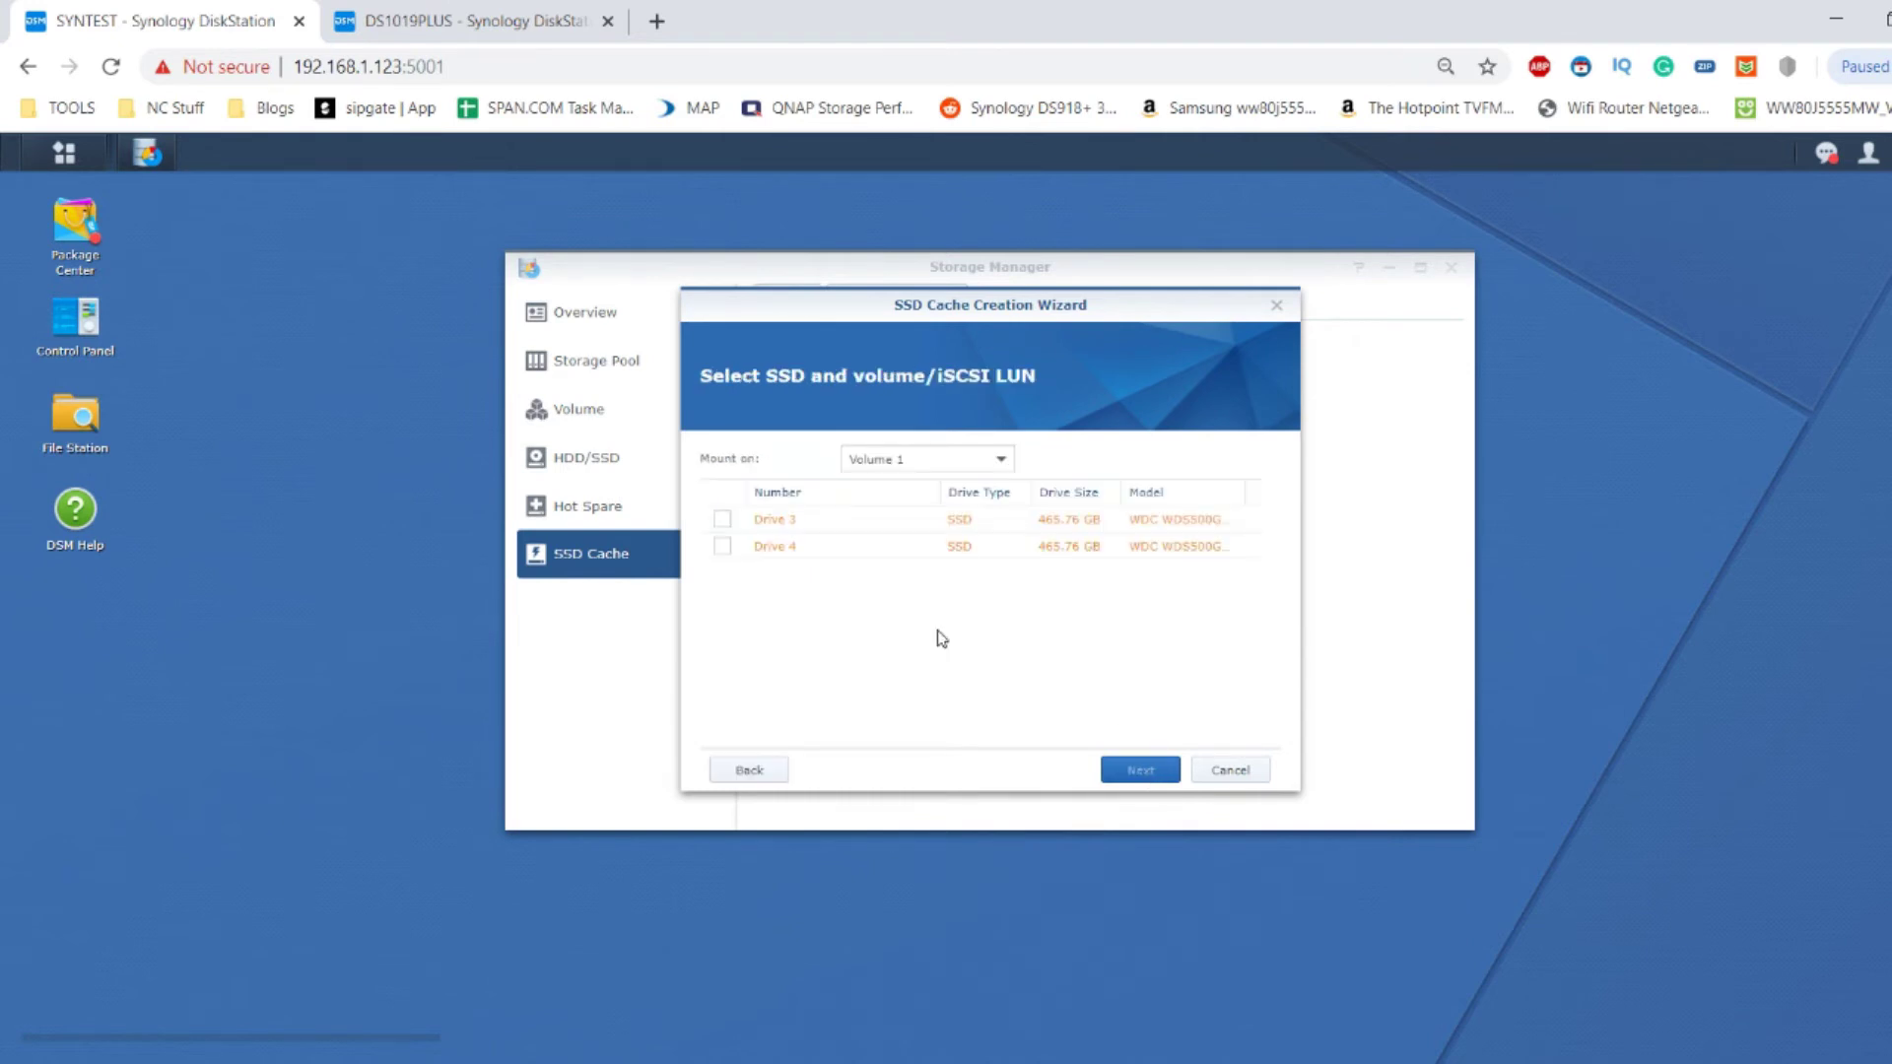
left_click(722, 519)
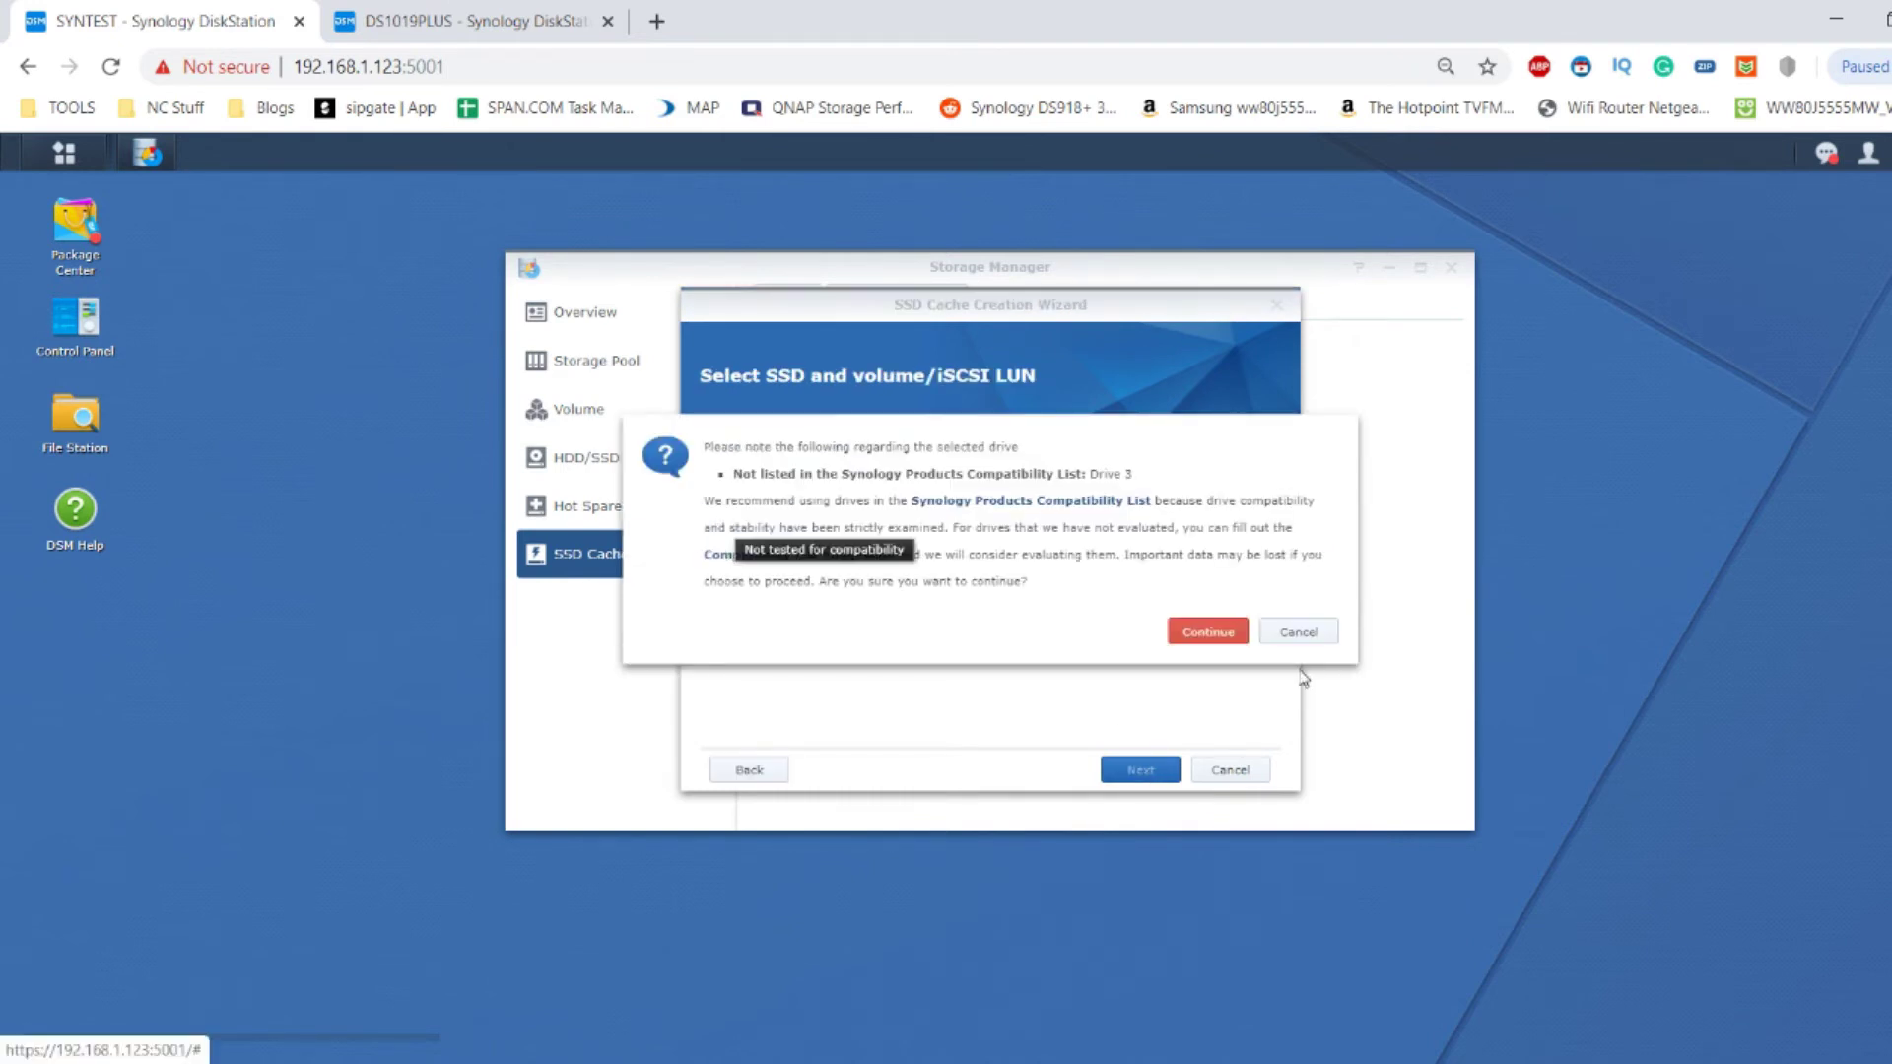
left_click(1232, 635)
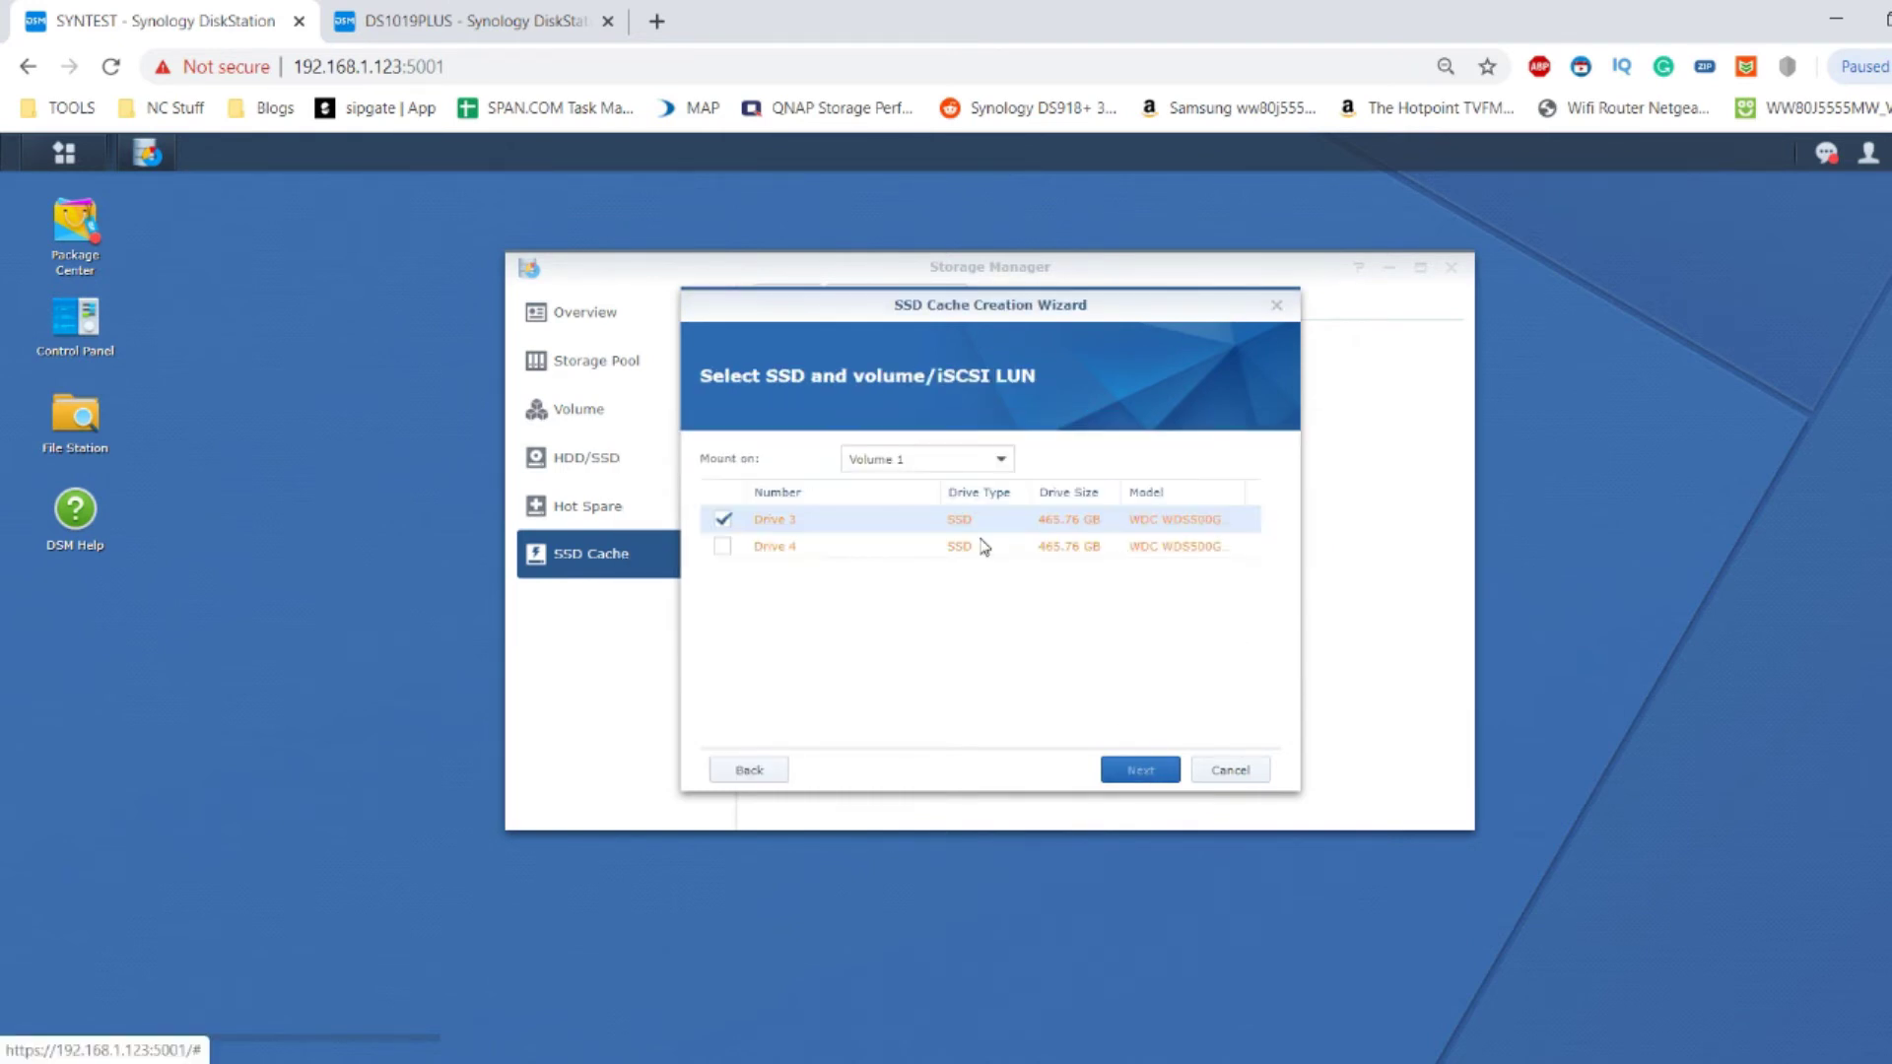
left_click(722, 547)
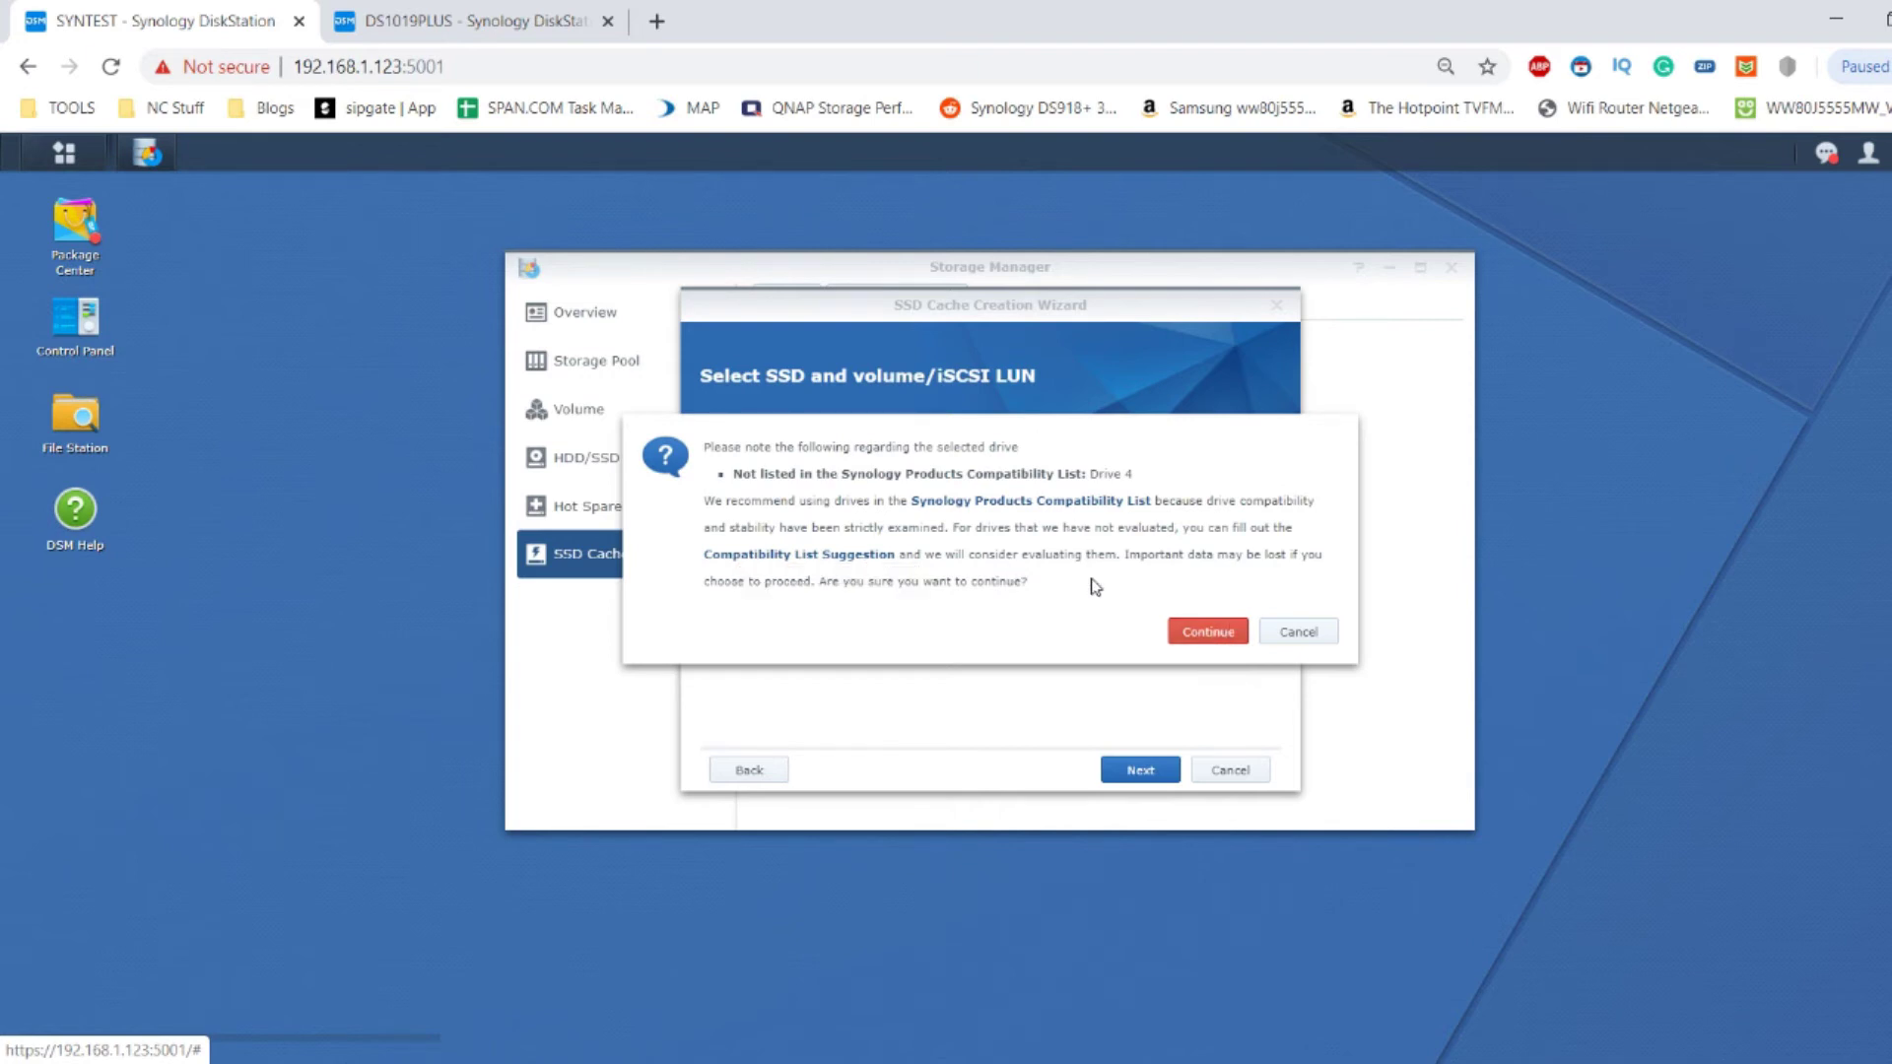
left_click(1208, 631)
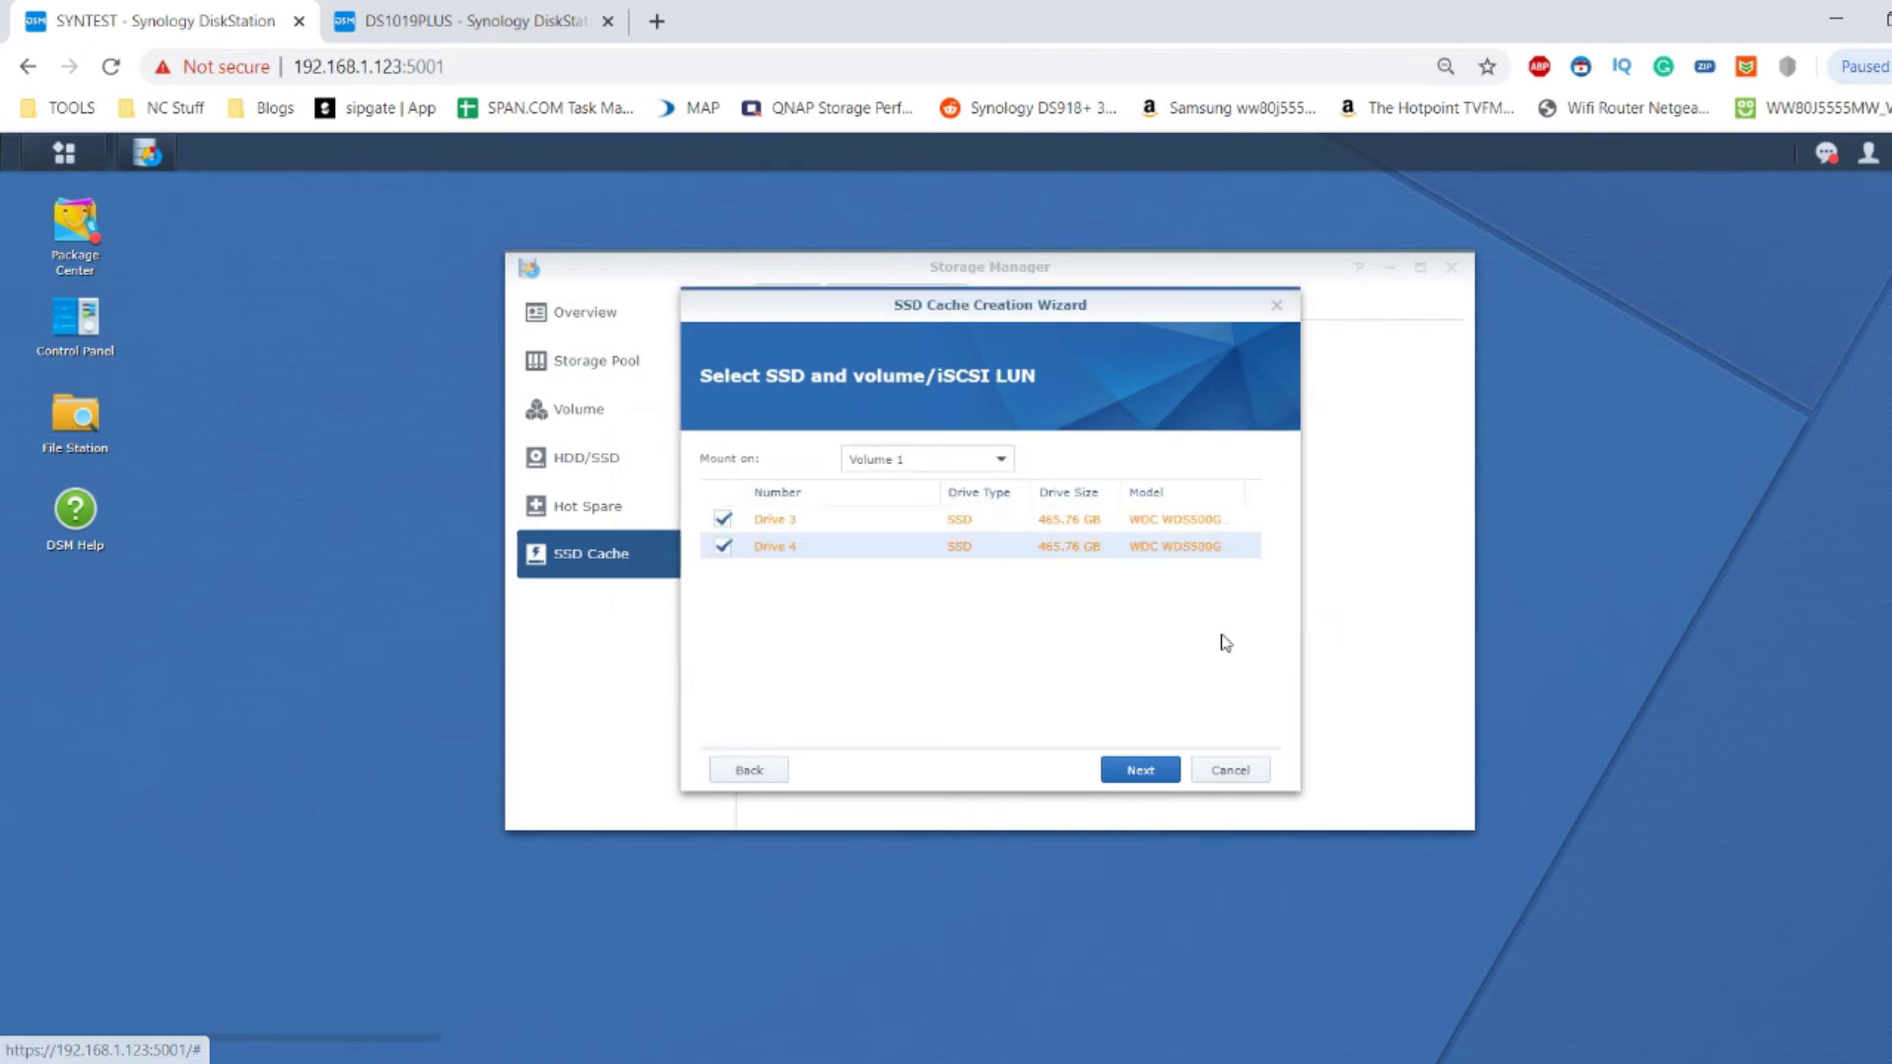
Mount the cache on Volume 1 as RAID 1 and apply the 465 GB configuration.
left_click(932, 465)
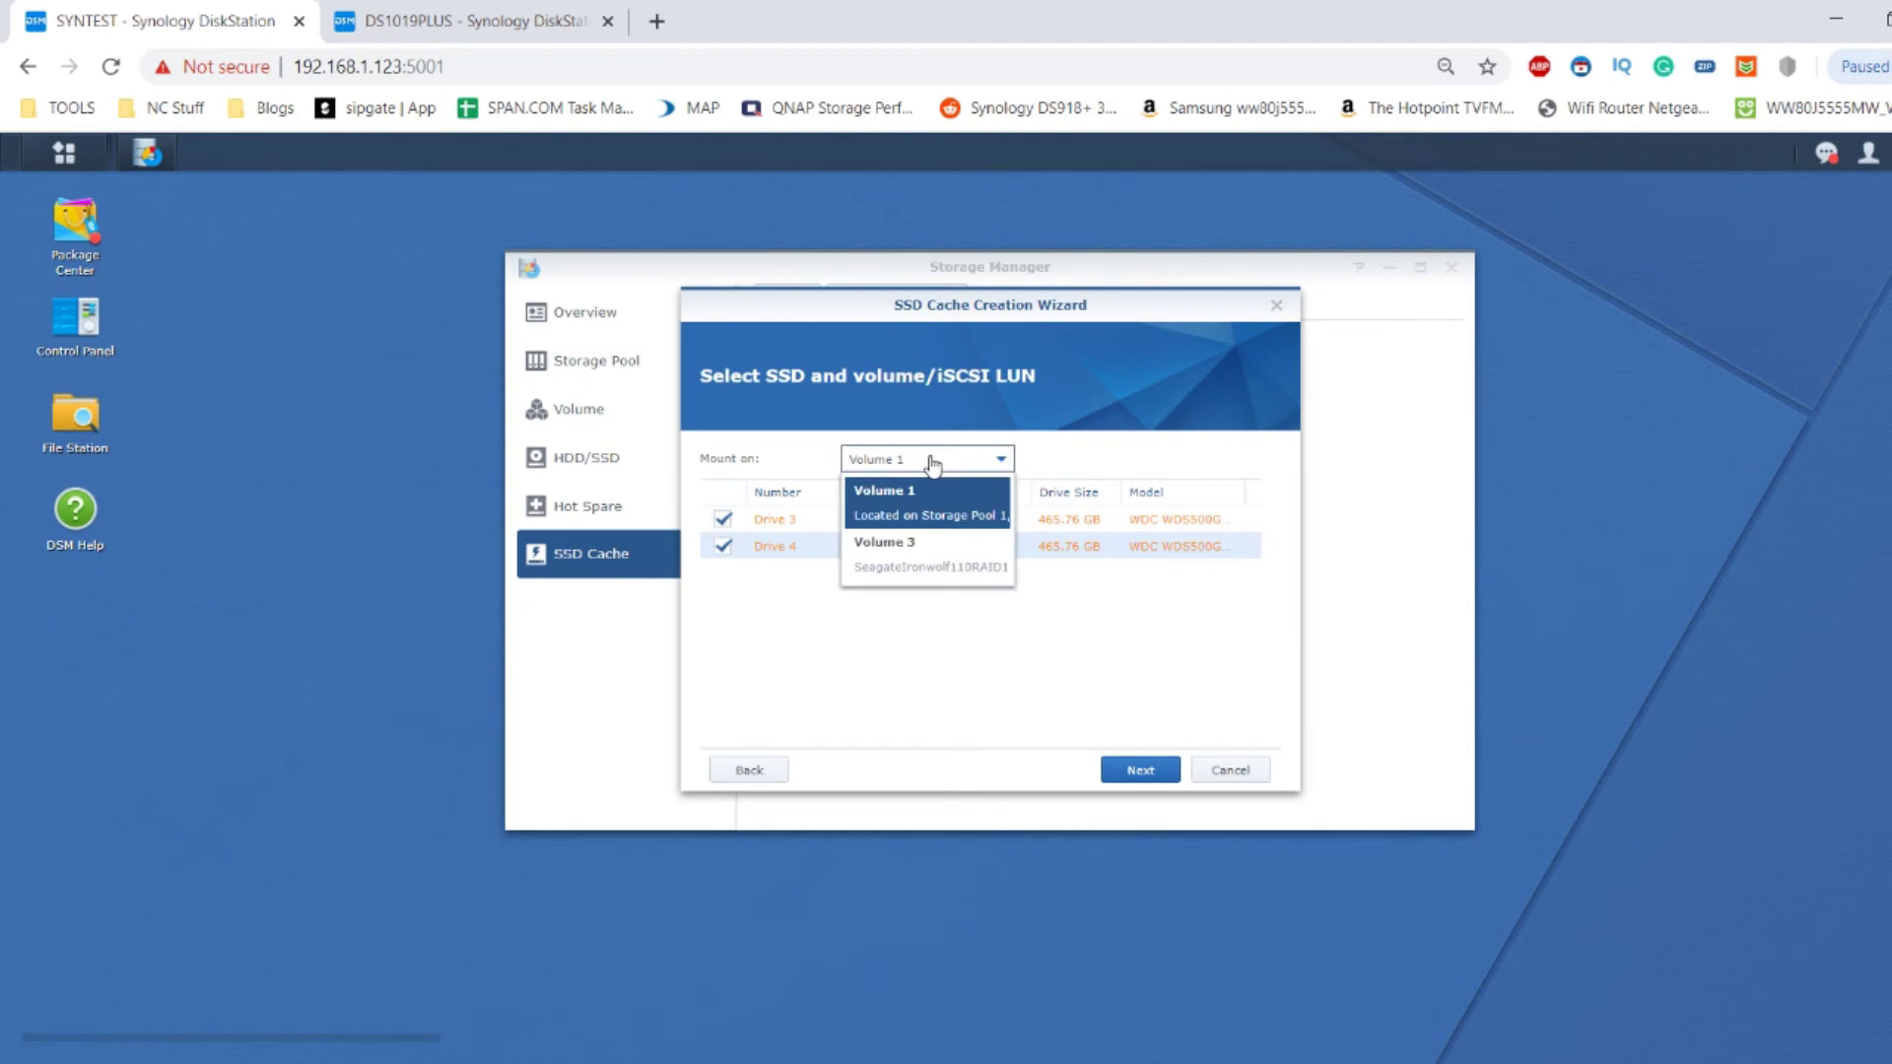
left_click(952, 510)
left_click(1159, 774)
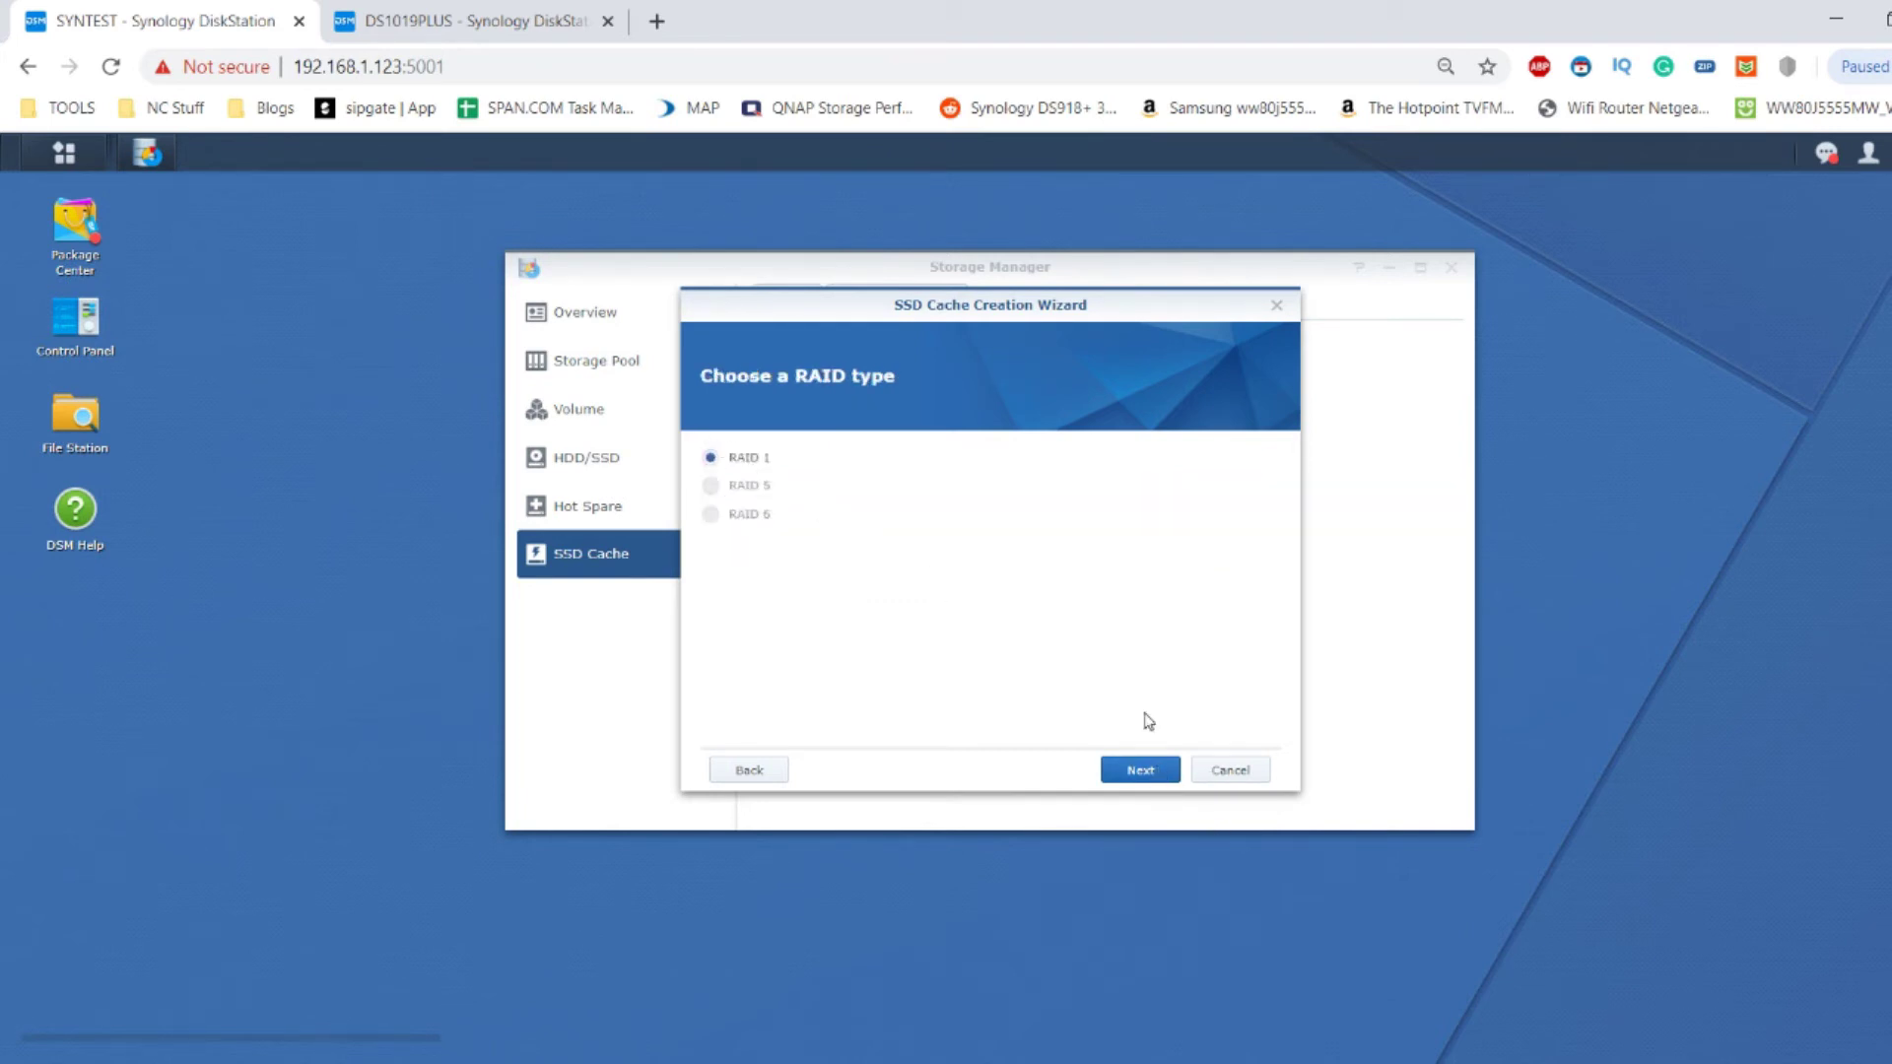
left_click(1165, 775)
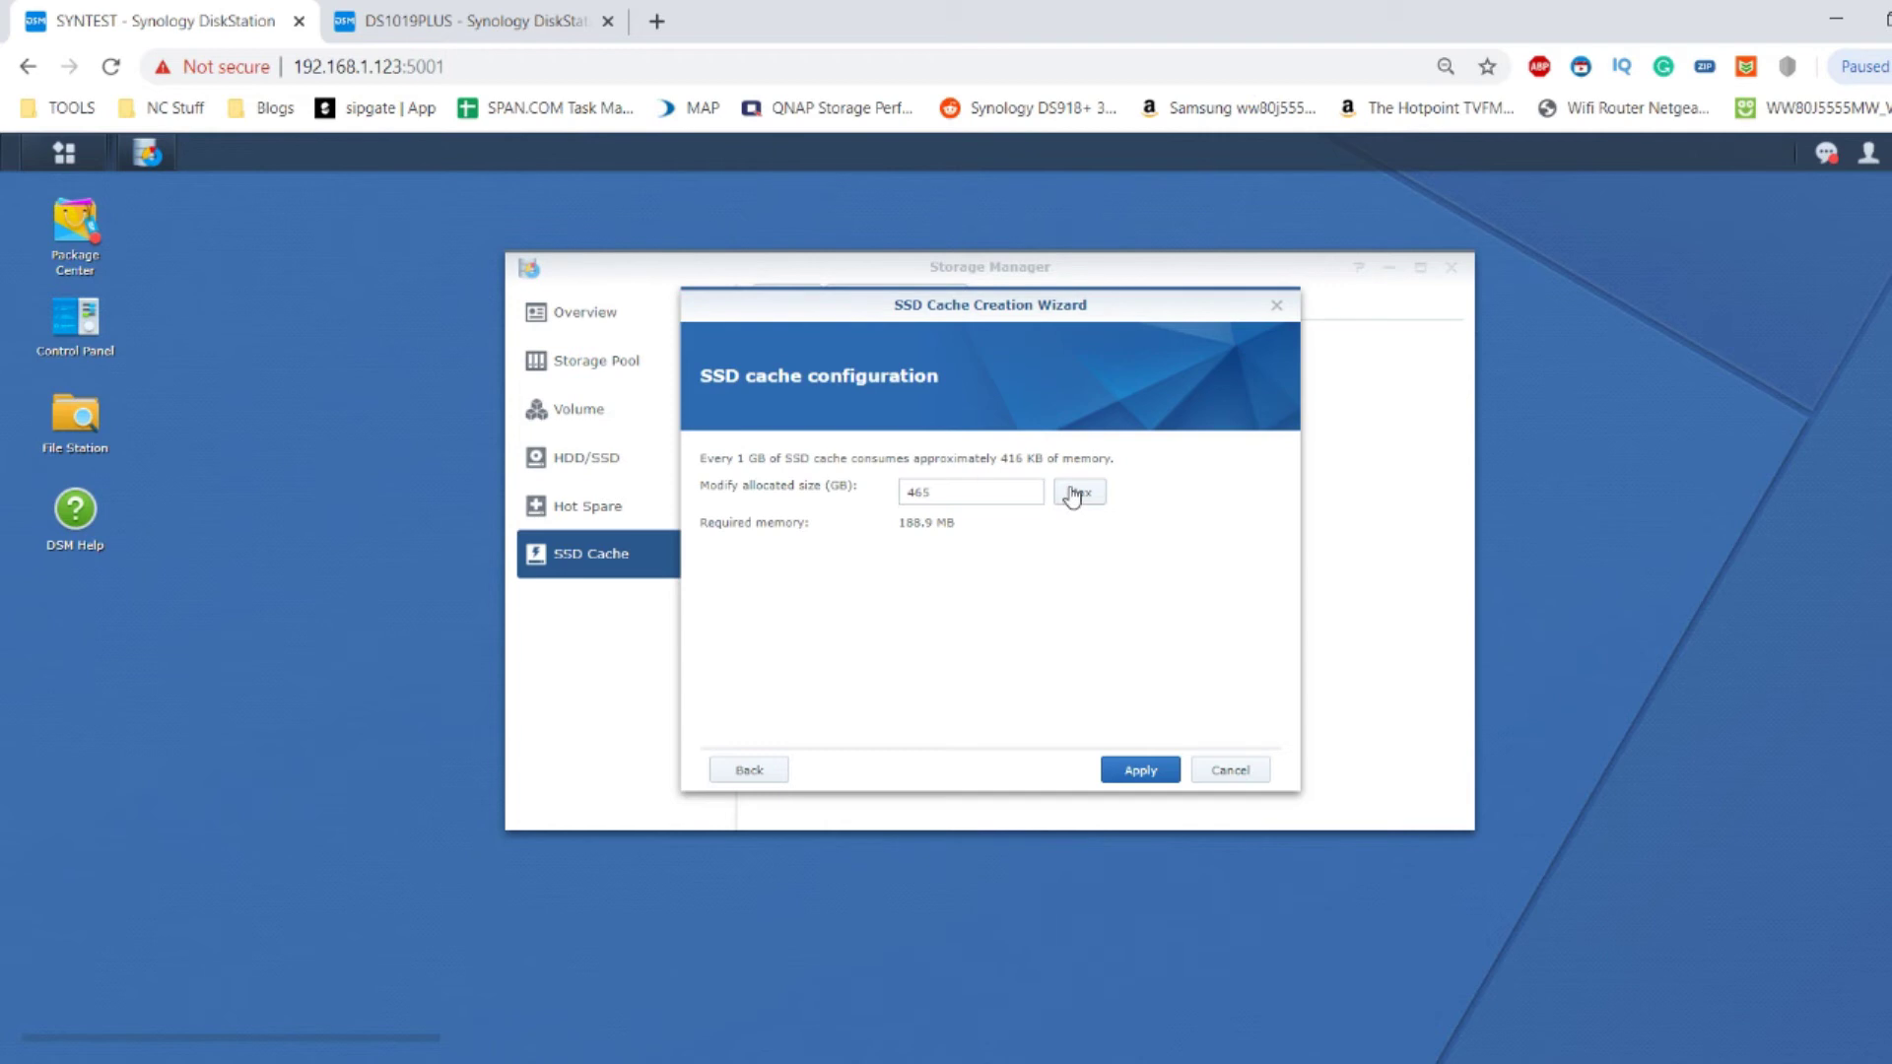
left_click(1140, 774)
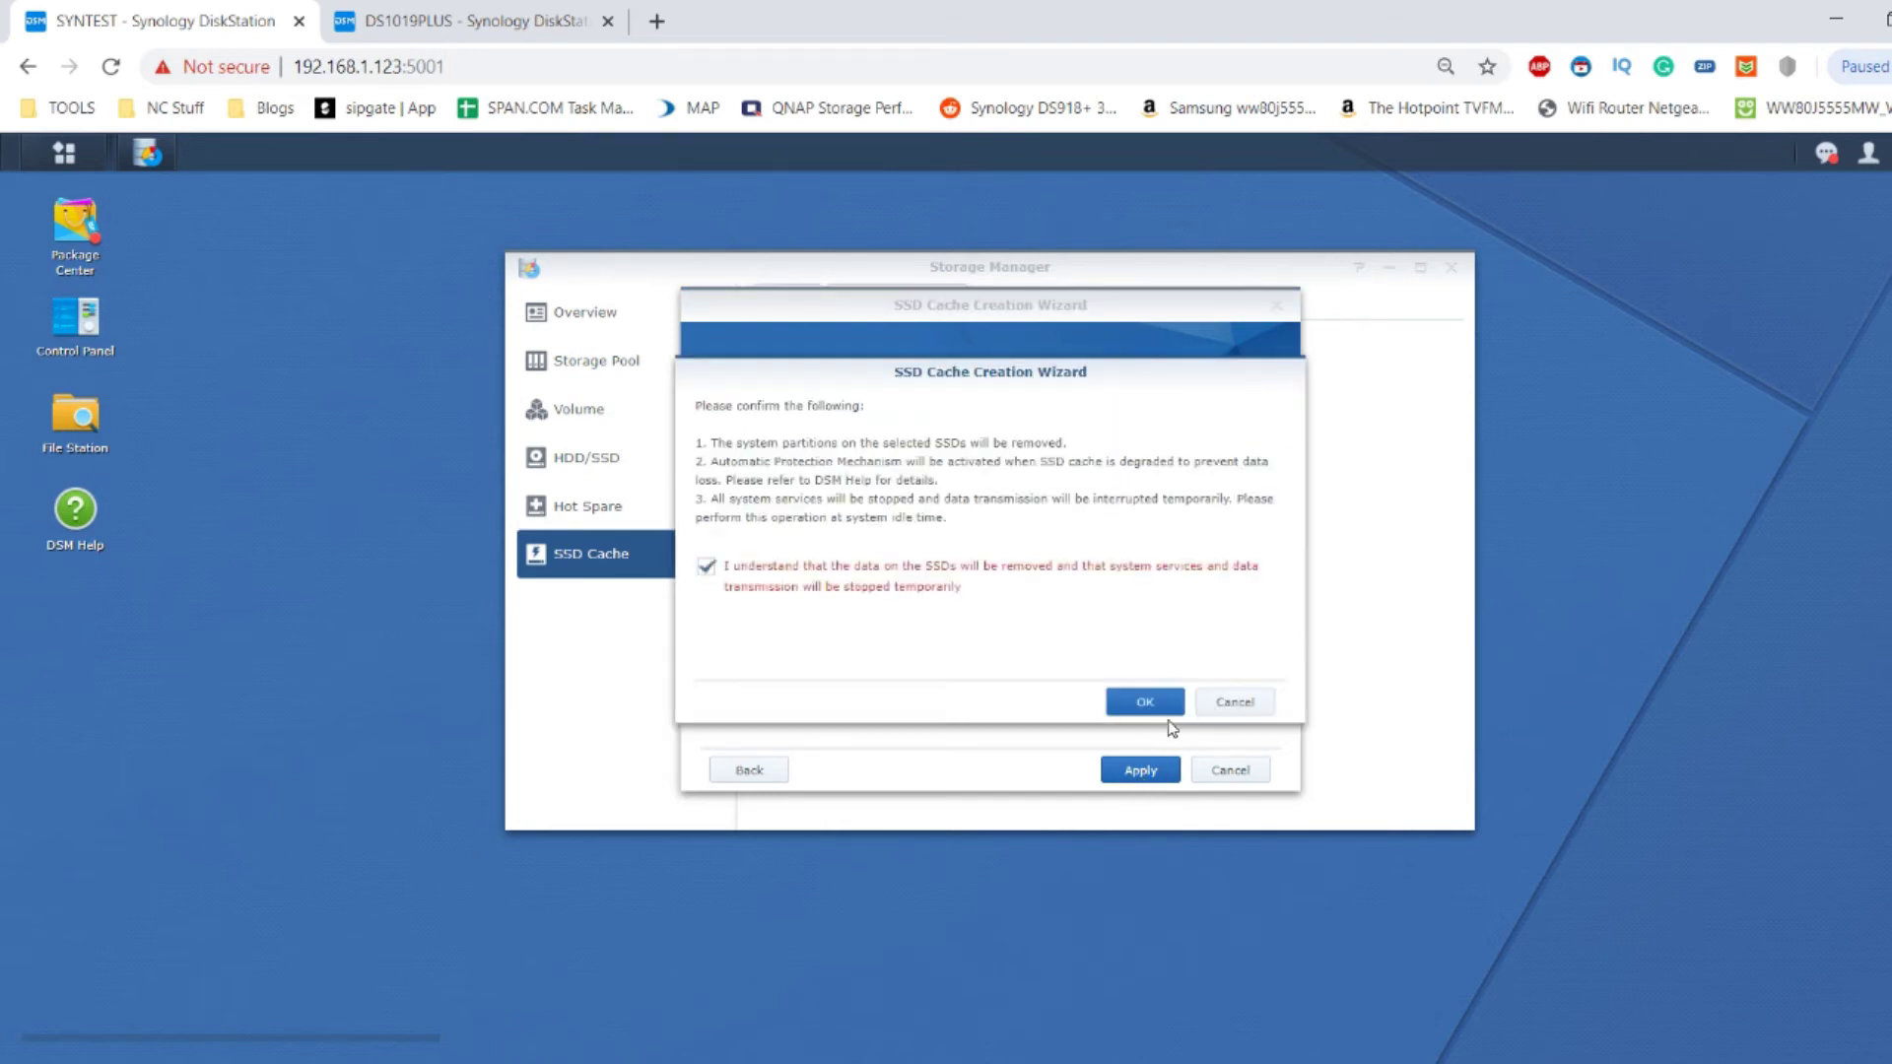
left_click(1146, 702)
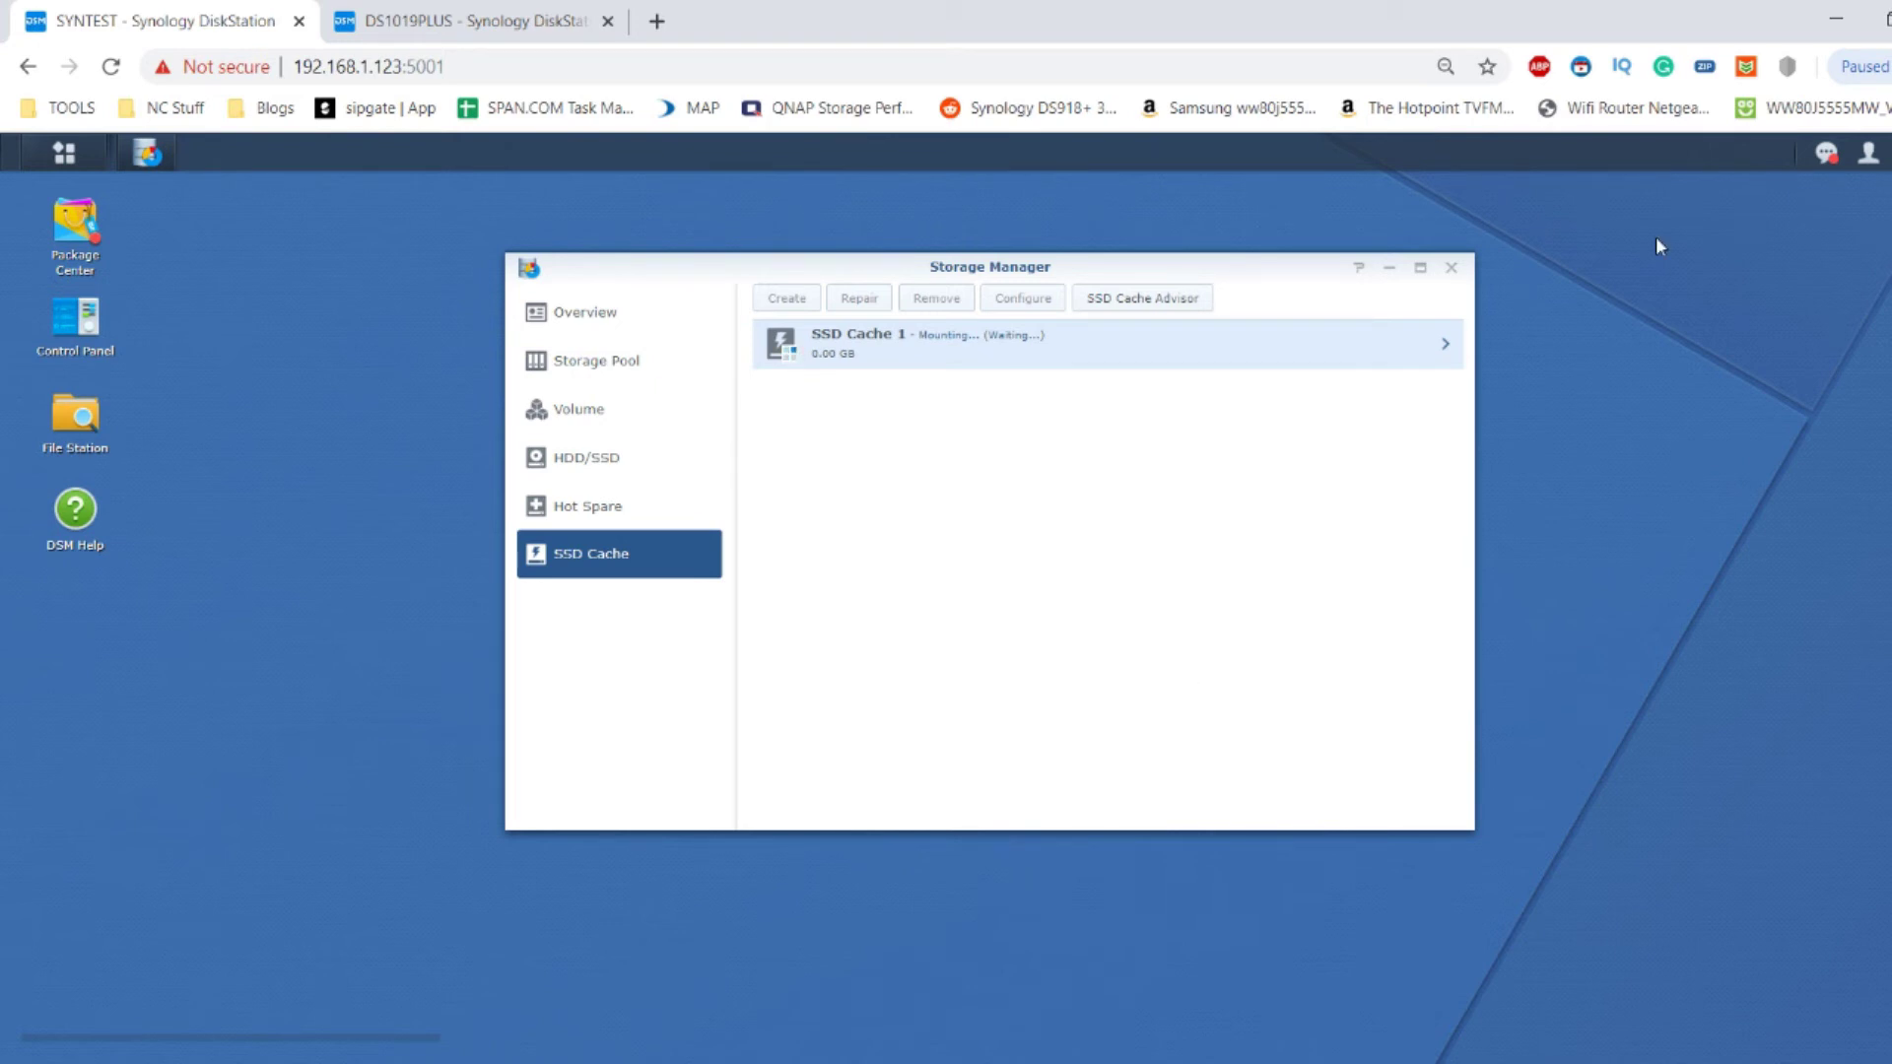
Show SSD Cache 1's details: read-write RAID 1 on Volume 1, still Mounting (Waiting).
left_click(1442, 346)
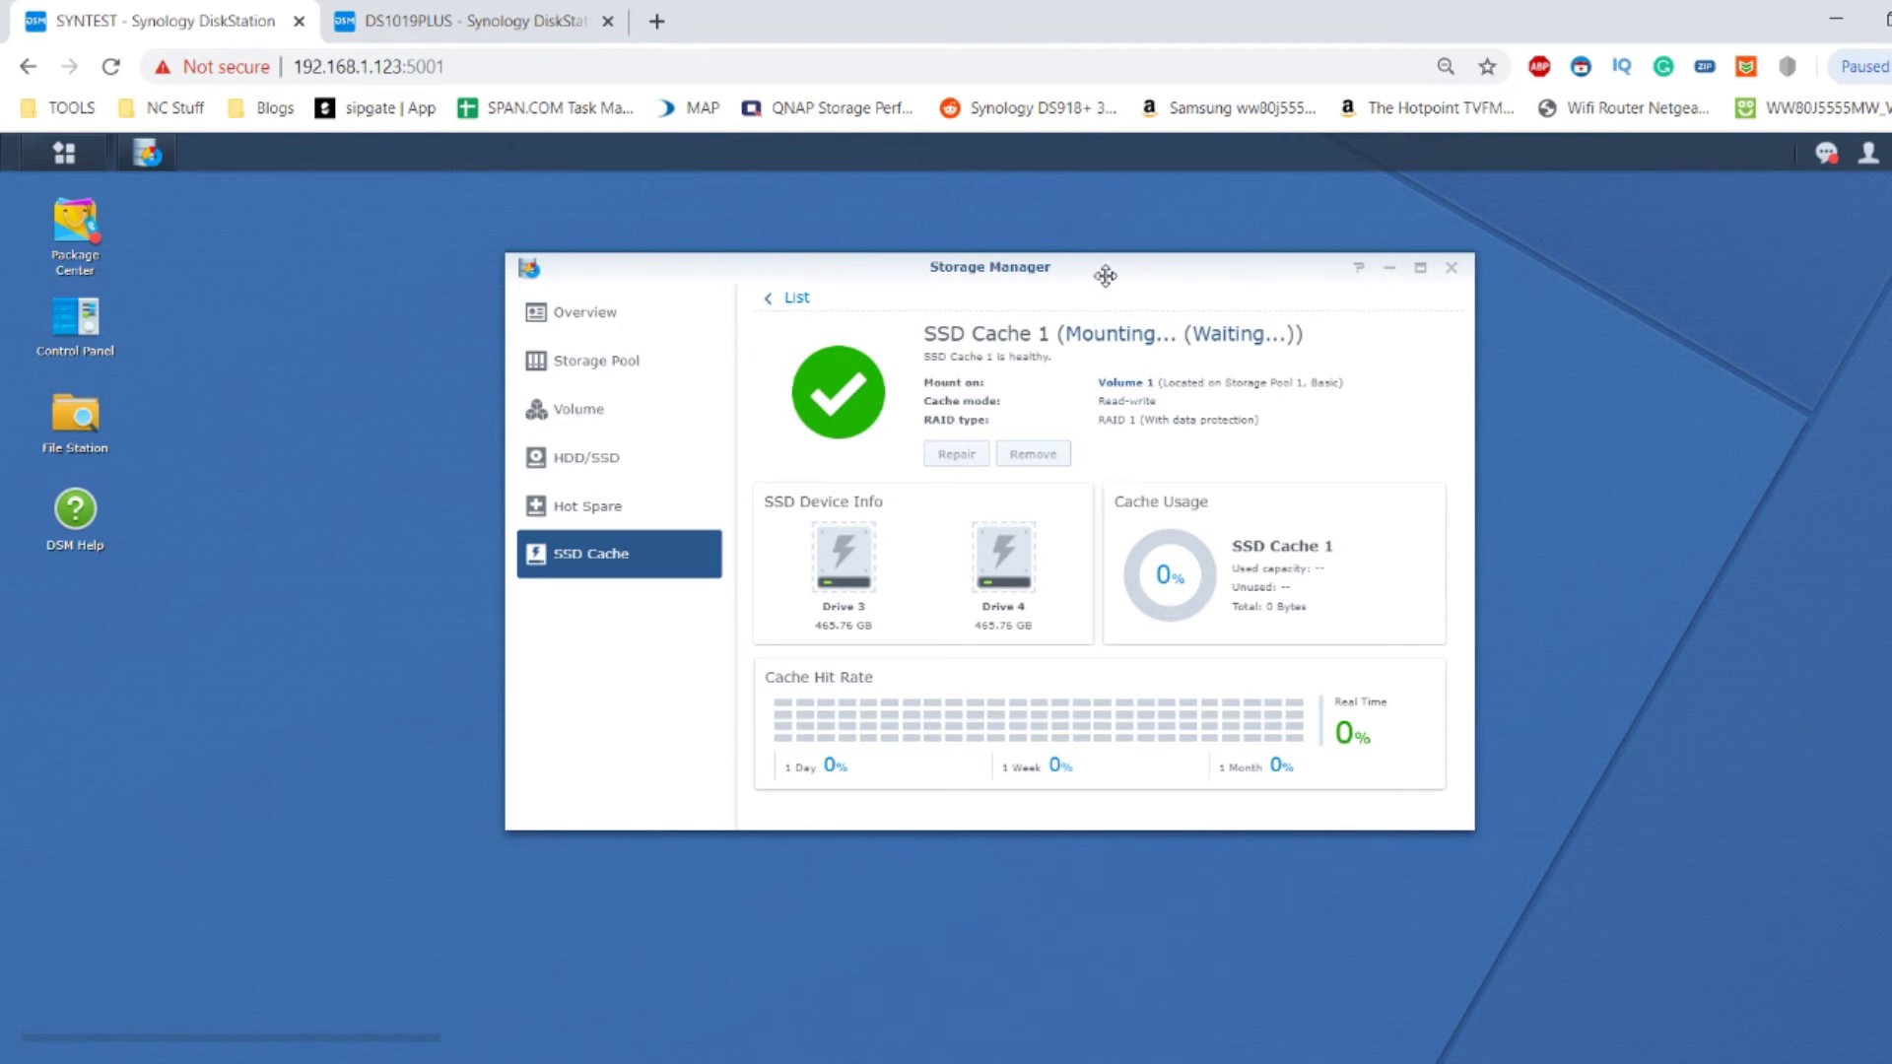
left_click_drag(1105, 275, 1343, 466)
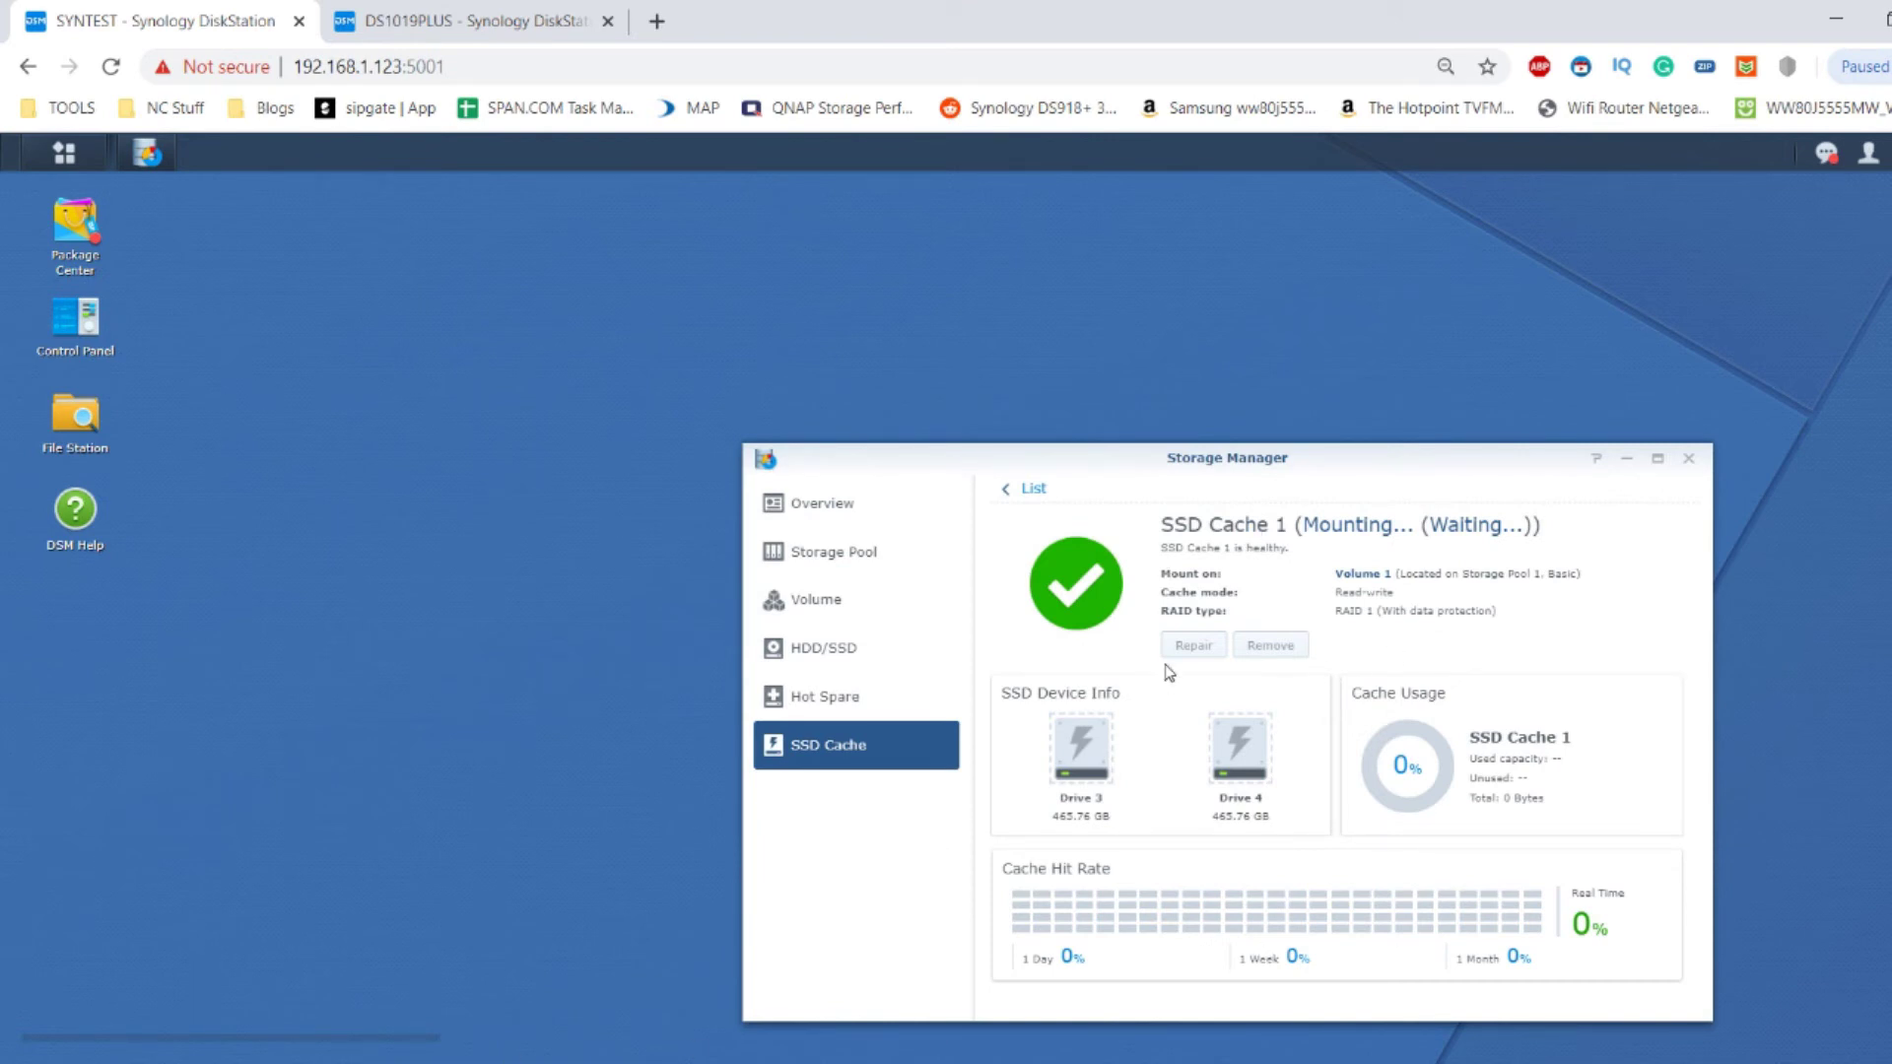
left_click(64, 153)
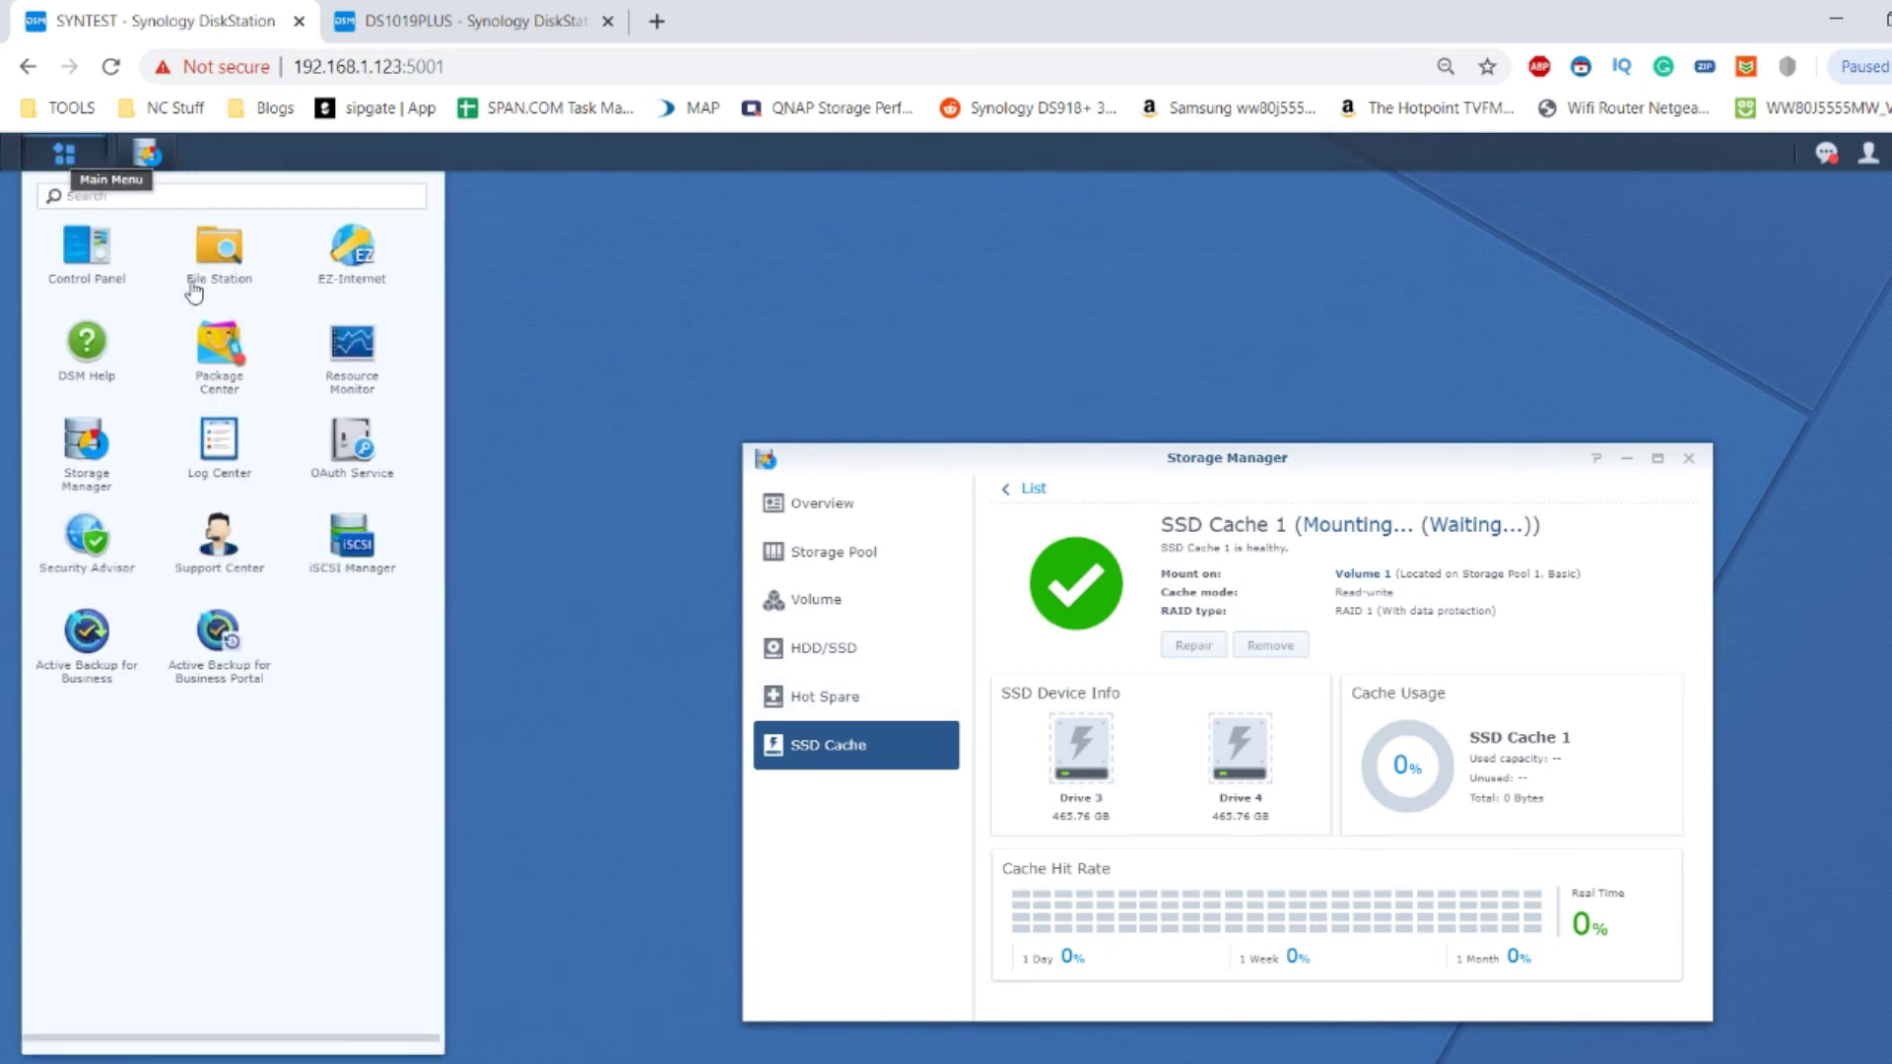
Open Resource Monitor beside Storage Manager while SSD Cache 1 reaches Normal at 465.76 GB.
left_click(355, 351)
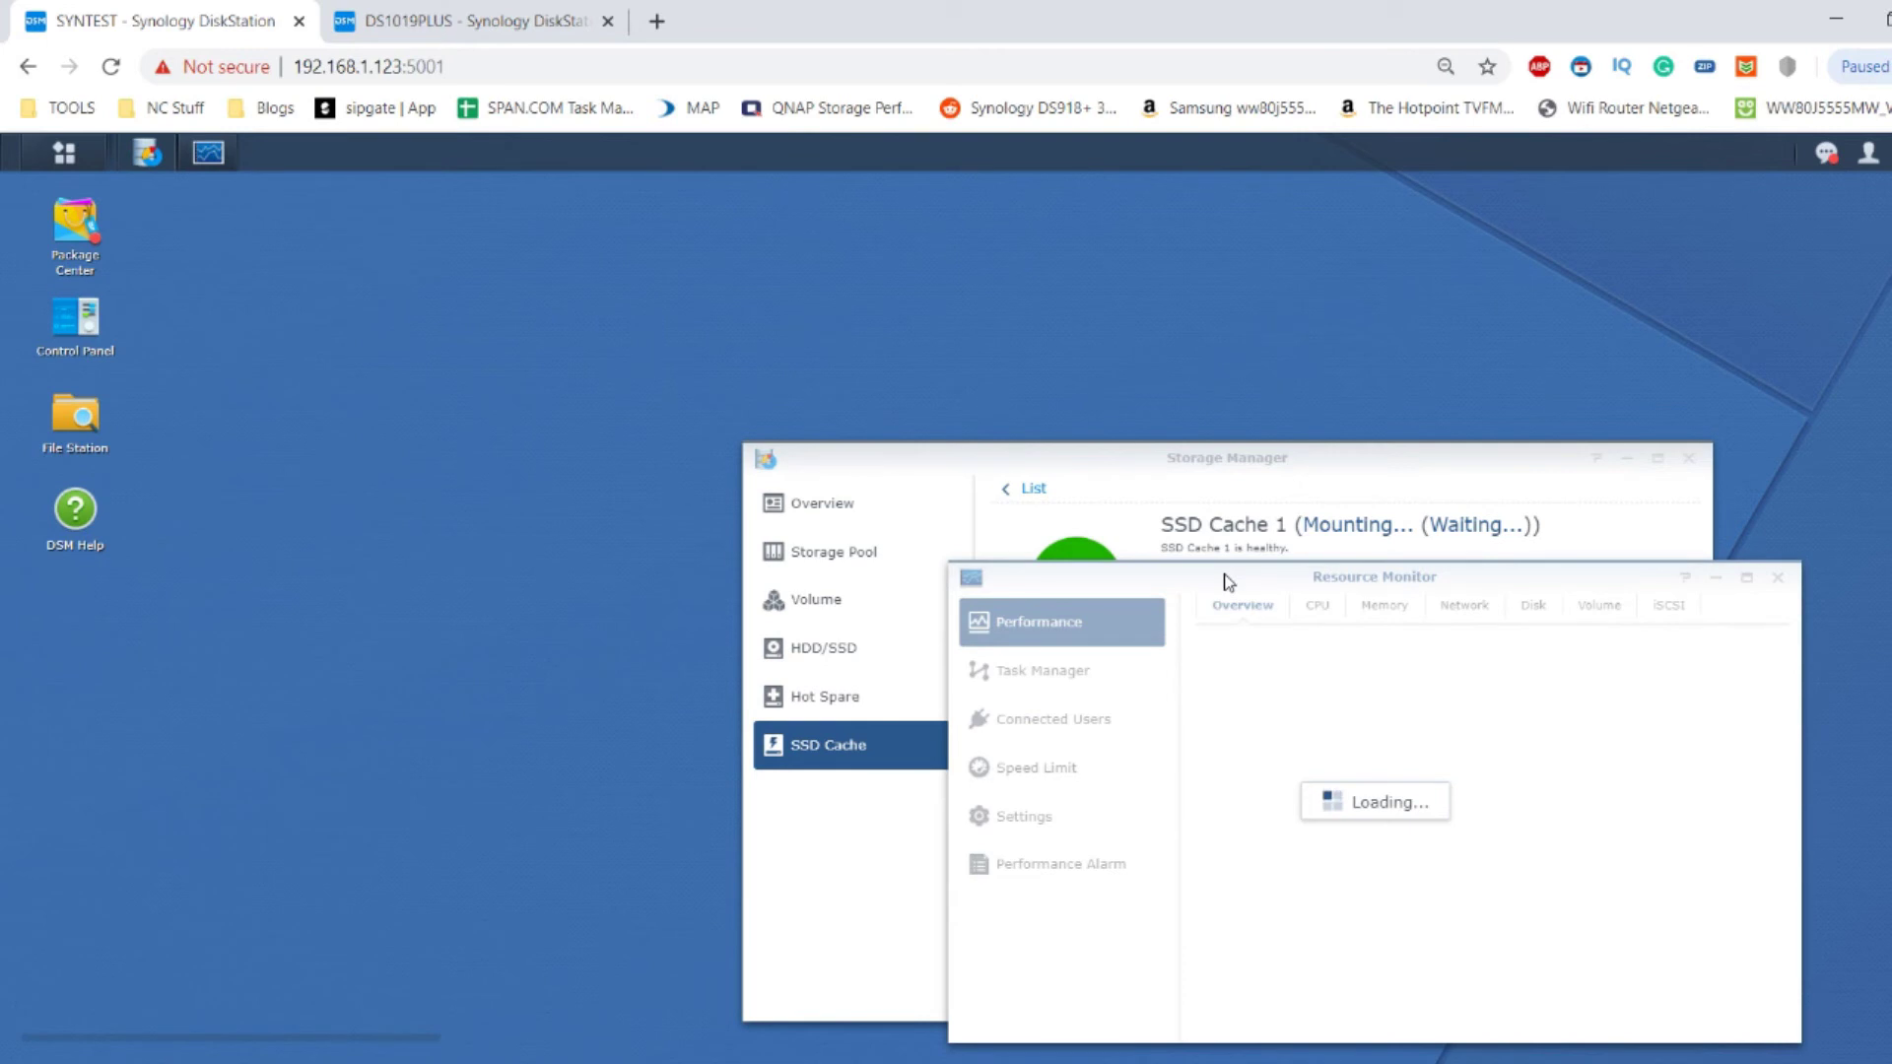
left_click_drag(1227, 581, 1112, 194)
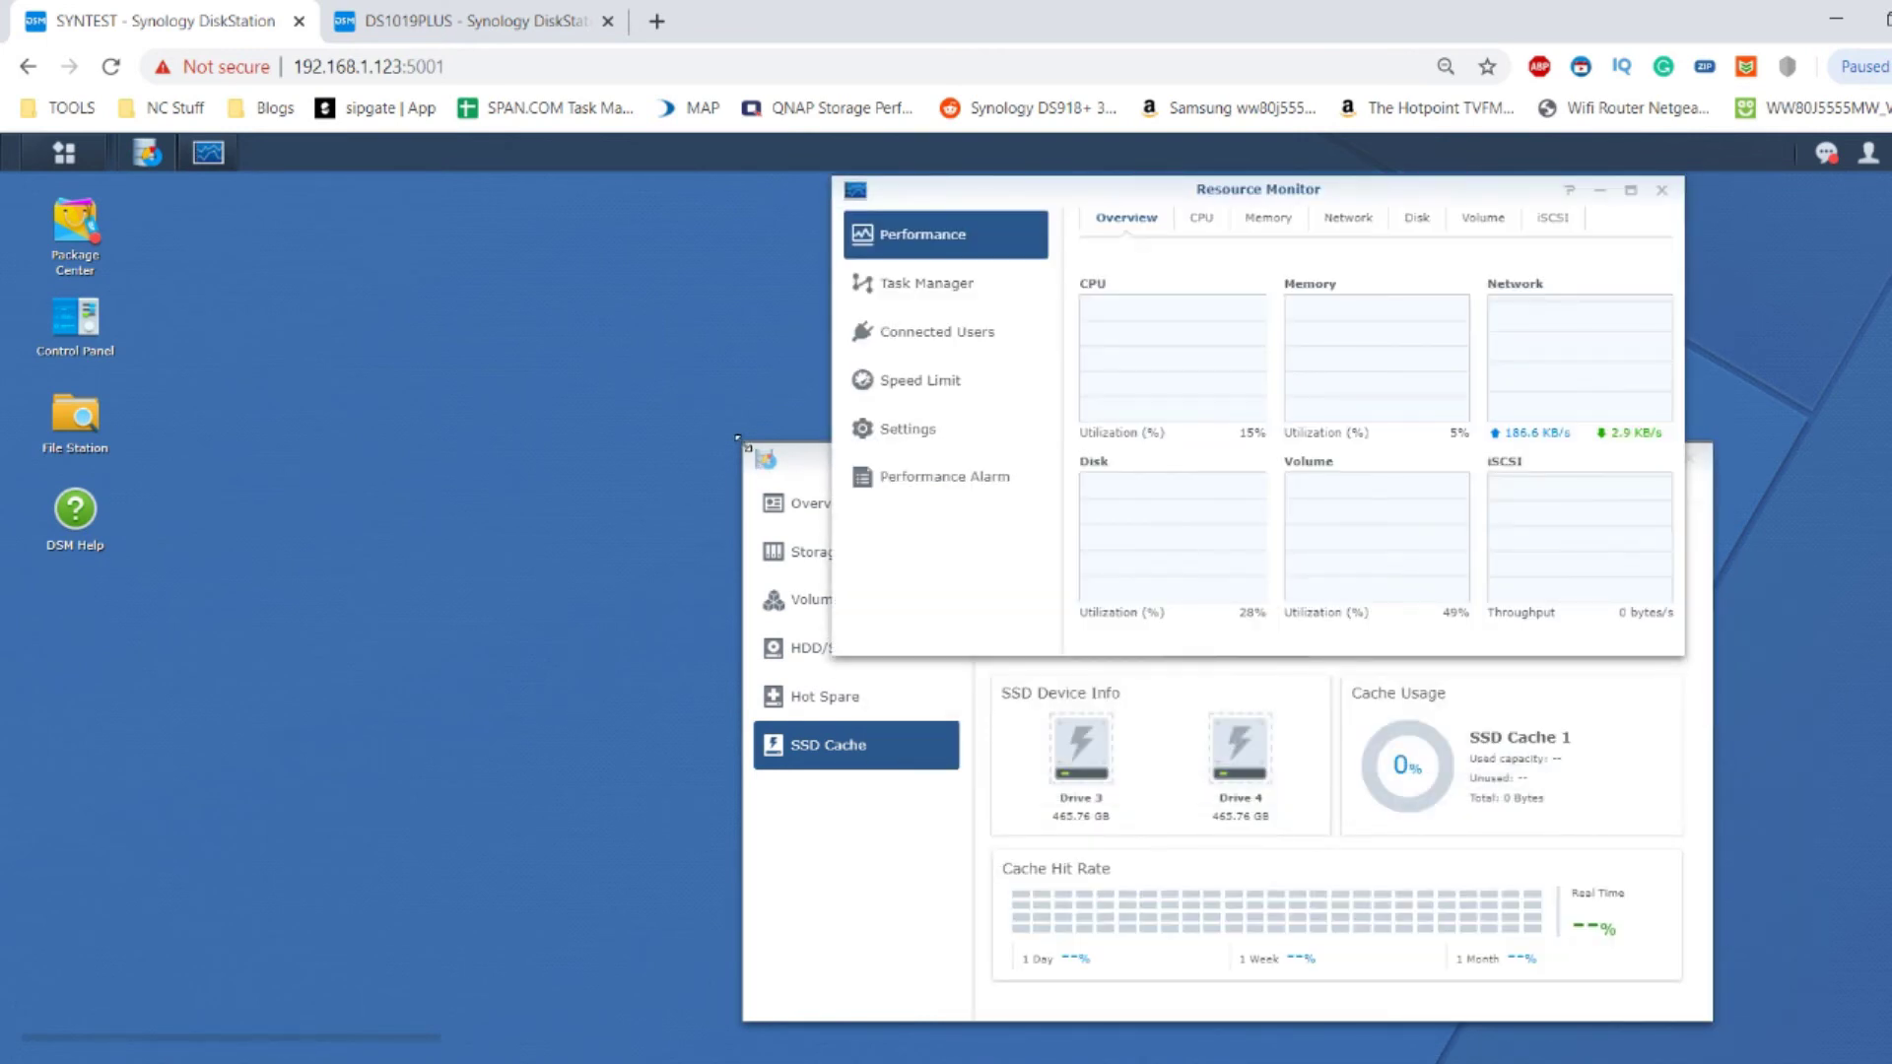
left_click_drag(737, 437, 740, 438)
left_click(908, 169)
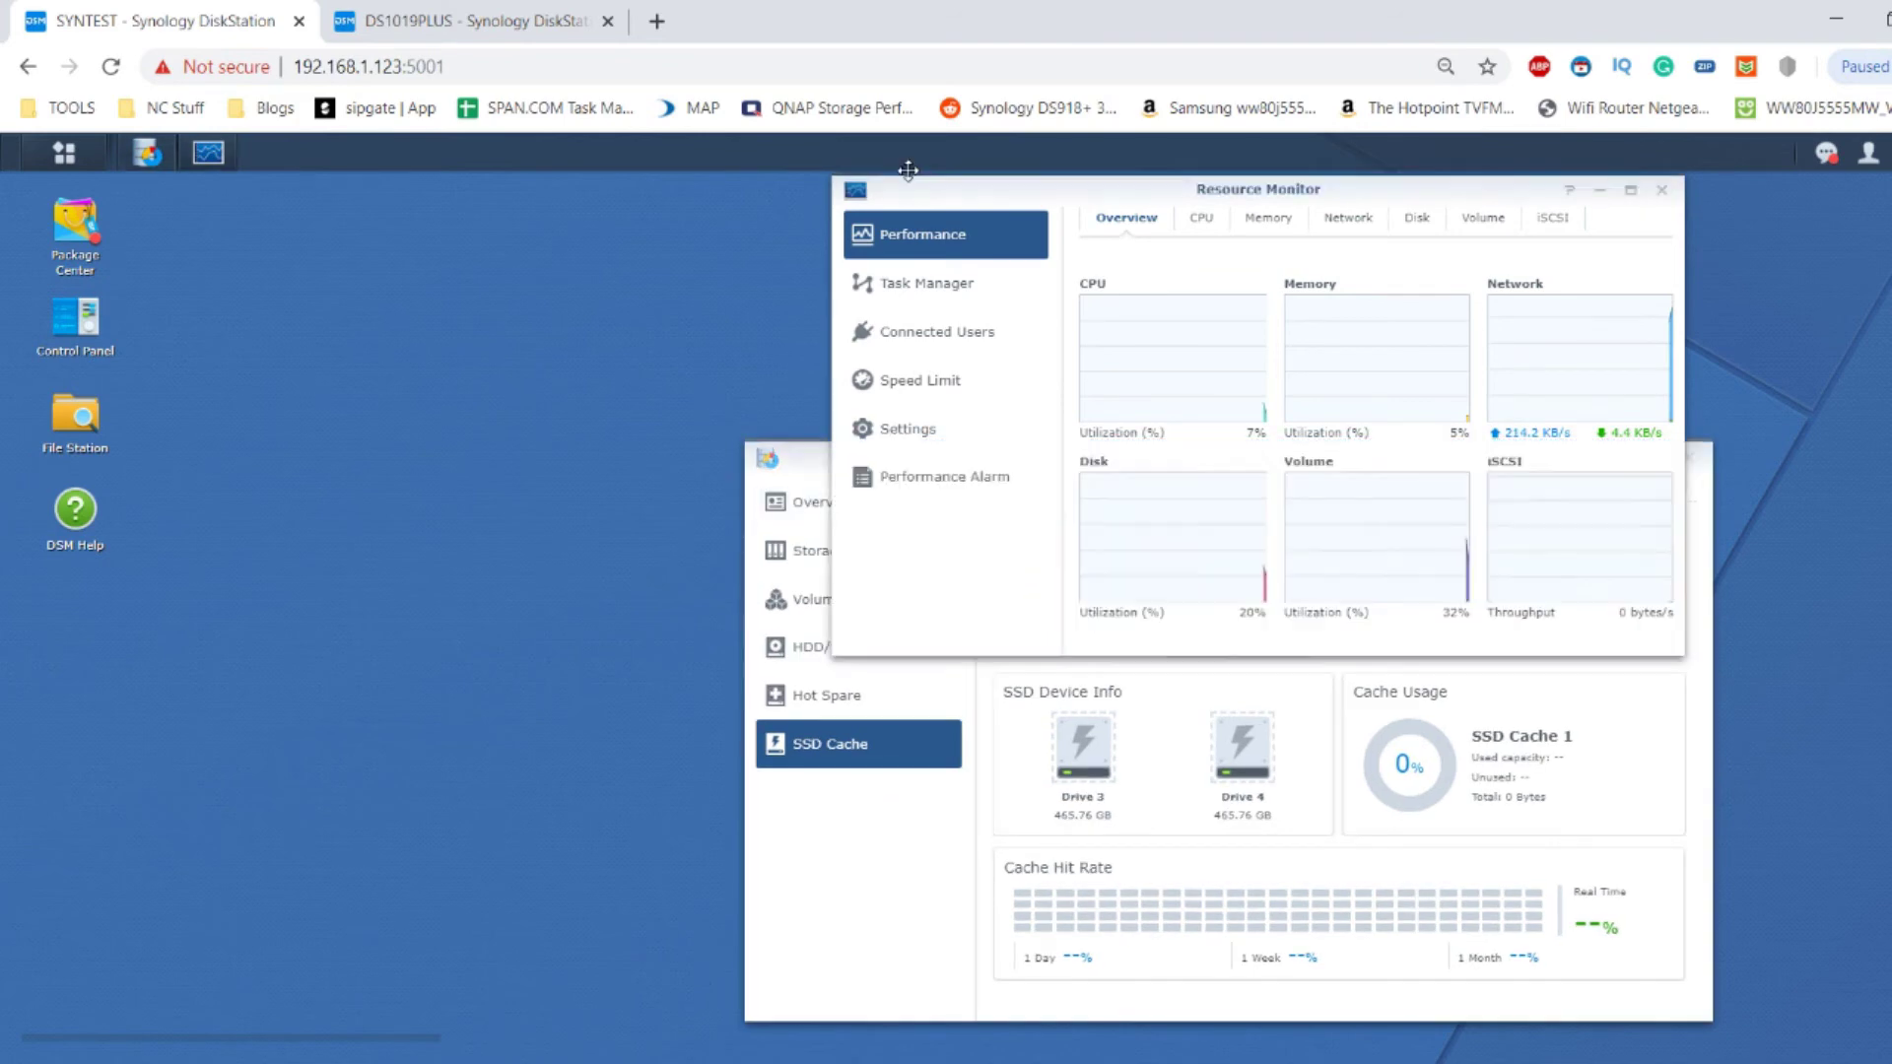
left_click_drag(908, 170, 887, 169)
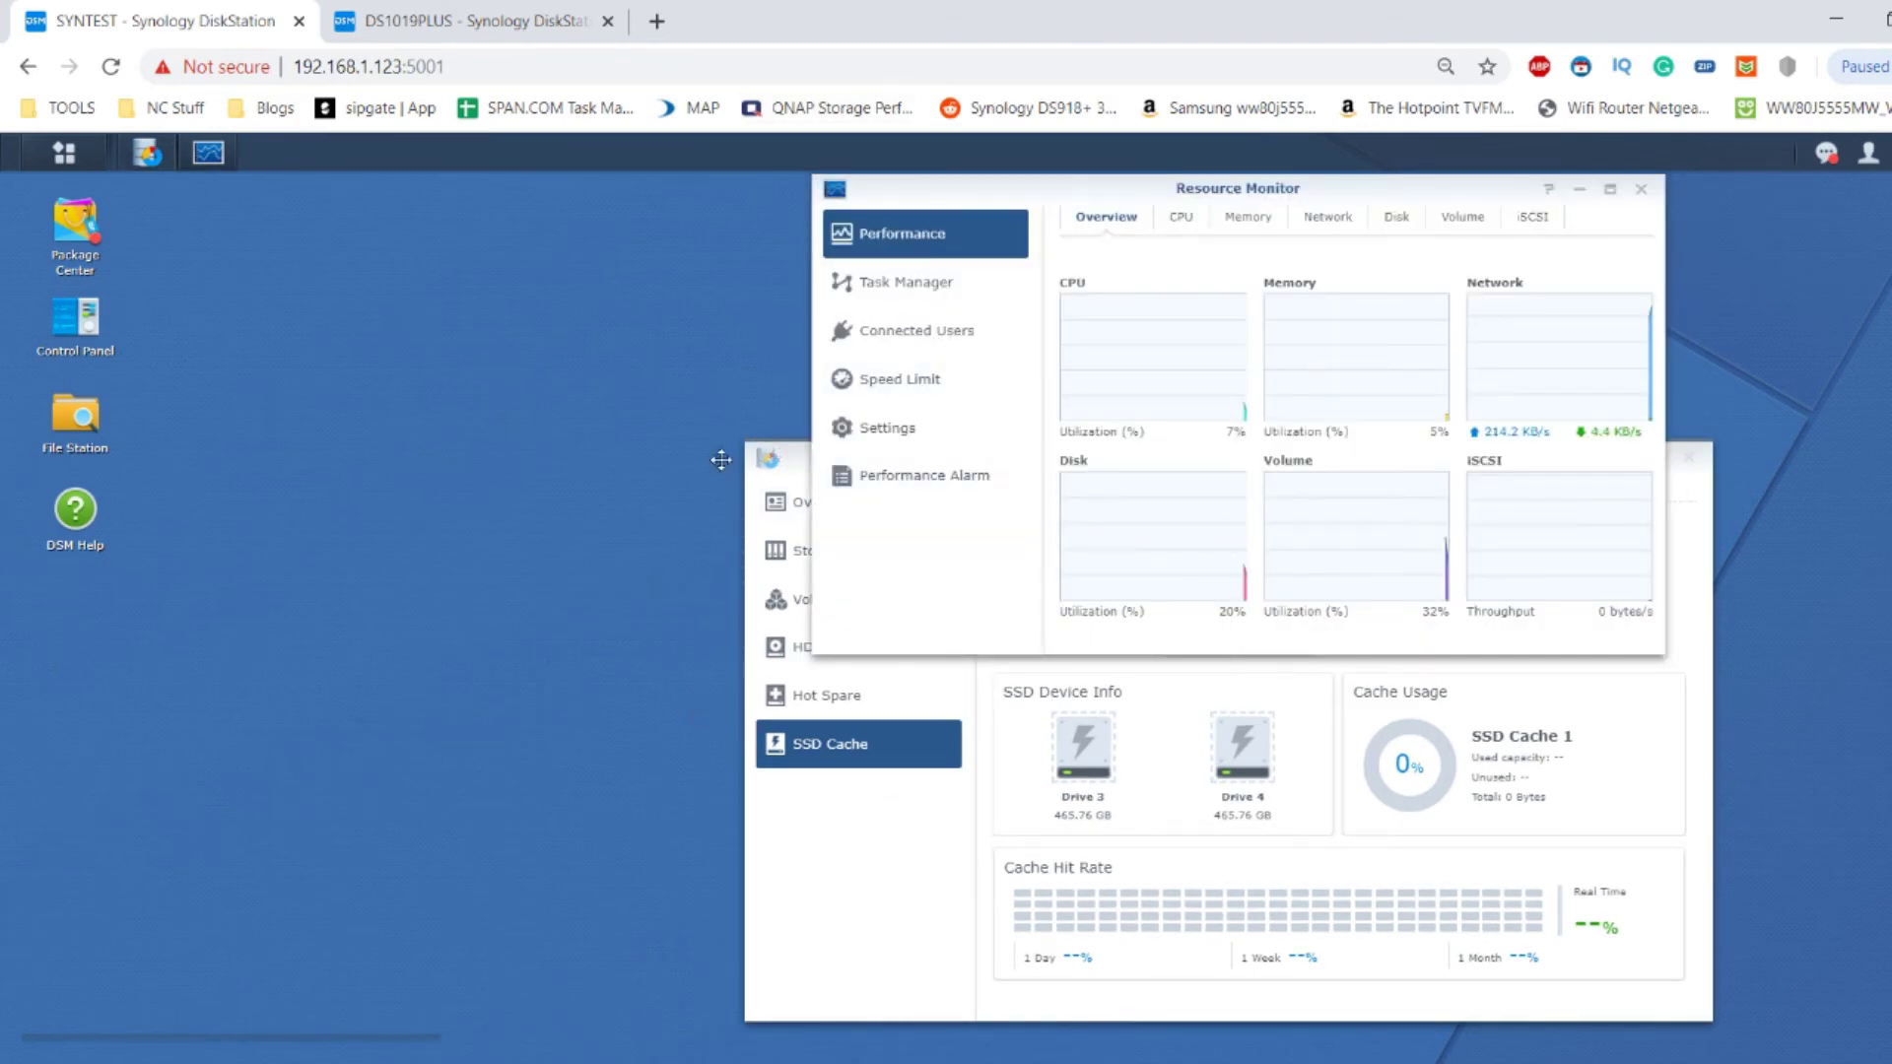
left_click_drag(756, 473, 75, 473)
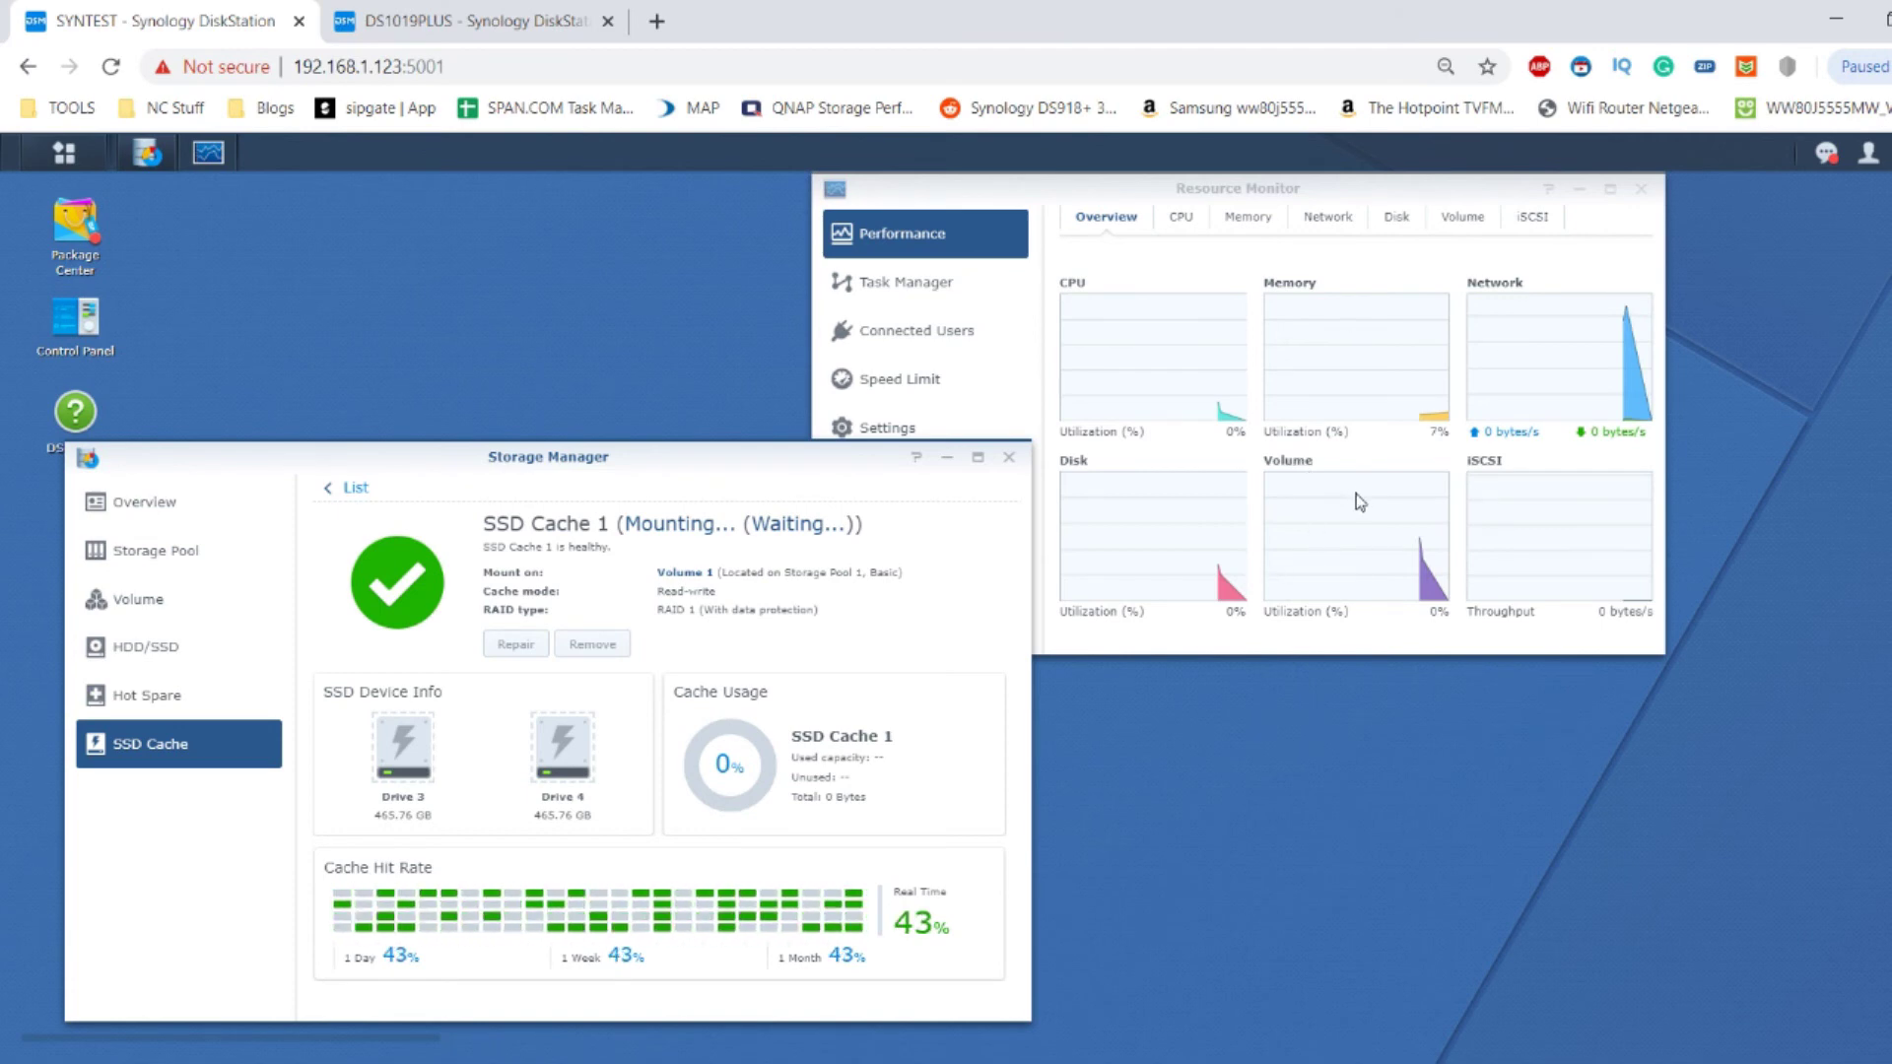
left_click_drag(1382, 927, 1303, 962)
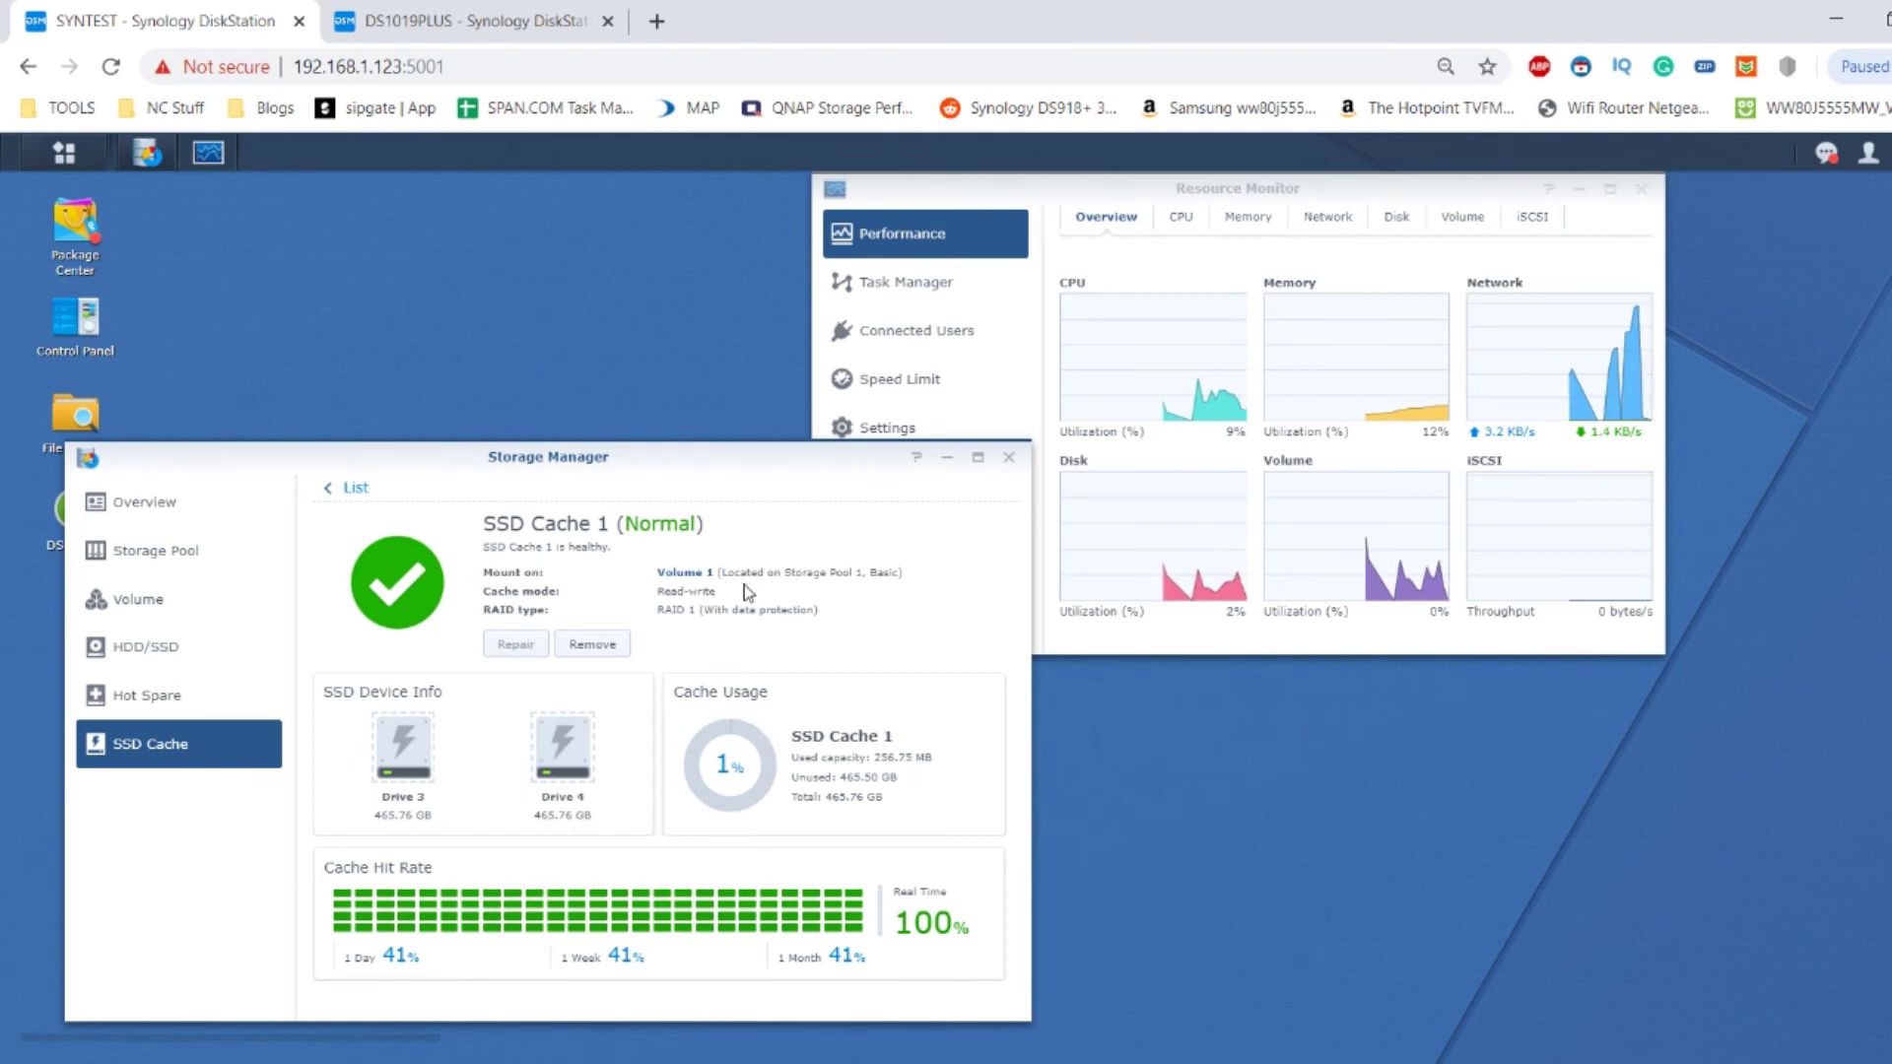
Expand Storage Pool 1: RAID 1 across two 3.64 TB HDDs, 3.63 TB capacity.
left_click(271, 552)
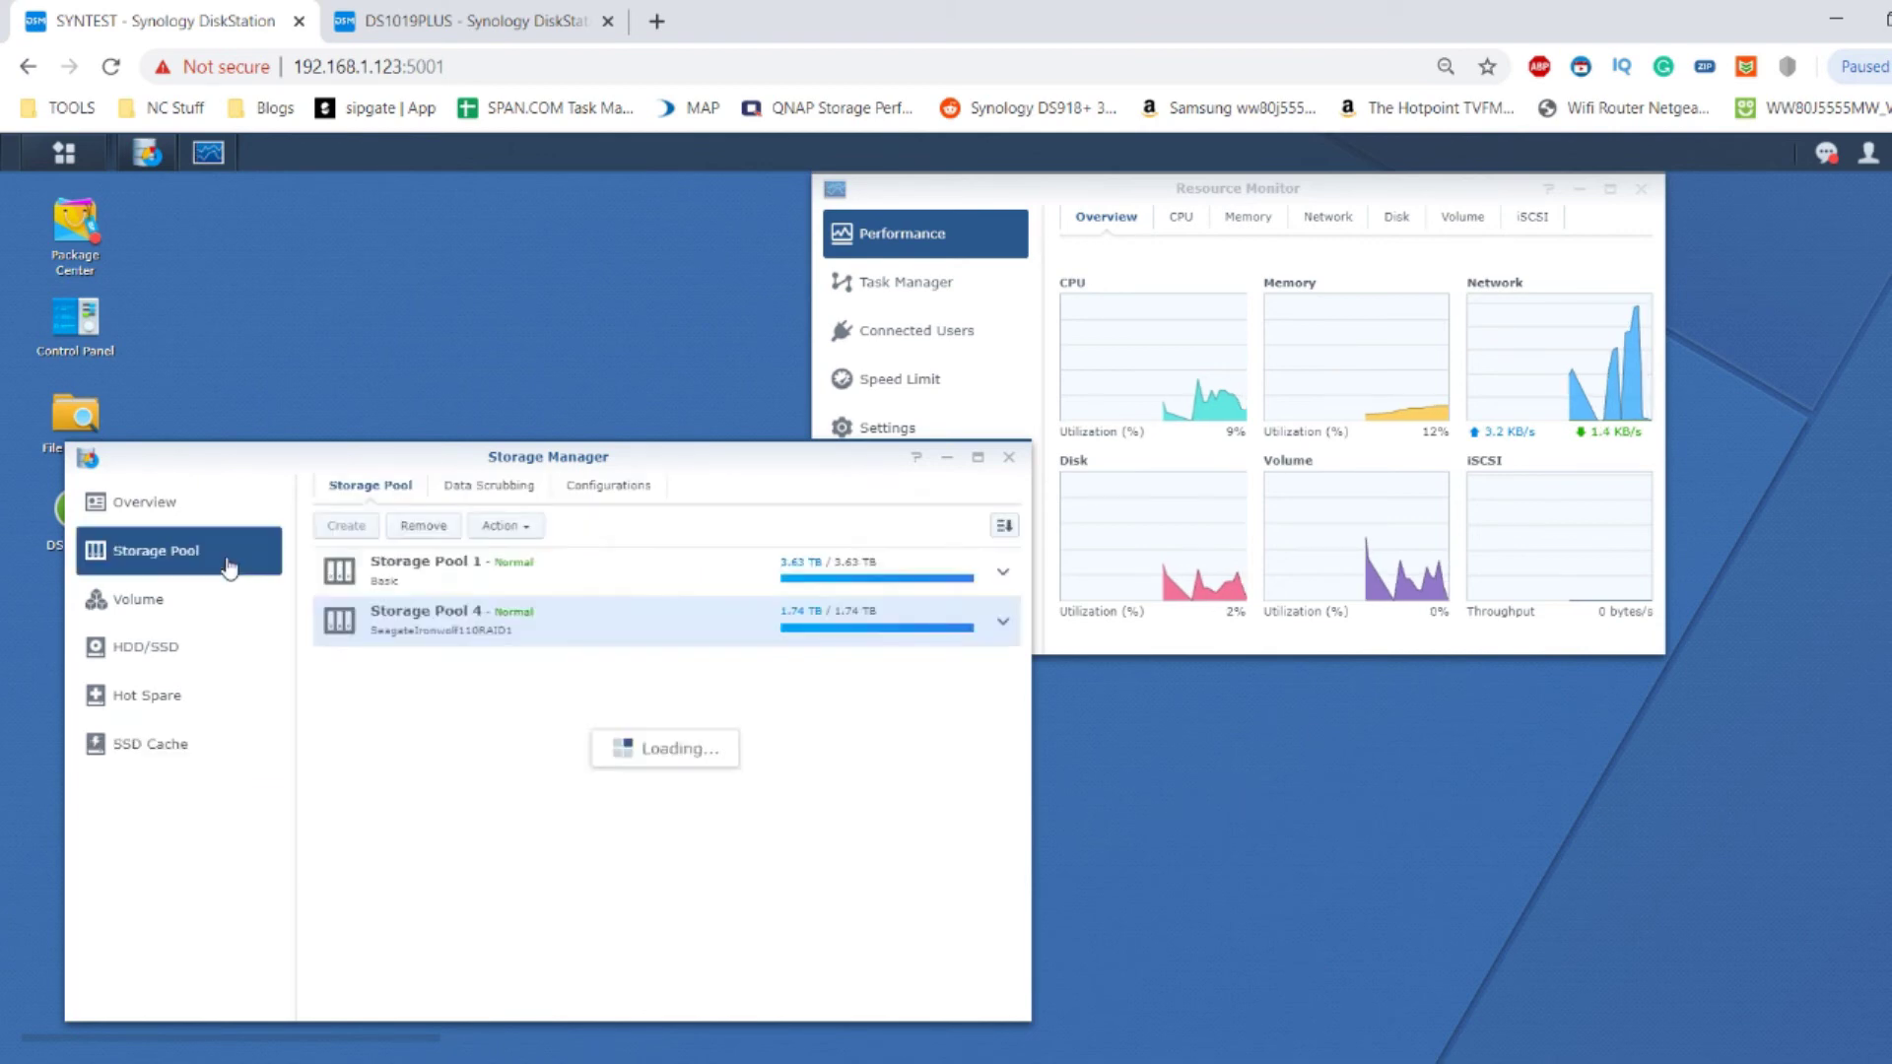
left_click(1002, 571)
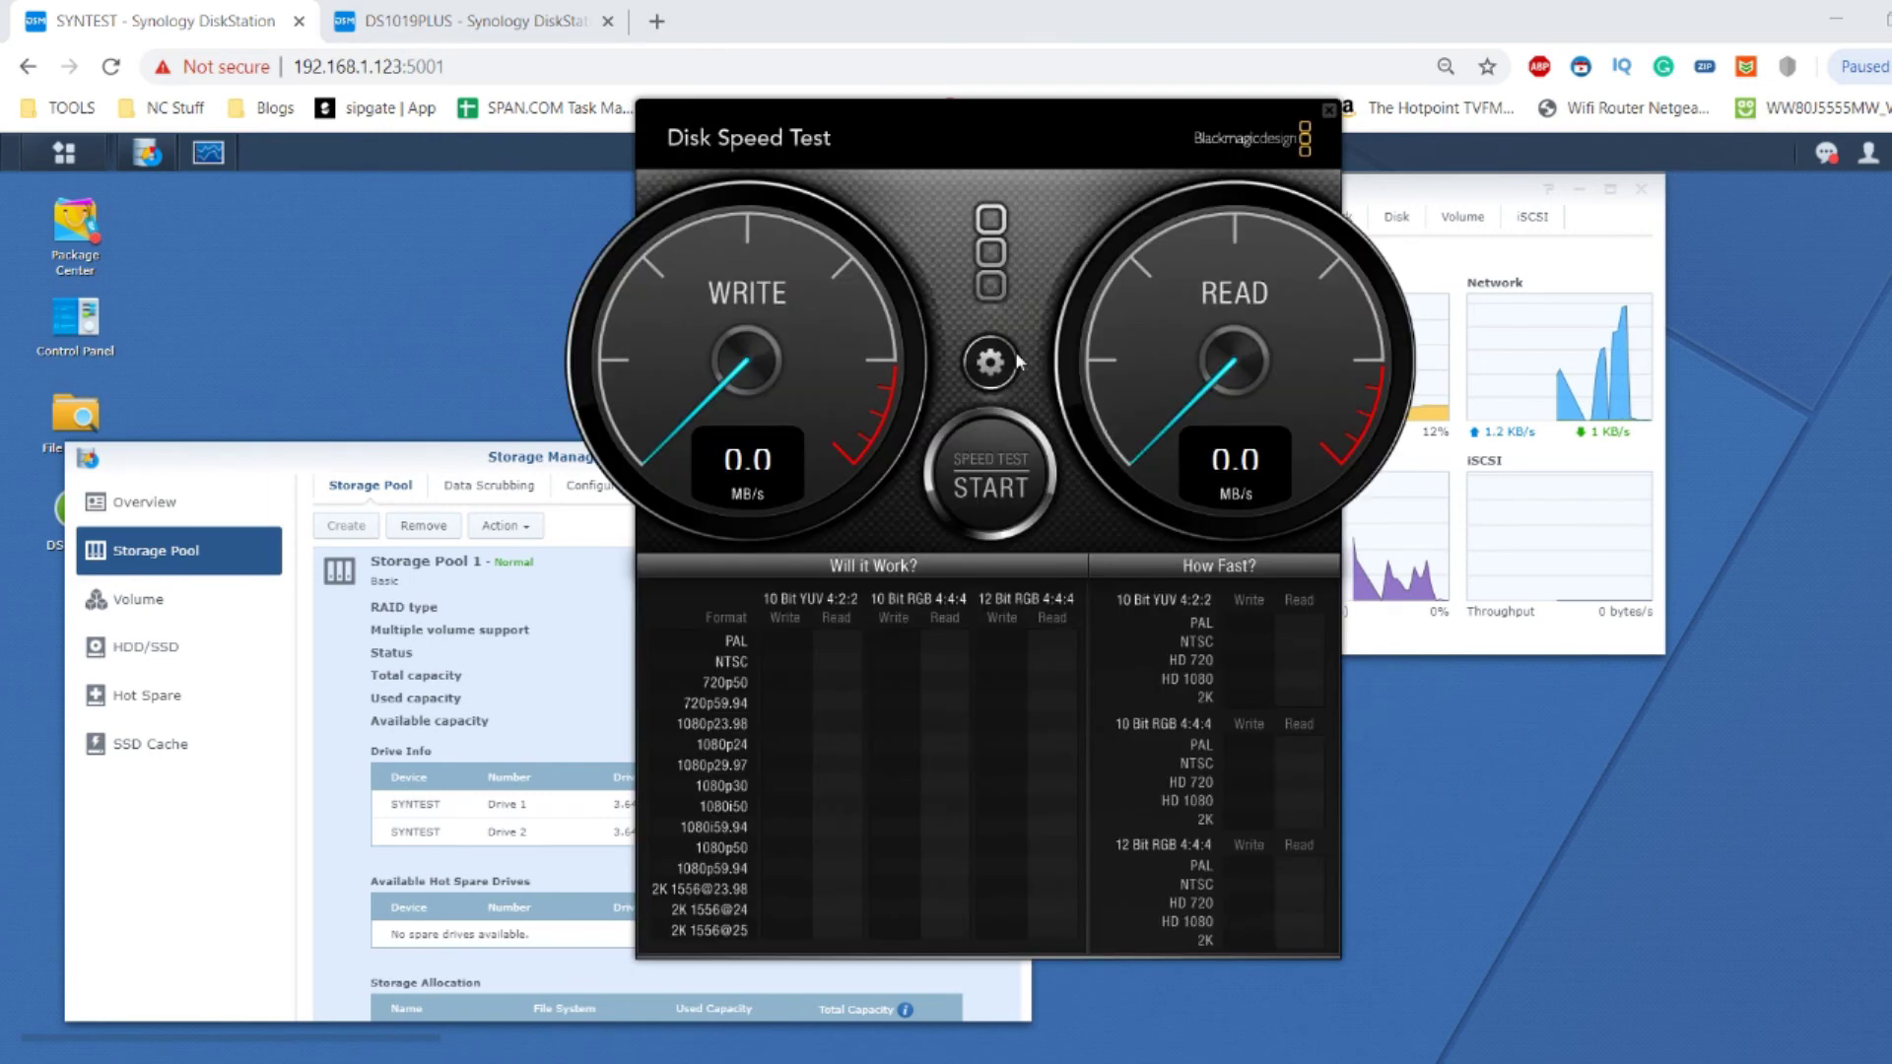
left_click(993, 362)
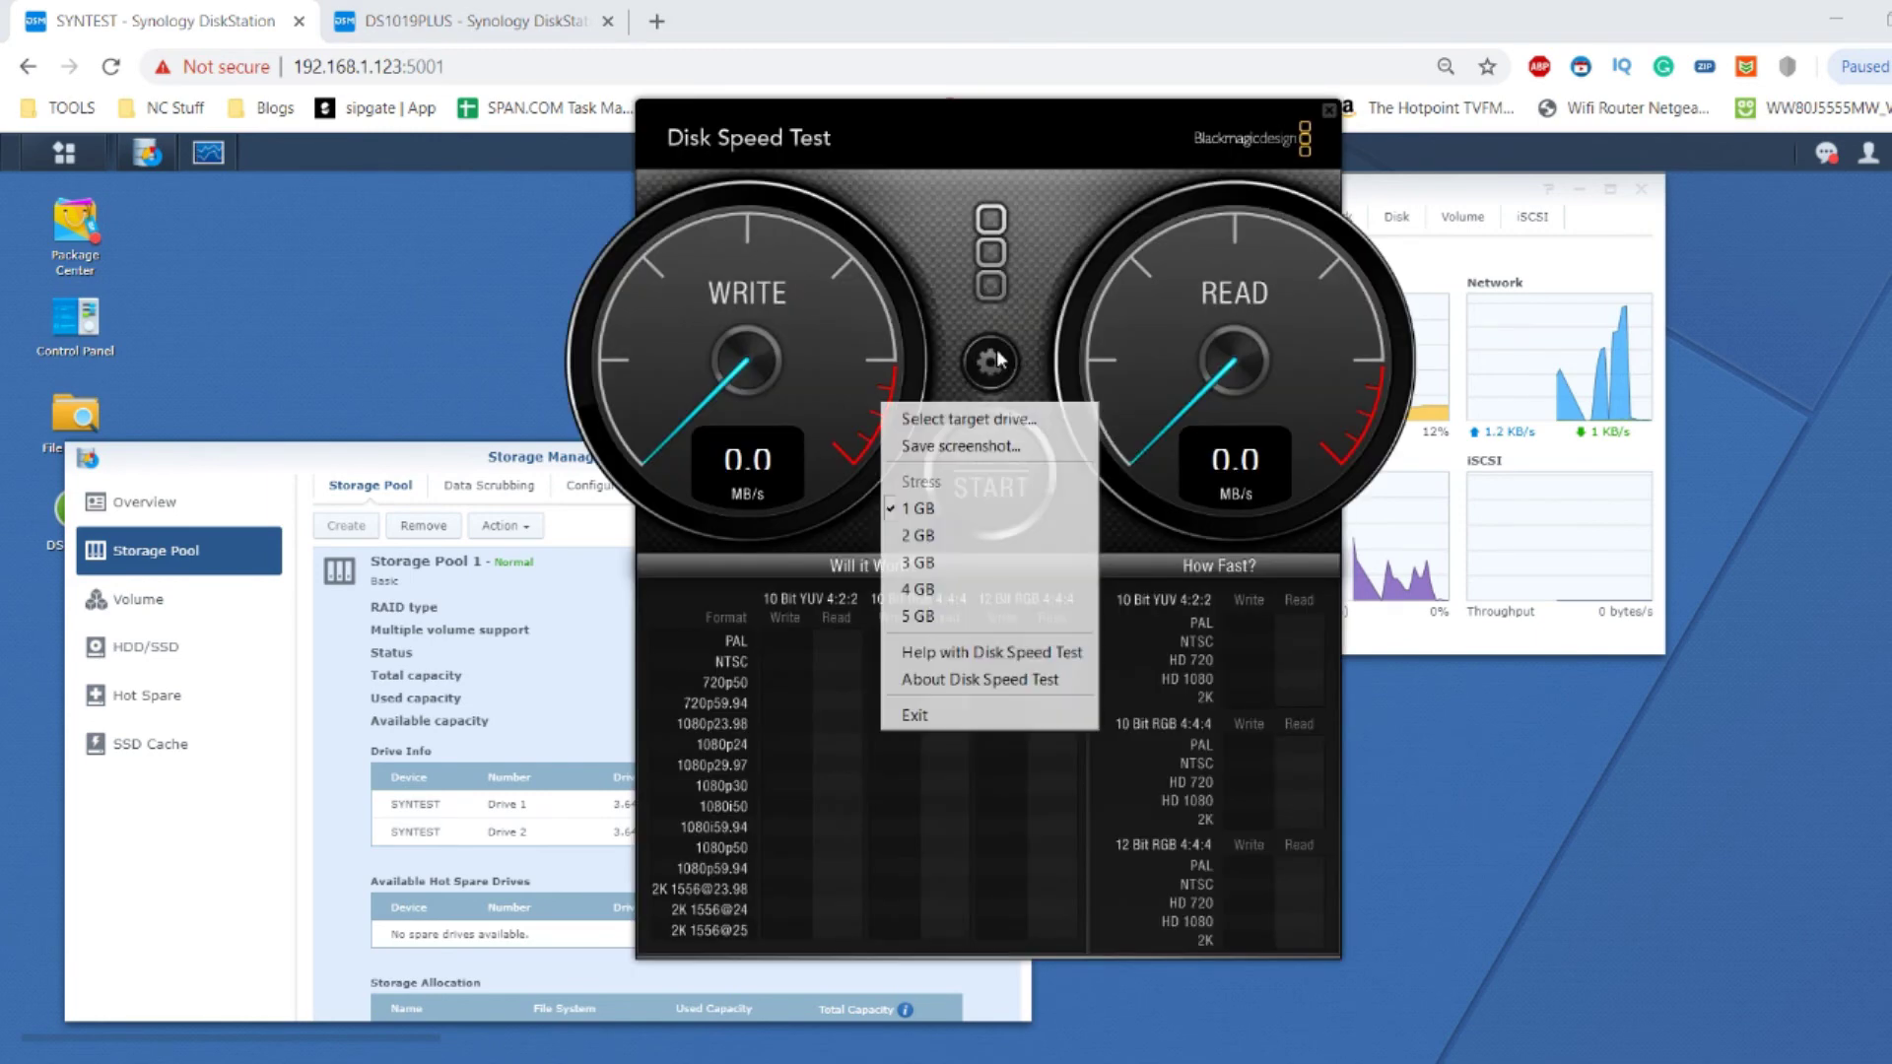
Set WDRedHDD4TBRAID1 (H:) as the Disk Speed Test target drive.
left_click(999, 416)
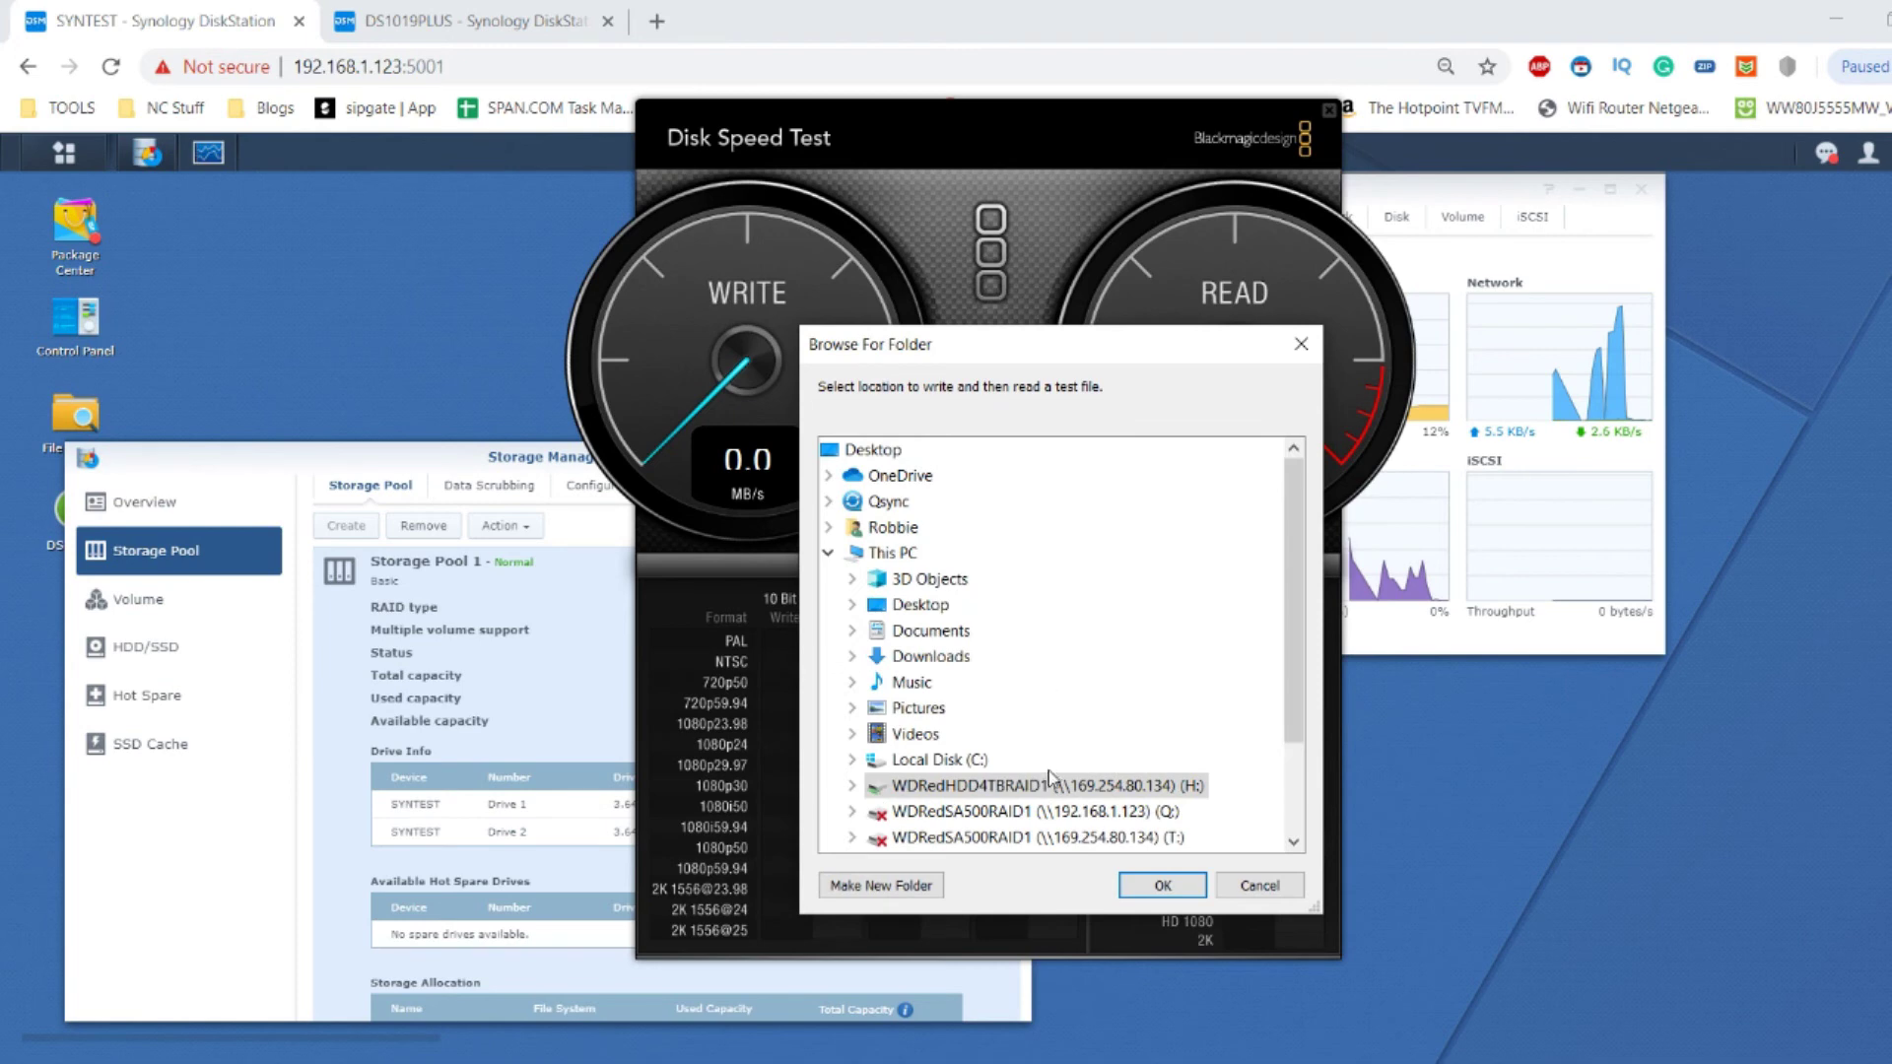
double_click(1106, 785)
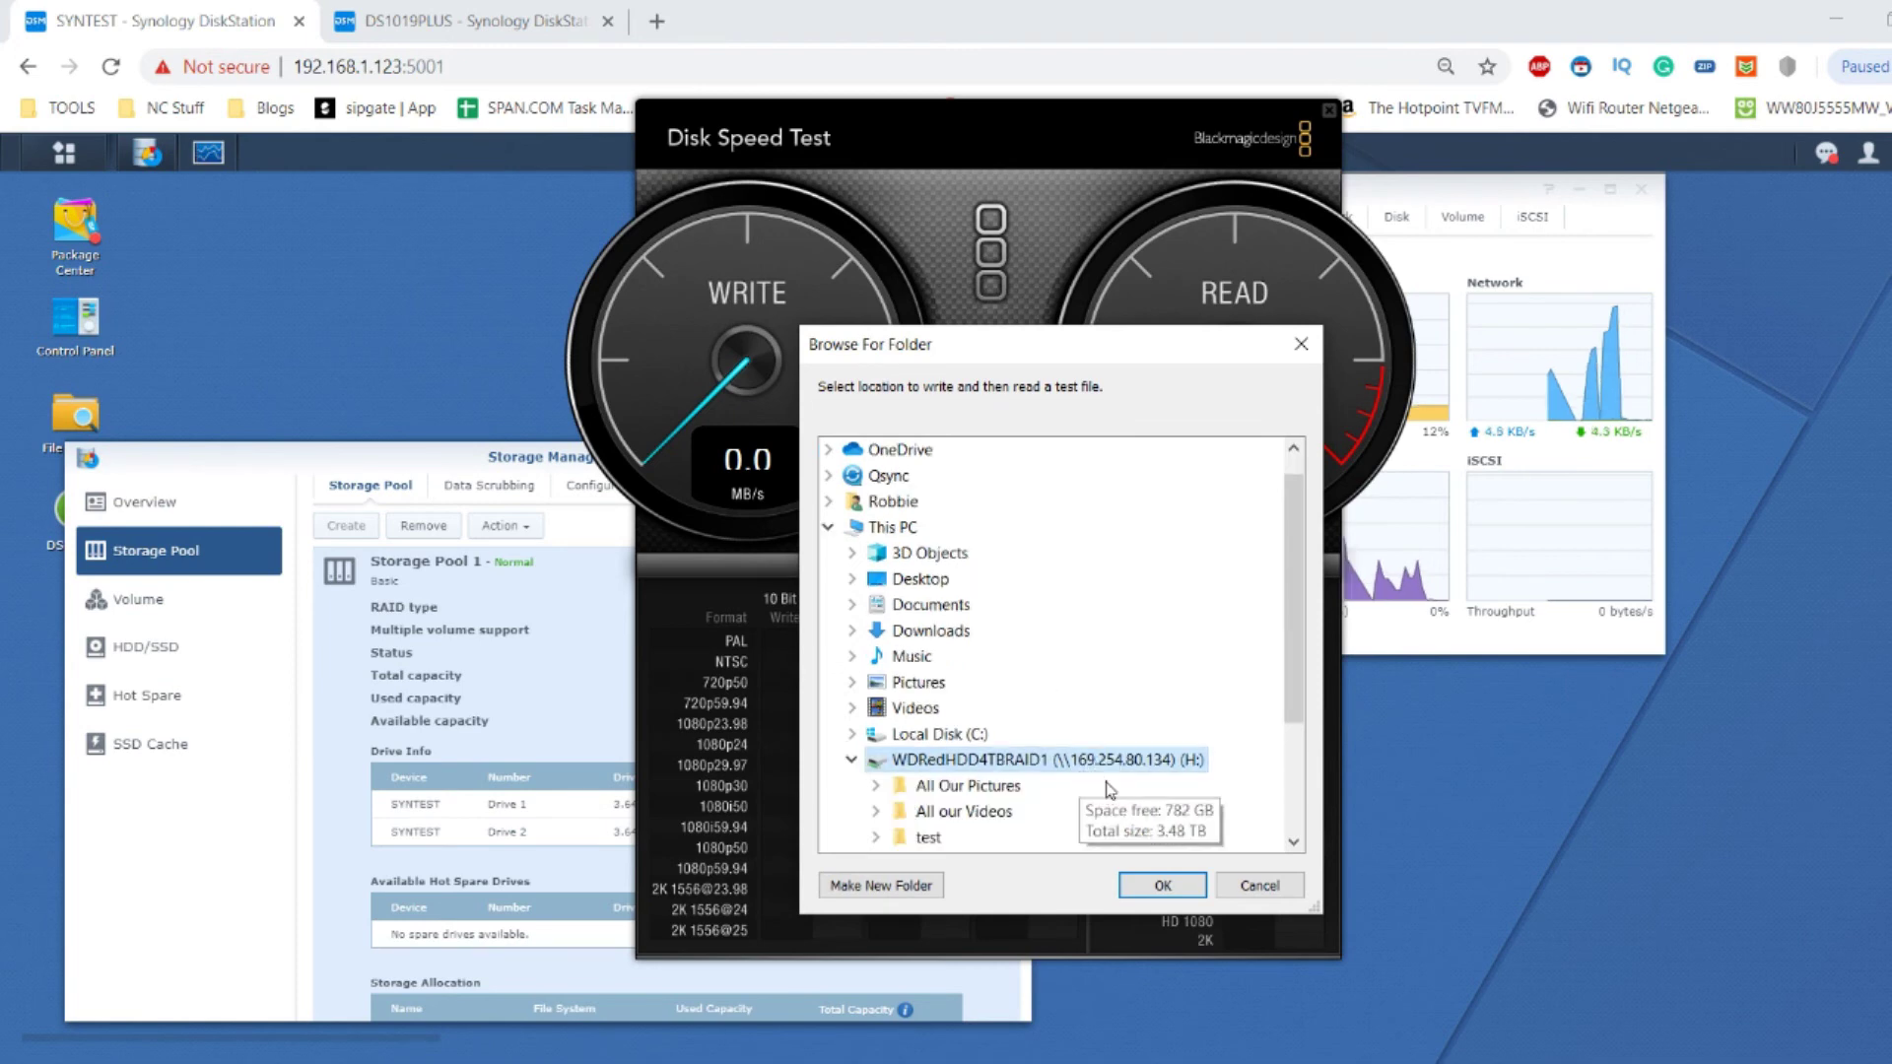
left_click(1163, 886)
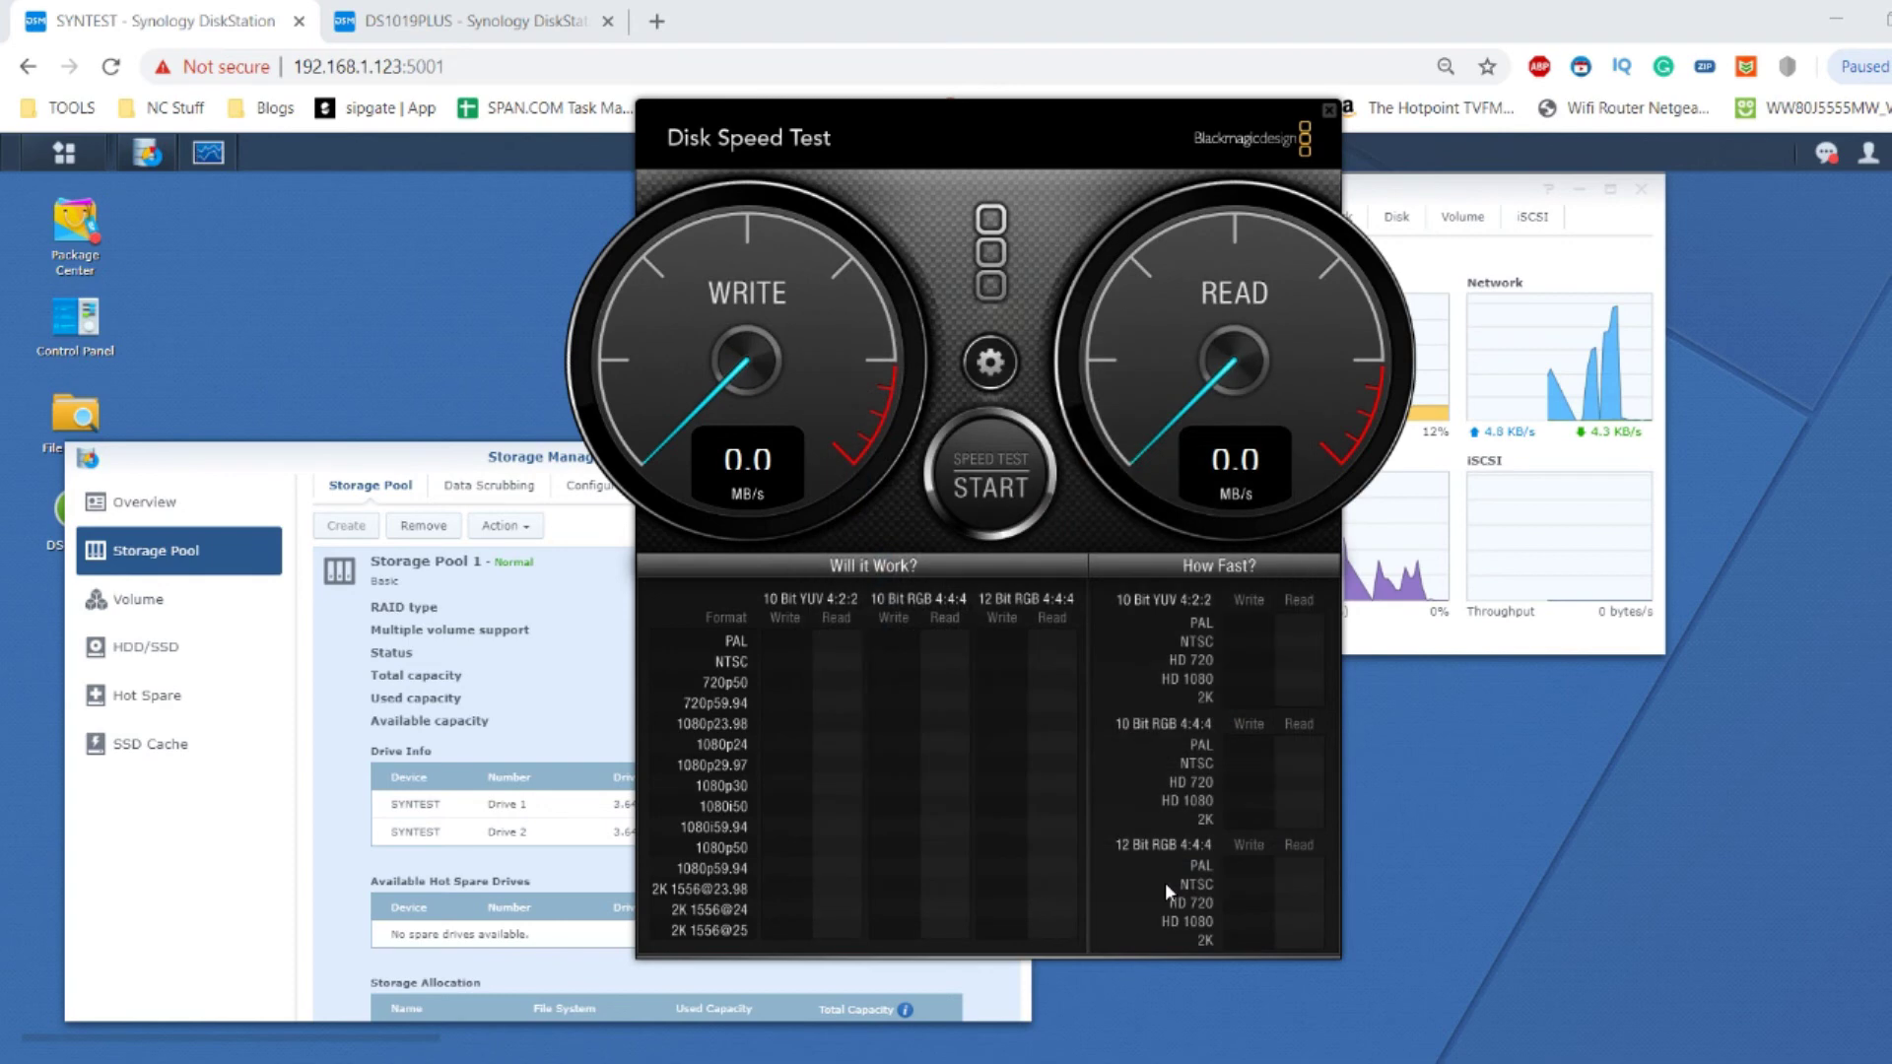
Run the H: drive benchmark for a few passes, about 160 MB/s write and 450–480 MB/s read.
left_click(989, 489)
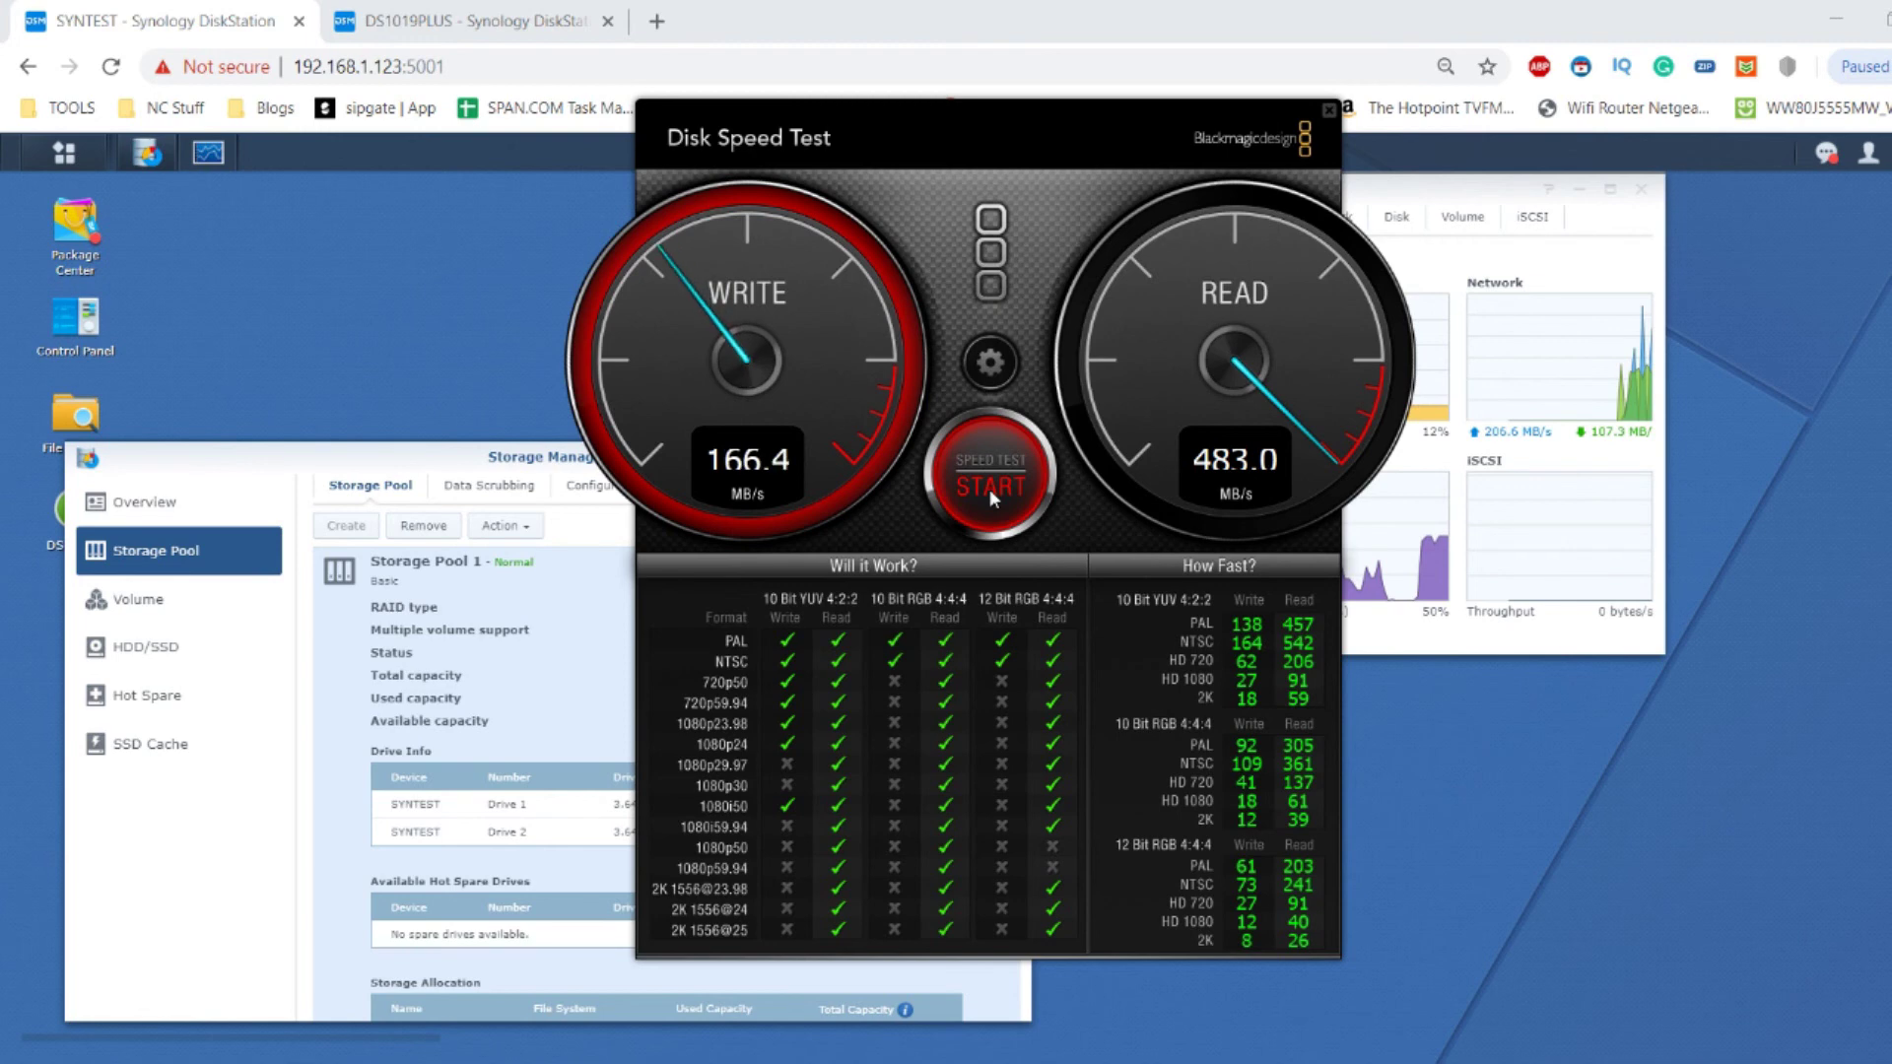
left_click(990, 489)
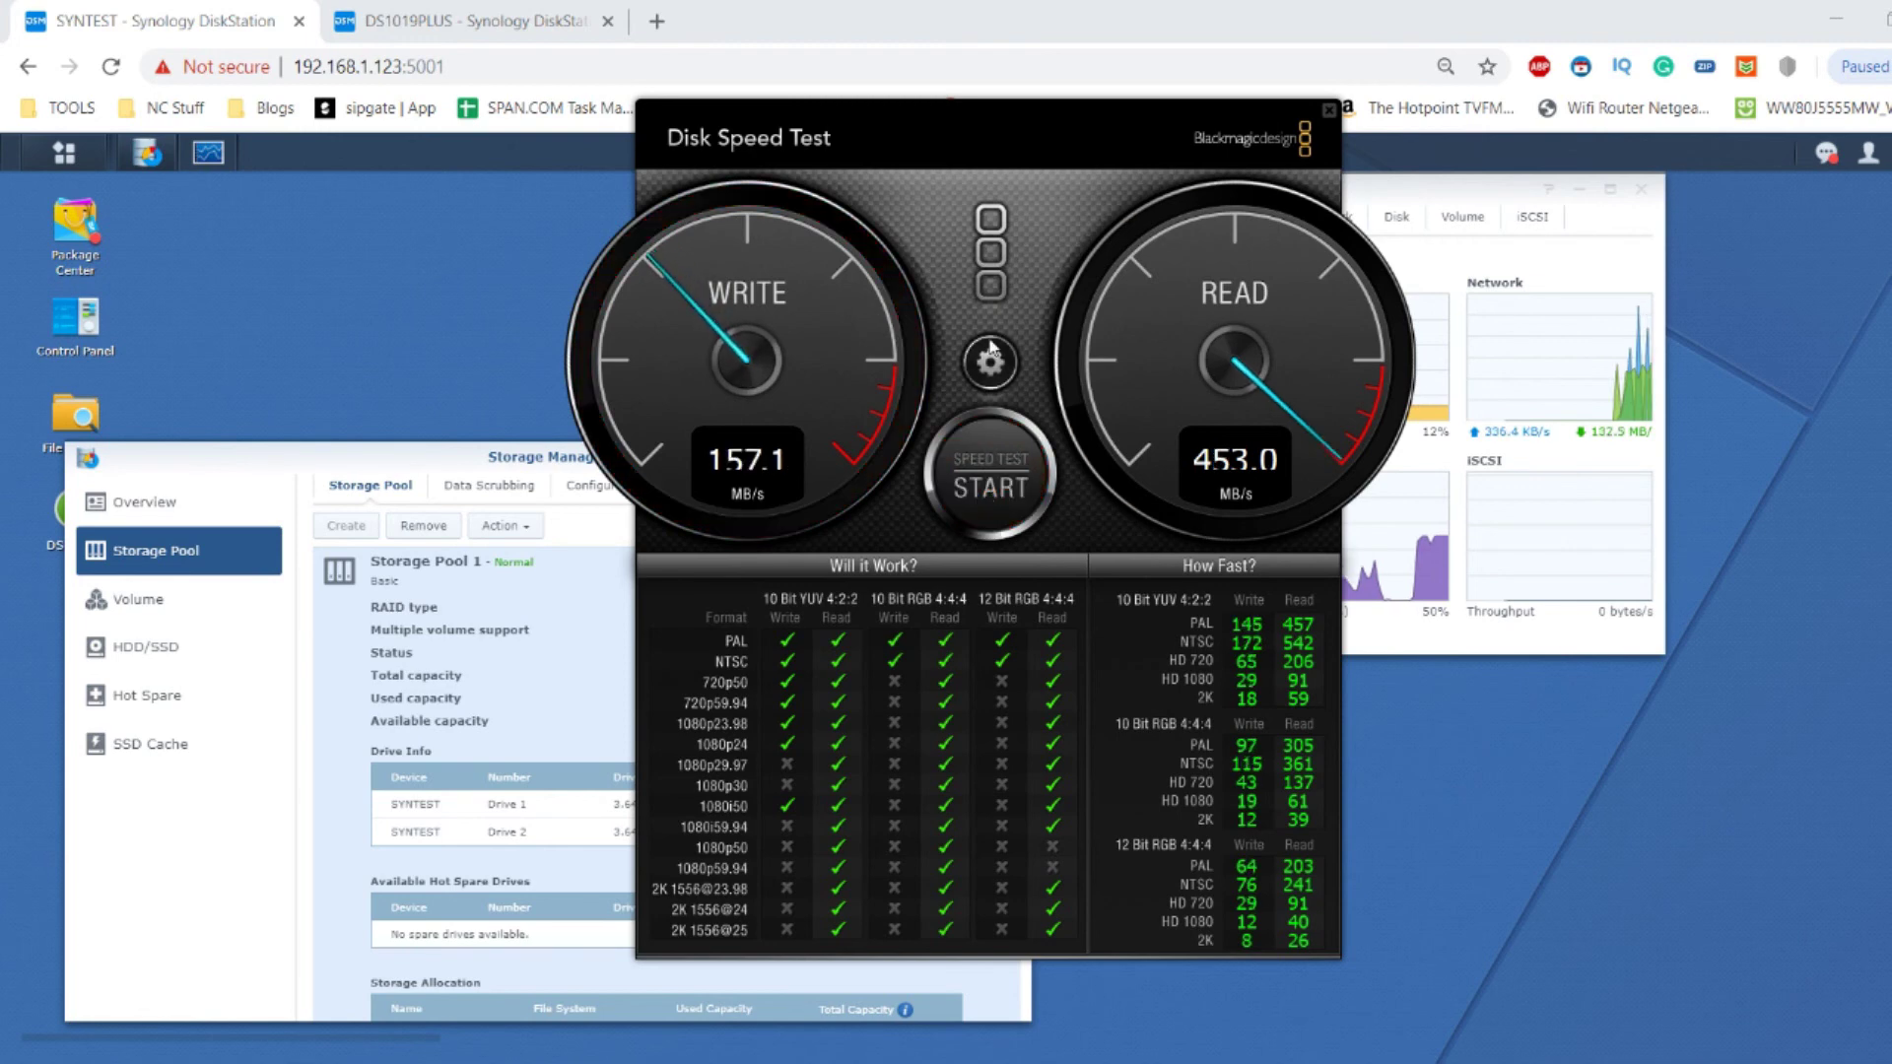
left_click(989, 363)
Rerun the H: drive test with a 5 GB stress file, shift Resource Monitor aside, then close Disk Speed Test.
left_click(964, 616)
left_click(988, 459)
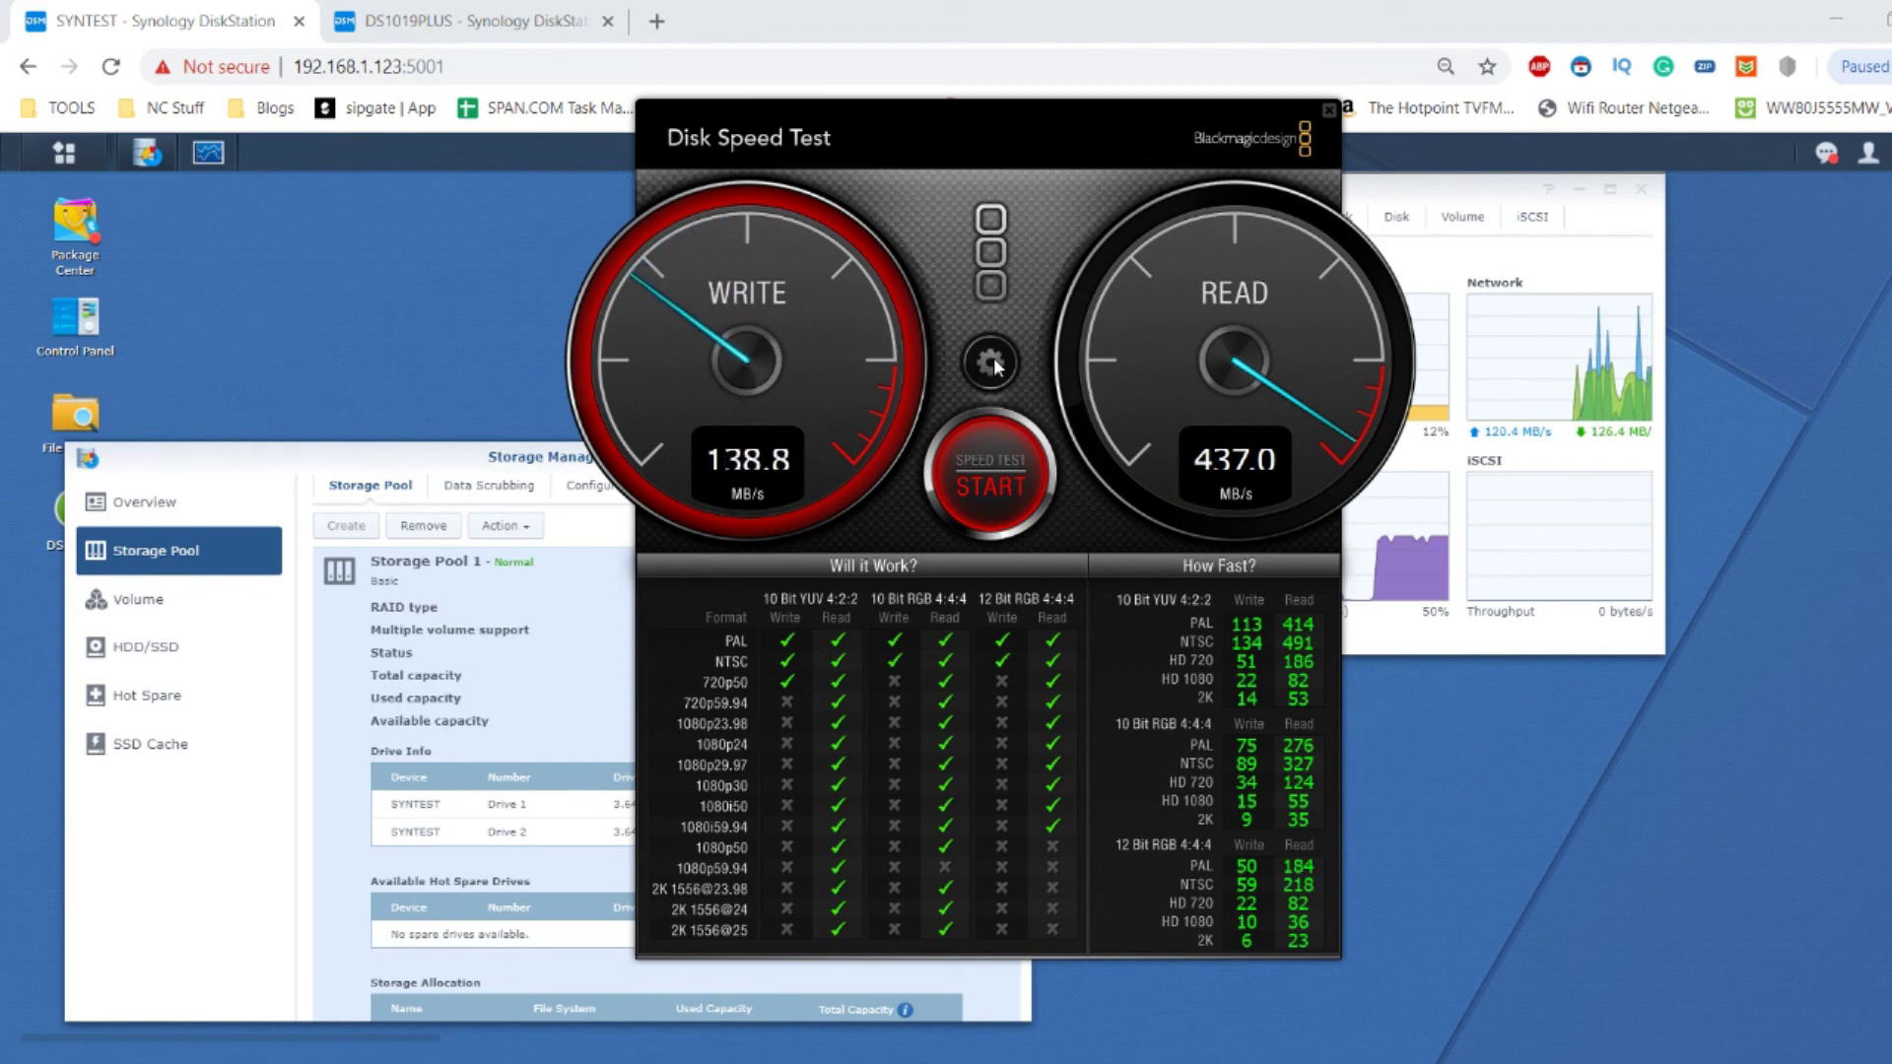
left_click(1444, 192)
left_click_drag(1444, 192, 1579, 270)
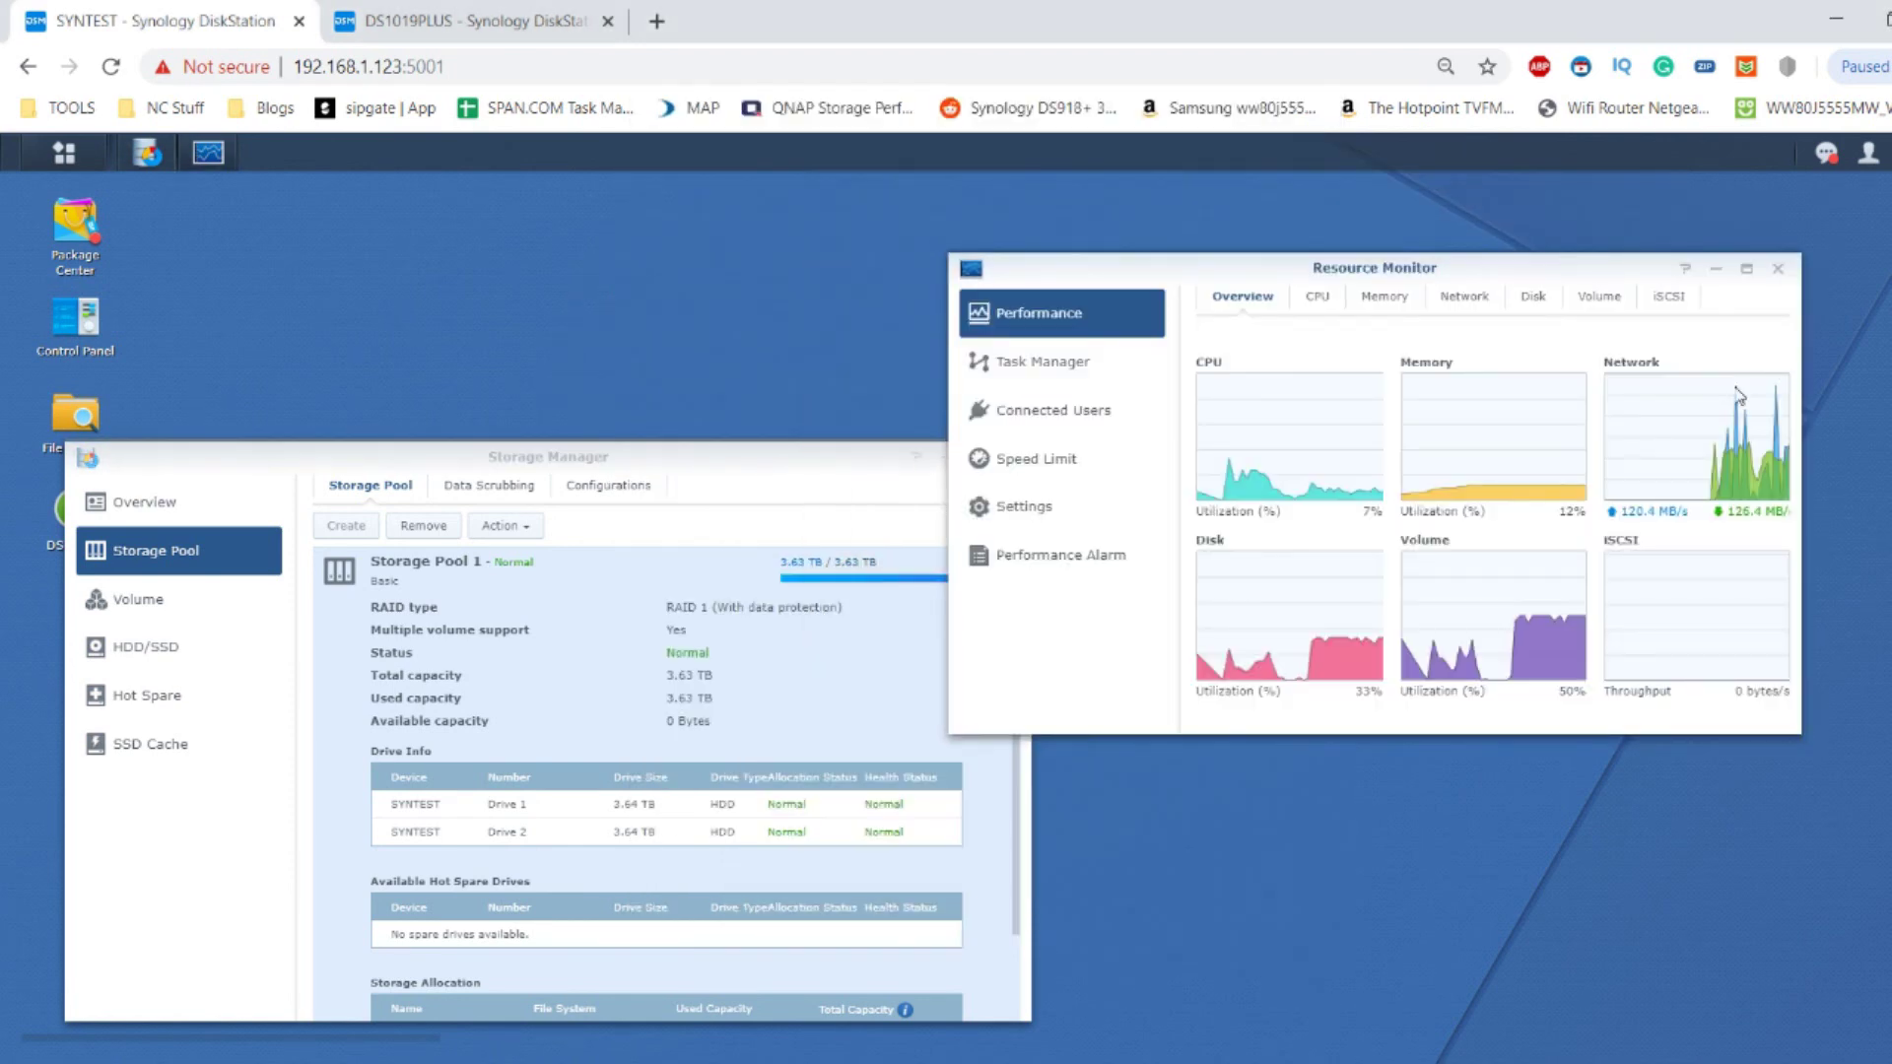
key("alt+Tab")
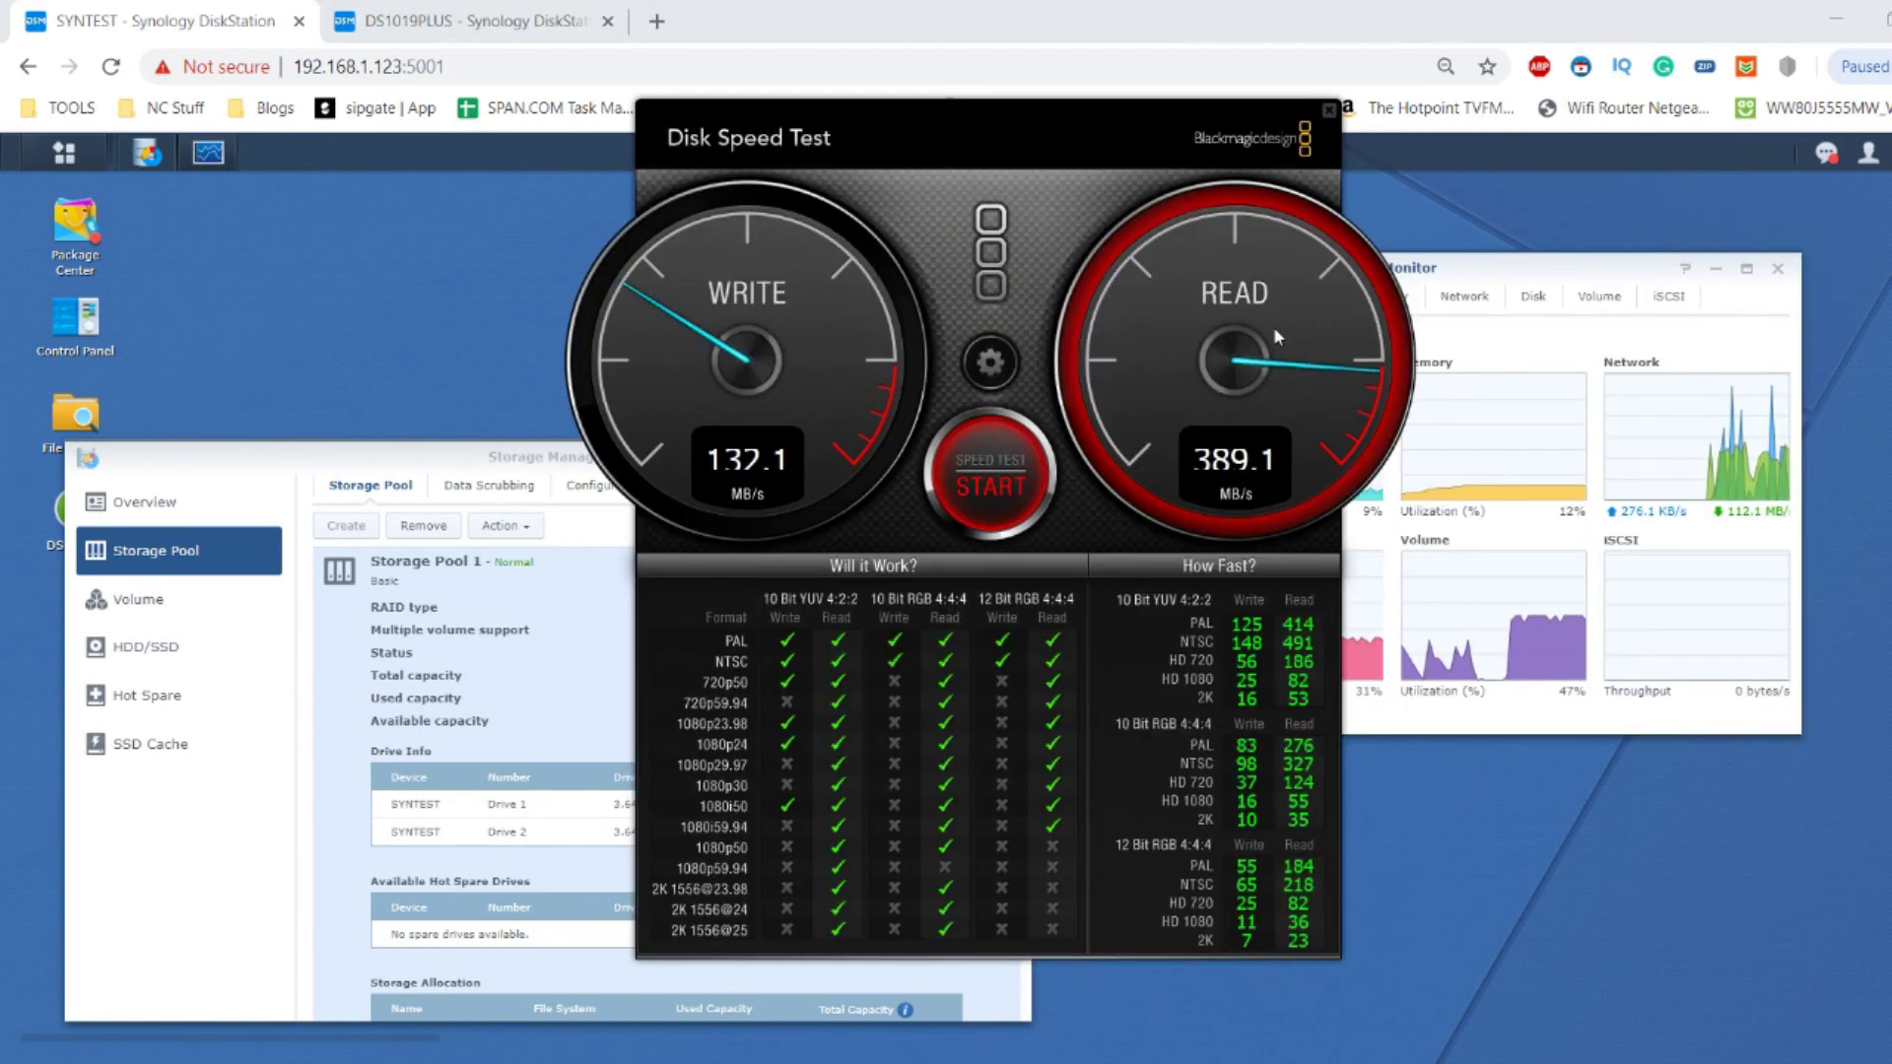
left_click(1329, 109)
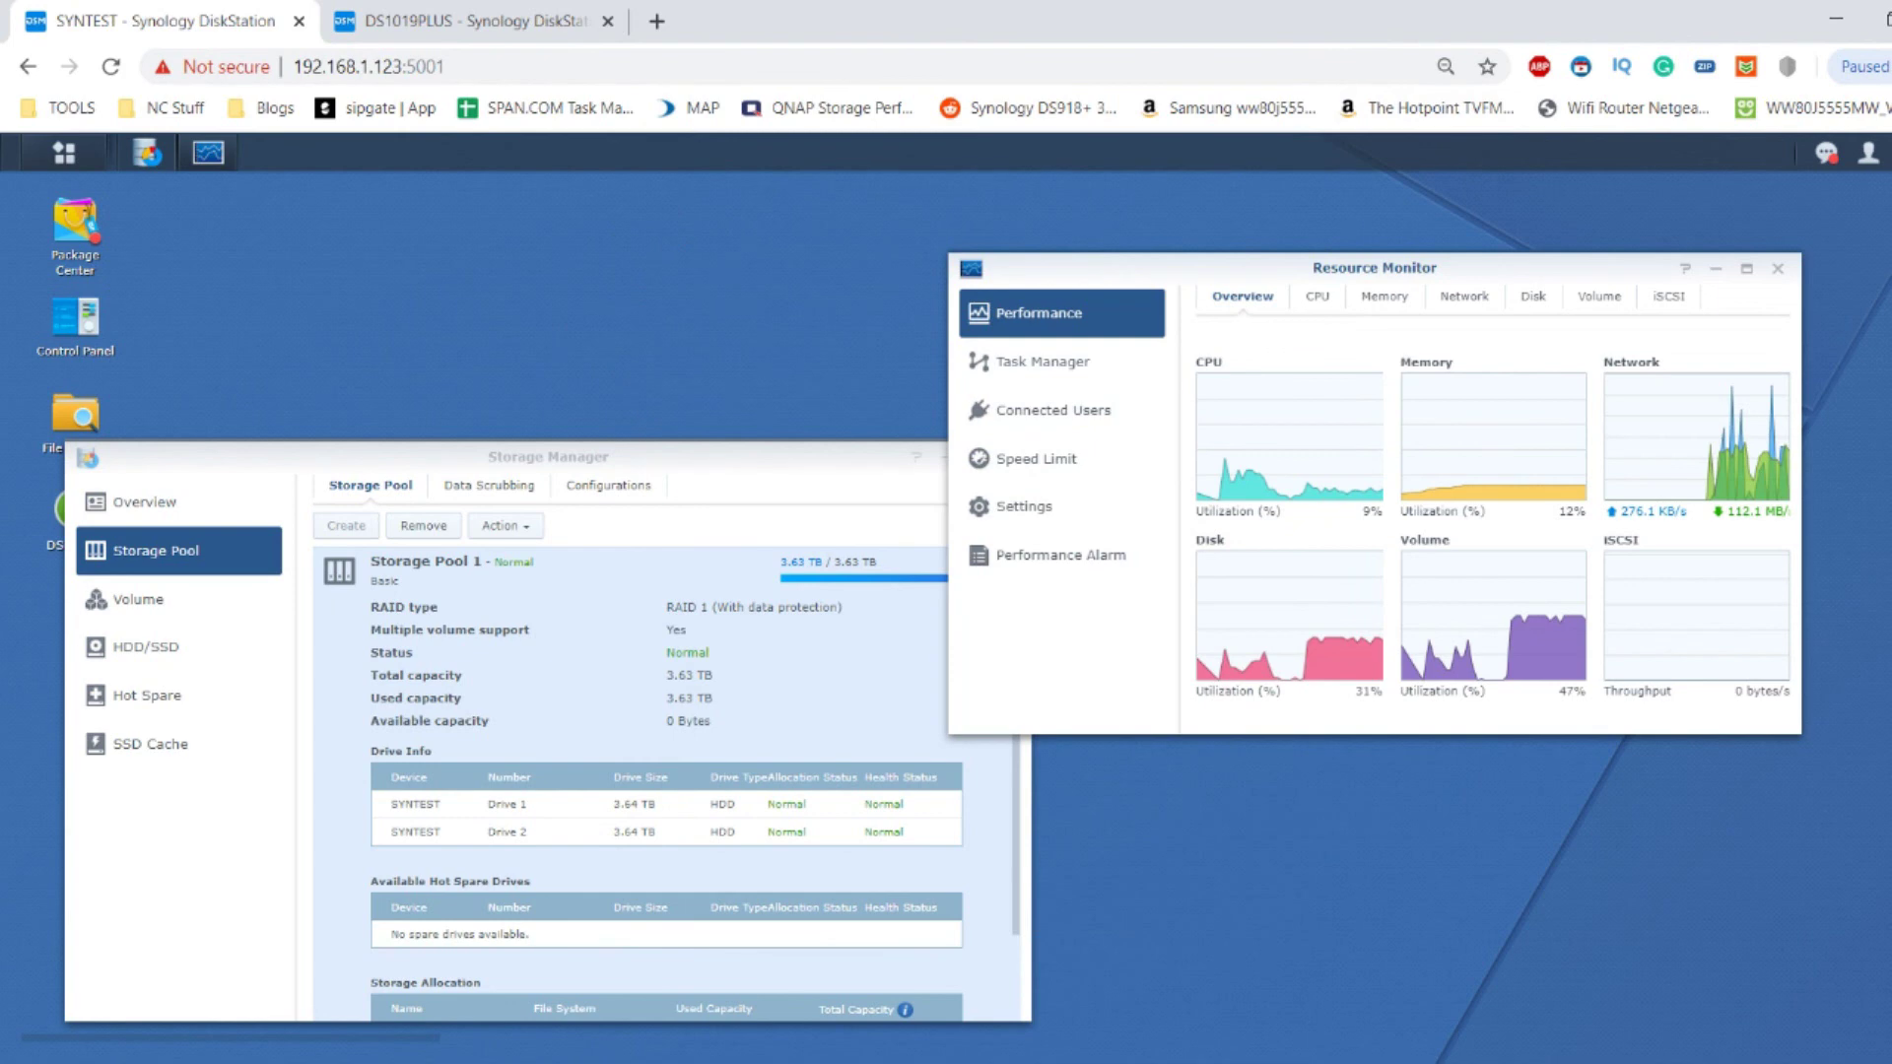
Run AJA's 1920x1080, 1 GB test on WDRedHDD4TBRAID1 H:/ with Resource Monitor at lower right.
key("alt+Tab")
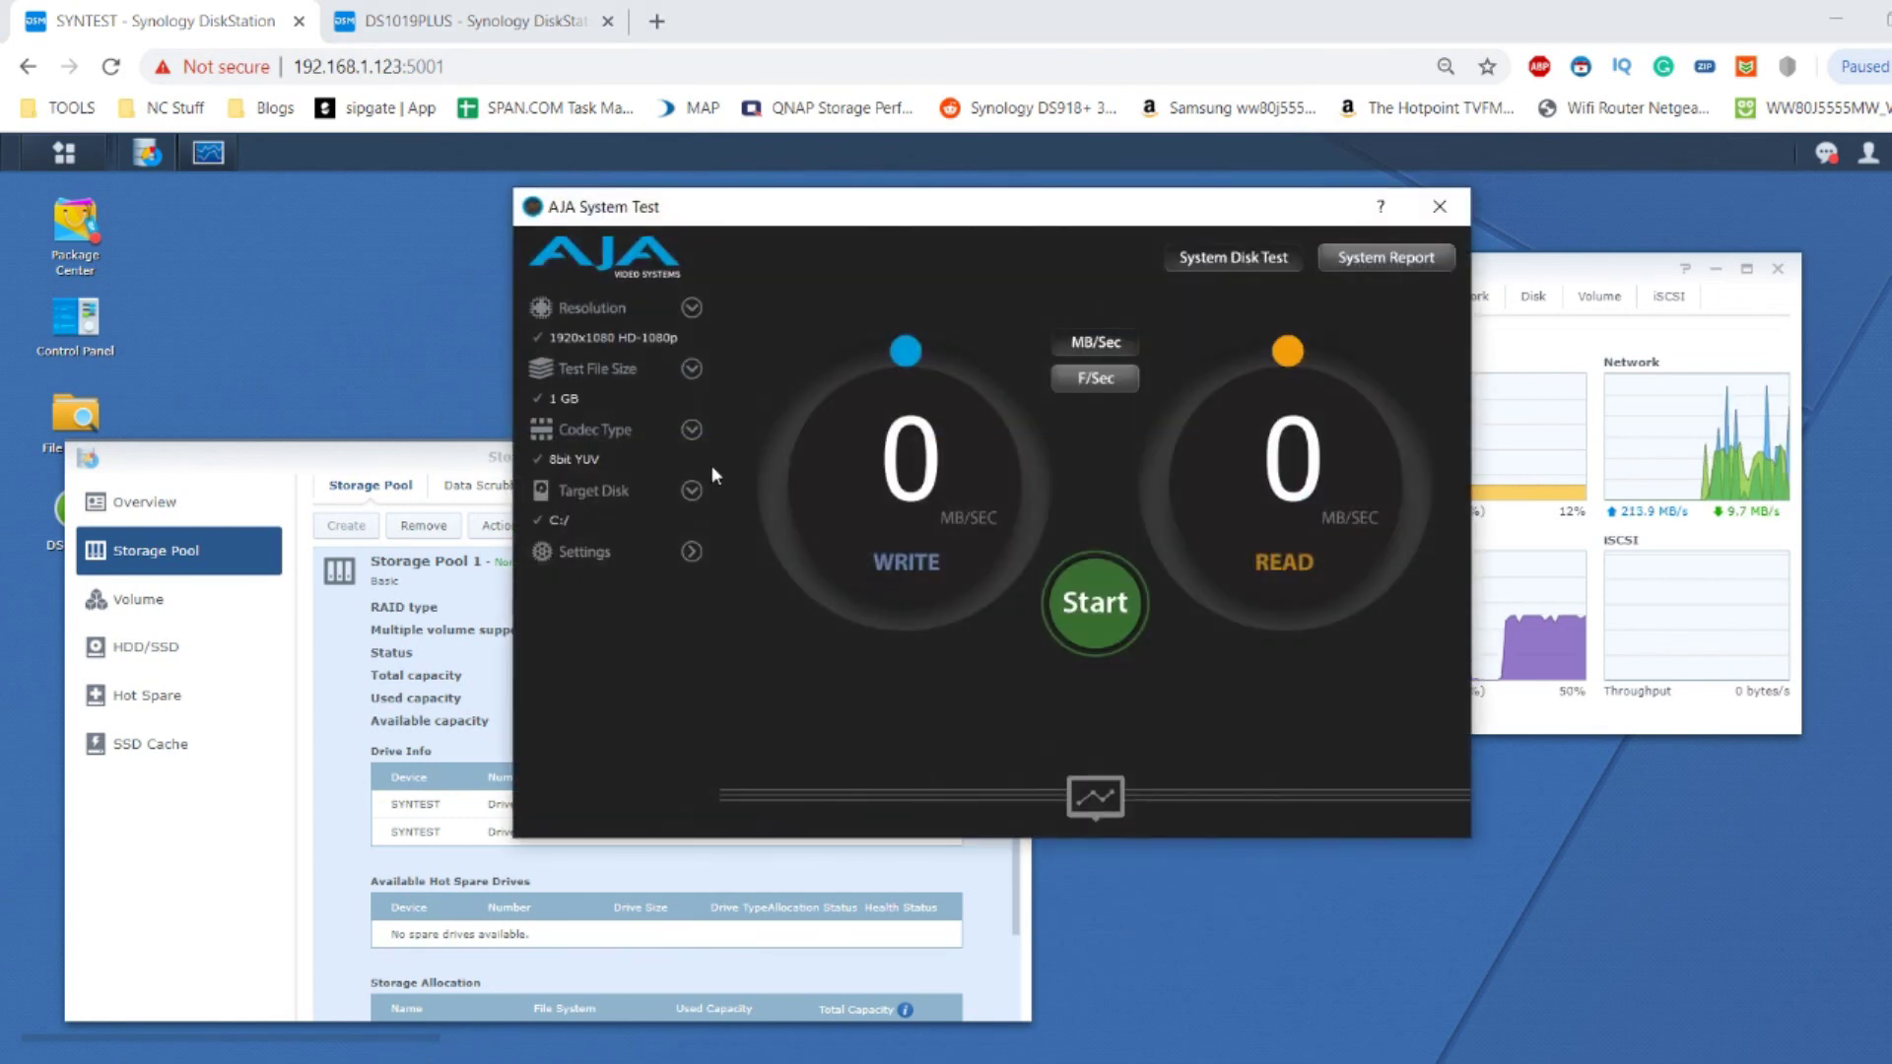
left_click(693, 490)
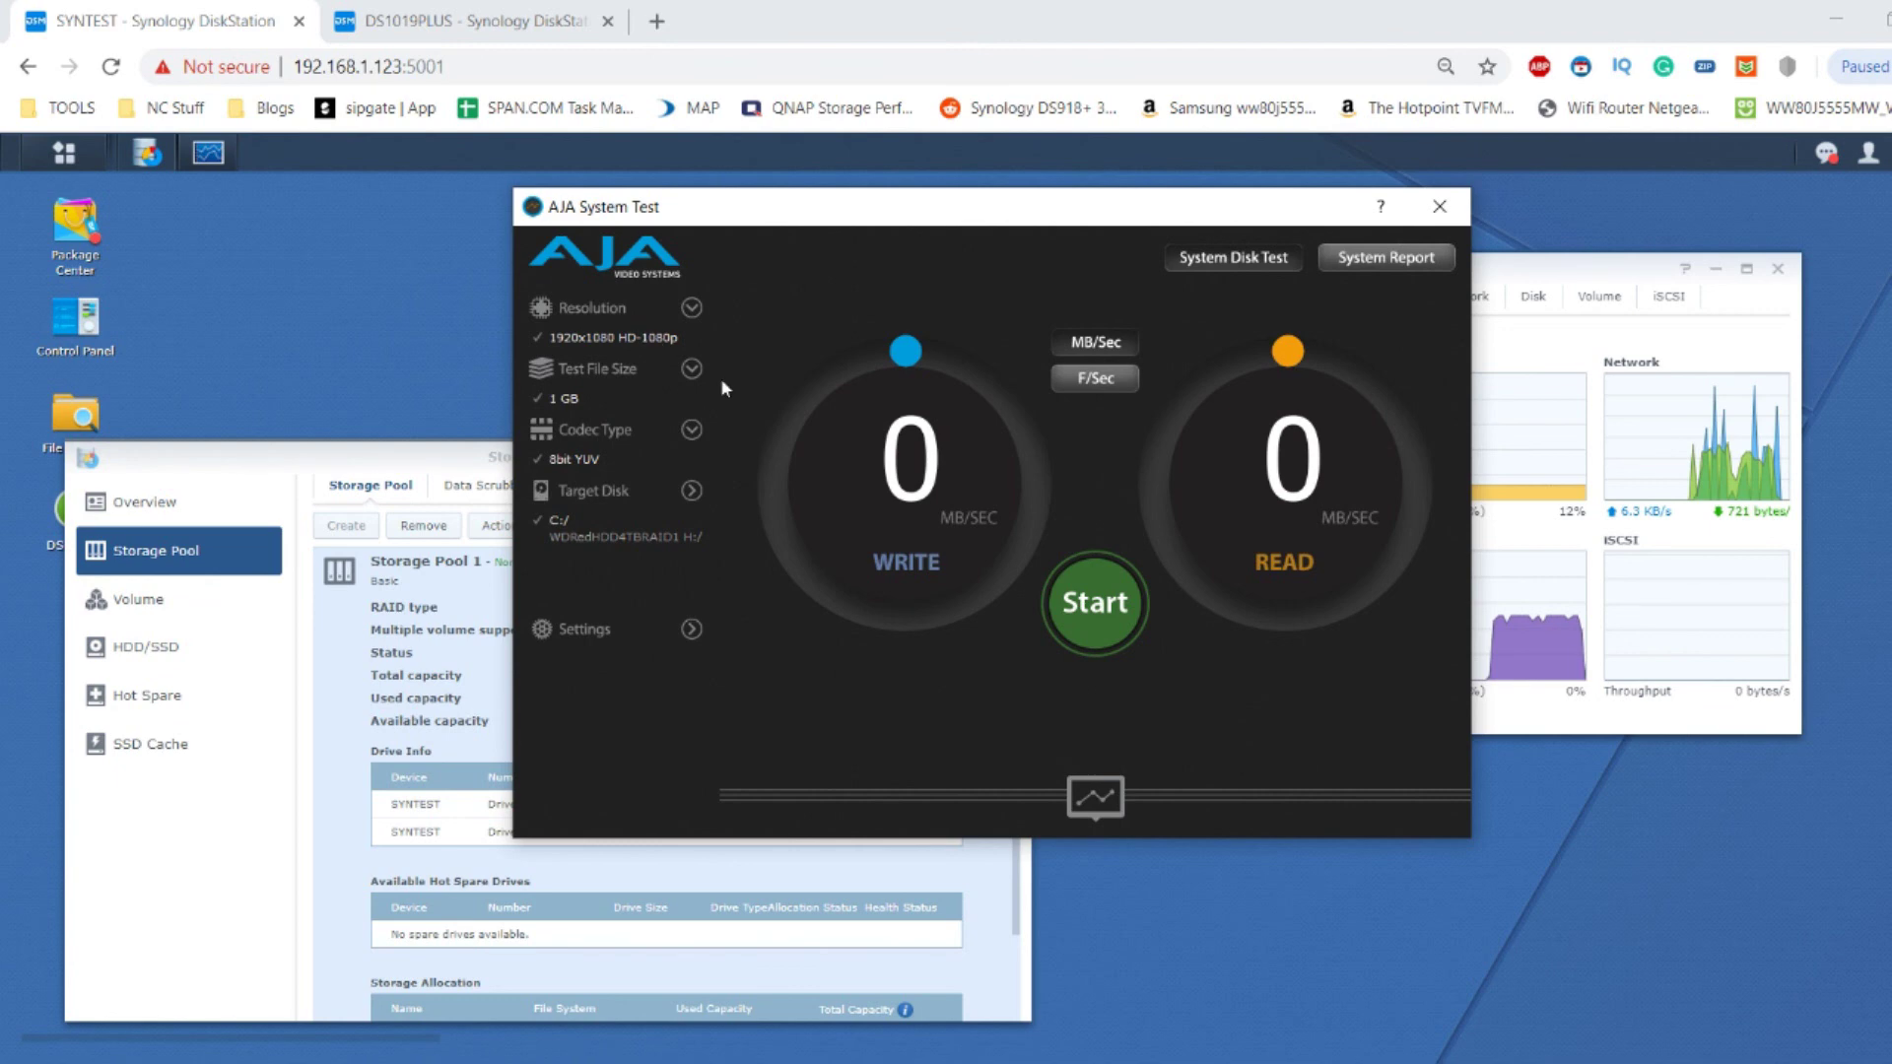
left_click(670, 535)
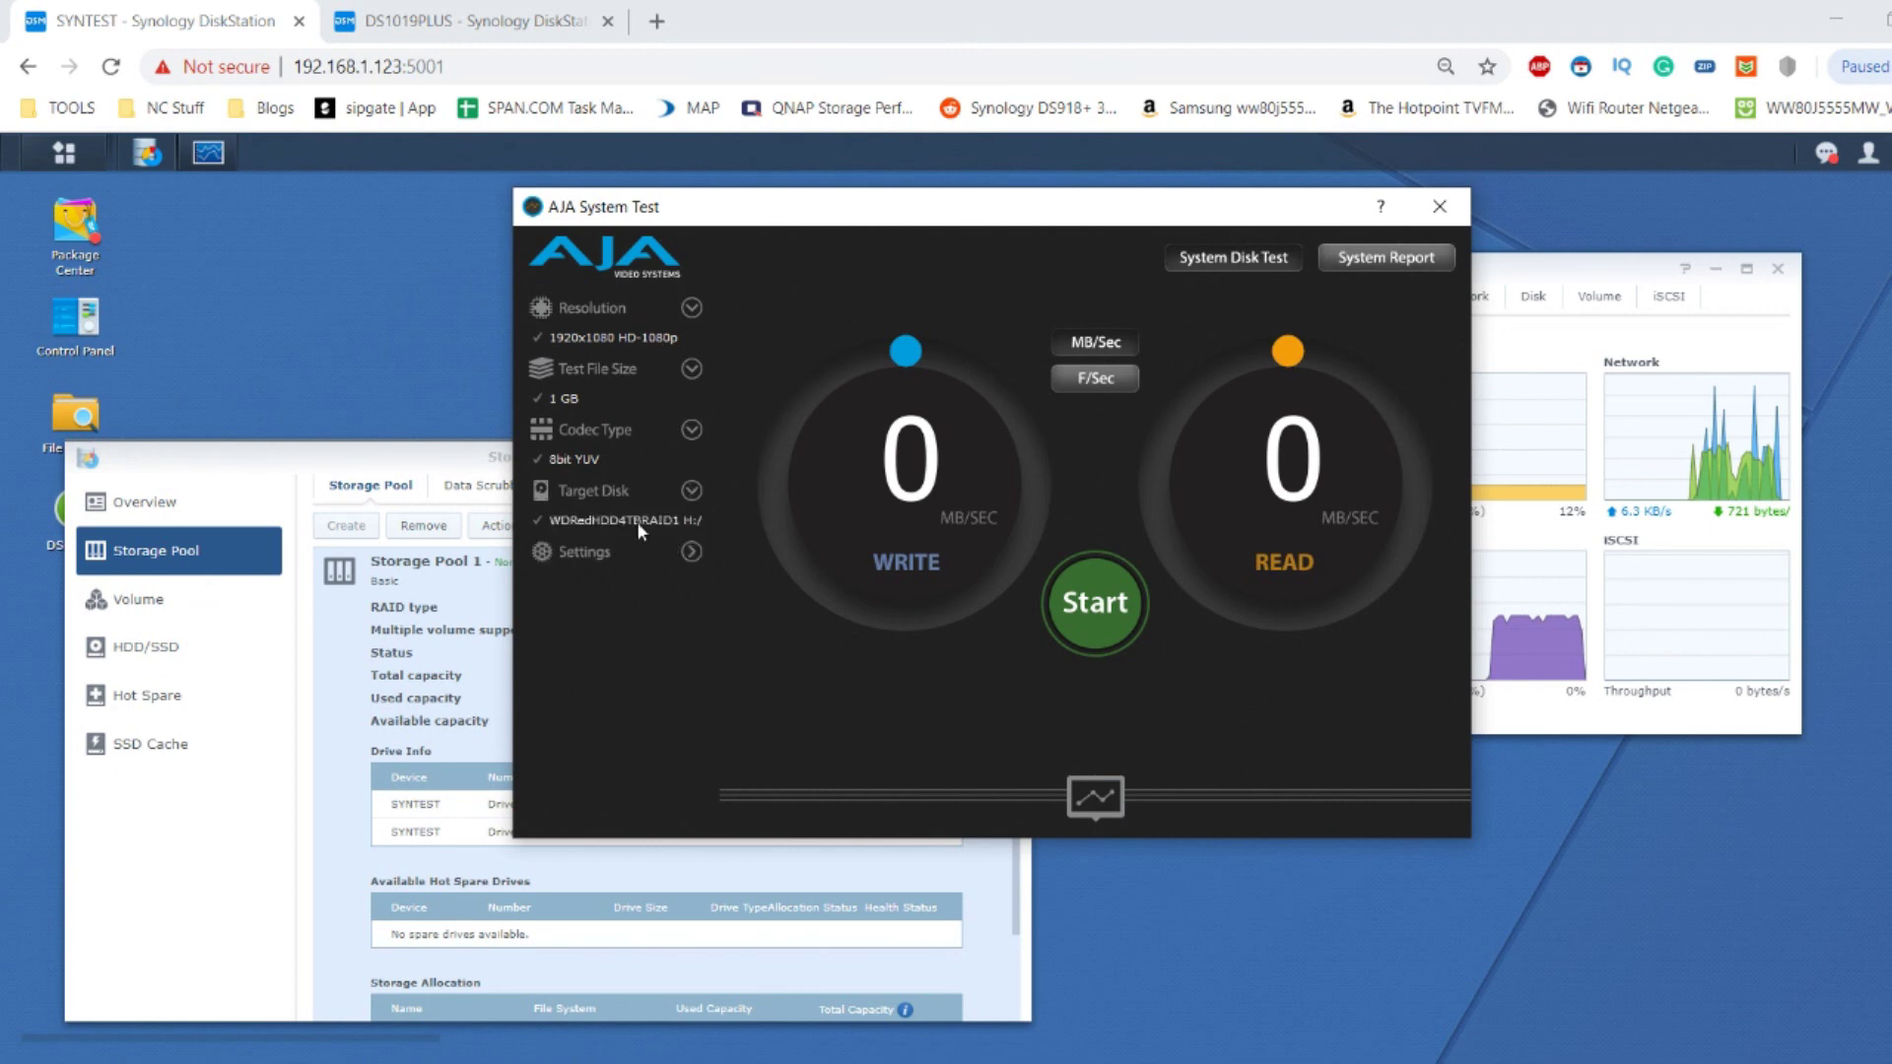
left_click(1116, 608)
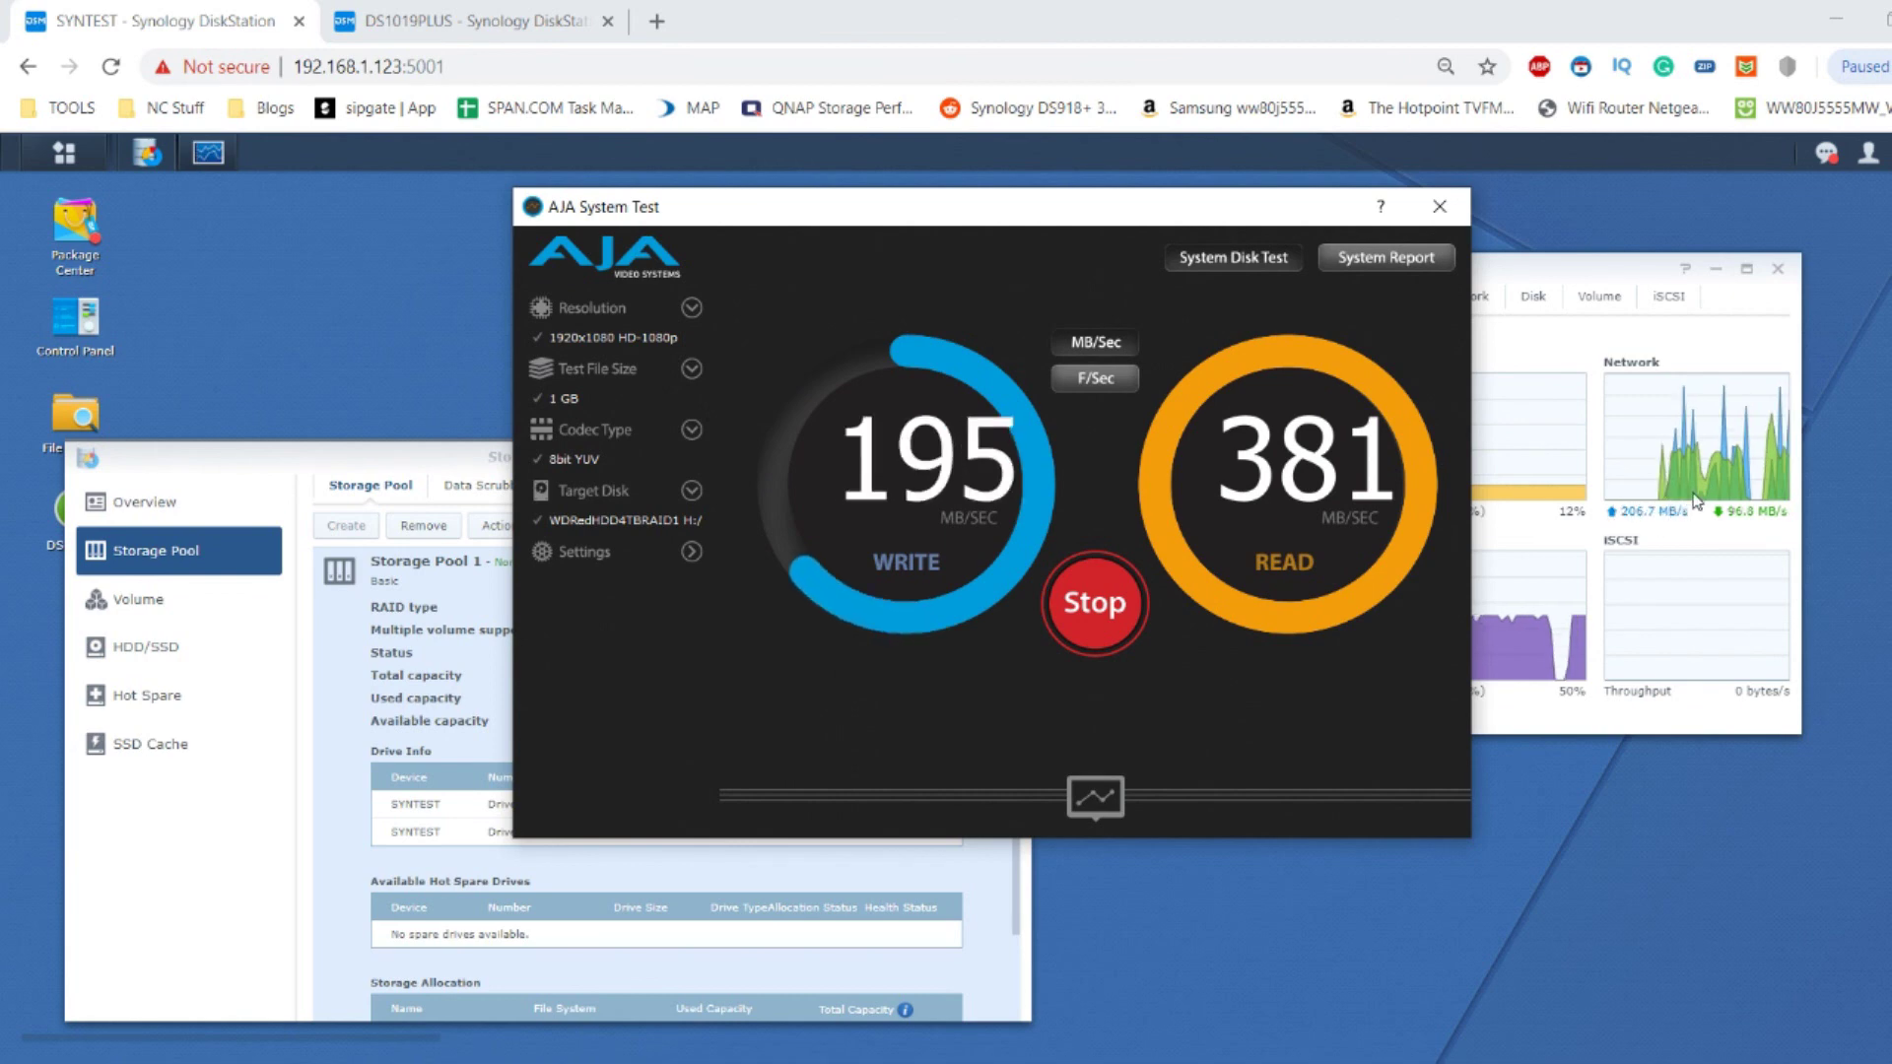
left_click_drag(1576, 268, 1759, 564)
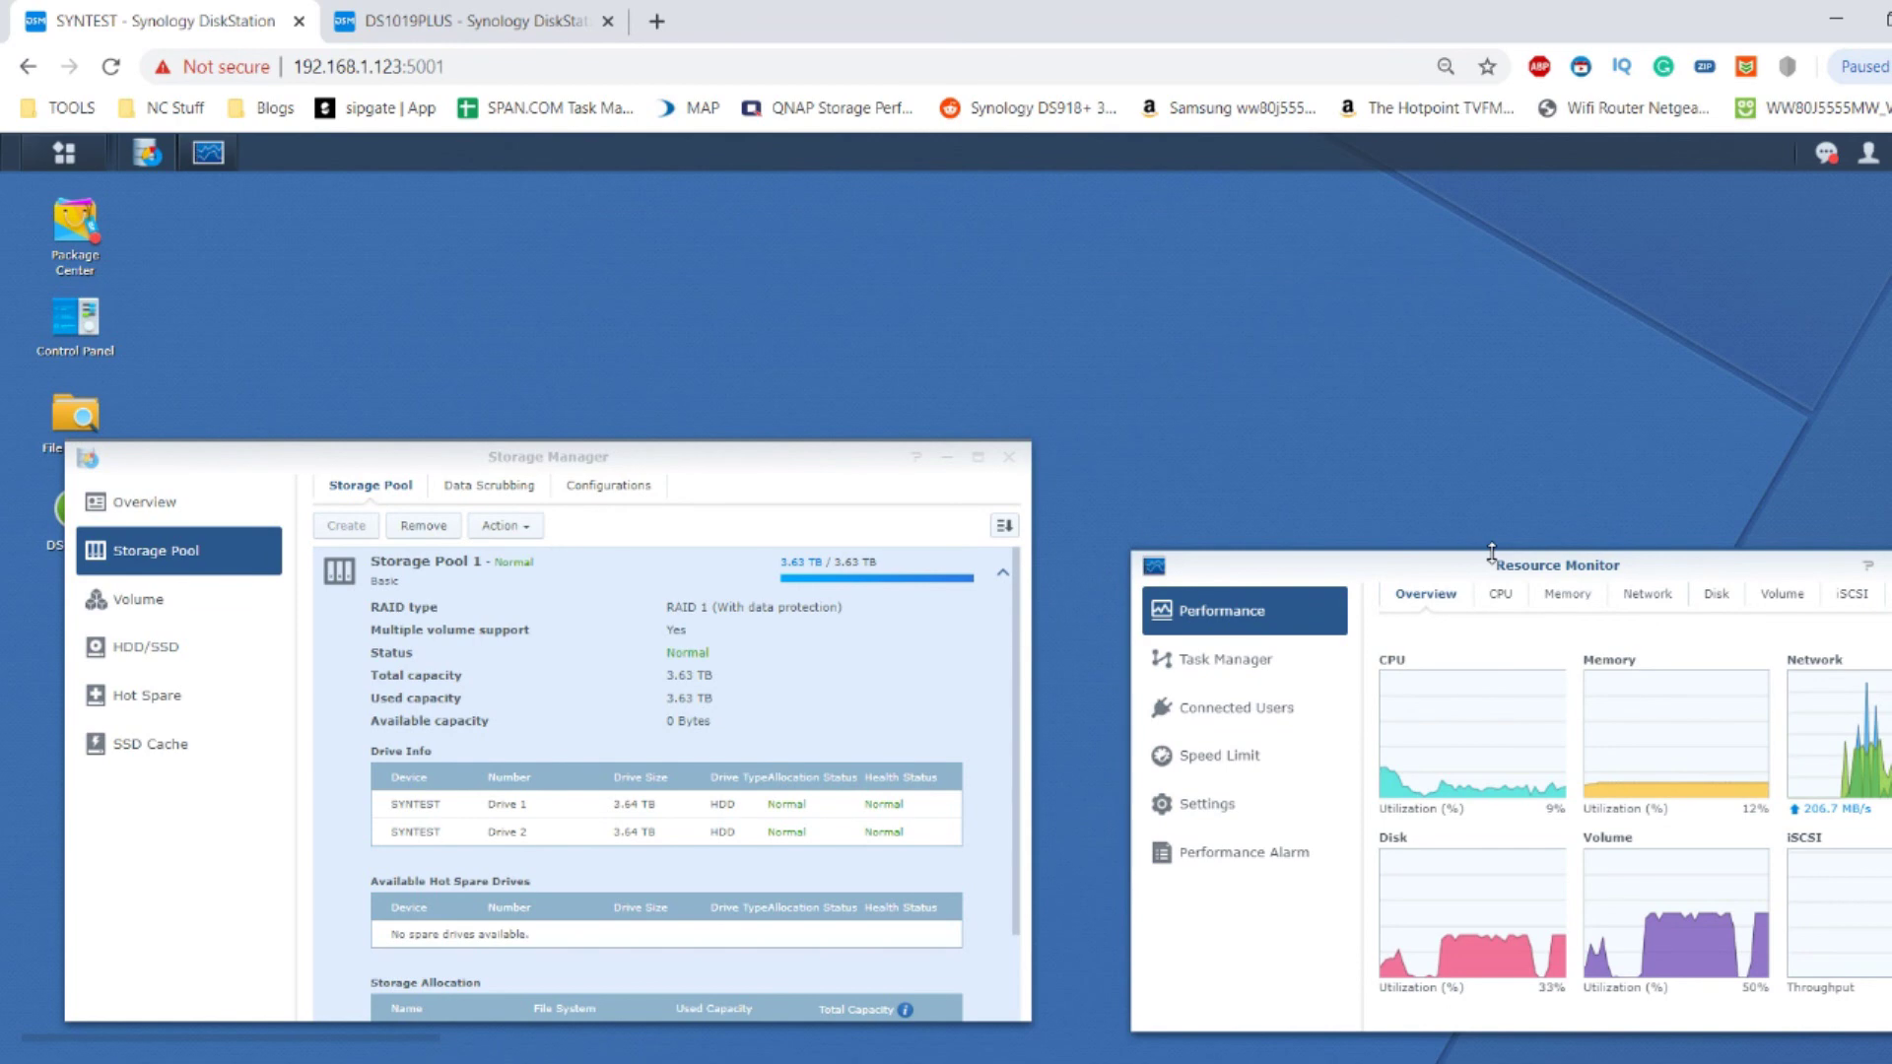
Place Resource Monitor beside Storage Manager, raise the AJA window, and stop the H: test near 190/328 MB/s.
left_click_drag(1492, 554, 1285, 573)
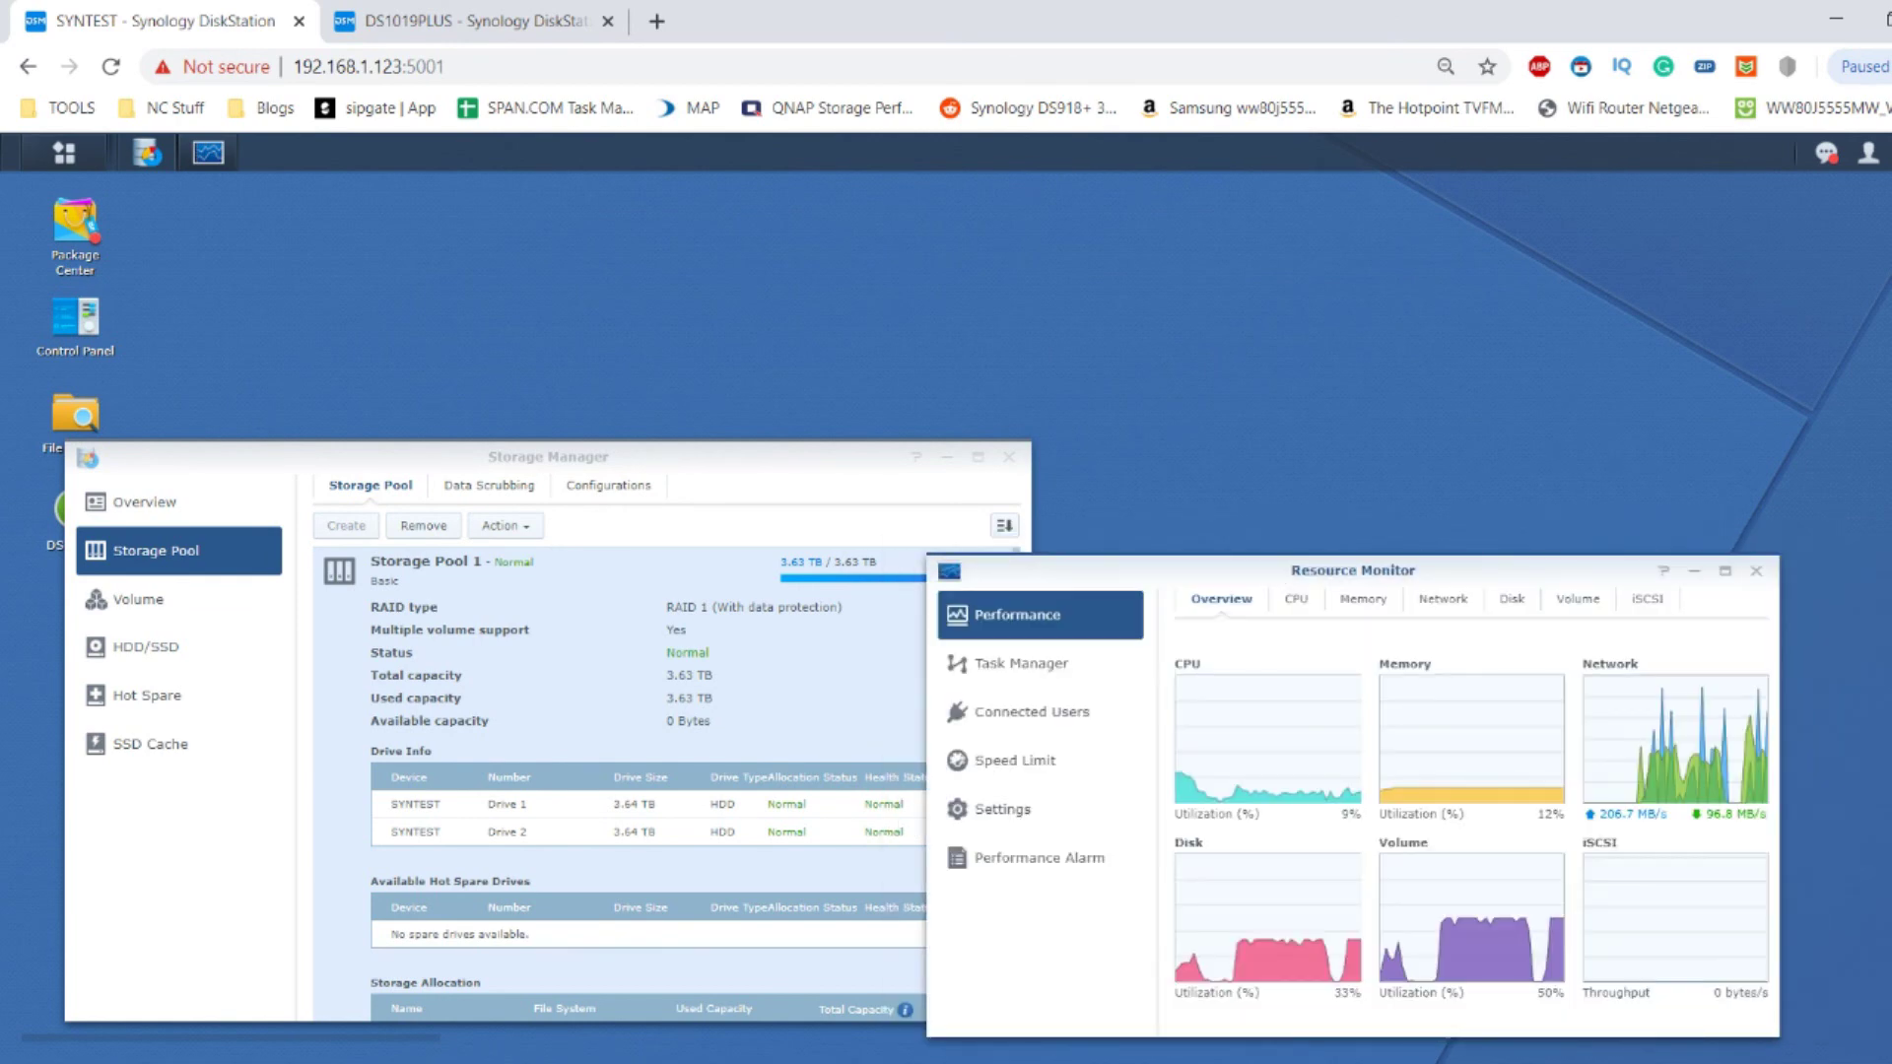
key("alt+Tab")
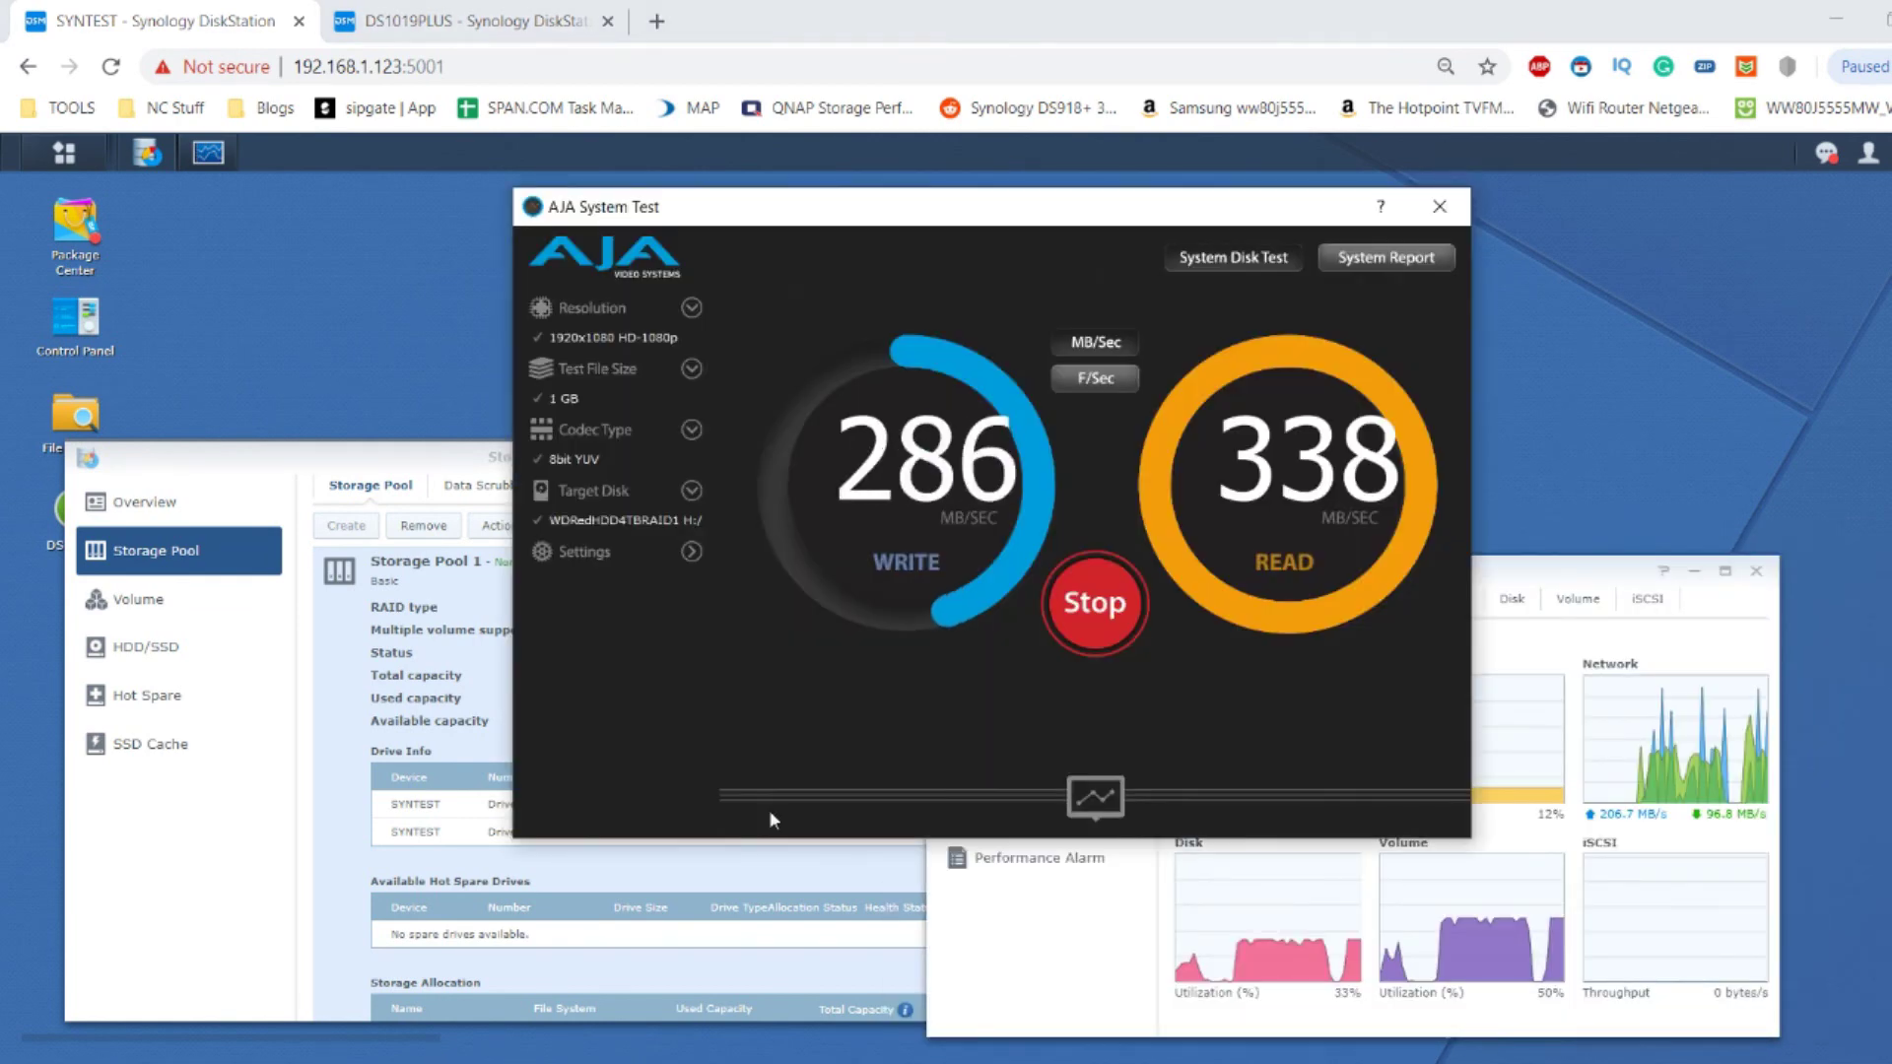
left_click_drag(1069, 224, 1067, 187)
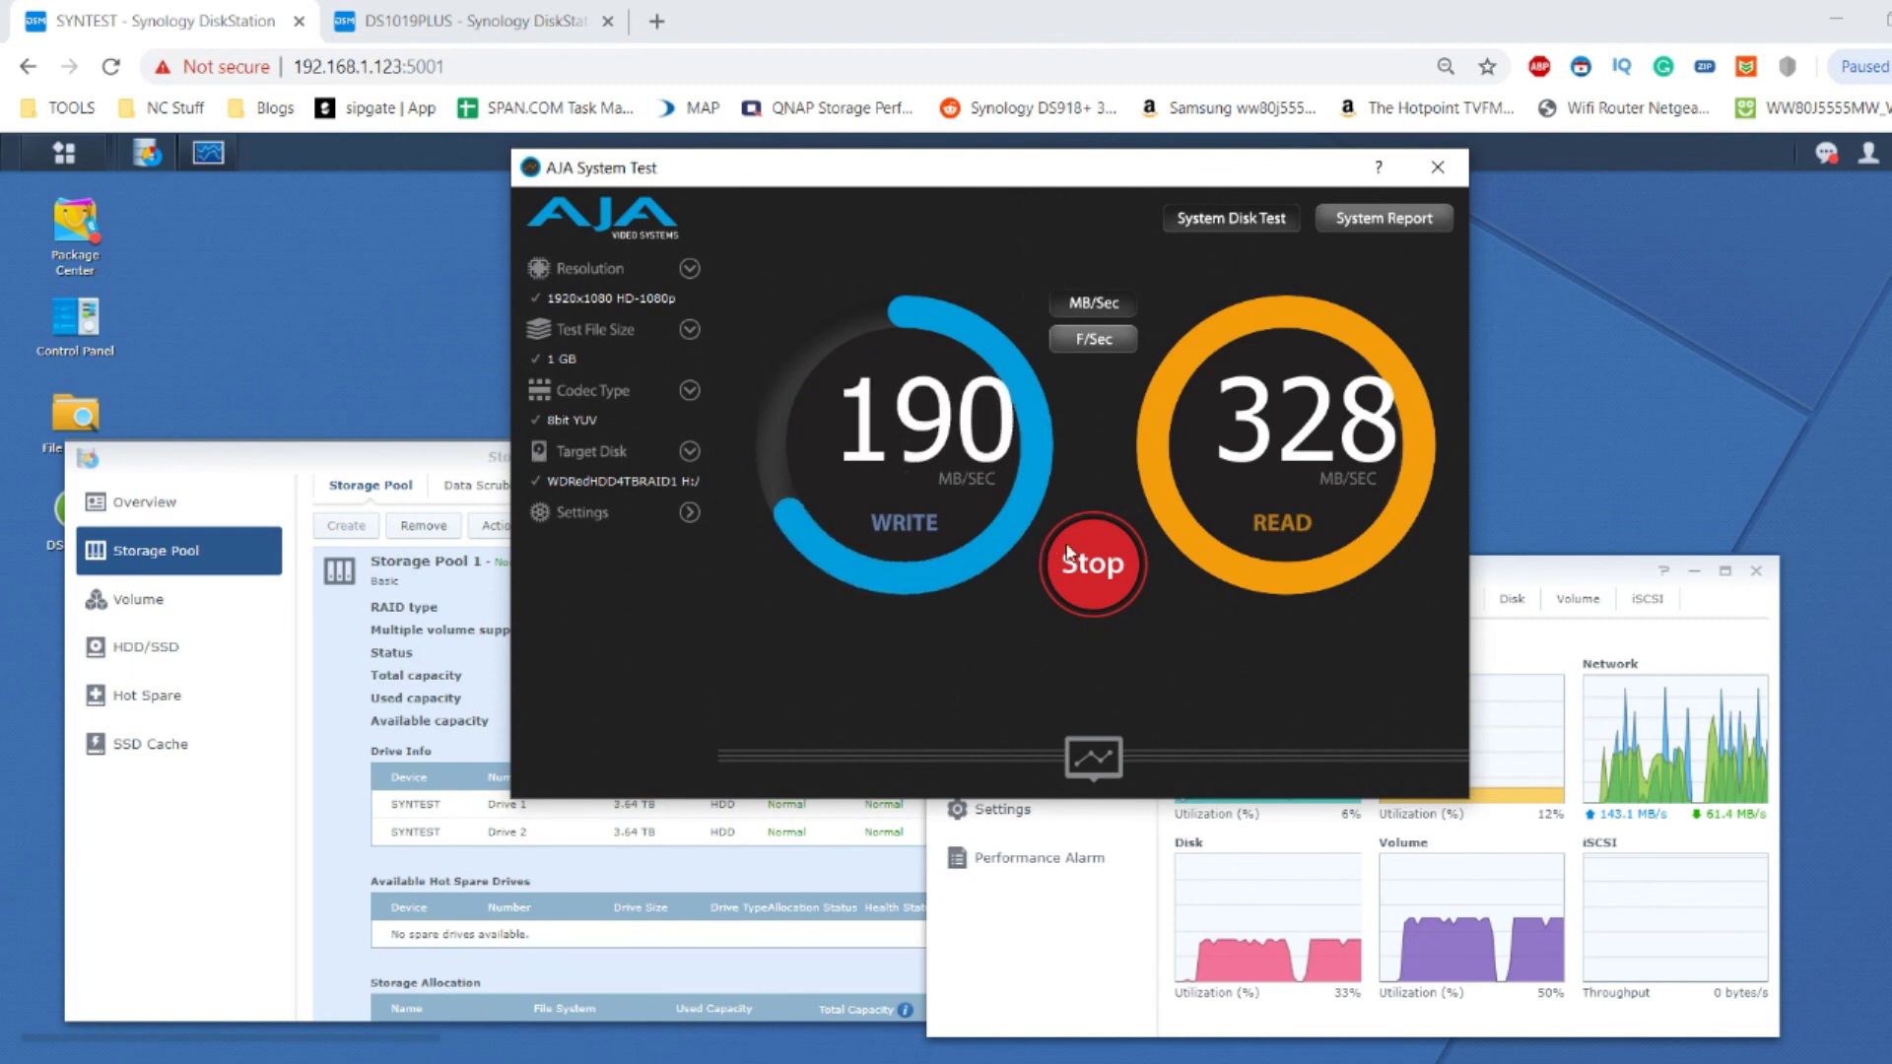
left_click(1092, 562)
Close AJA System Test, leaving Storage Manager and Resource Monitor visible.
left_click(1438, 169)
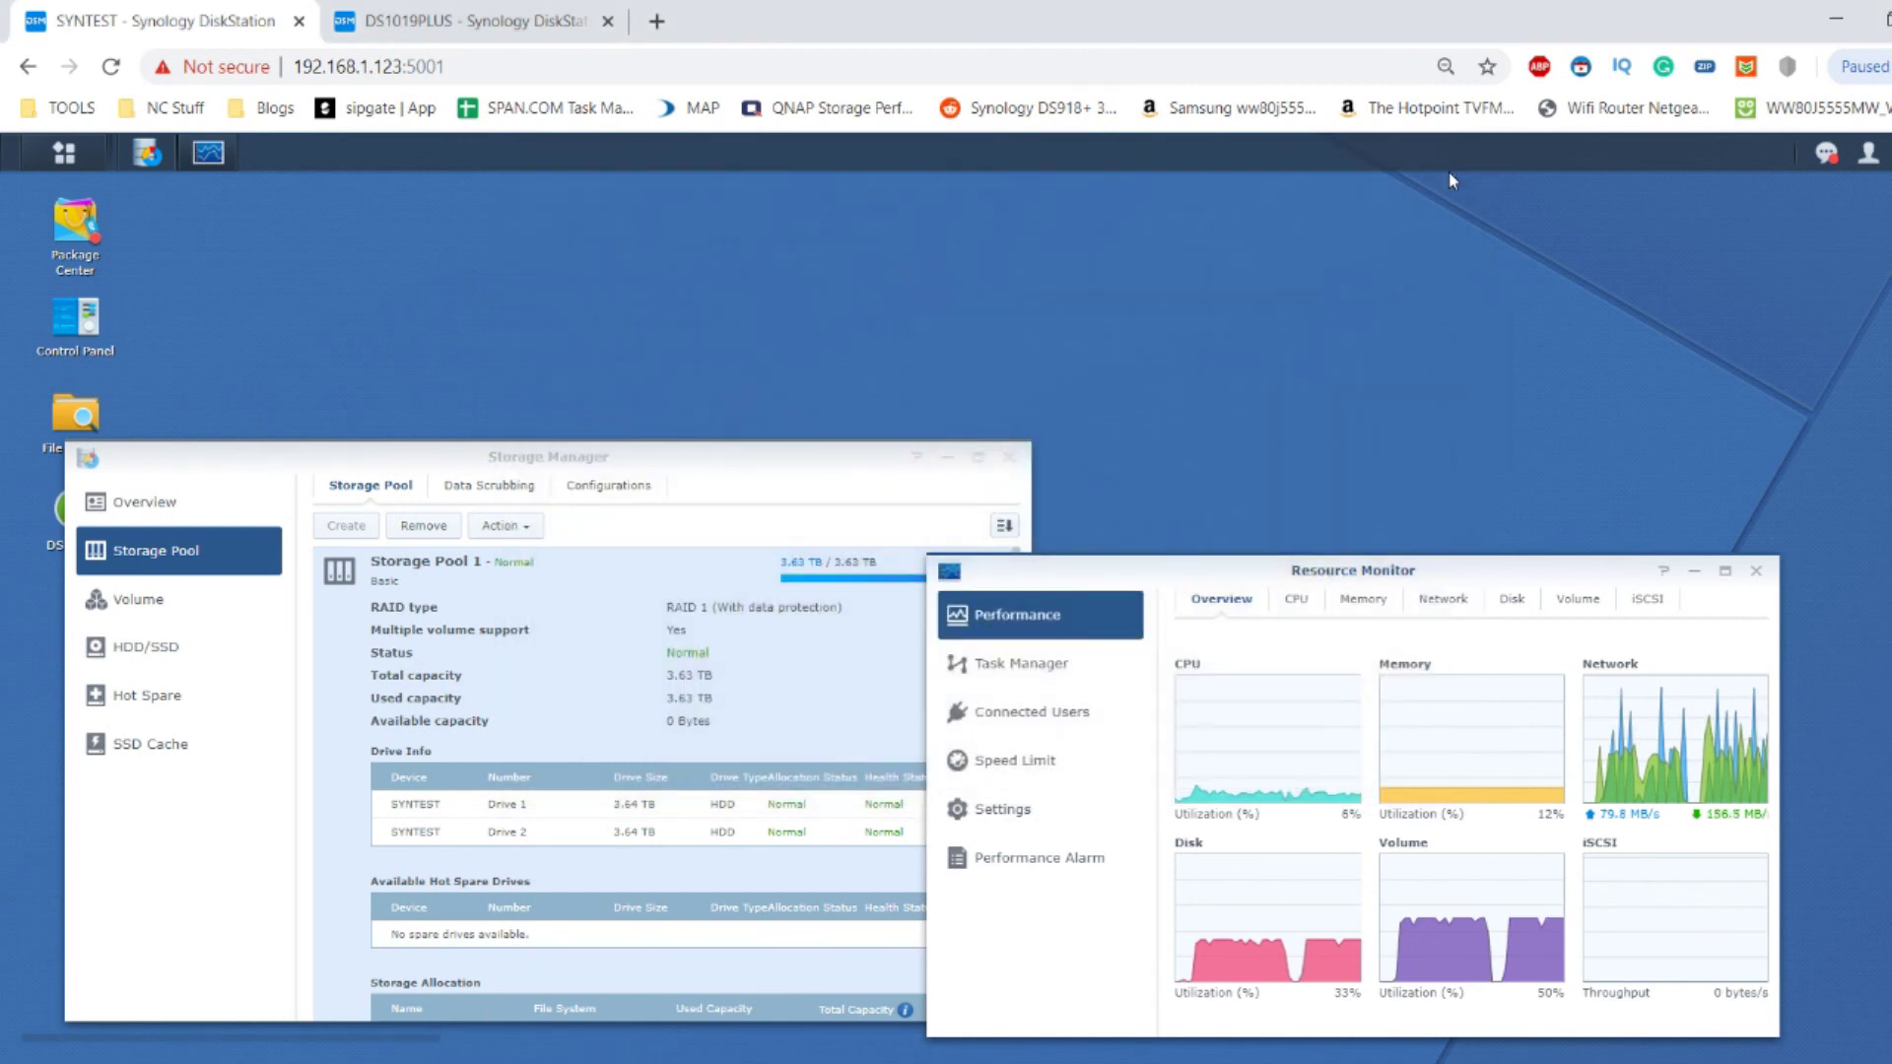